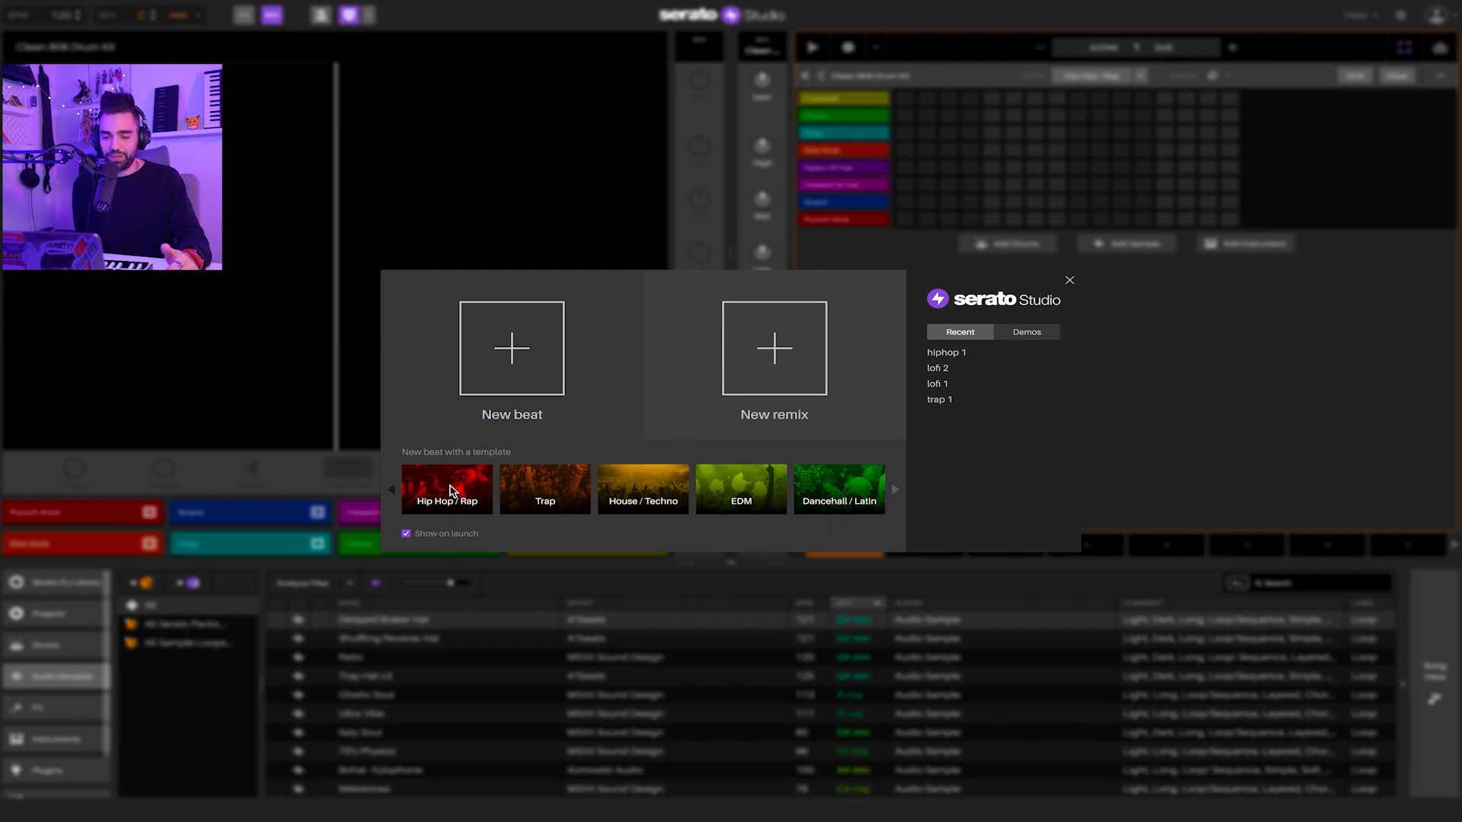
Start a new beat from the Hip Hop / Rap template and play its scene
{"action": "left_click", "coordinate": [449, 489]}
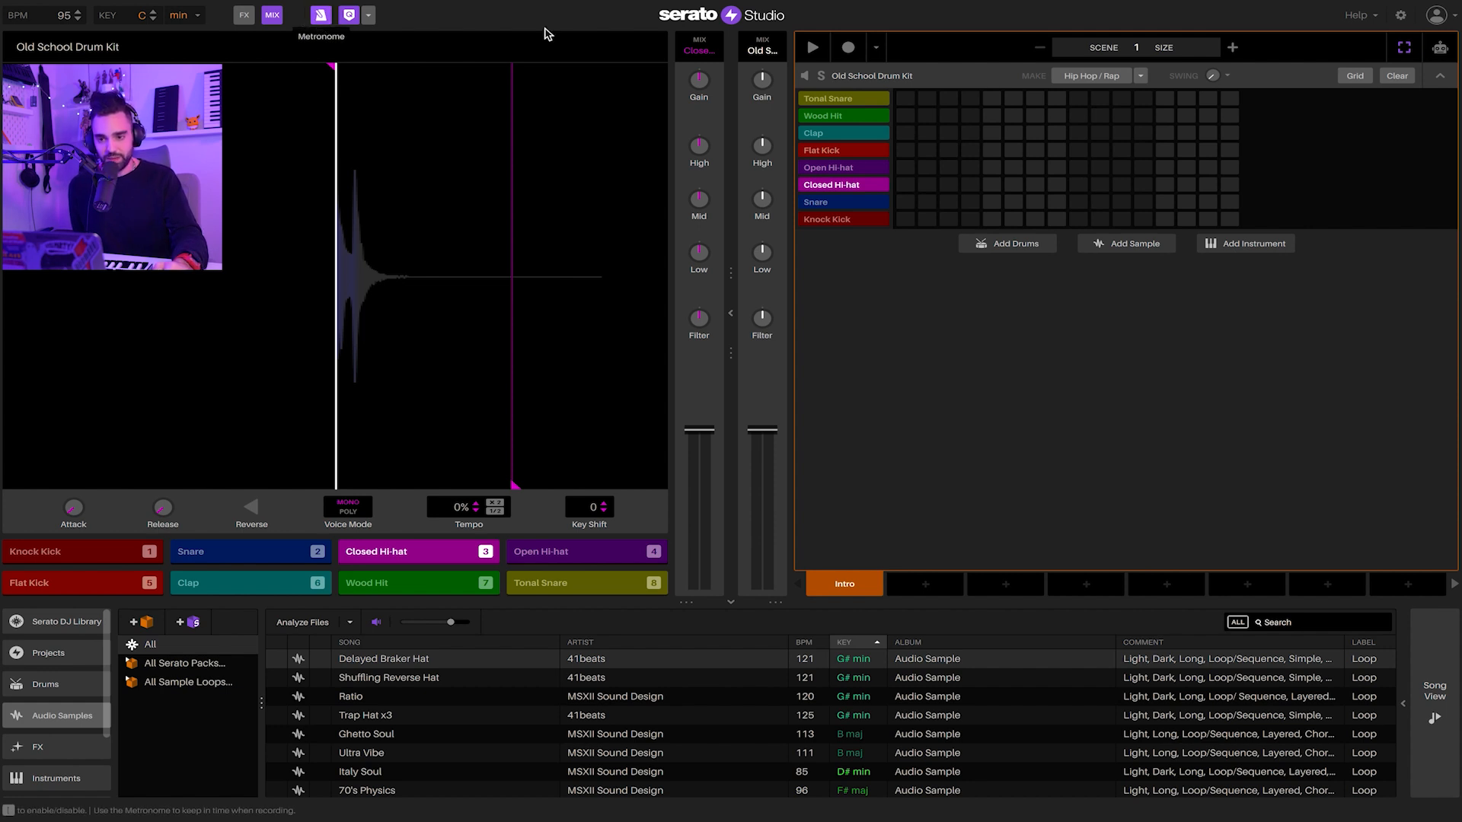
{"action": "left_click", "coordinate": [813, 50]}
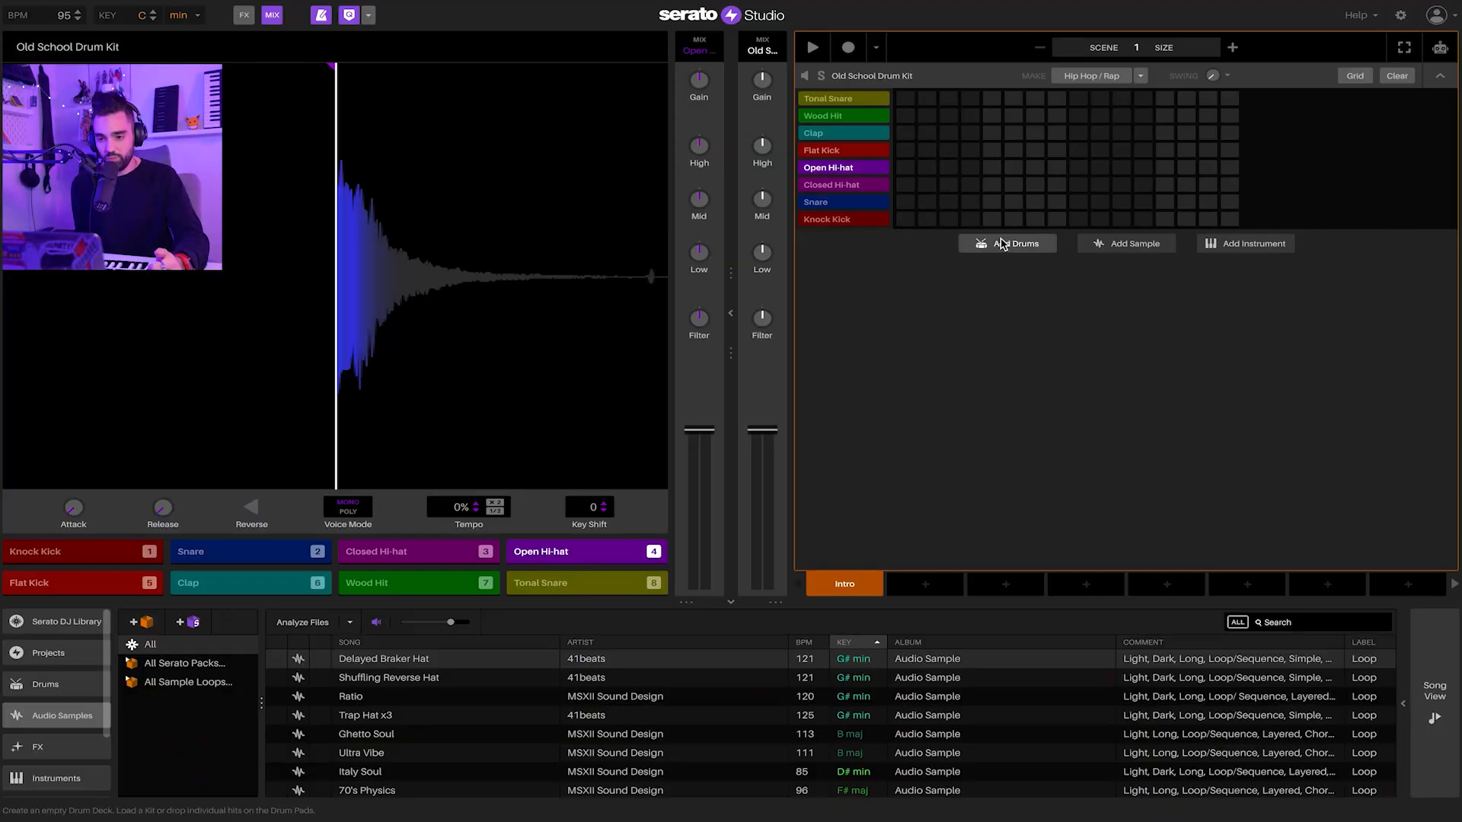
Place Knock Kick hits on steps 1 and 9 and Snare hits on steps 5 and 13, and play the scene
{"action": "left_click", "coordinate": [910, 220]}
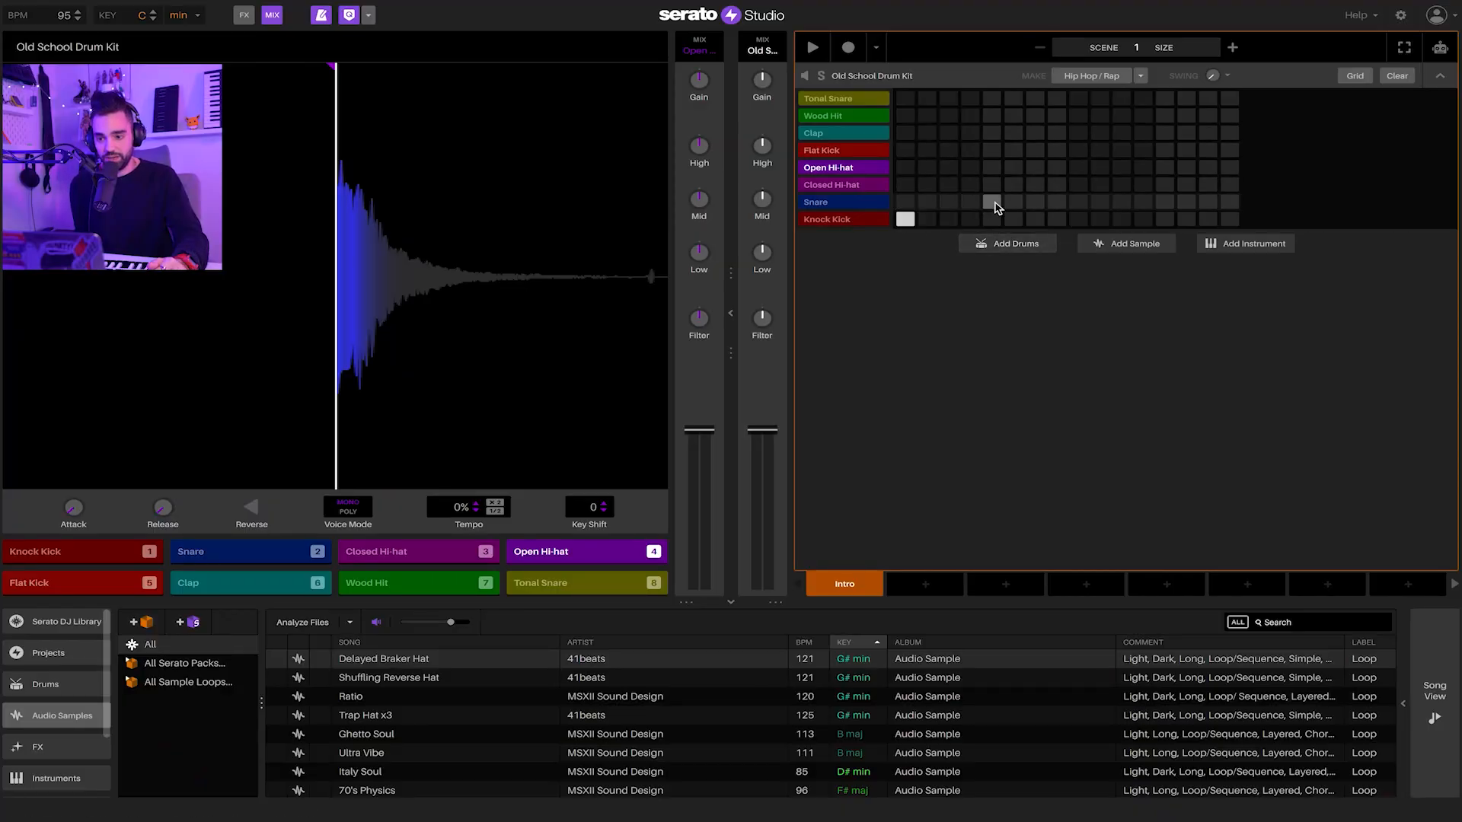
{"action": "left_click", "coordinate": [1078, 220]}
{"action": "left_click", "coordinate": [1164, 202]}
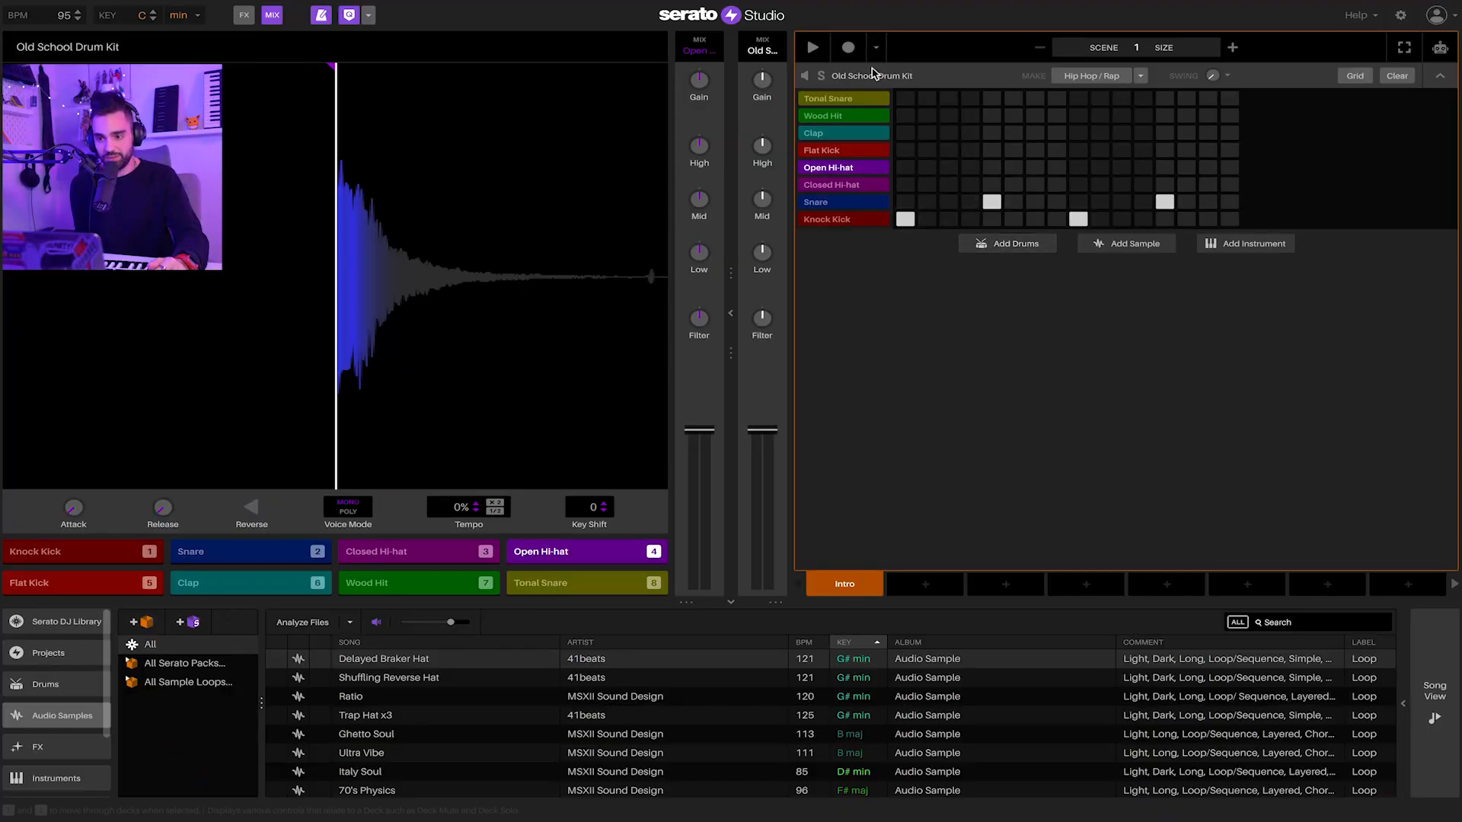
{"action": "left_click", "coordinate": [808, 47]}
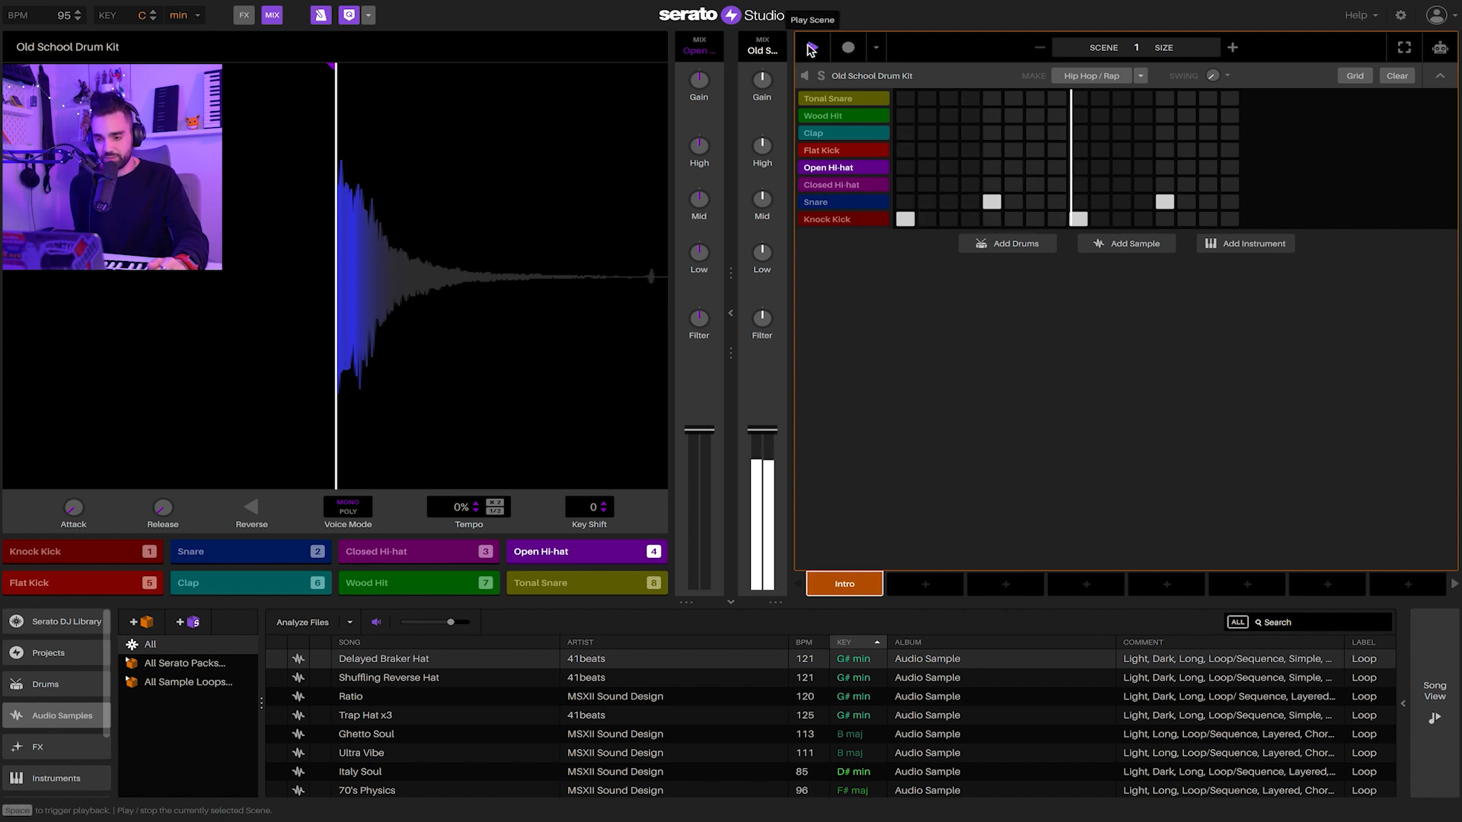
Remove the Knock Kick hits on steps 1 and 9 and the Snare hits on steps 5 and 13
{"action": "left_click", "coordinate": [992, 203]}
{"action": "left_click", "coordinate": [908, 220]}
{"action": "left_click", "coordinate": [1078, 219]}
{"action": "left_click", "coordinate": [1164, 202]}
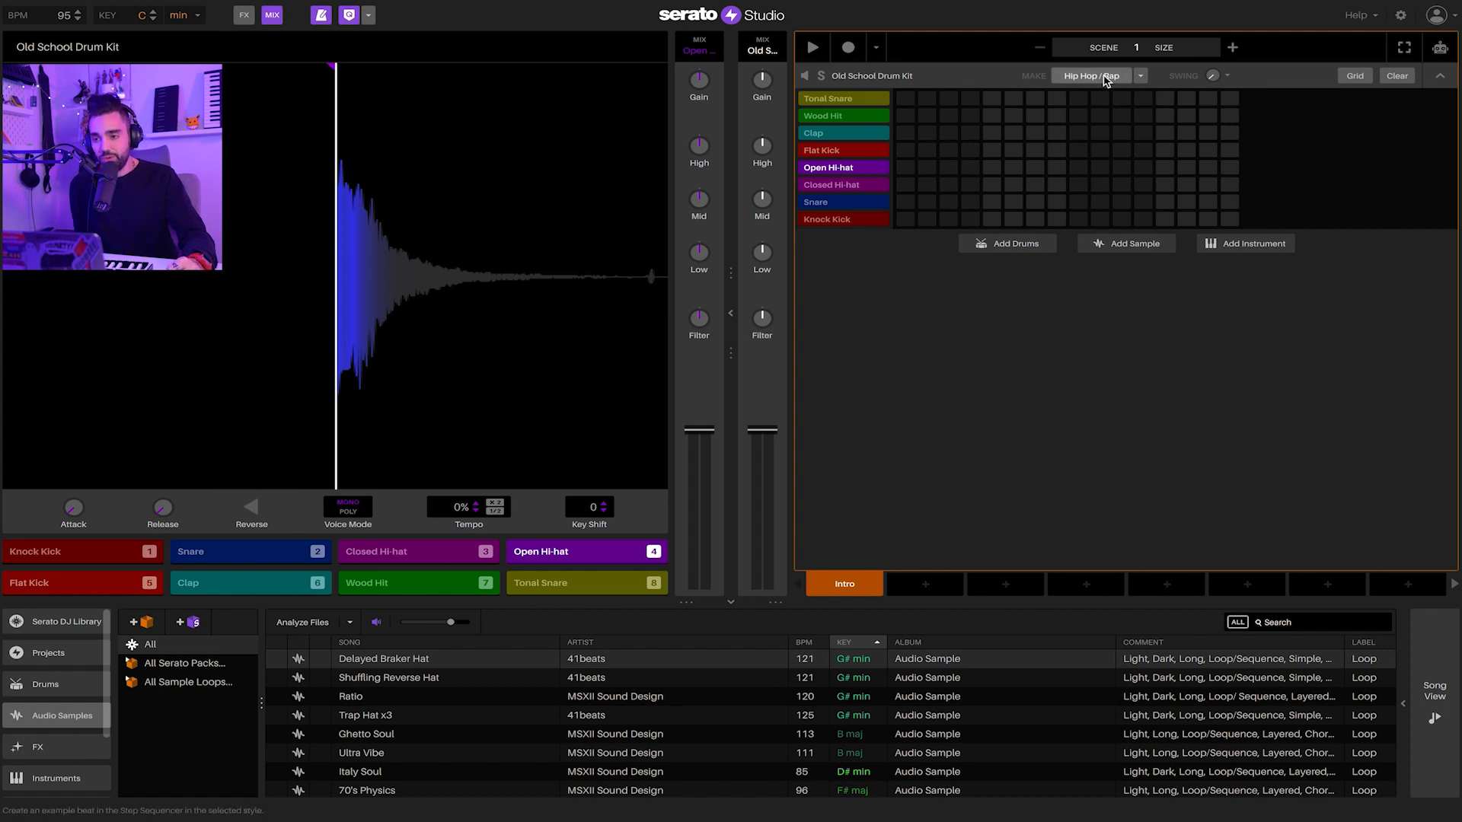
Generate an example drum beat in the Hip Hop / Rap style and play it
{"action": "left_click", "coordinate": [1140, 76]}
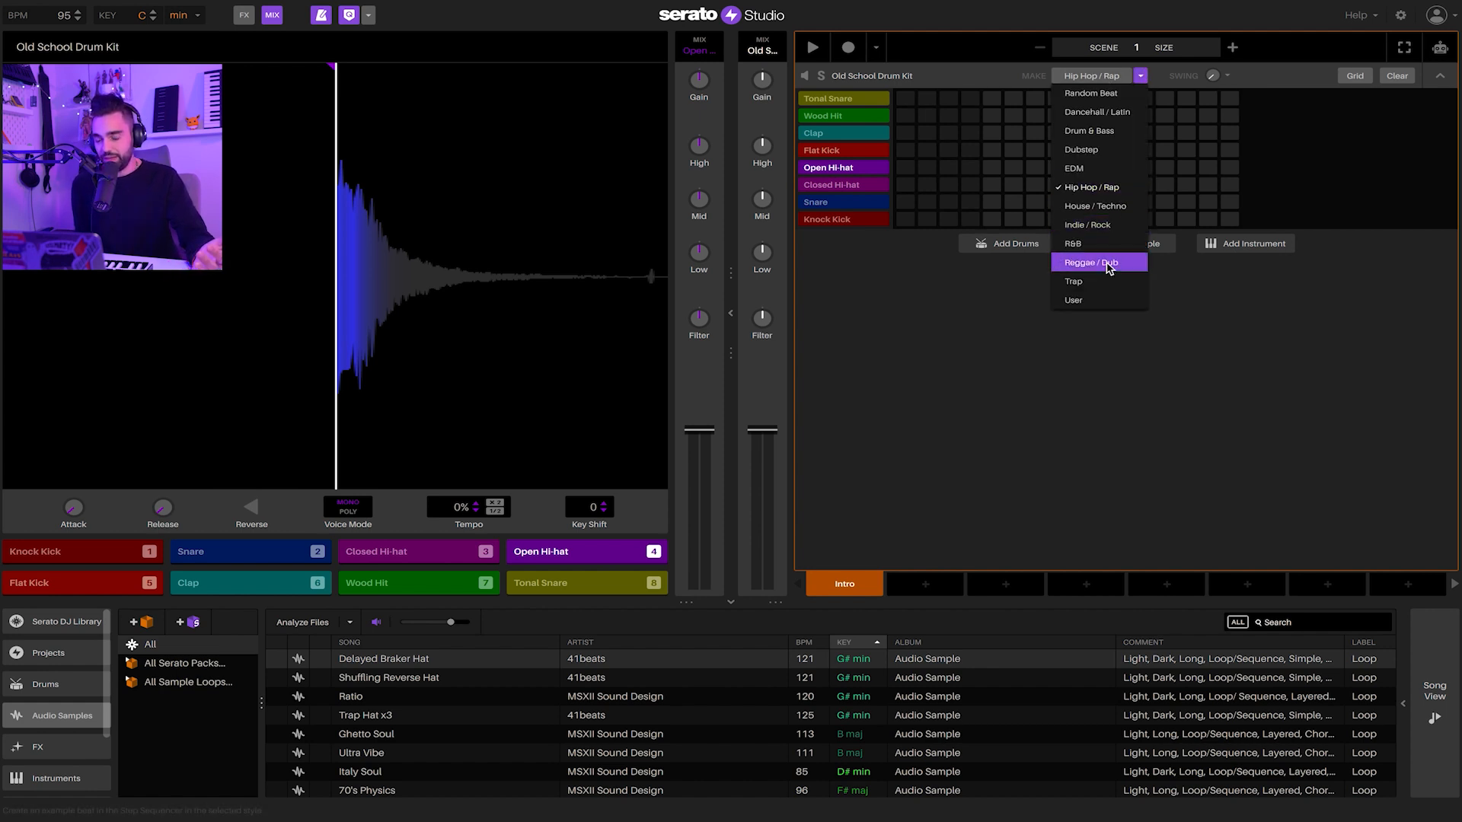
{"action": "left_click", "coordinate": [1072, 190]}
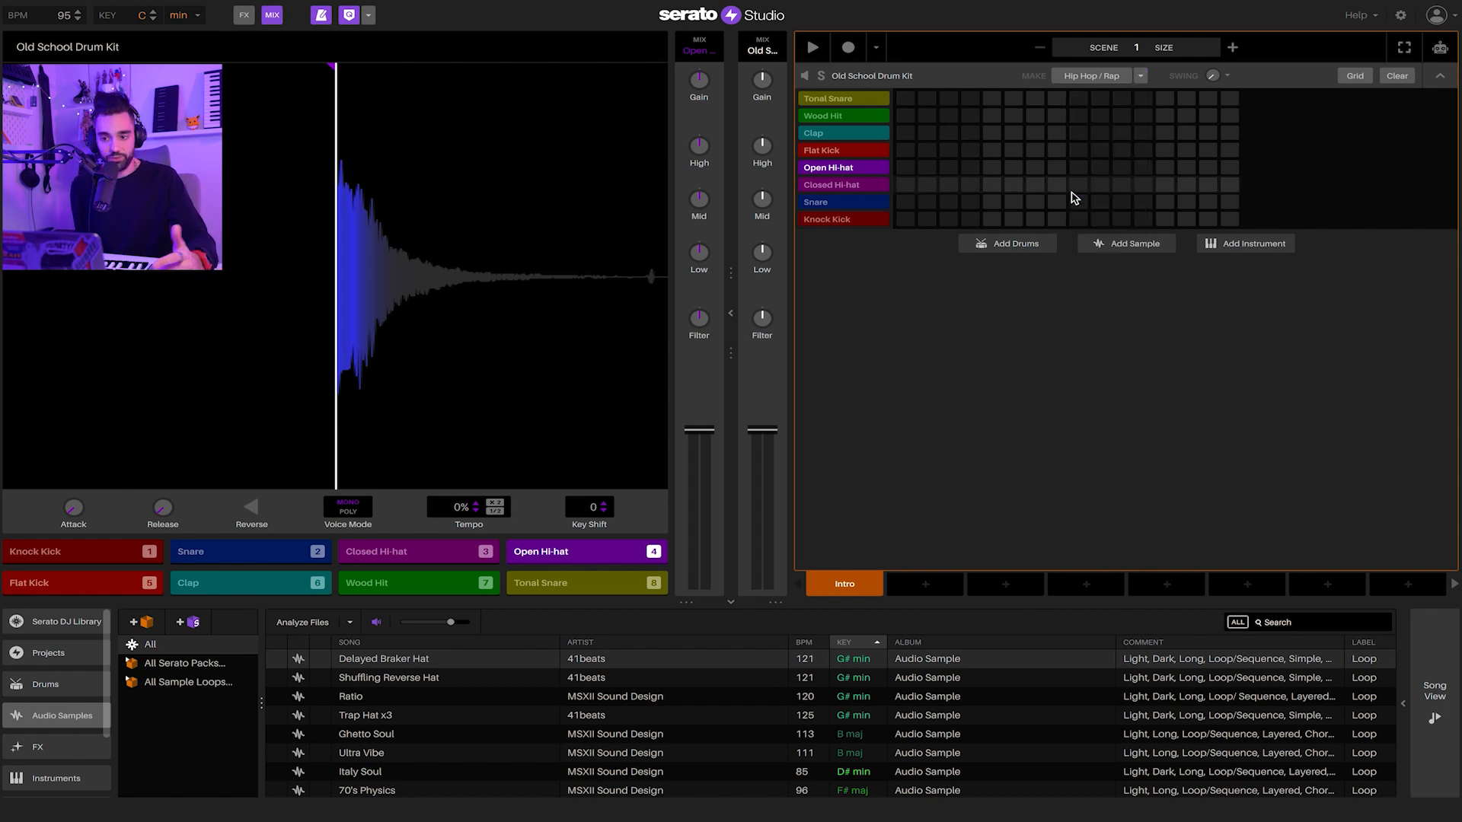
{"action": "left_click", "coordinate": [1080, 78]}
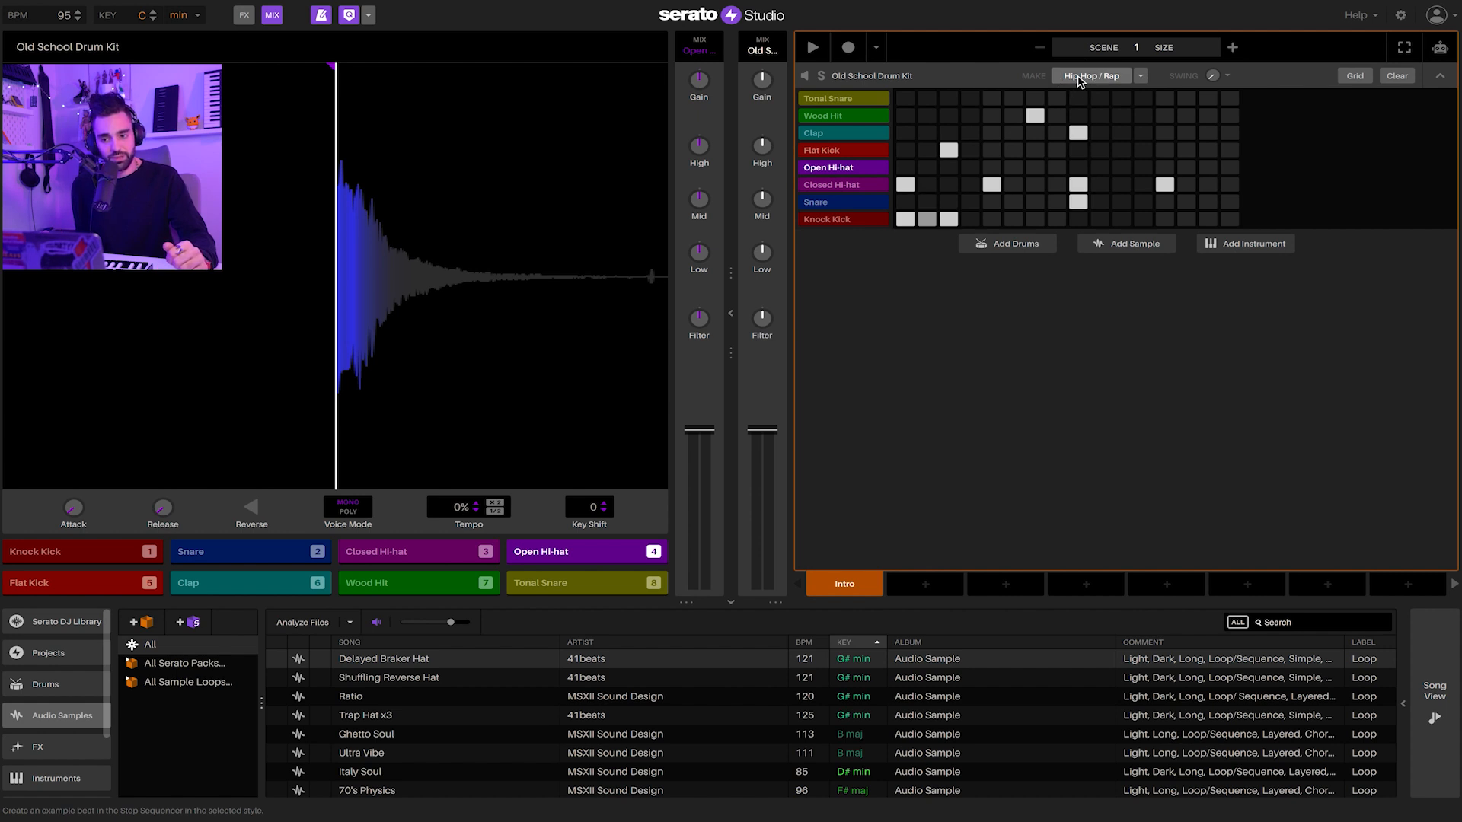
{"action": "left_click", "coordinate": [811, 48]}
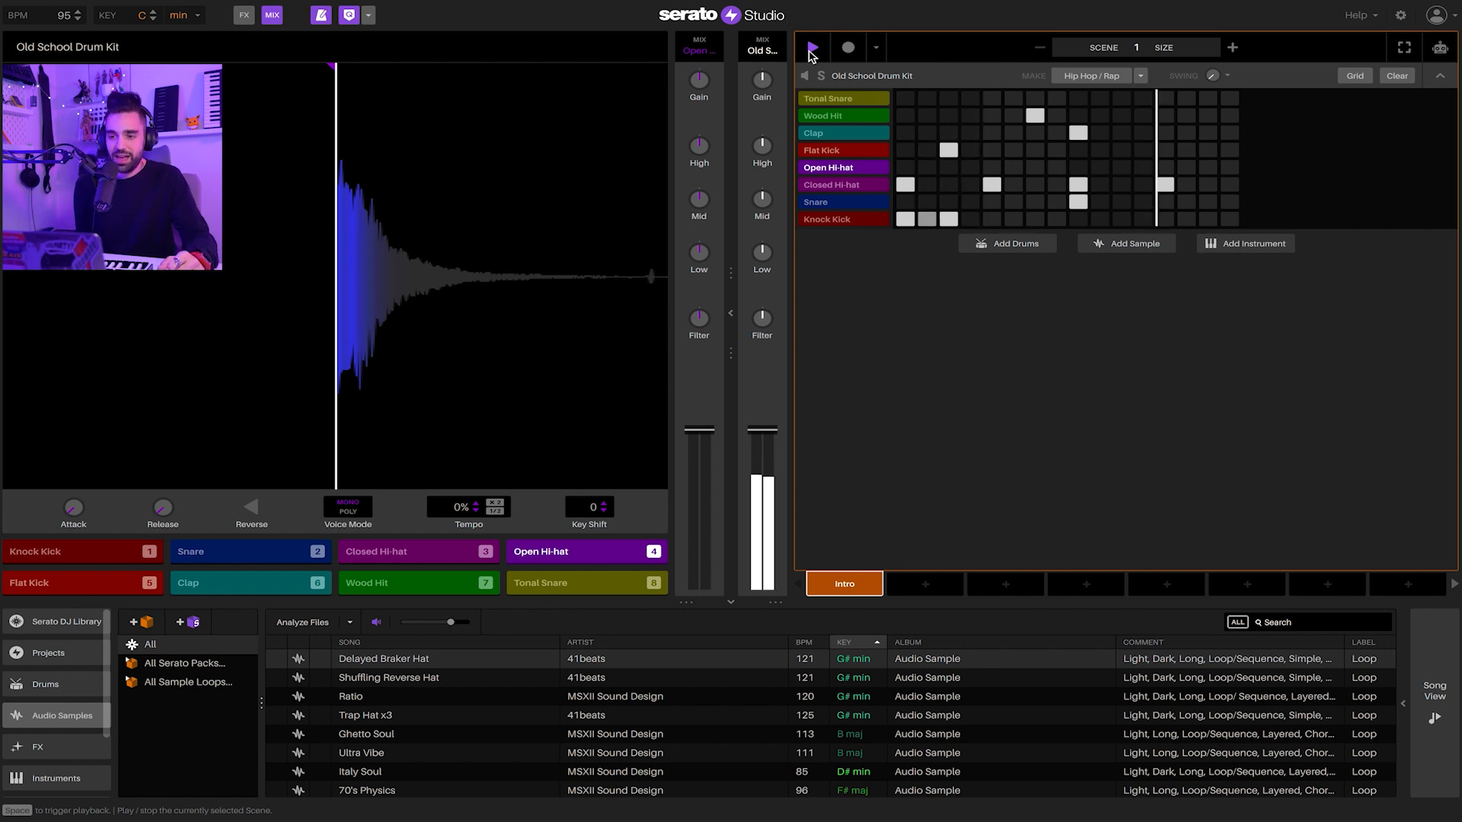
Generate a different Hip Hop / Rap beat for the Old School Drum Kit and listen to it
{"action": "left_click", "coordinate": [1080, 77]}
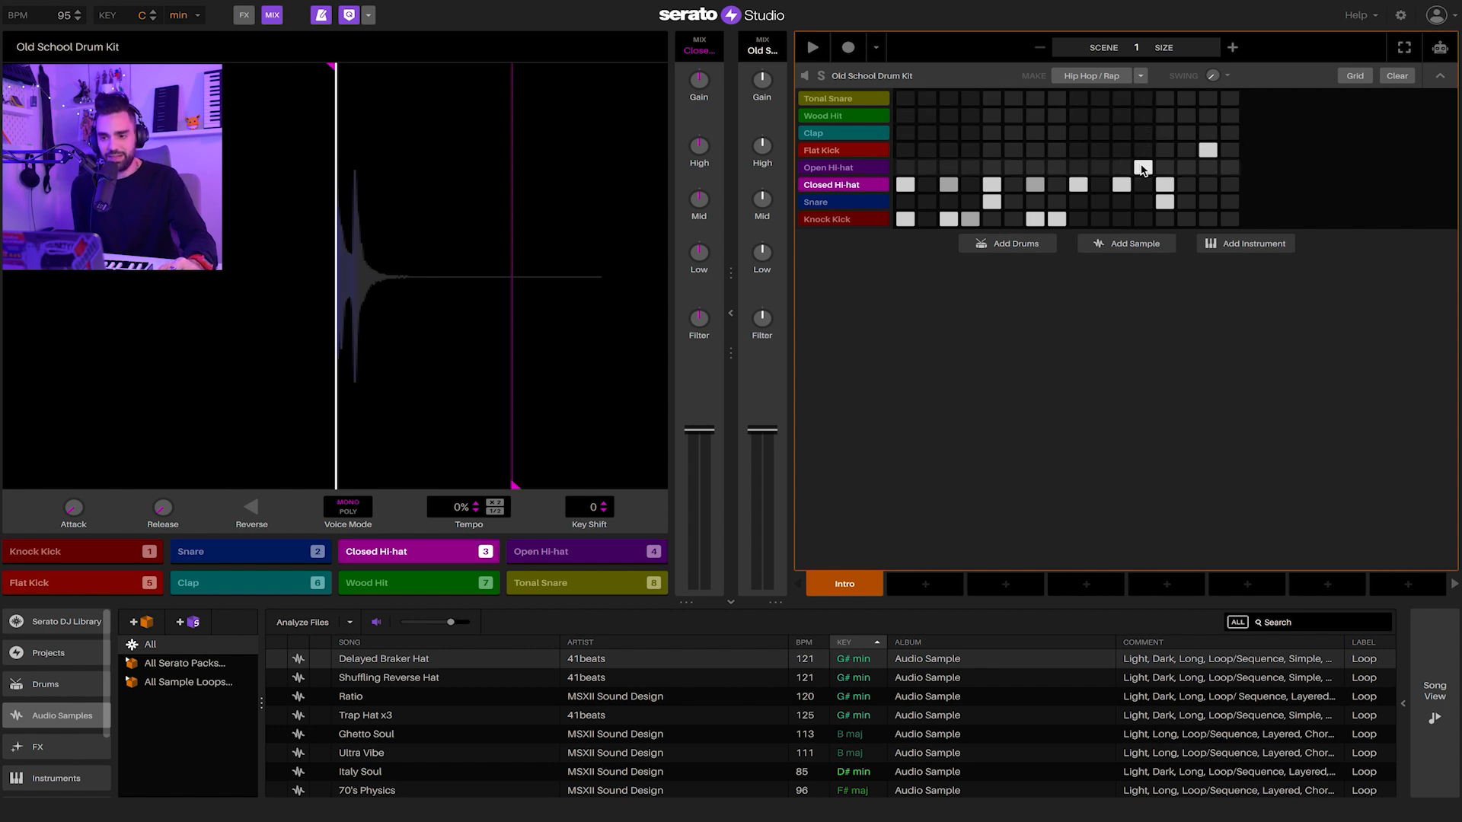
{"action": "key", "text": "space"}
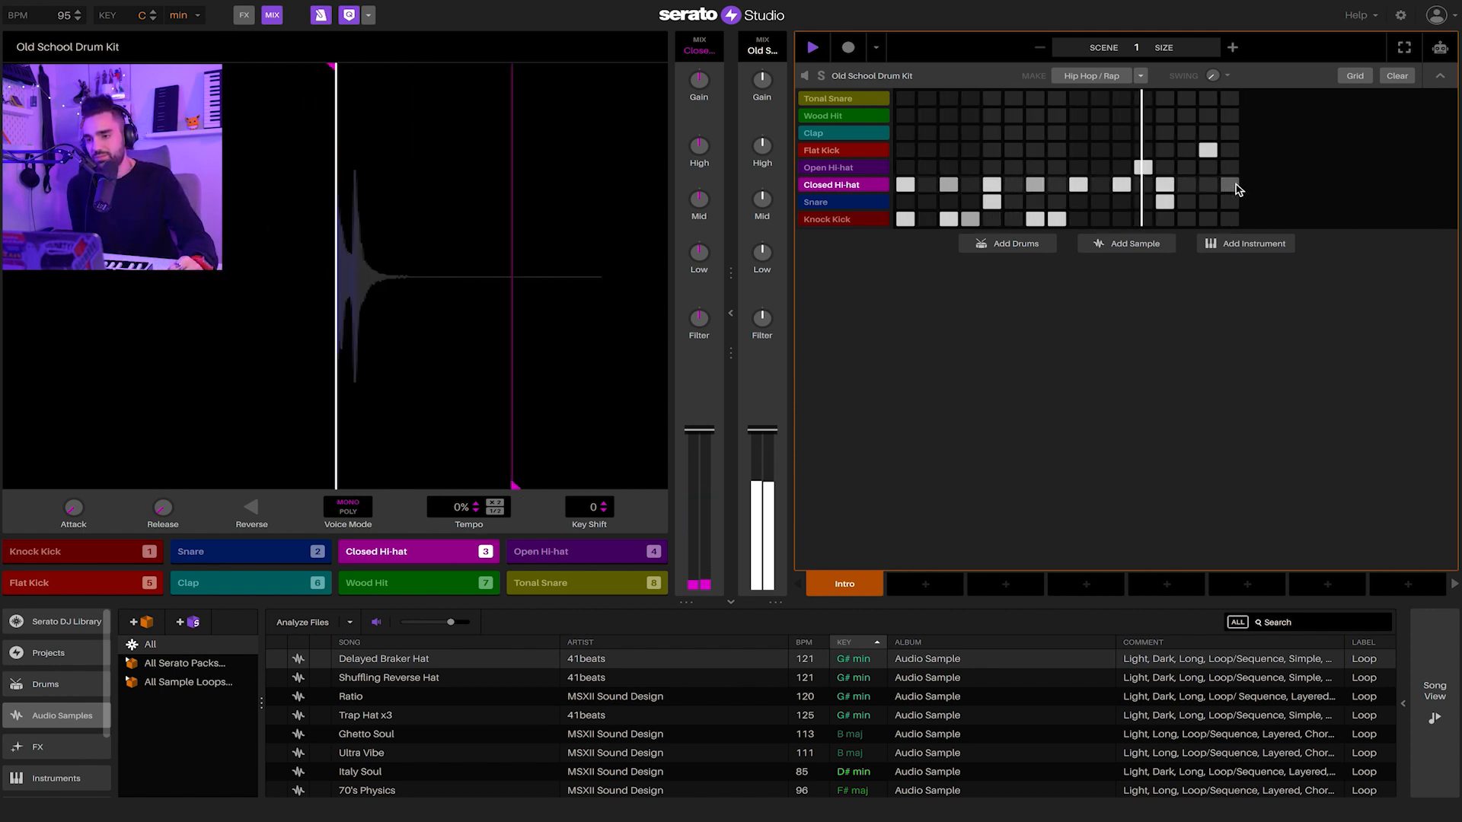
{"action": "key", "text": "space"}
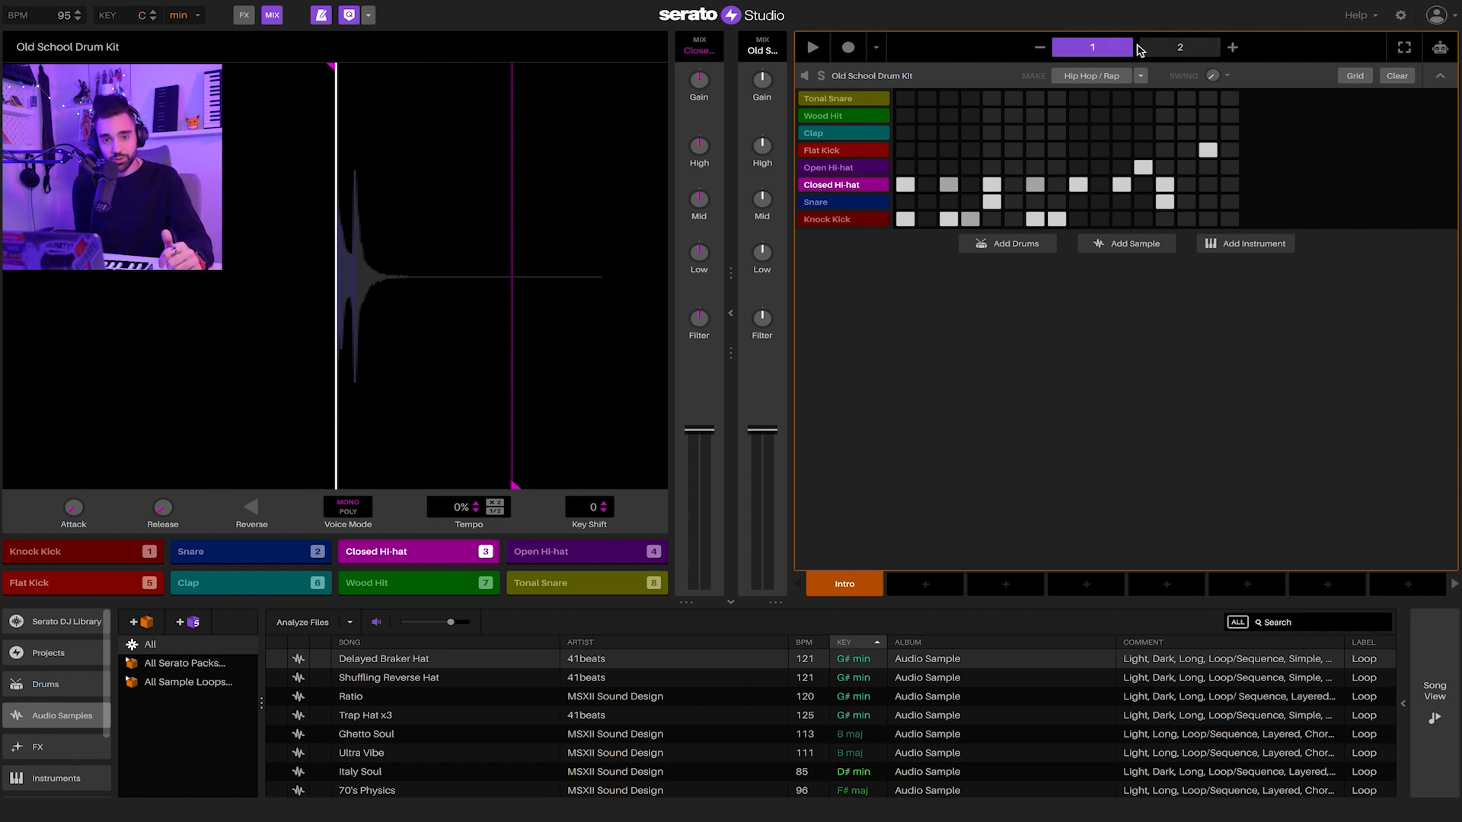
Play back the two-bar drum pattern and increase the swing of the Old School Drum Kit
{"action": "key", "text": "space"}
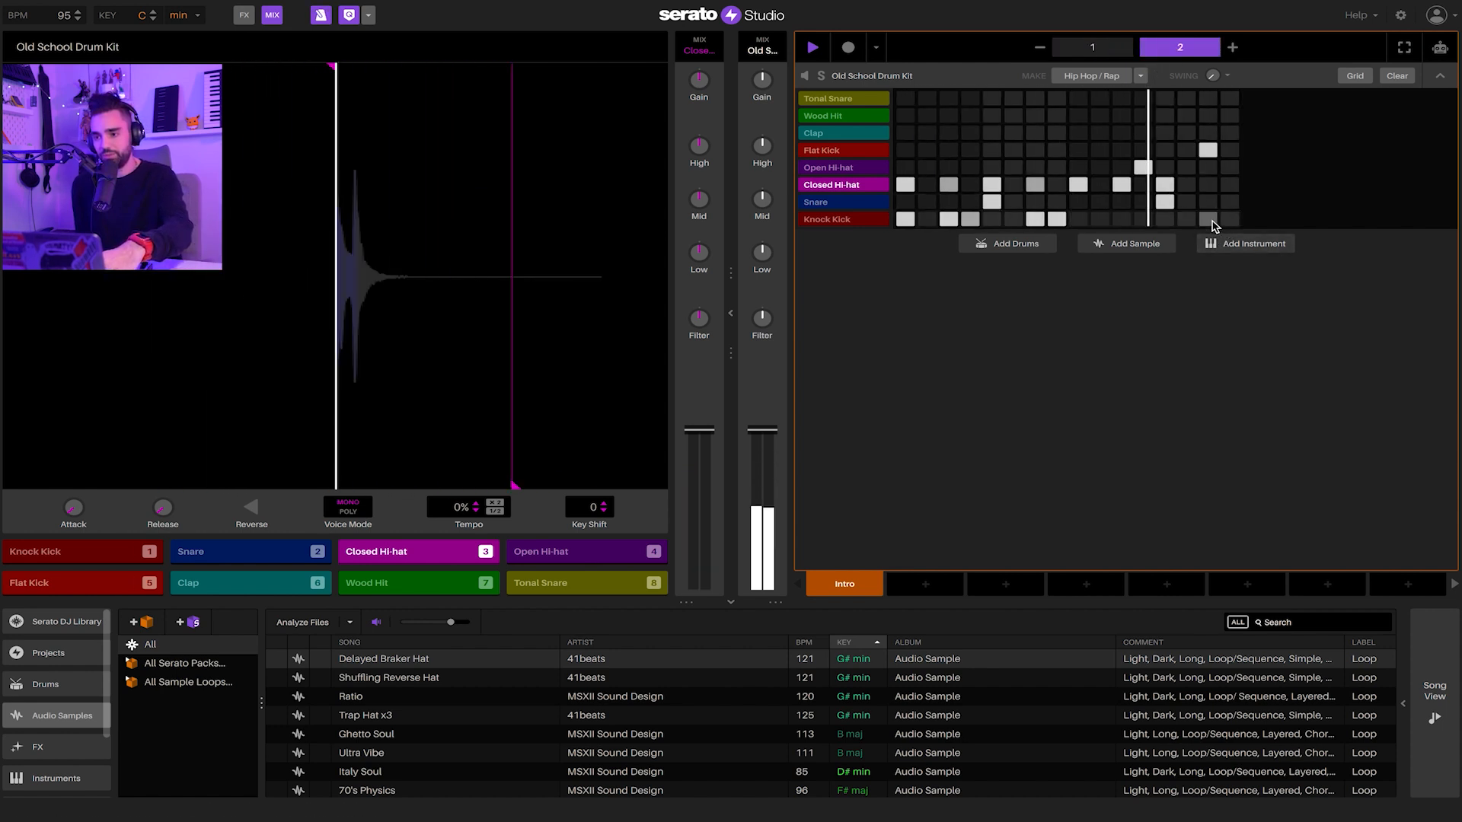
{"action": "key", "text": "space"}
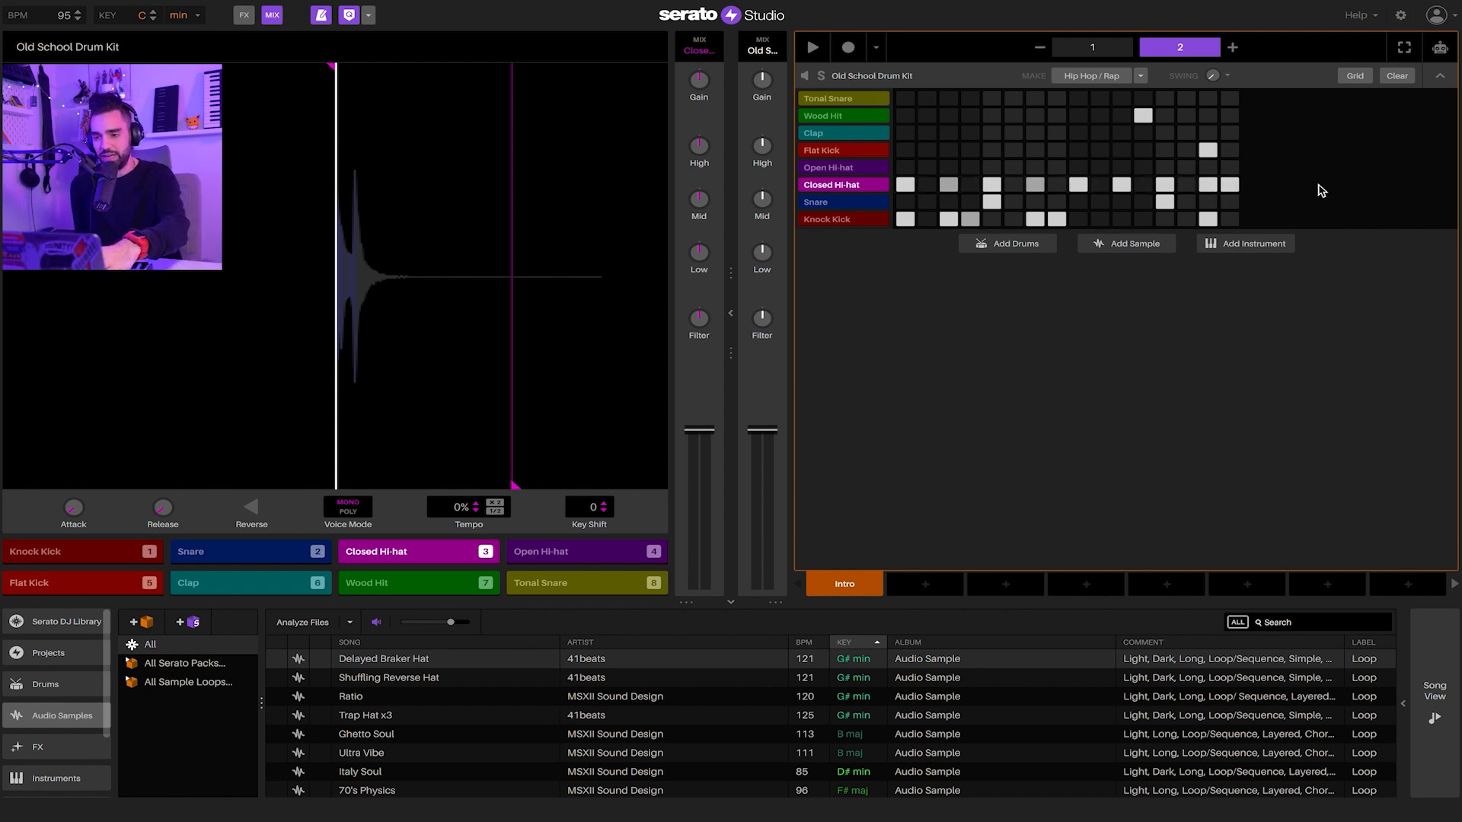
{"action": "key", "text": "space"}
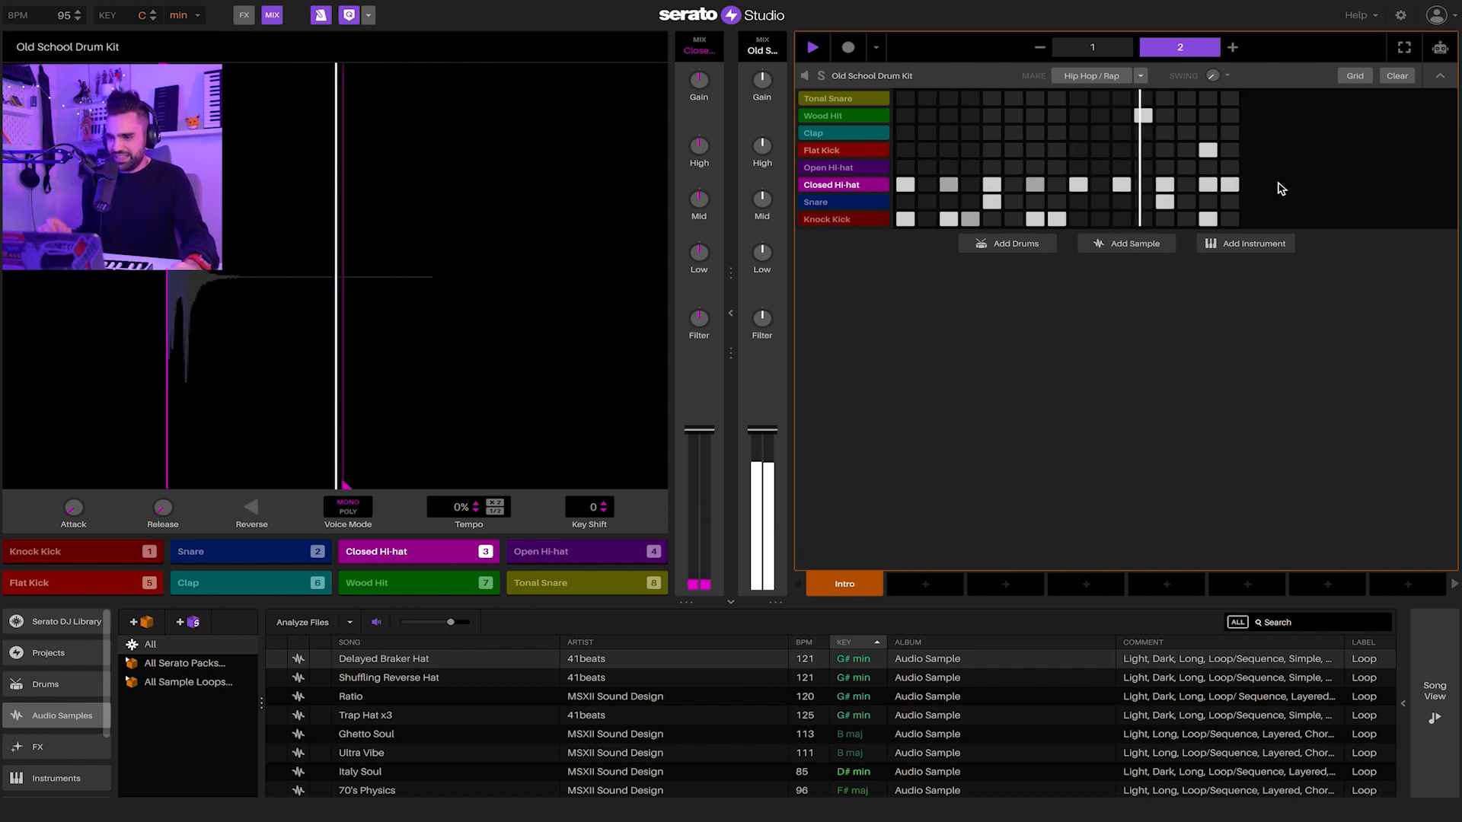
{"action": "left_click_drag", "start_coordinate": [1213, 78], "coordinate": [1213, 38]}
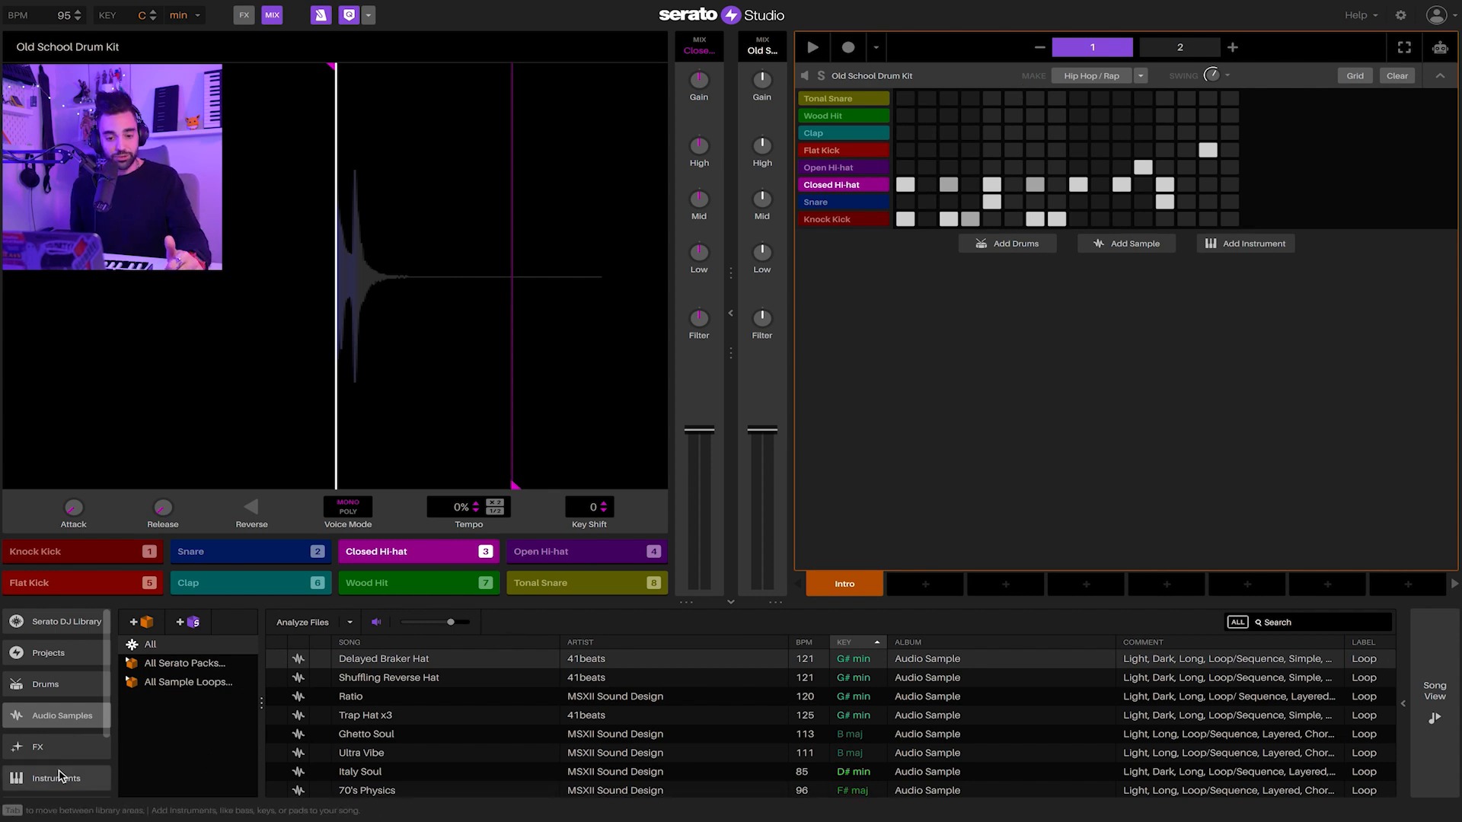
Browse and audition the Bass instruments in the library, and load Flex Mooger Bass into the scene
{"action": "left_click", "coordinate": [59, 777]}
{"action": "left_click", "coordinate": [178, 777]}
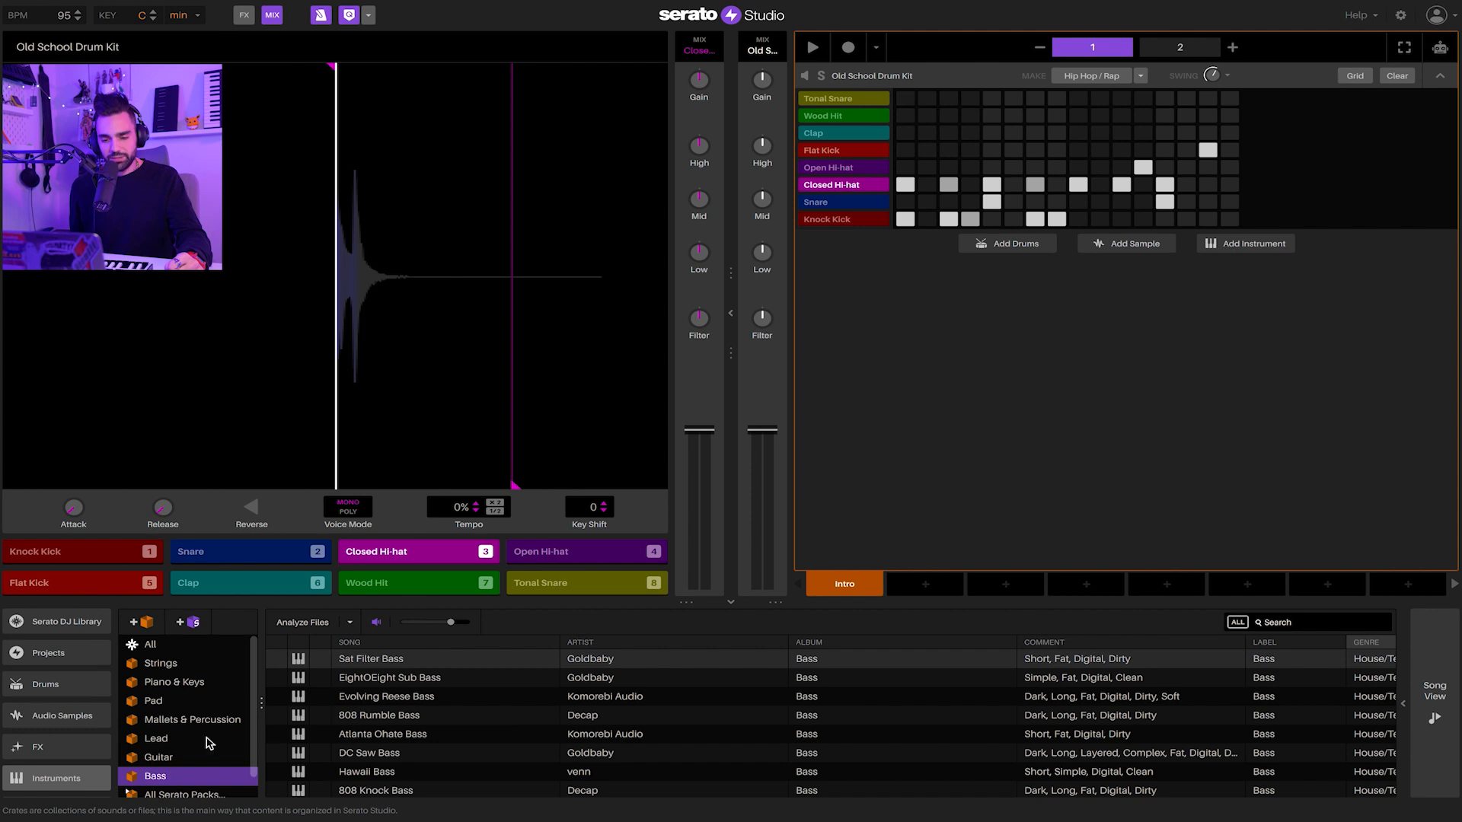
{"action": "scroll", "coordinate": [355, 678], "scroll_direction": "down", "scroll_amount": 3}
{"action": "left_click", "coordinate": [357, 677]}
{"action": "left_click", "coordinate": [379, 773]}
{"action": "scroll", "coordinate": [405, 734], "scroll_direction": "down", "scroll_amount": 1}
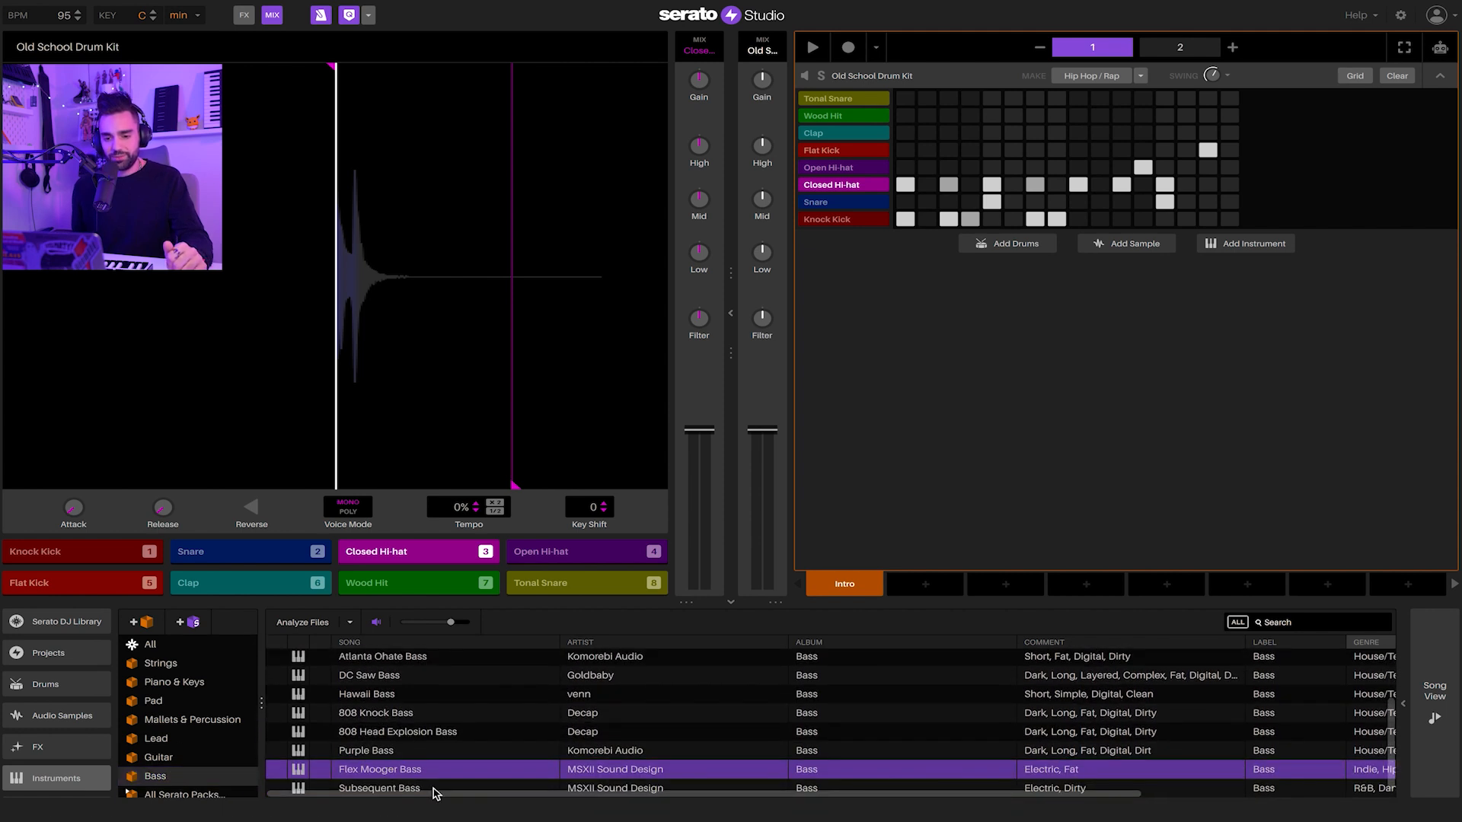
{"action": "left_click_drag", "start_coordinate": [361, 777], "coordinate": [949, 384]}
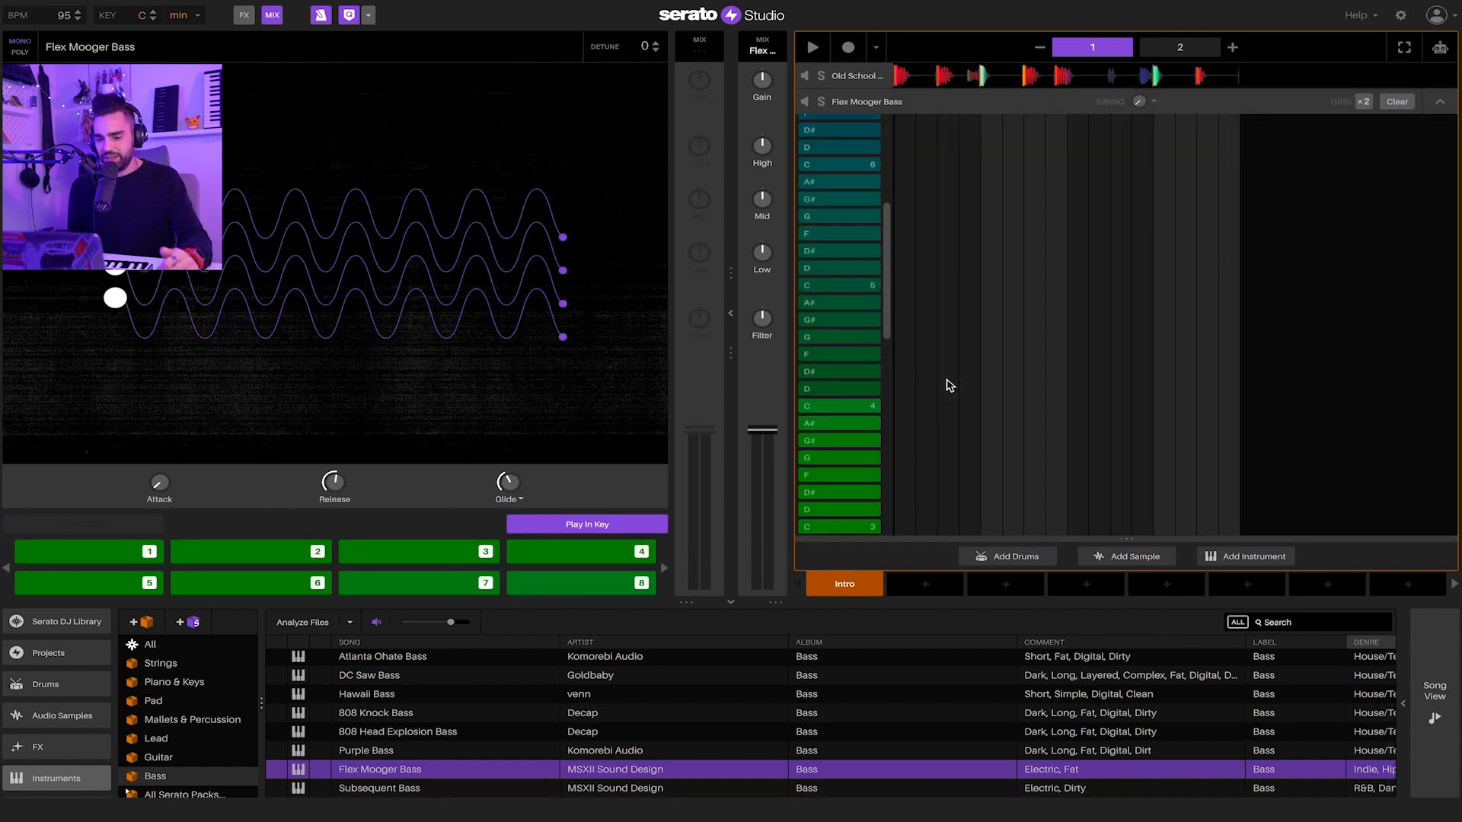
Test Flex Mooger Bass by playing notes on pads 5, 3, 2 and 1
{"action": "key", "text": "space"}
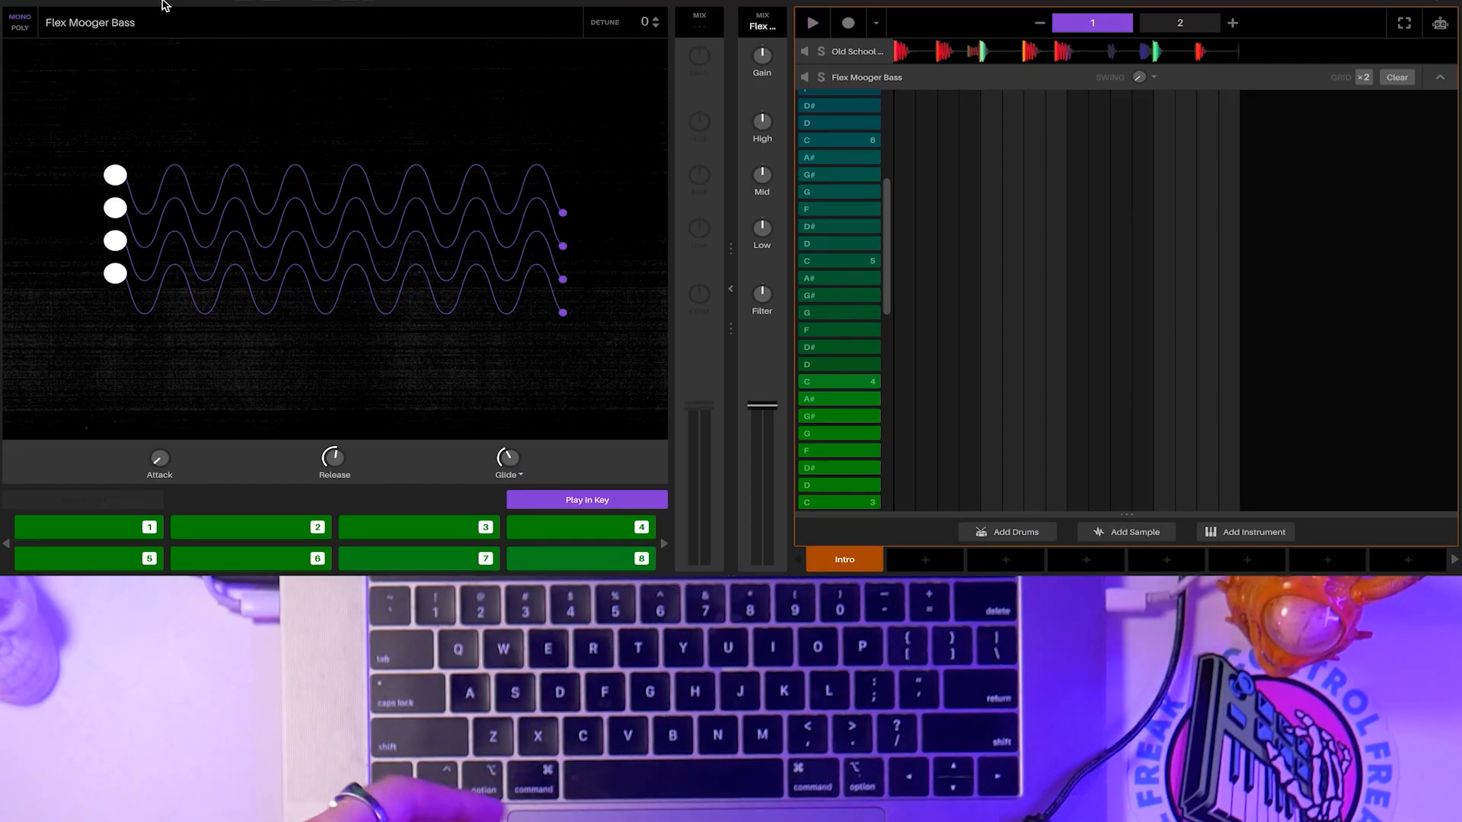
{"action": "key", "text": "5"}
{"action": "key", "text": "3"}
{"action": "key", "text": "2"}
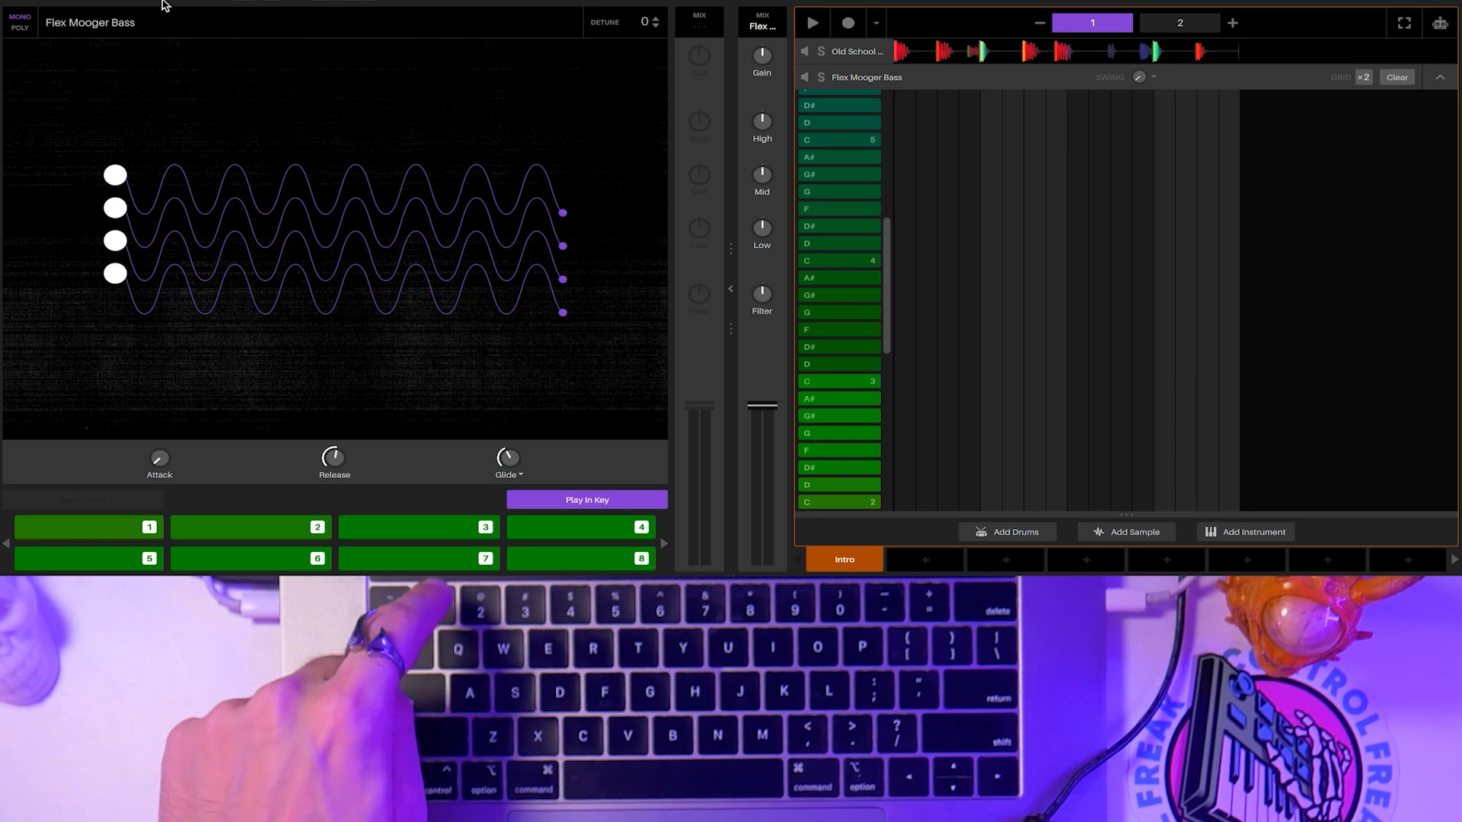
{"action": "key", "text": "1"}
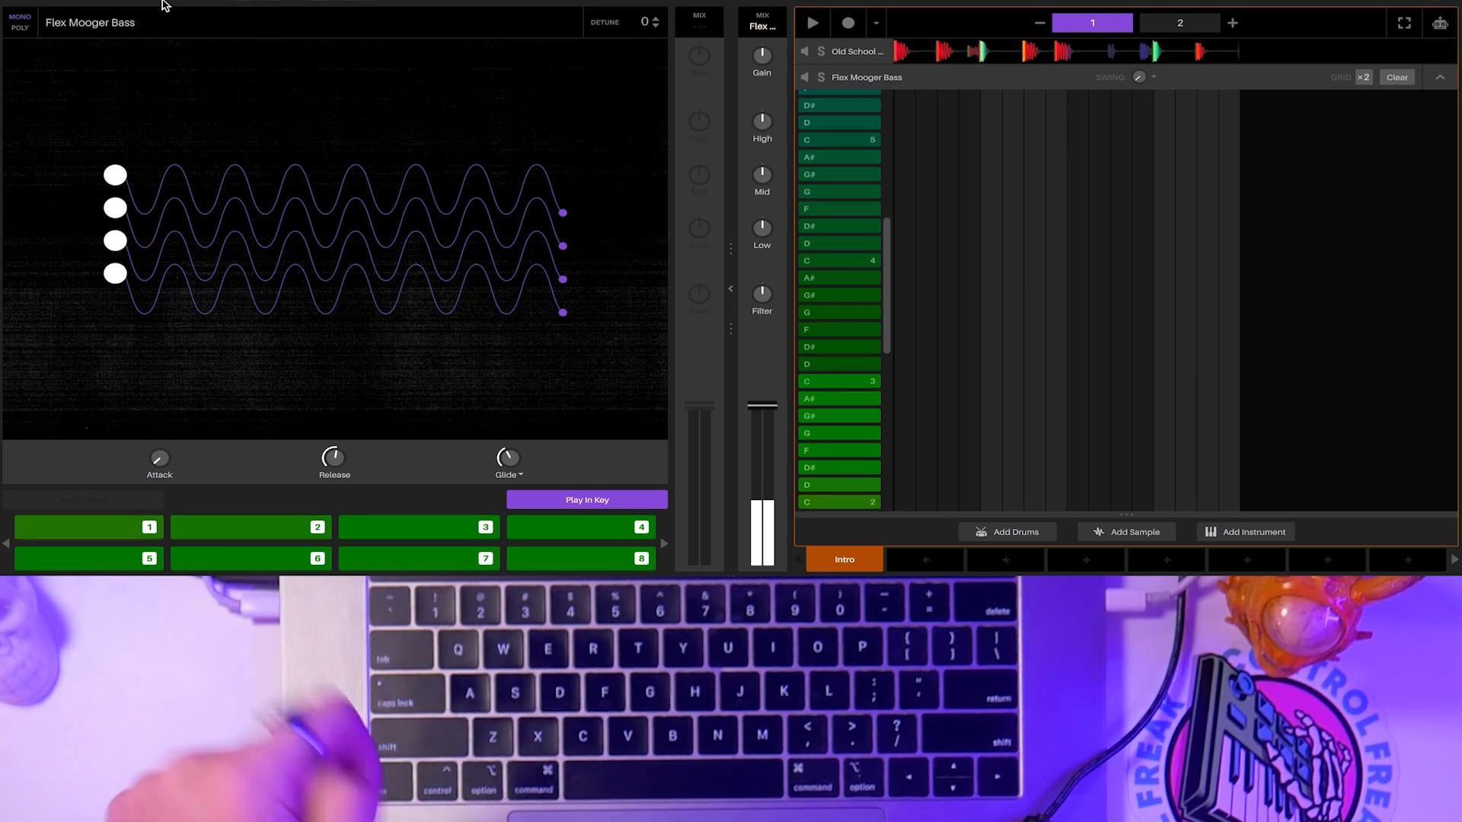
Shift the bass pads up two octaves, test pads 3, 2 and 1, and shift back down while playing pad 1
{"action": "key", "text": "x"}
{"action": "key", "text": "x"}
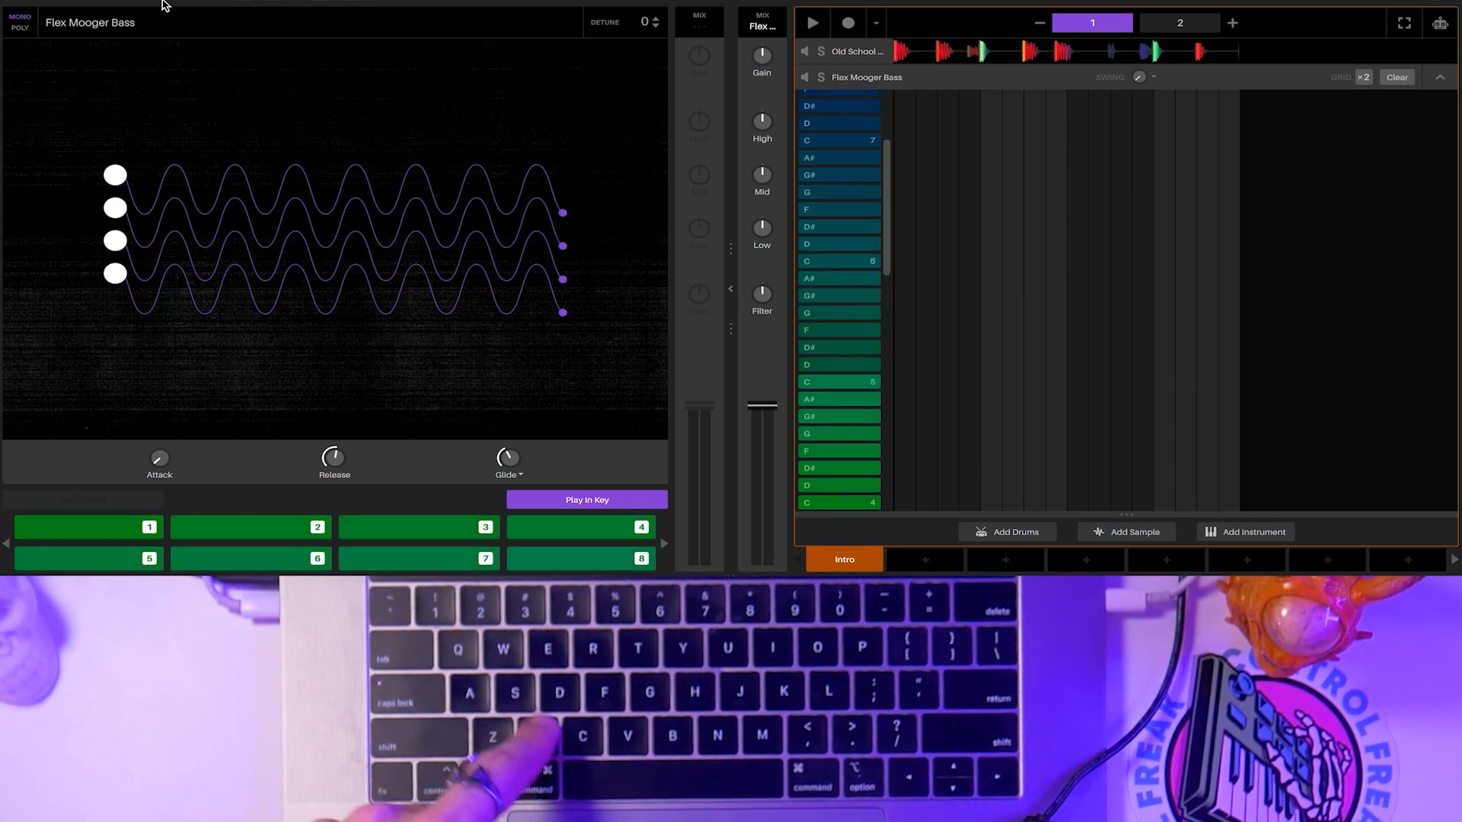
{"action": "key", "text": "3"}
{"action": "key", "text": "2"}
{"action": "key", "text": "1"}
{"action": "key", "text": "z"}
{"action": "key", "text": "1"}
{"action": "key", "text": "z"}
{"action": "key", "text": "1"}
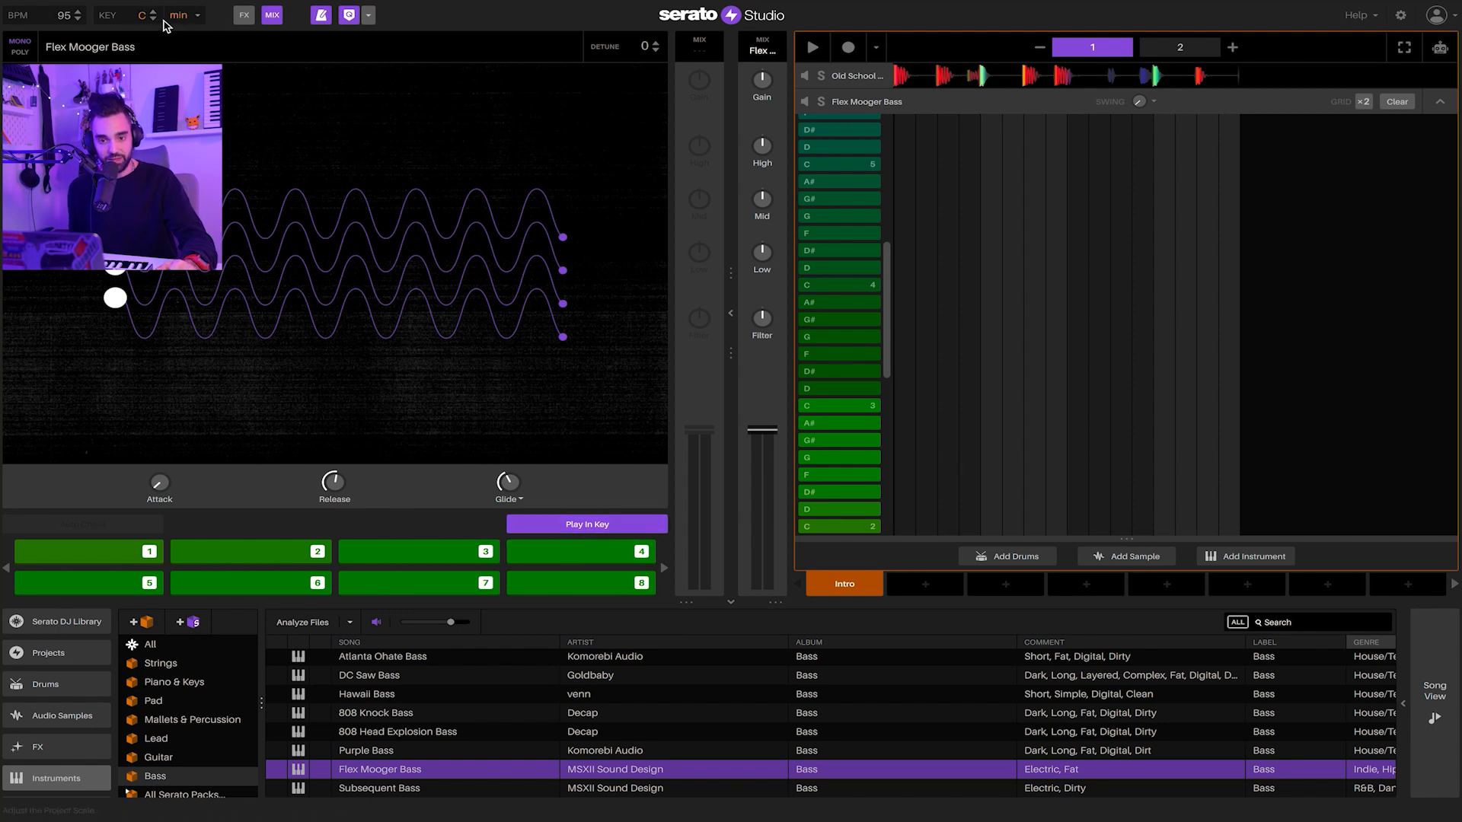
Turn off Play In Key for Flex Mooger Bass and test notes on the full chromatic keyboard
{"action": "left_click", "coordinate": [562, 525]}
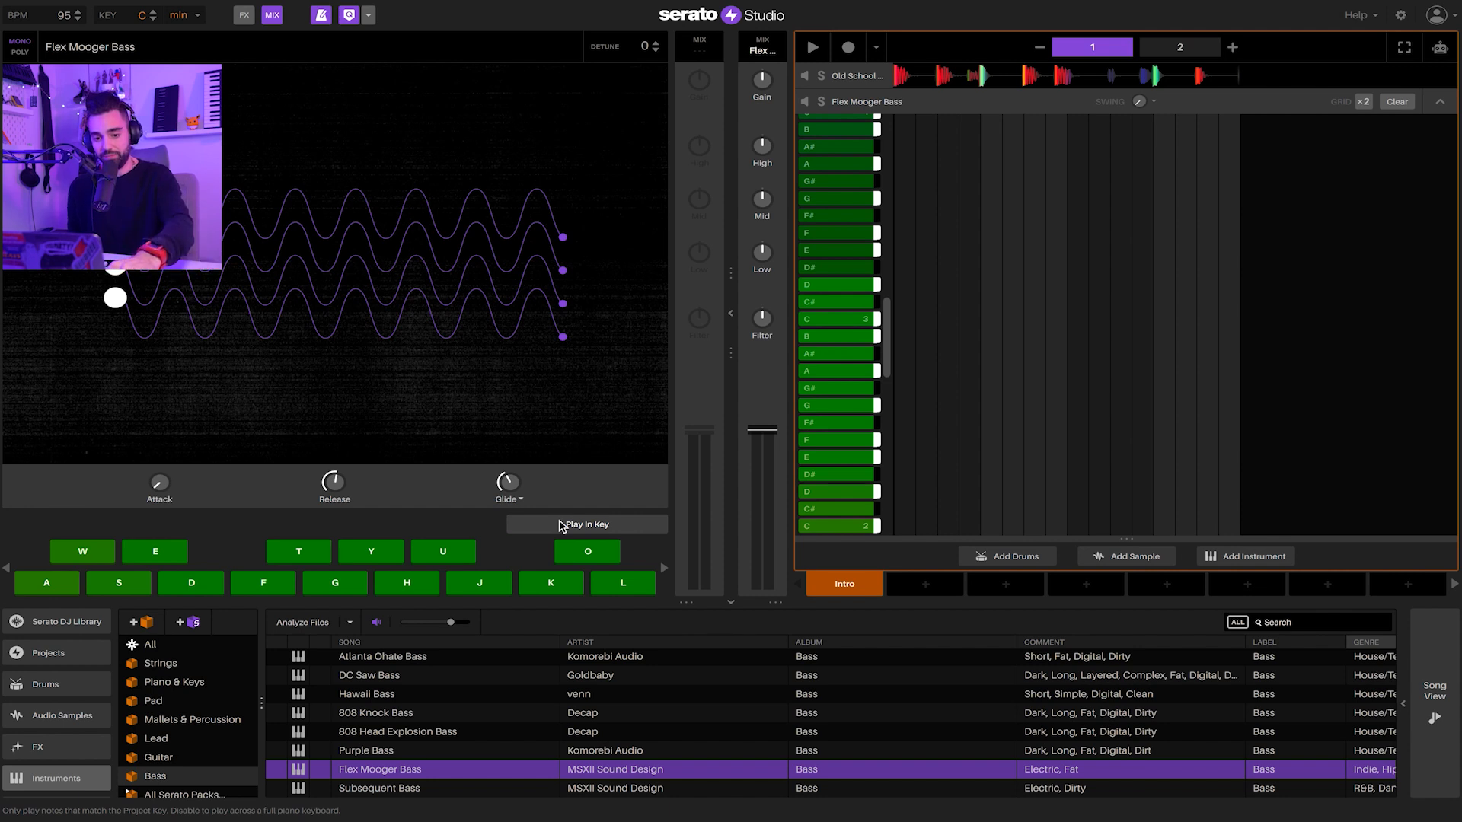
{"action": "key", "text": "s"}
{"action": "key", "text": "e"}
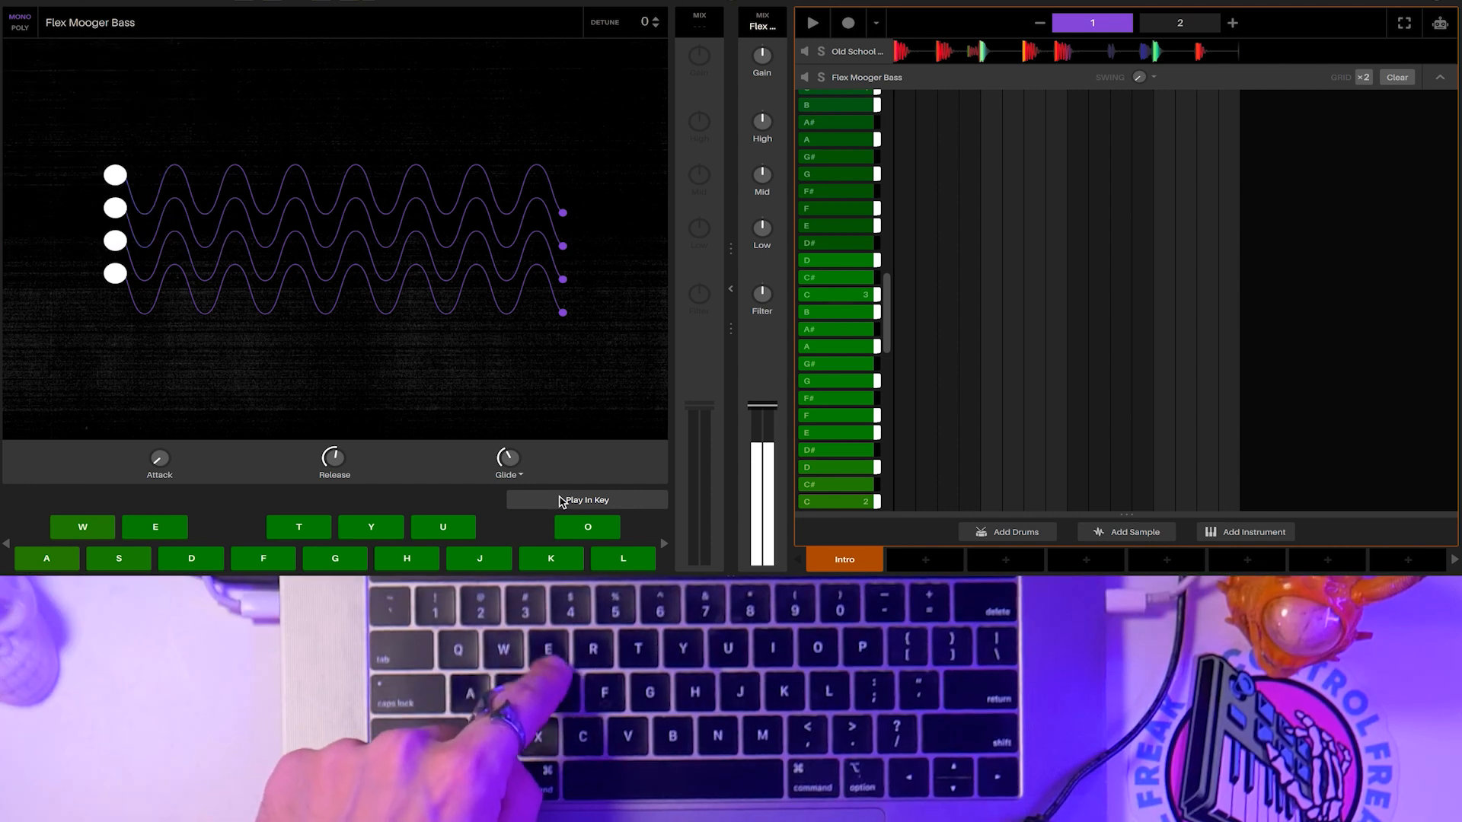
{"action": "key", "text": "d"}
{"action": "key", "text": "f"}
{"action": "key", "text": "t"}
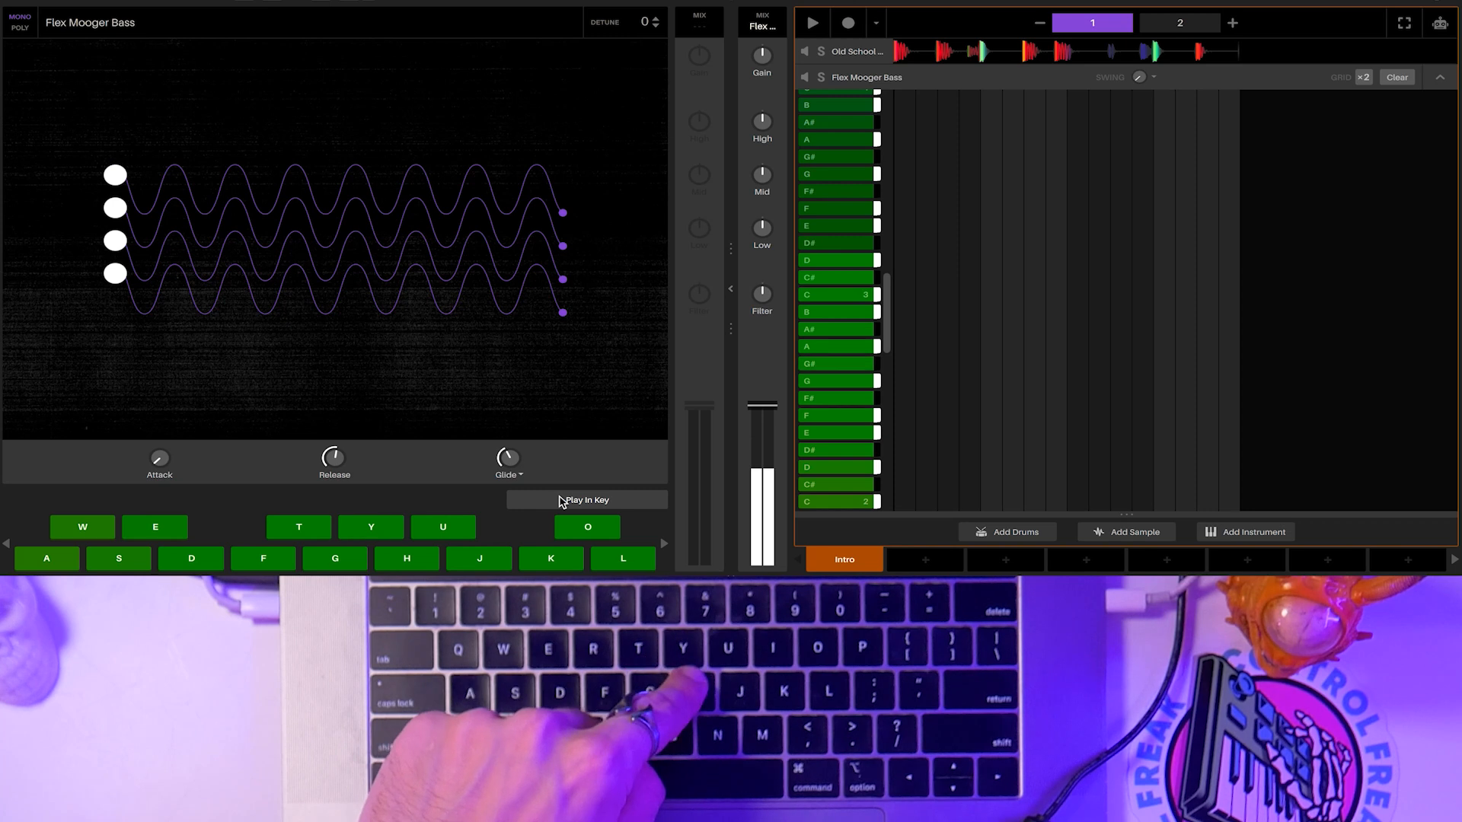
Compare the bass with Play In Key on and off, leaving the option on
{"action": "left_click", "coordinate": [562, 503]}
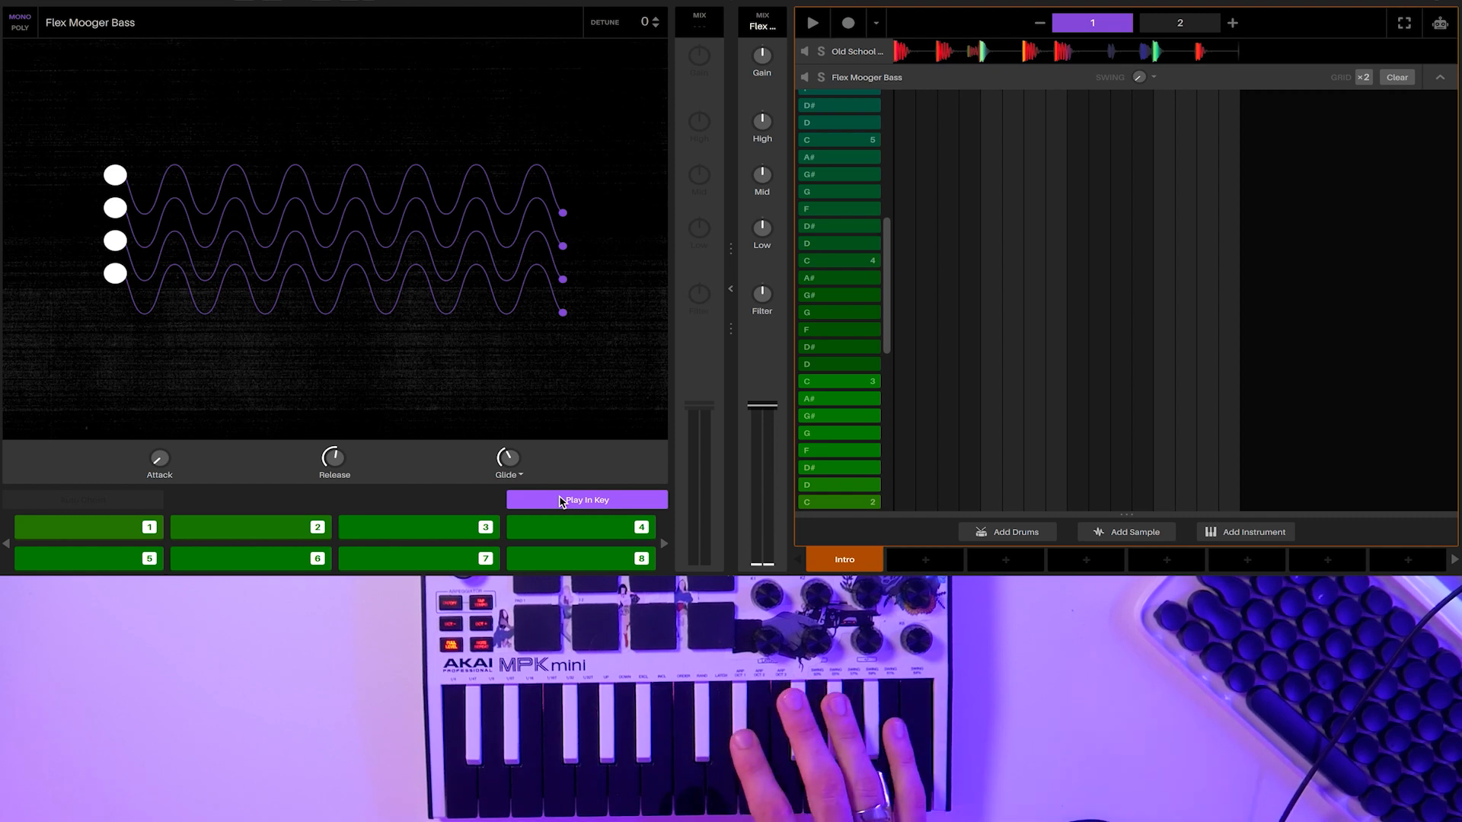
{"action": "left_click", "coordinate": [561, 501]}
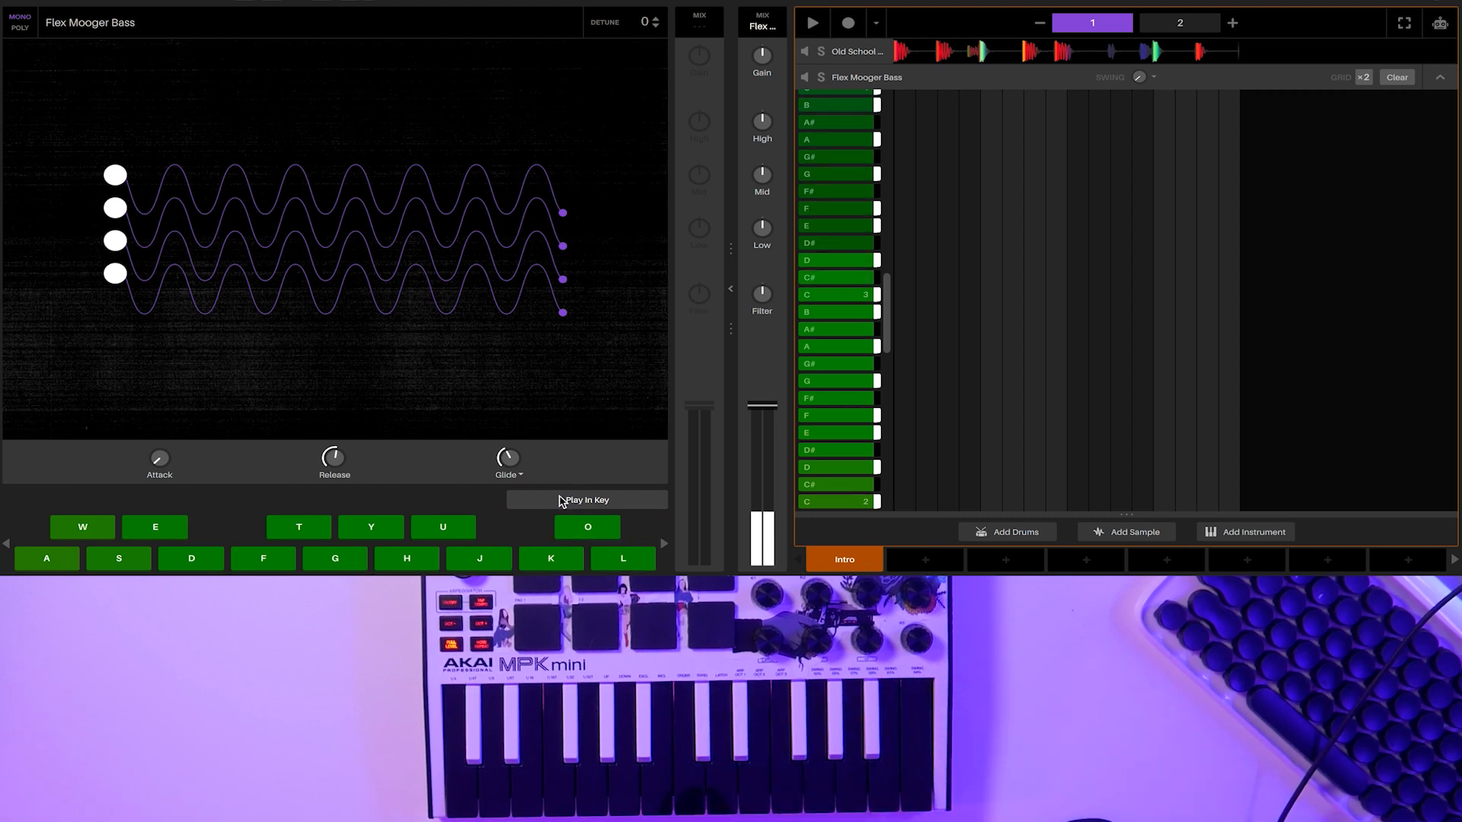
{"action": "left_click", "coordinate": [562, 501]}
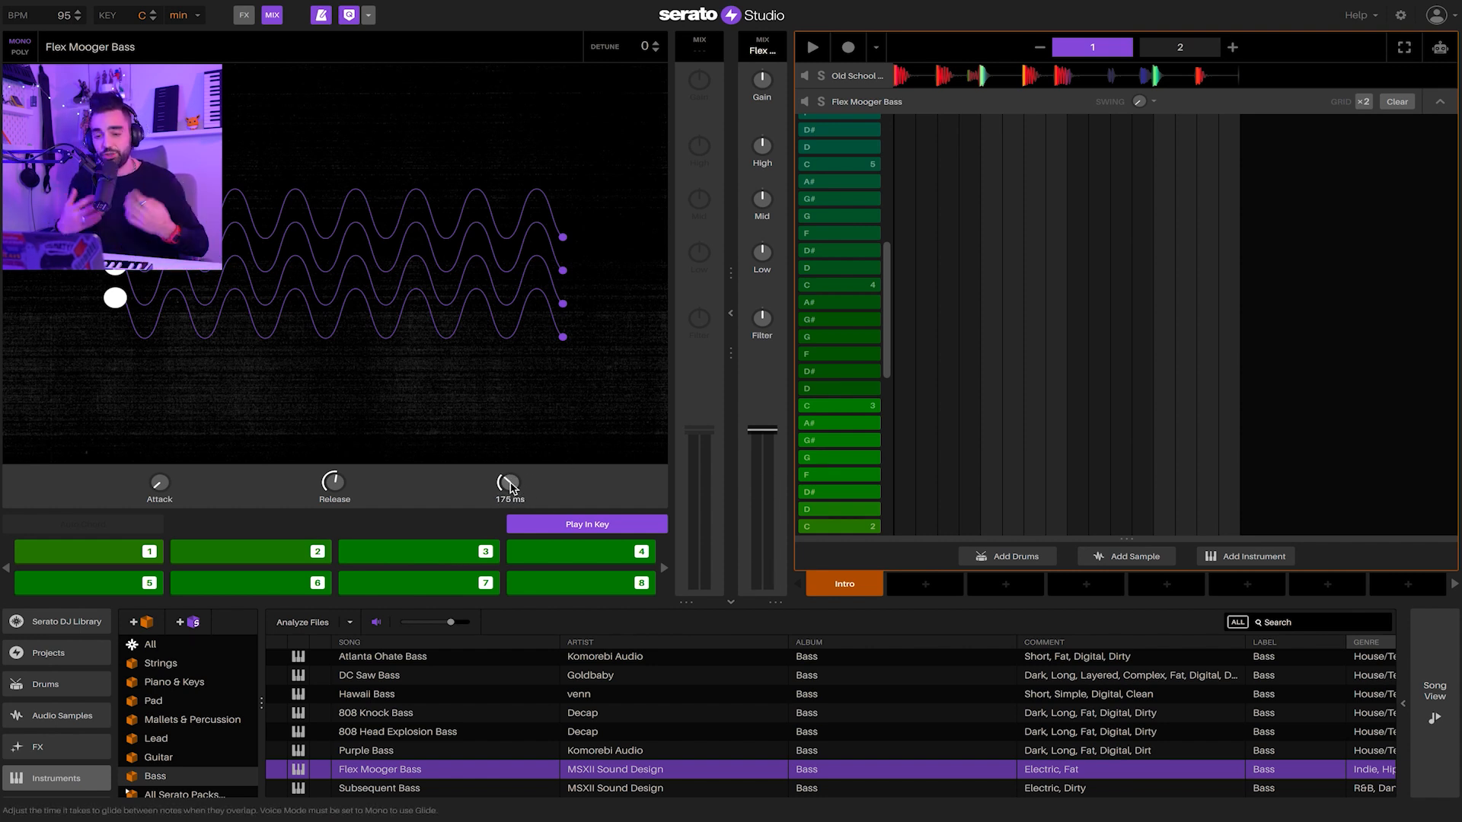
Audition the beat and record bar 1 of the Flex Mooger Bass line, playing pads 1, 1, 1, 4, 3 and 2
{"action": "key", "text": "space"}
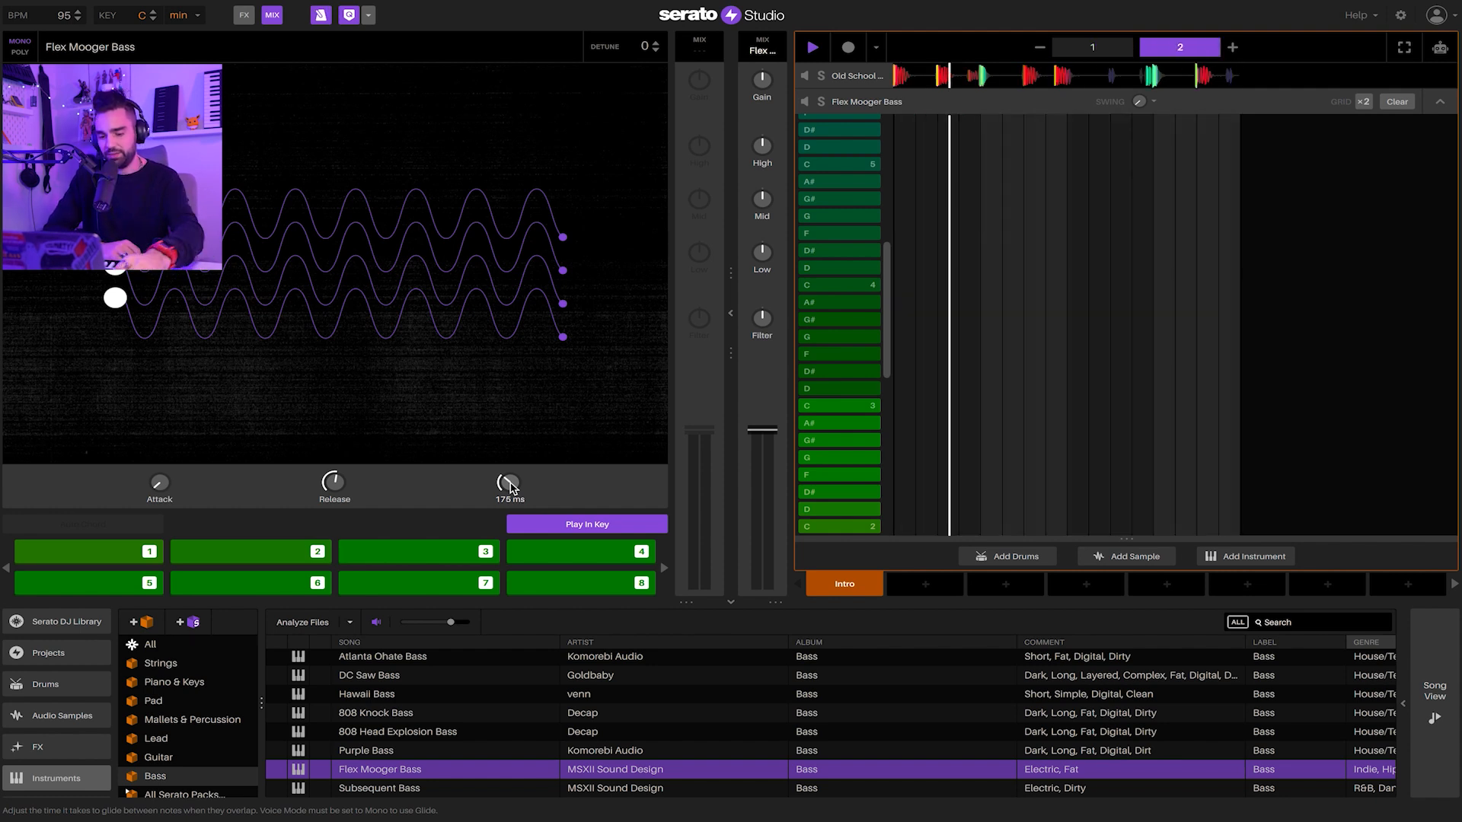
{"action": "key", "text": "space"}
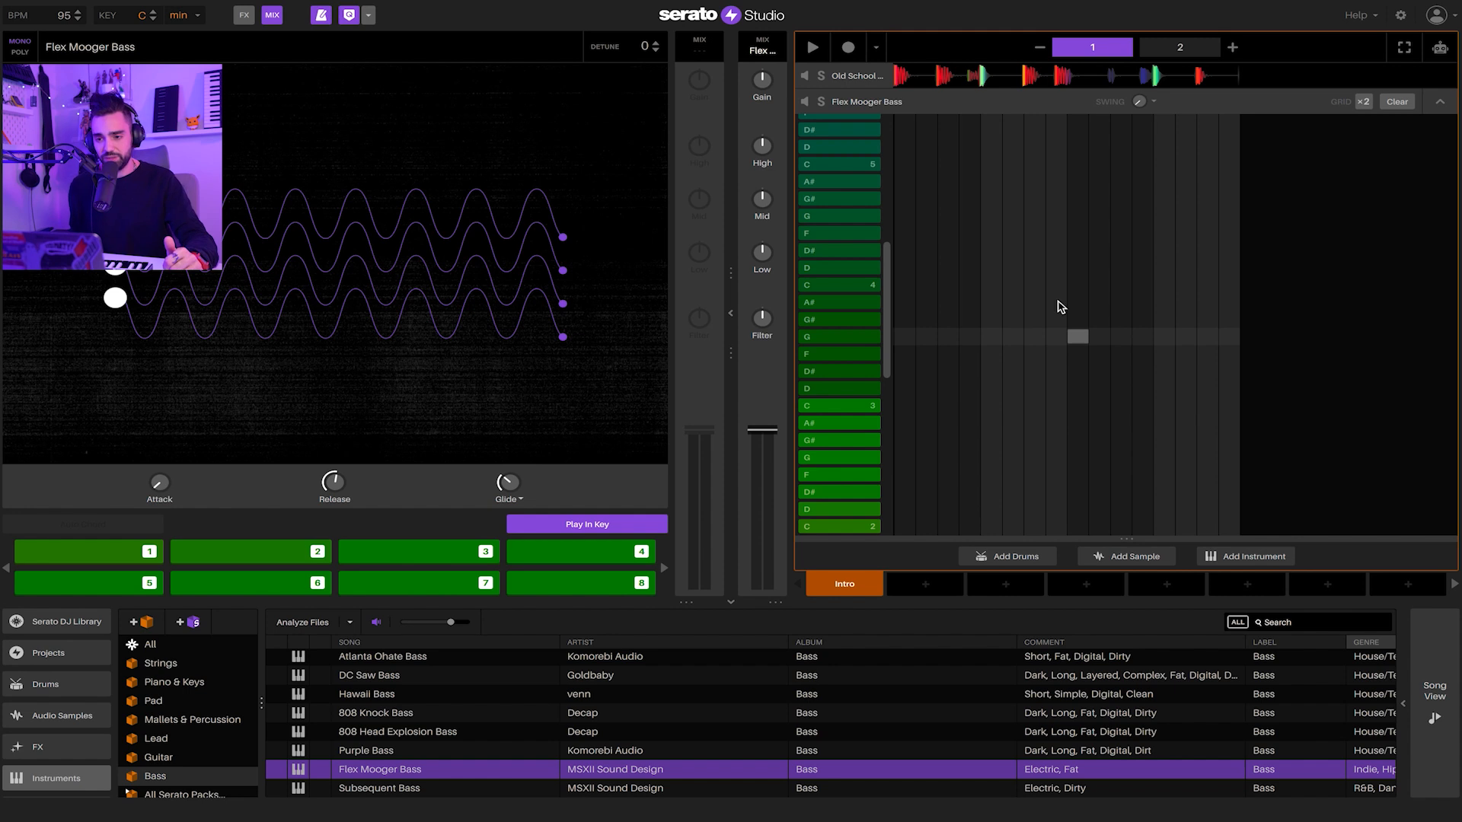
{"action": "left_click", "coordinate": [849, 50]}
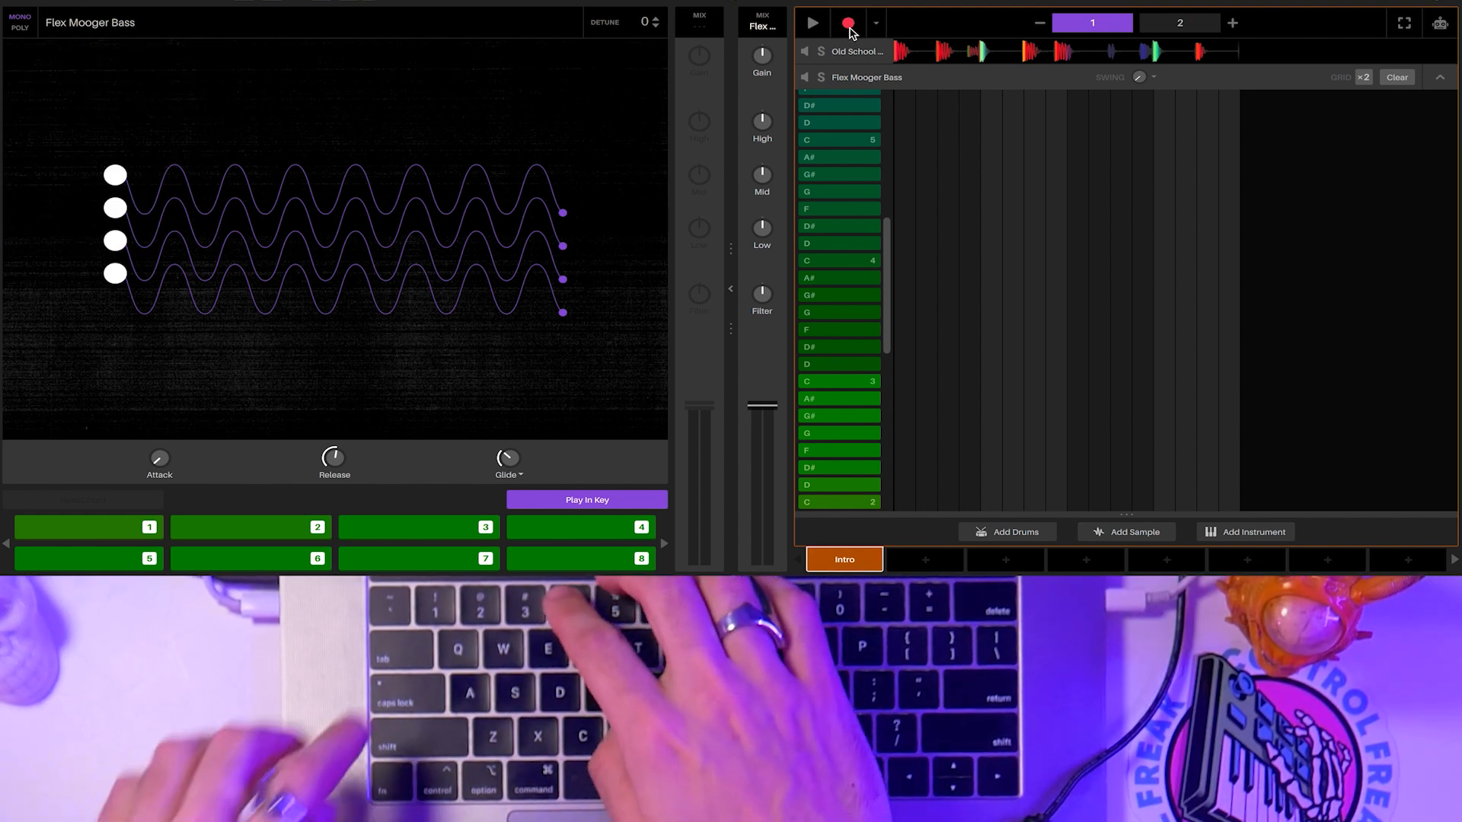
{"action": "key", "text": "1"}
{"action": "key", "text": "1"}
{"action": "key", "text": "1"}
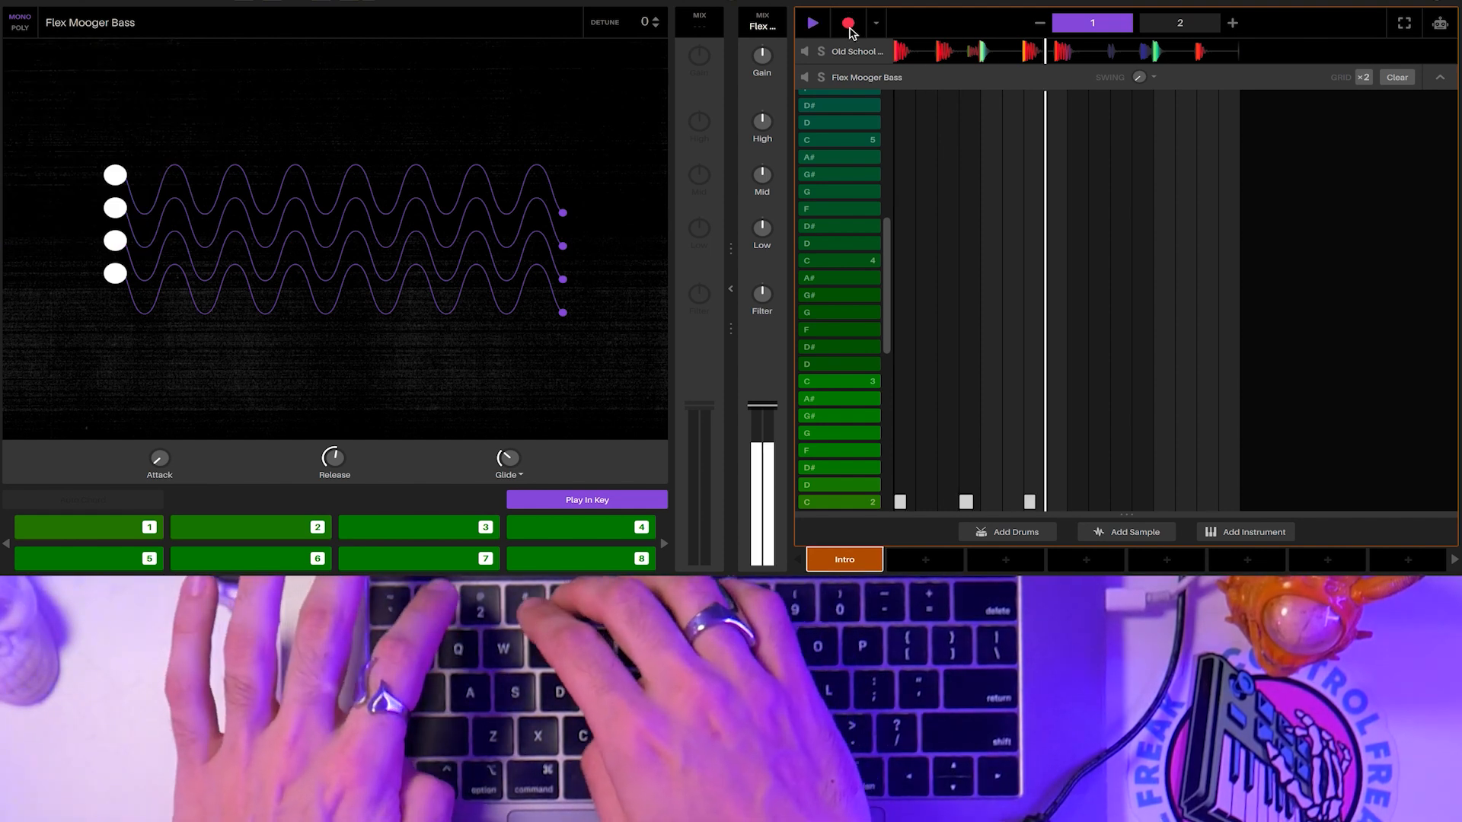
{"action": "key", "text": "4"}
{"action": "key", "text": "3"}
{"action": "key", "text": "2"}
Record bar 2 of the bass line with pads 1, 1, 1, 2, 3 and 4, and stop recording
{"action": "key", "text": "1"}
{"action": "key", "text": "1"}
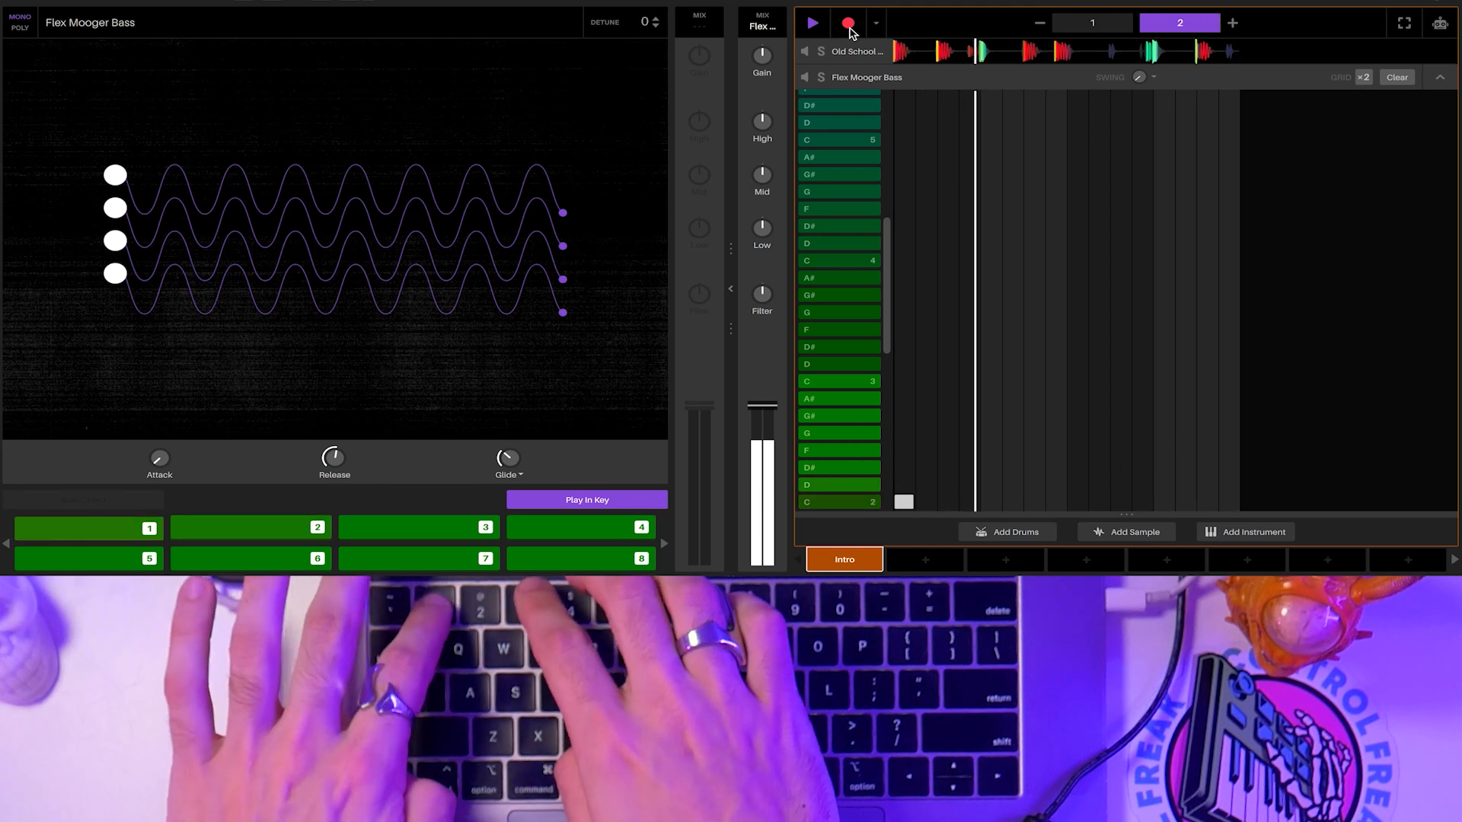
{"action": "key", "text": "1"}
{"action": "key", "text": "2"}
{"action": "key", "text": "3"}
{"action": "key", "text": "4"}
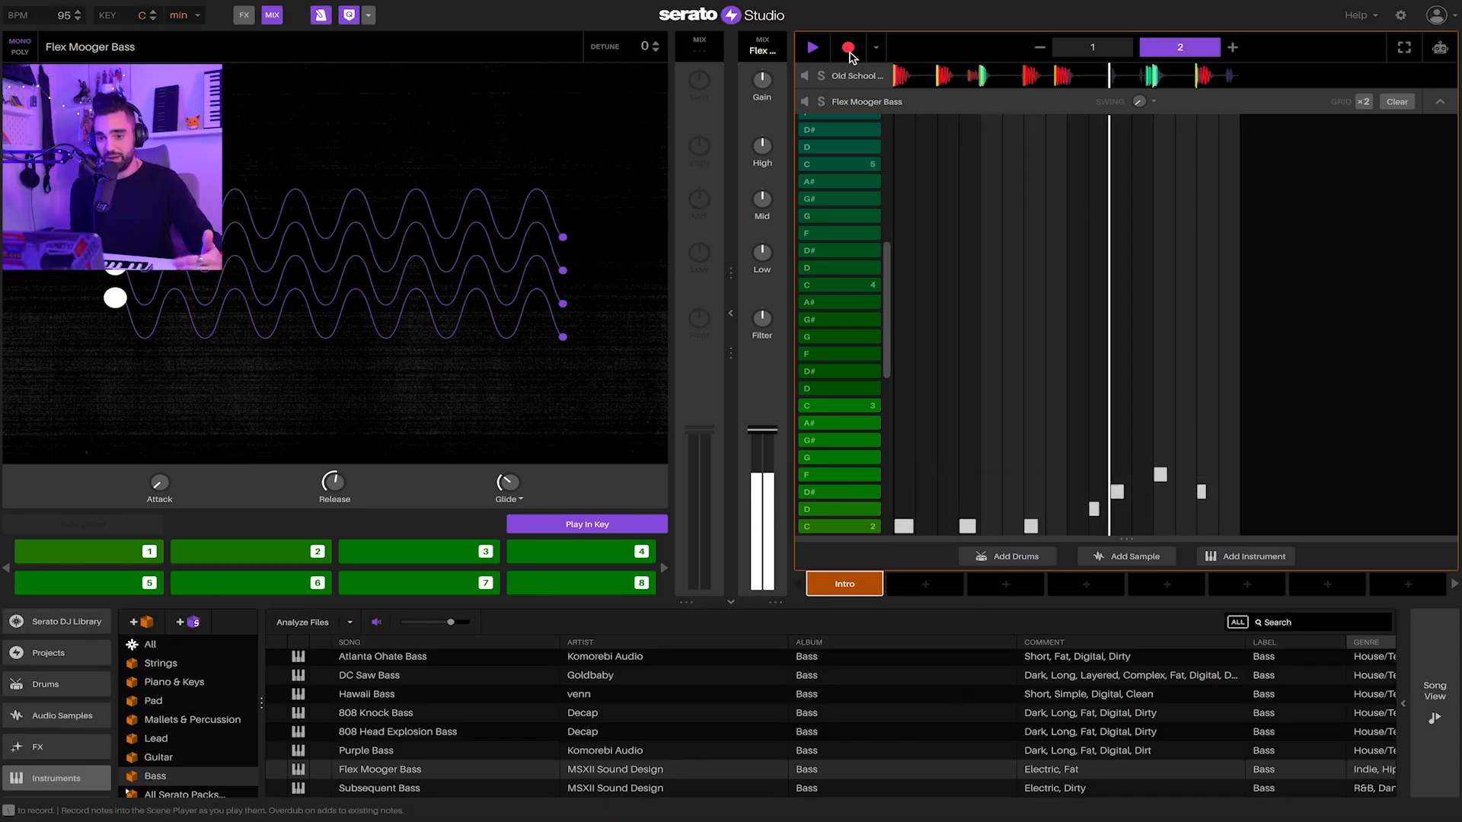
{"action": "left_click", "coordinate": [849, 52]}
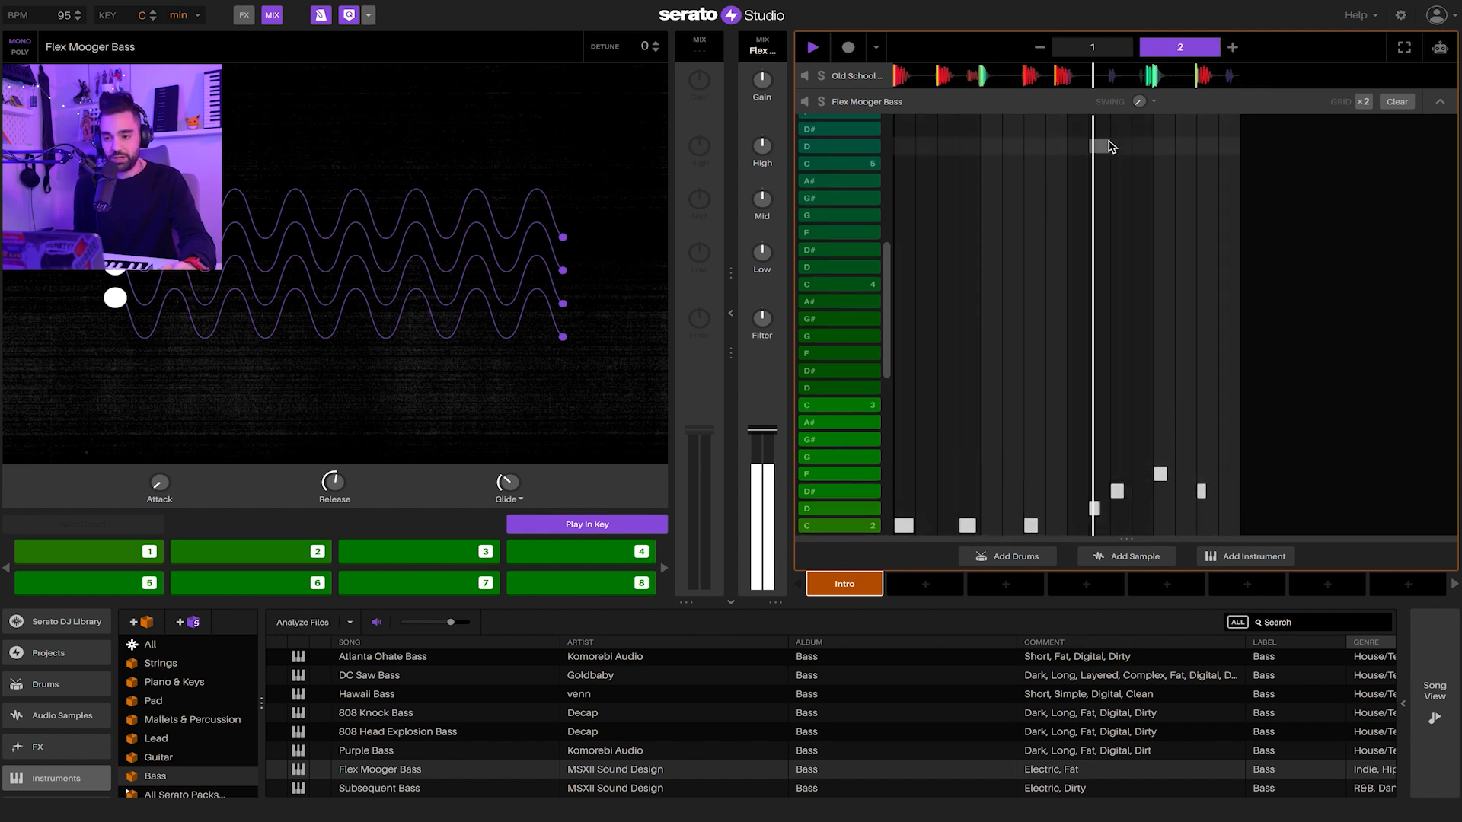
Adjust the bass notes' swing by ear during playback, trying 45%, and balance the bass channel's volume and Low EQ
{"action": "left_click_drag", "start_coordinate": [1140, 102], "coordinate": [1139, 80]}
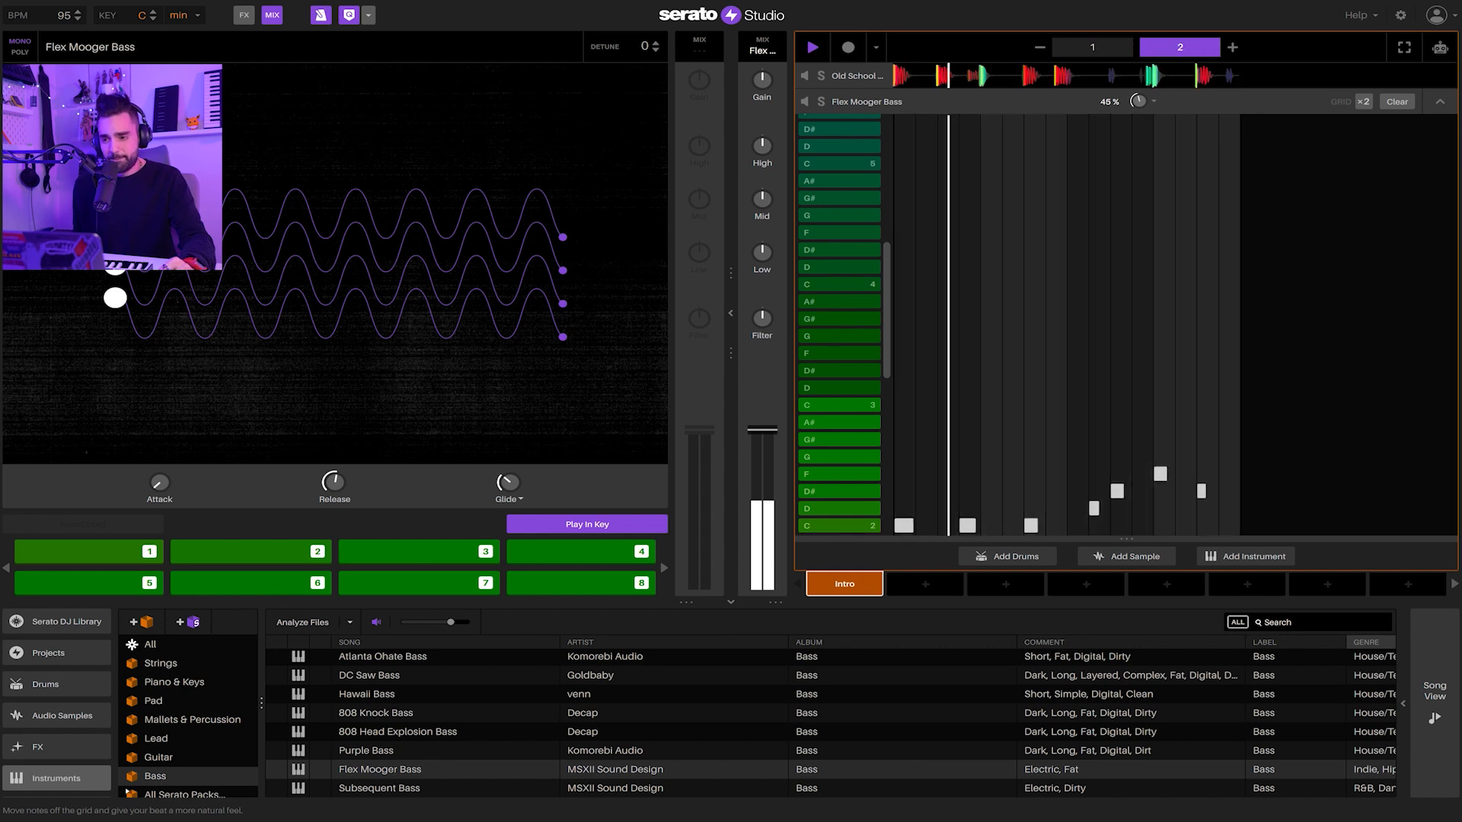
{"action": "left_click_drag", "start_coordinate": [1139, 76], "coordinate": [1139, 96]}
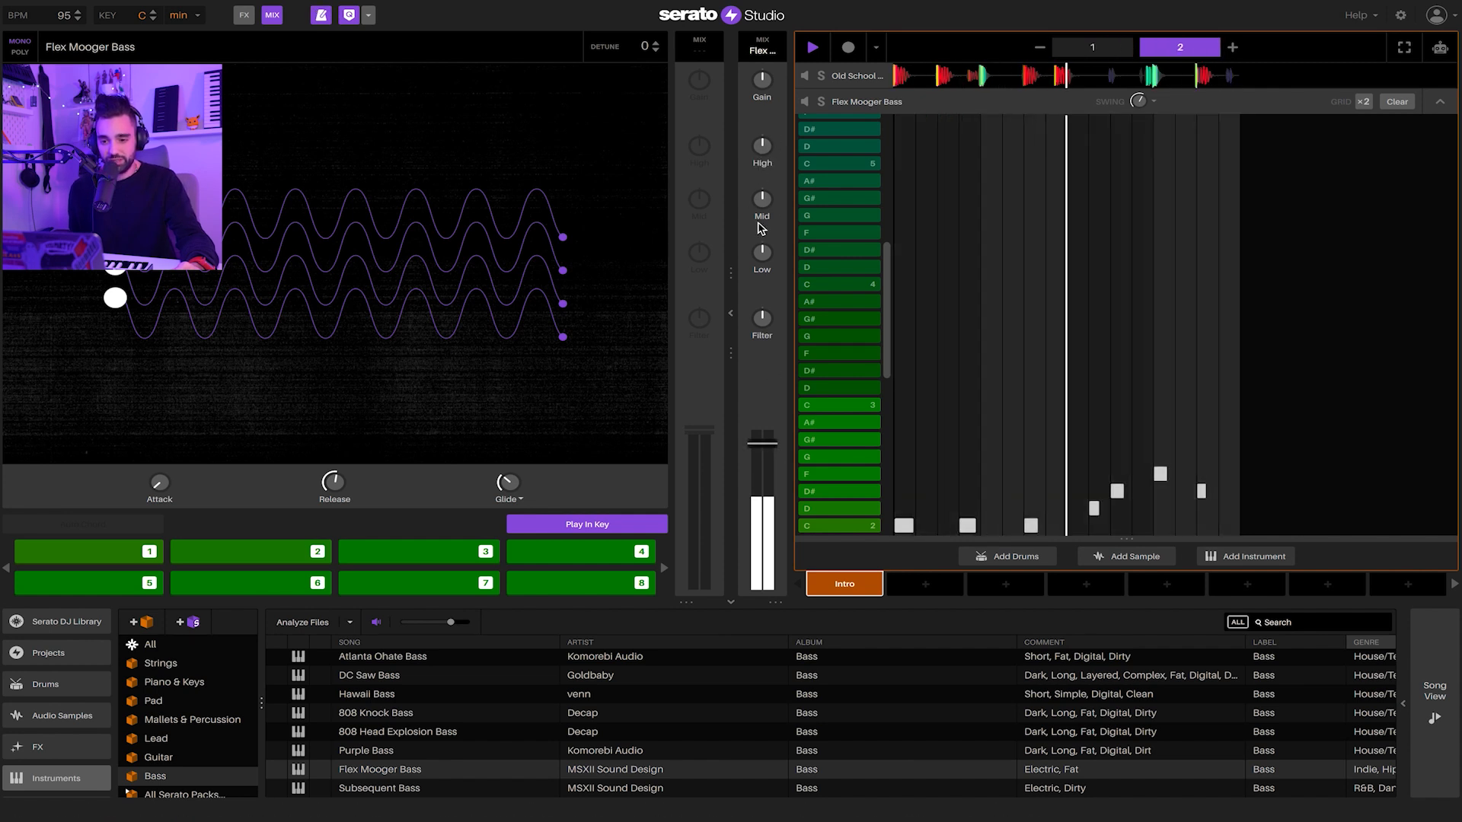
{"action": "mouse_move", "coordinate": [762, 253]}
{"action": "left_mouse_down"}
{"action": "mouse_move", "coordinate": [761, 282]}
{"action": "mouse_move", "coordinate": [762, 237]}
{"action": "mouse_move", "coordinate": [761, 255]}
{"action": "left_mouse_up"}
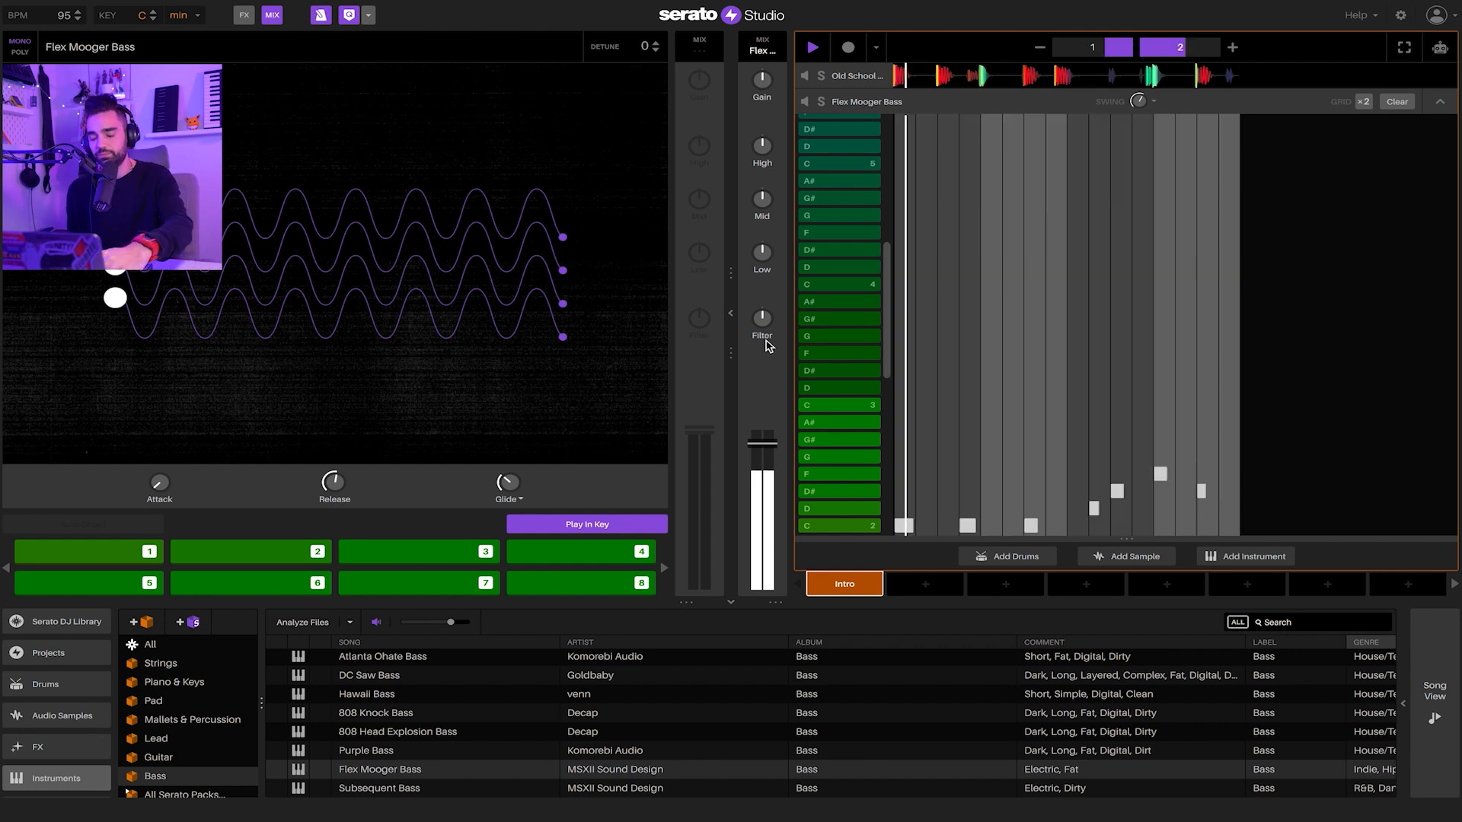
{"action": "key", "text": "space"}
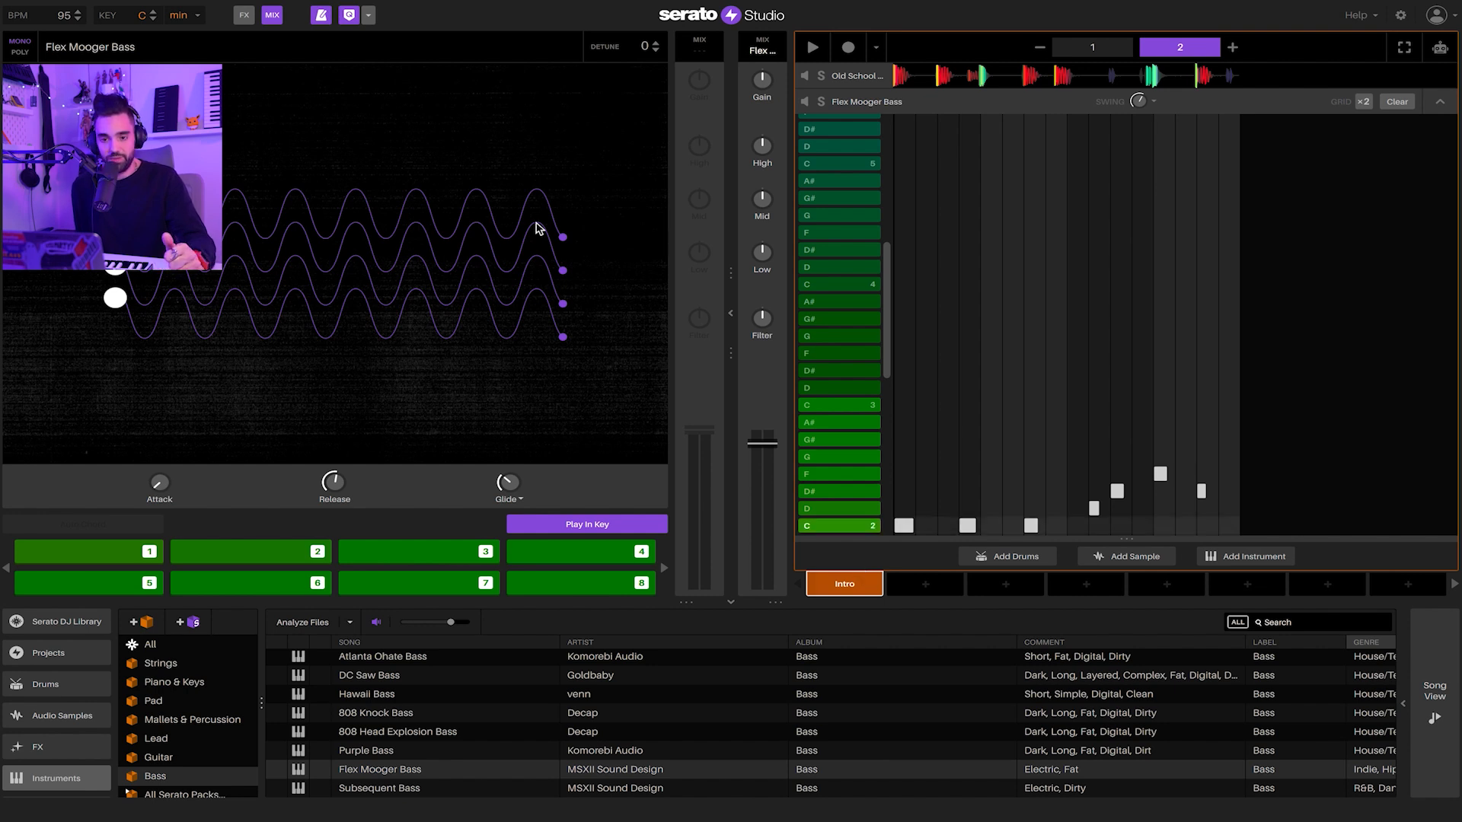
Show the effect slots and test Flex Flanger at a raised level on the bass during playback, leaving it off
{"action": "left_click", "coordinate": [242, 15]}
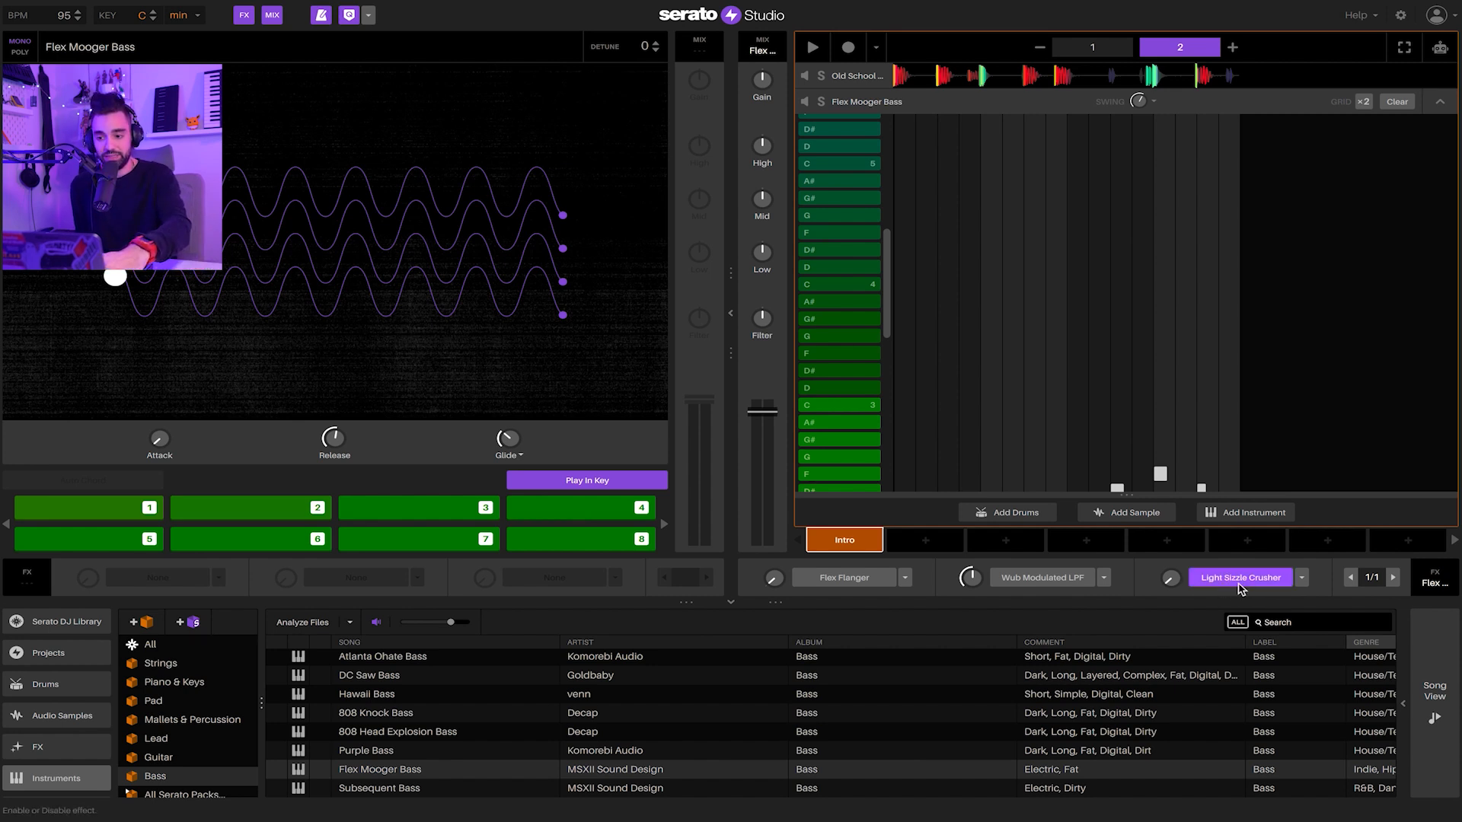
{"action": "key", "text": "space"}
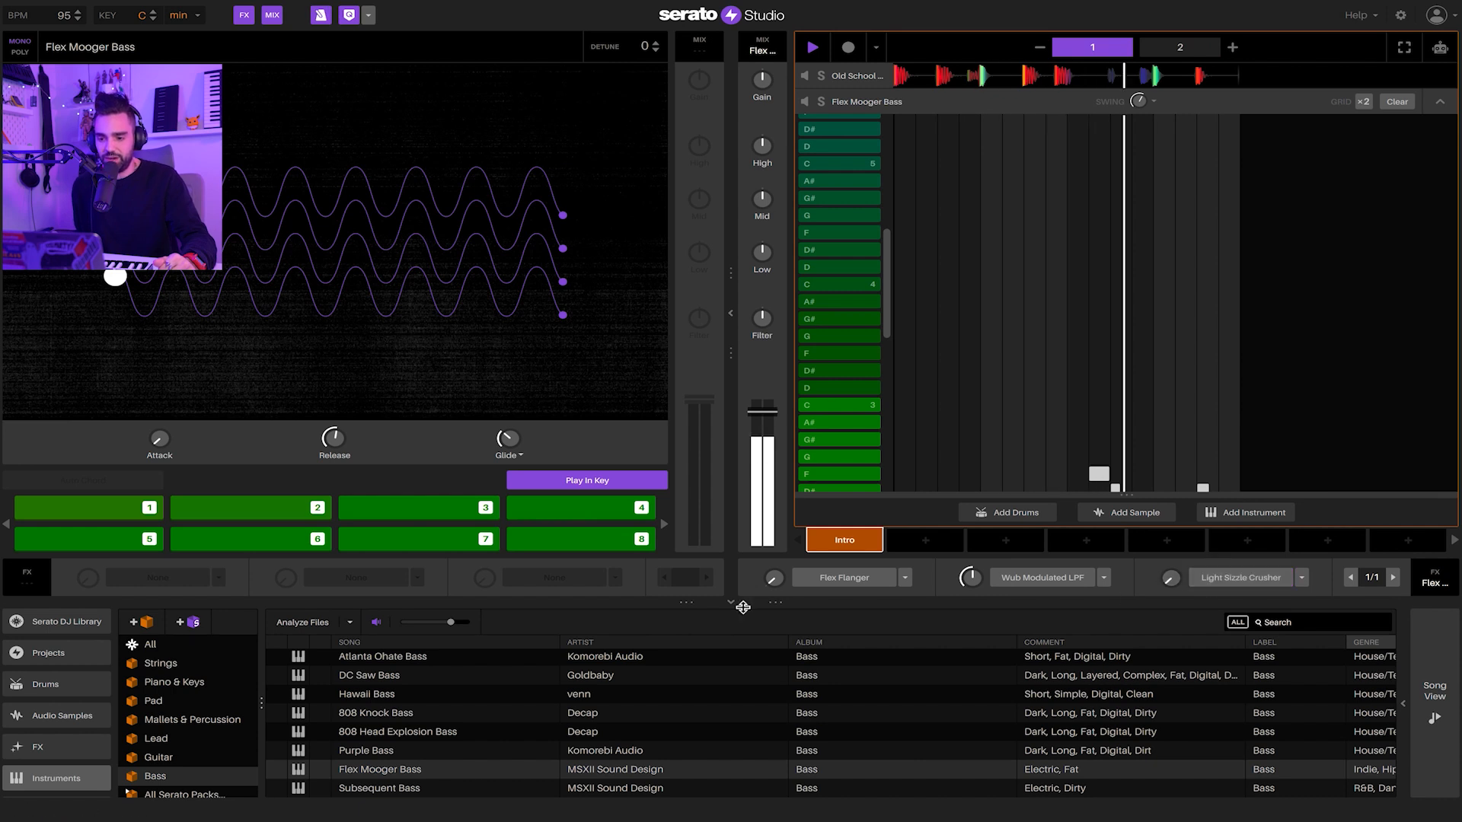
{"action": "left_click", "coordinate": [830, 582]}
{"action": "left_click_drag", "start_coordinate": [774, 578], "coordinate": [773, 533]}
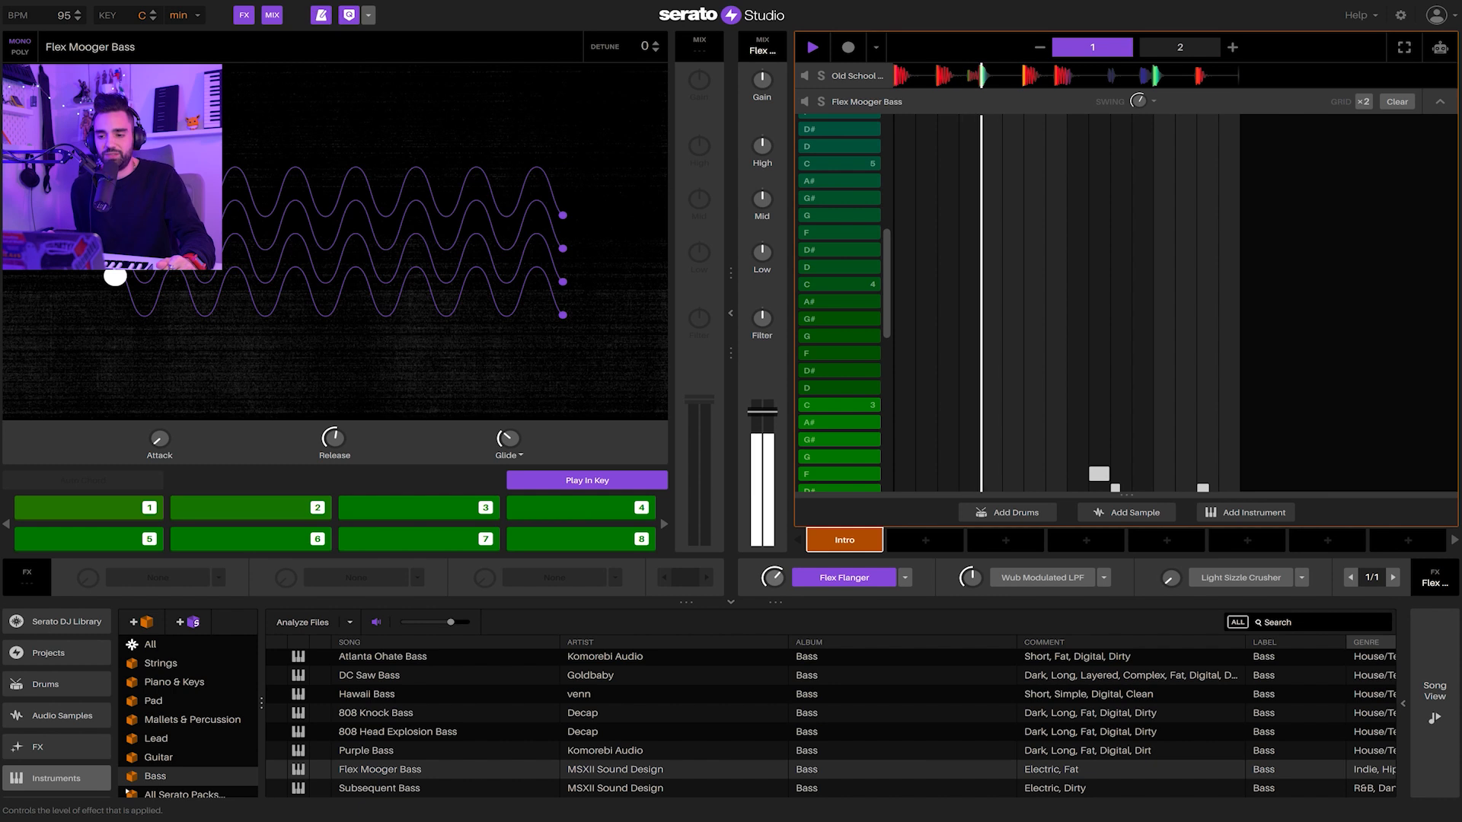
{"action": "left_click", "coordinate": [846, 582]}
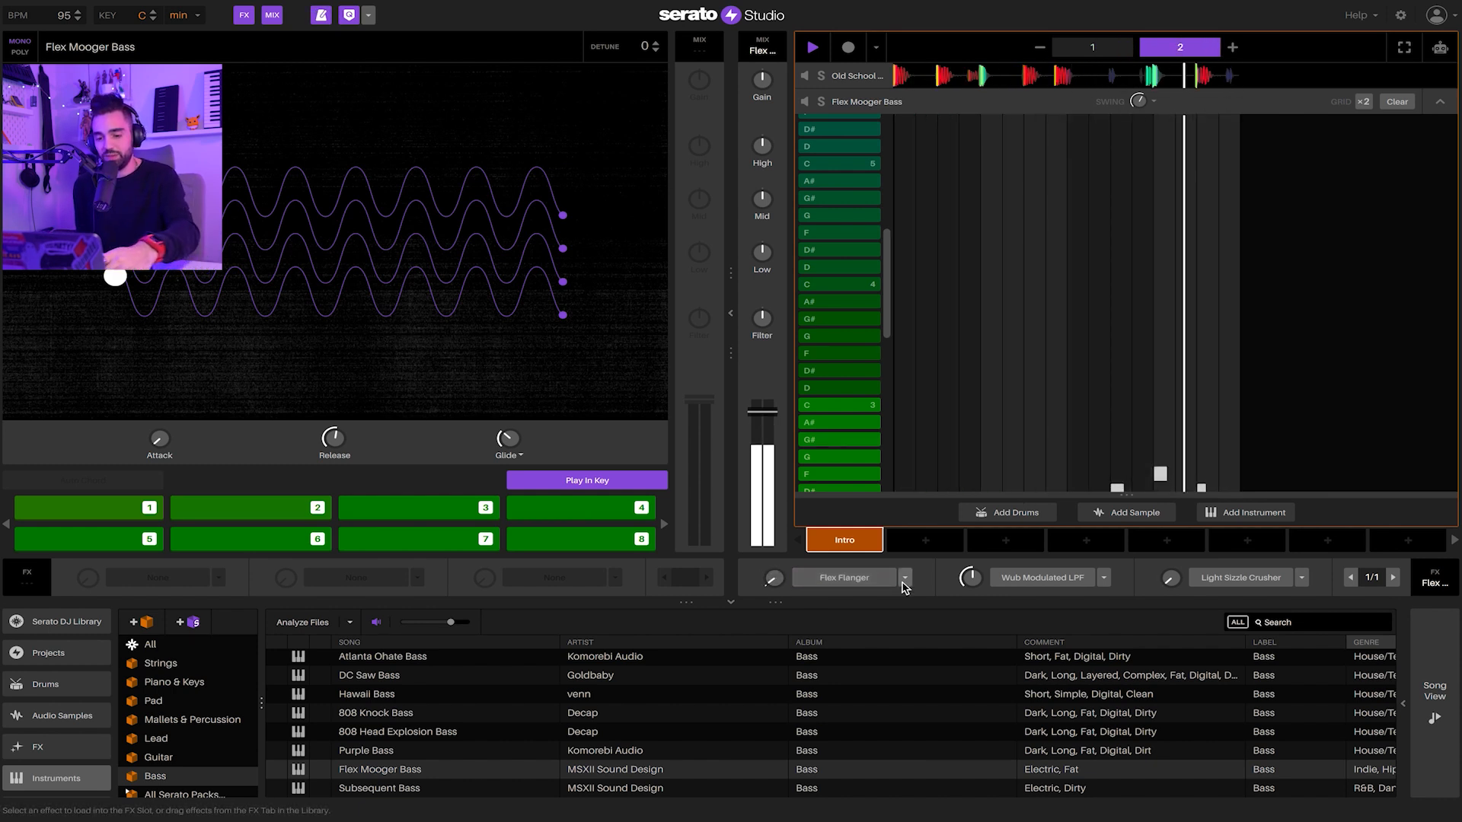
{"action": "key", "text": "space"}
Look through the effect categories, replace Flex Flanger with Soft Sidechain on the bass, and audition it with the drums
{"action": "scroll", "coordinate": [826, 656], "scroll_direction": "up", "scroll_amount": 1}
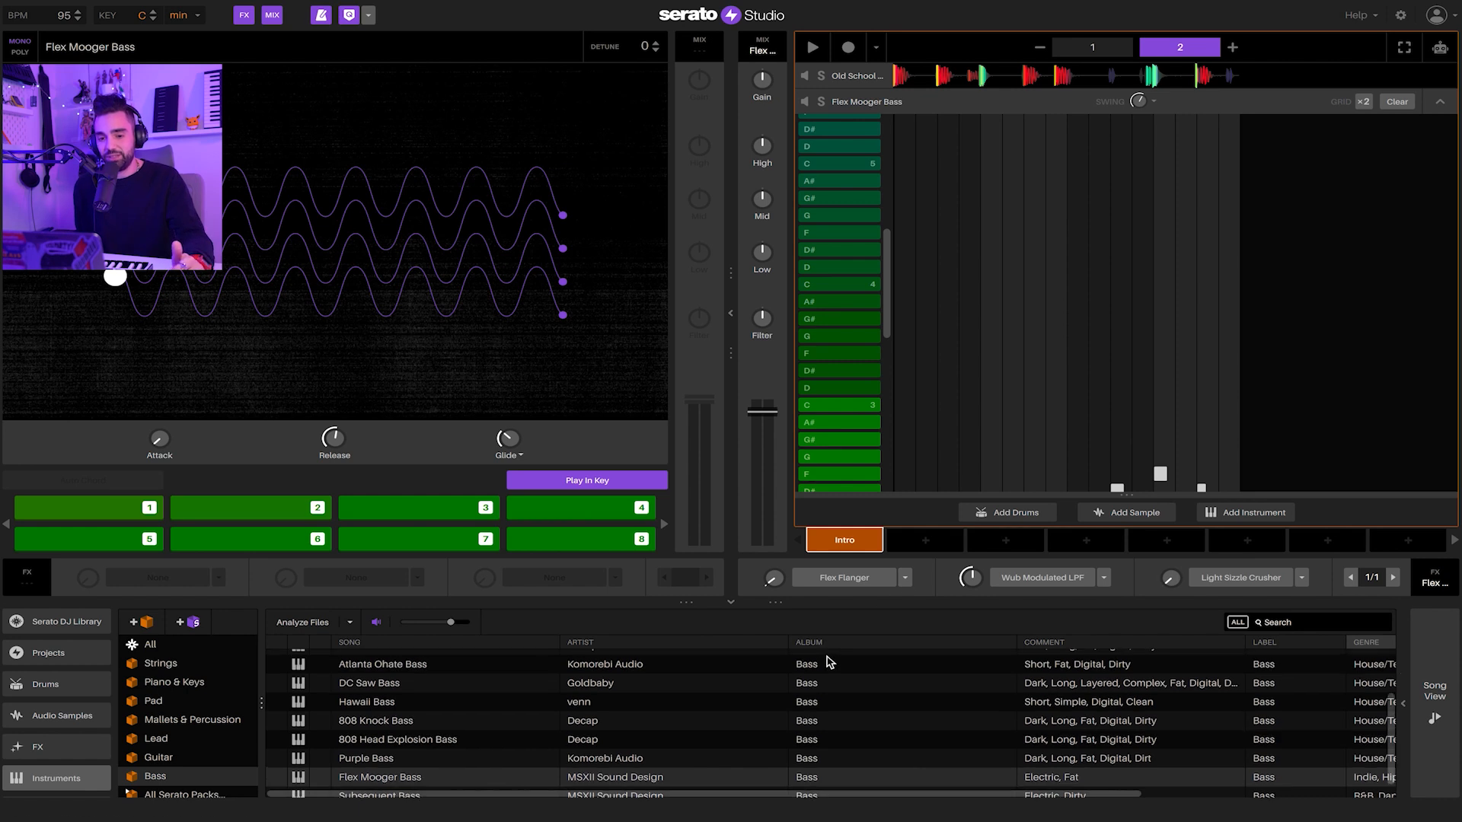
{"action": "left_click", "coordinate": [36, 747]}
{"action": "scroll", "coordinate": [377, 734], "scroll_direction": "down", "scroll_amount": 1}
{"action": "scroll", "coordinate": [170, 743], "scroll_direction": "down", "scroll_amount": 3}
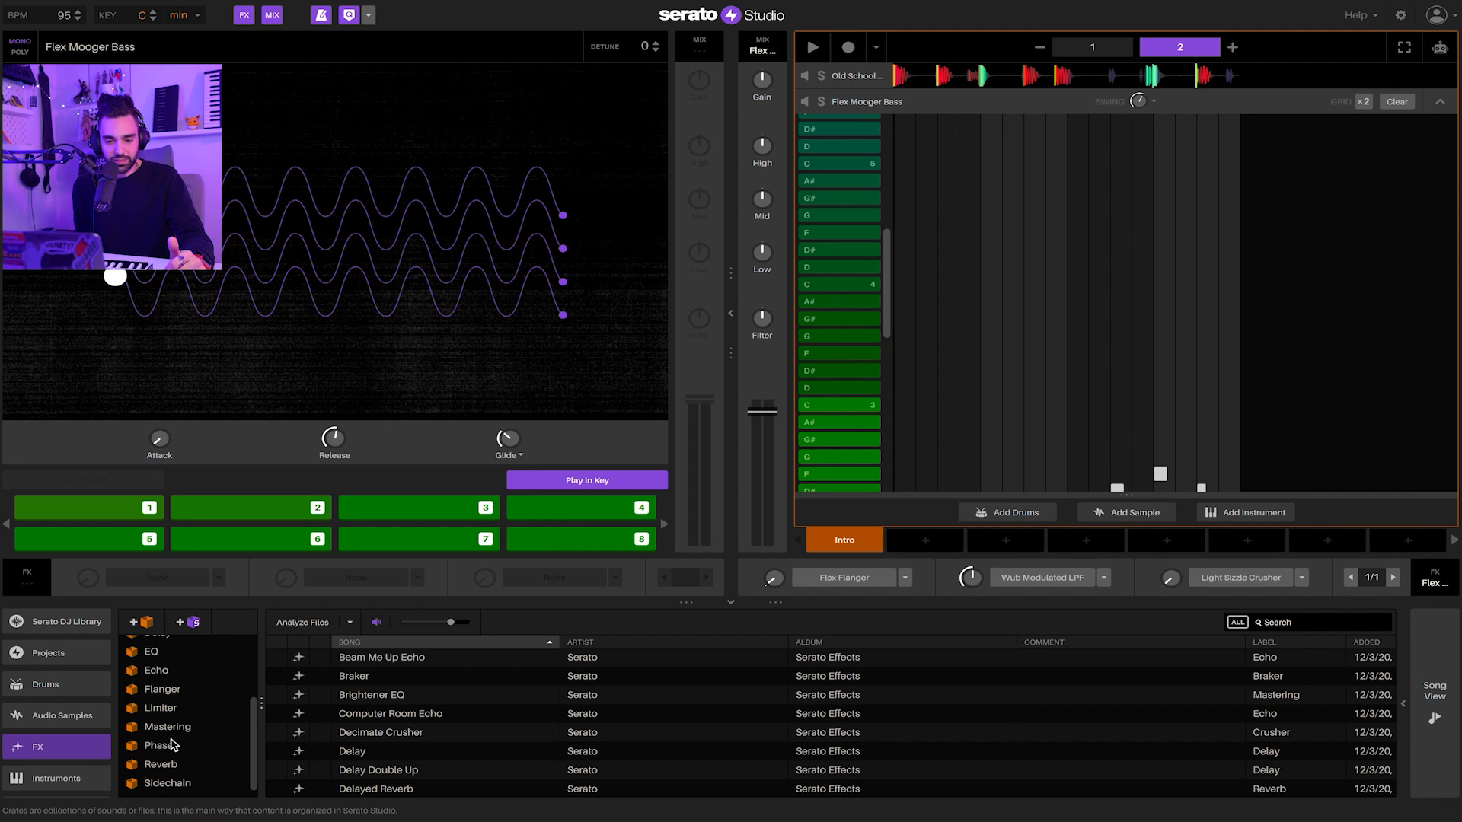
{"action": "scroll", "coordinate": [183, 724], "scroll_direction": "up", "scroll_amount": 3}
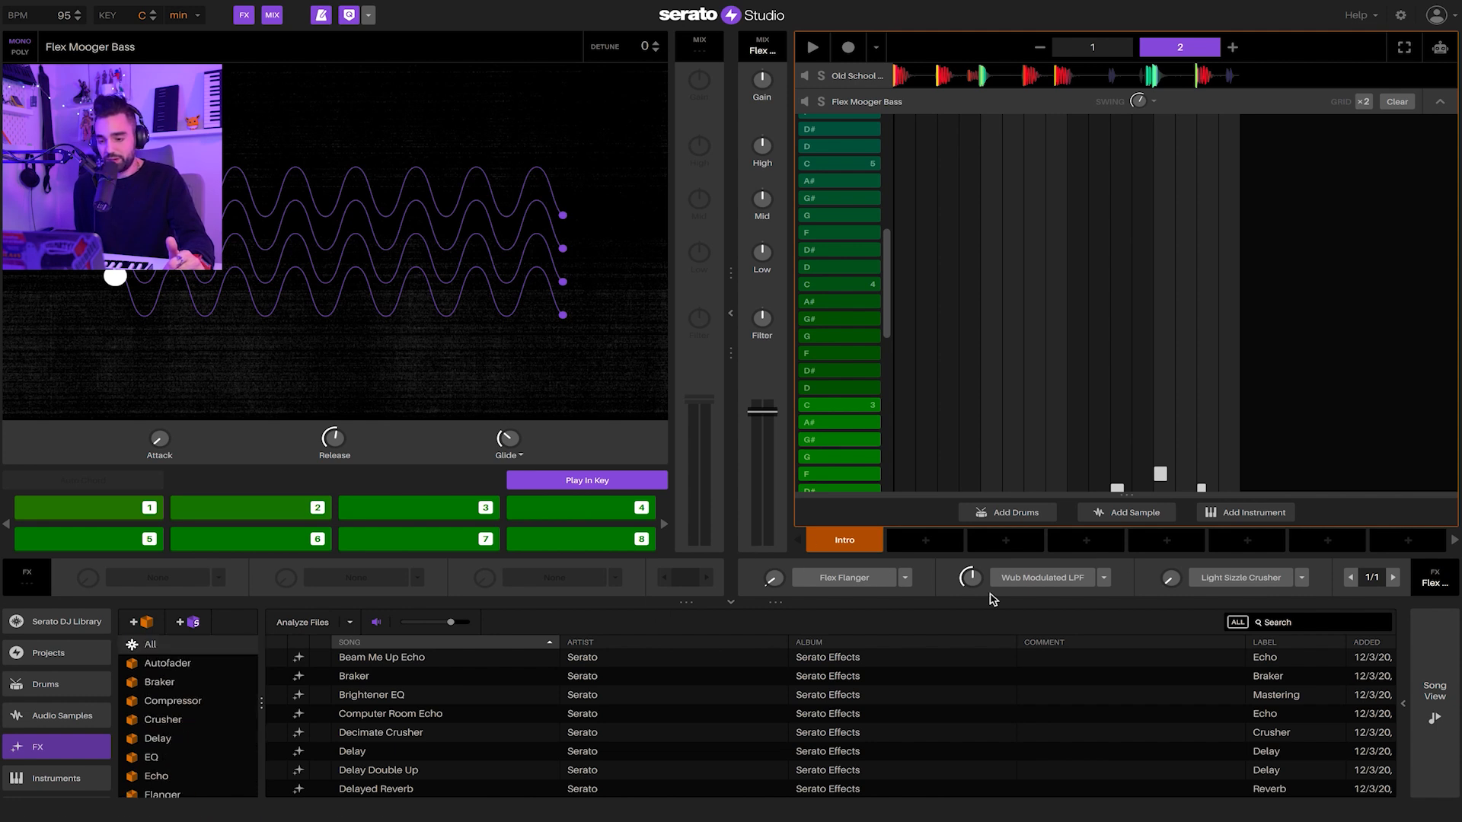
{"action": "left_click", "coordinate": [906, 579]}
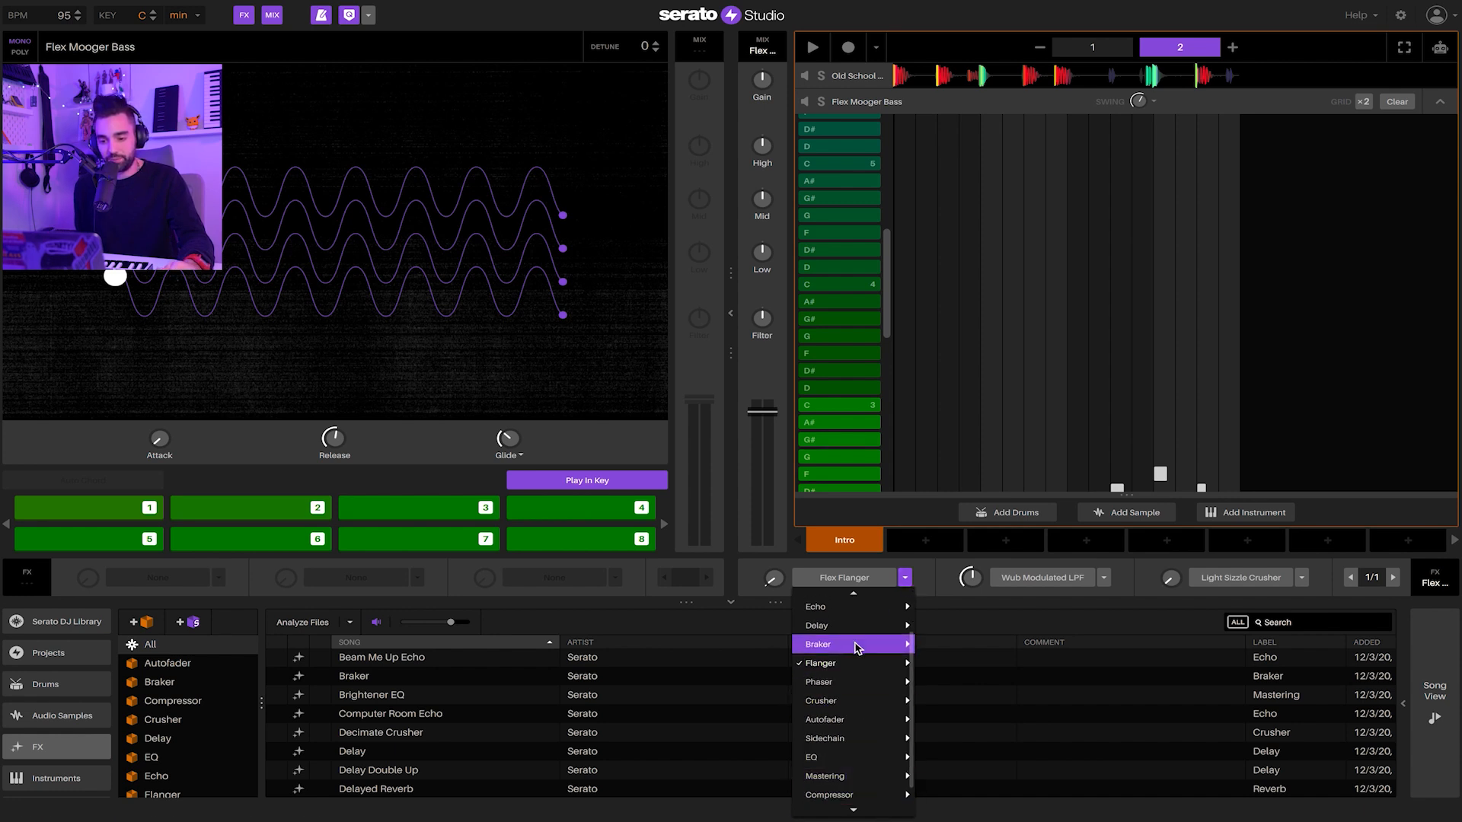
{"action": "scroll", "coordinate": [851, 750], "scroll_direction": "down", "scroll_amount": 2}
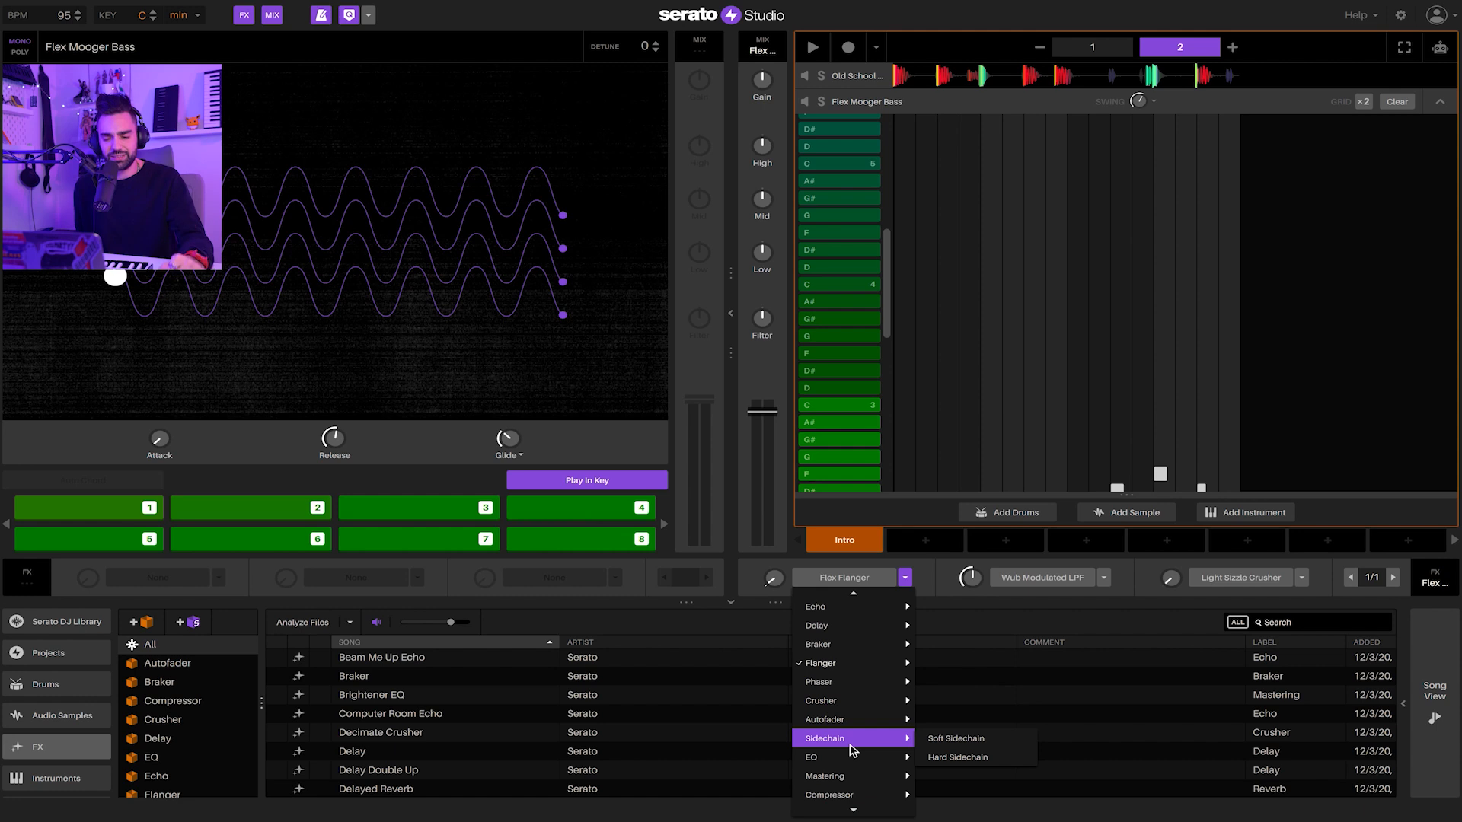
{"action": "left_click", "coordinate": [956, 740]}
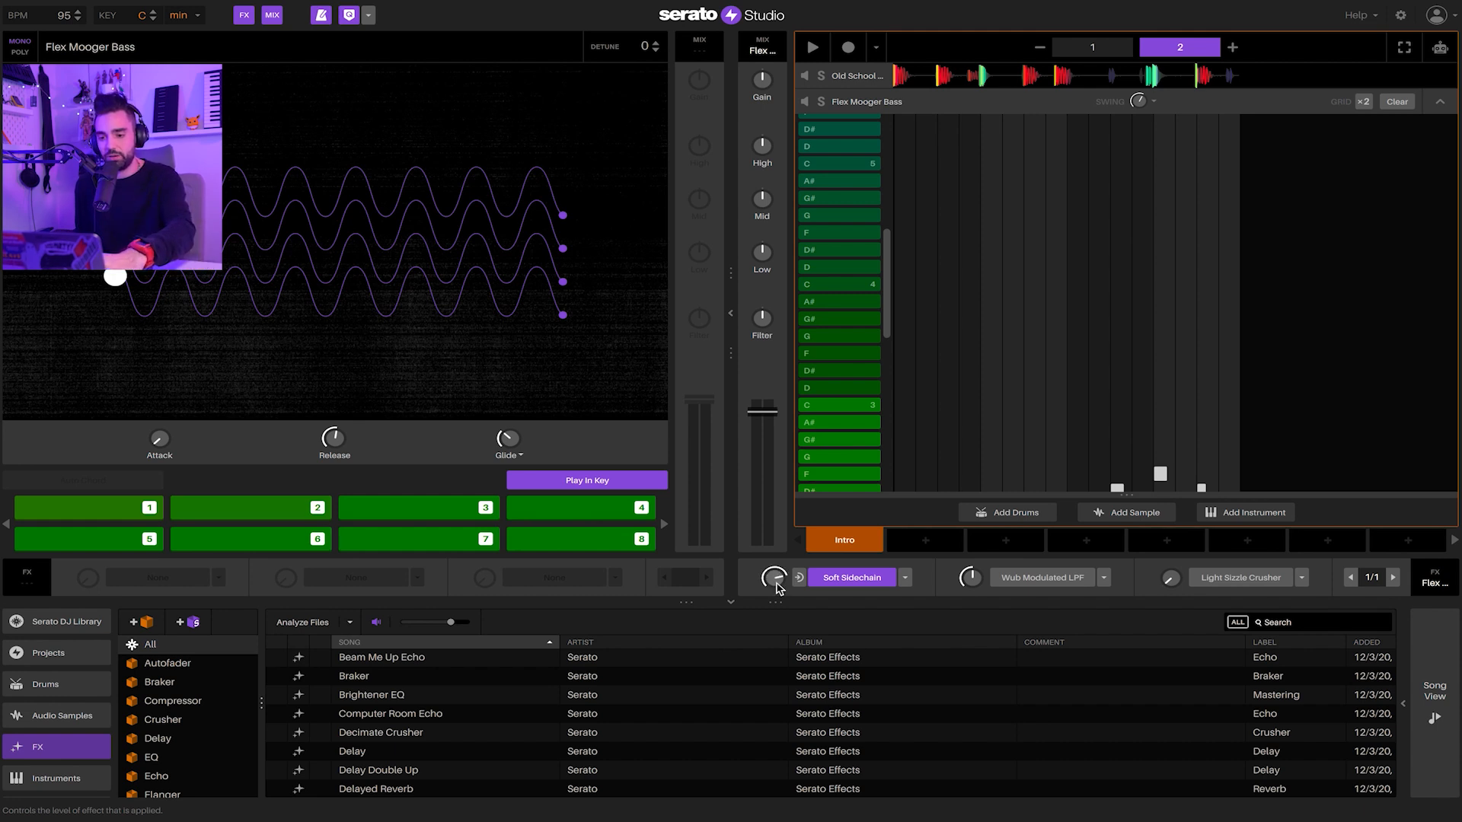
{"action": "key", "text": "space"}
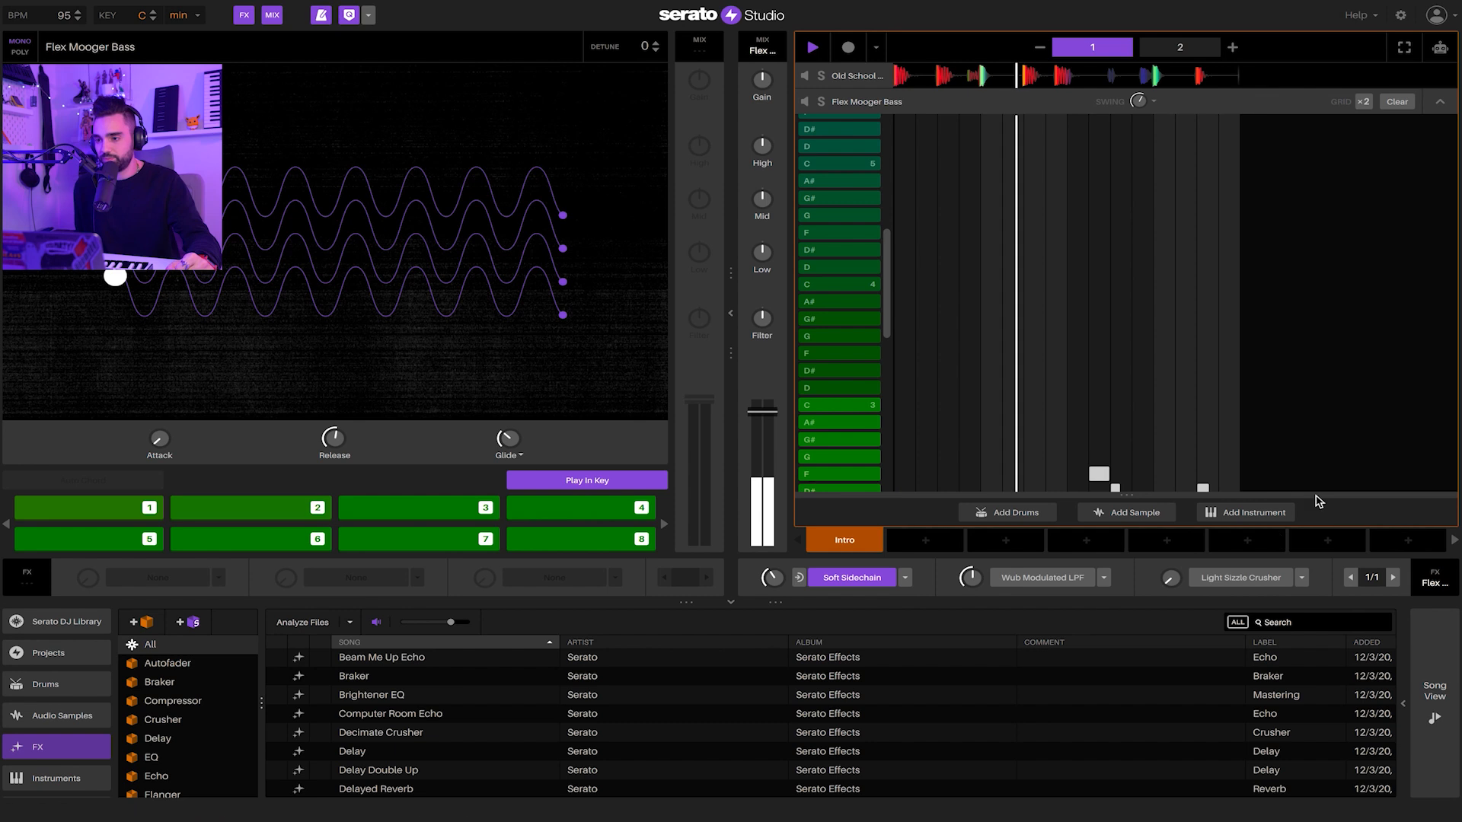
Collapse the Flex Mooger Bass note editor and turn off the metronome
{"action": "left_click", "coordinate": [1439, 102]}
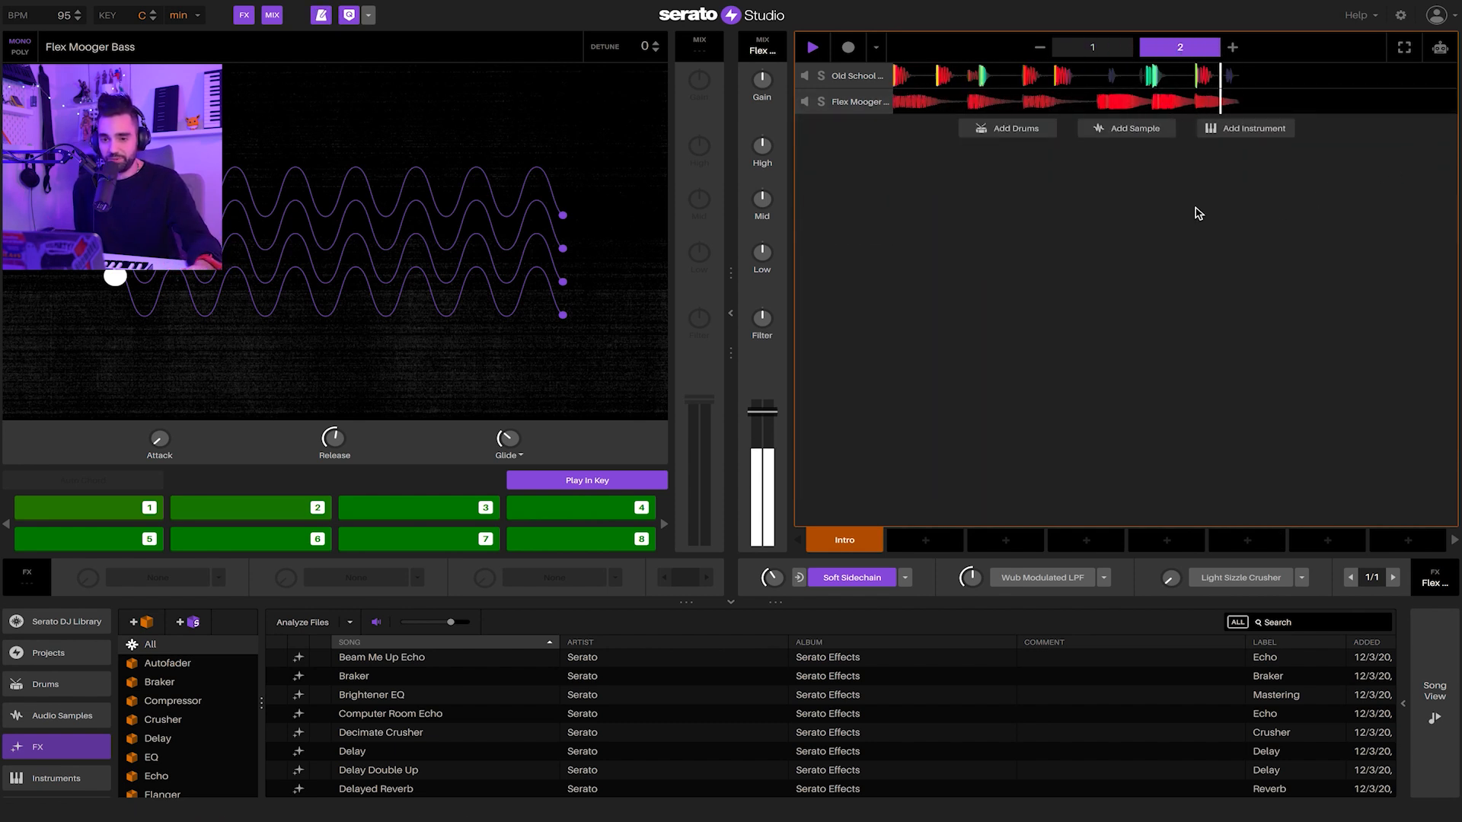
{"action": "left_click", "coordinate": [322, 17]}
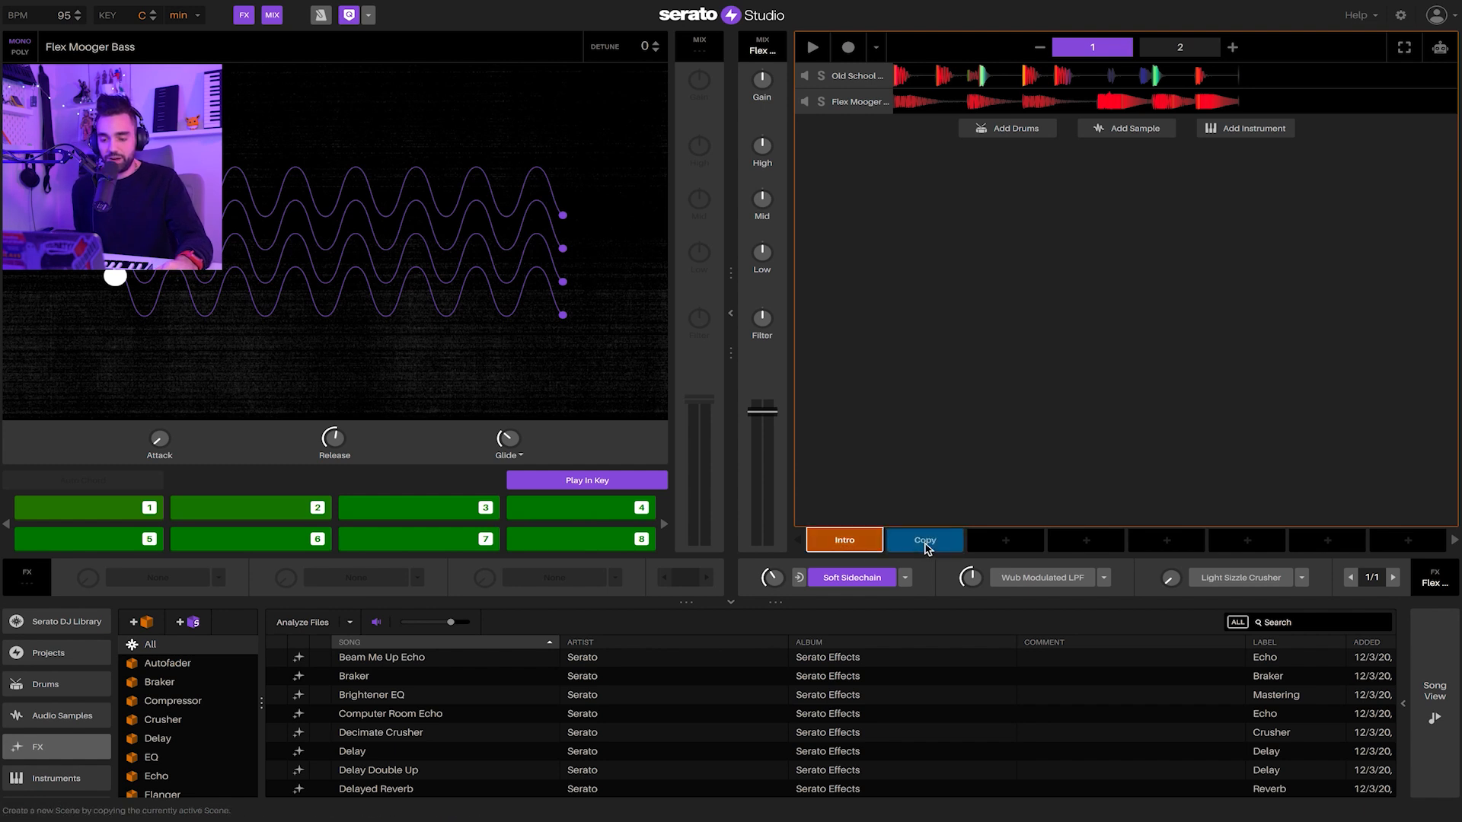
Create a second scene by copying the Intro scene, and play it back against the Intro
{"action": "left_click", "coordinate": [926, 543]}
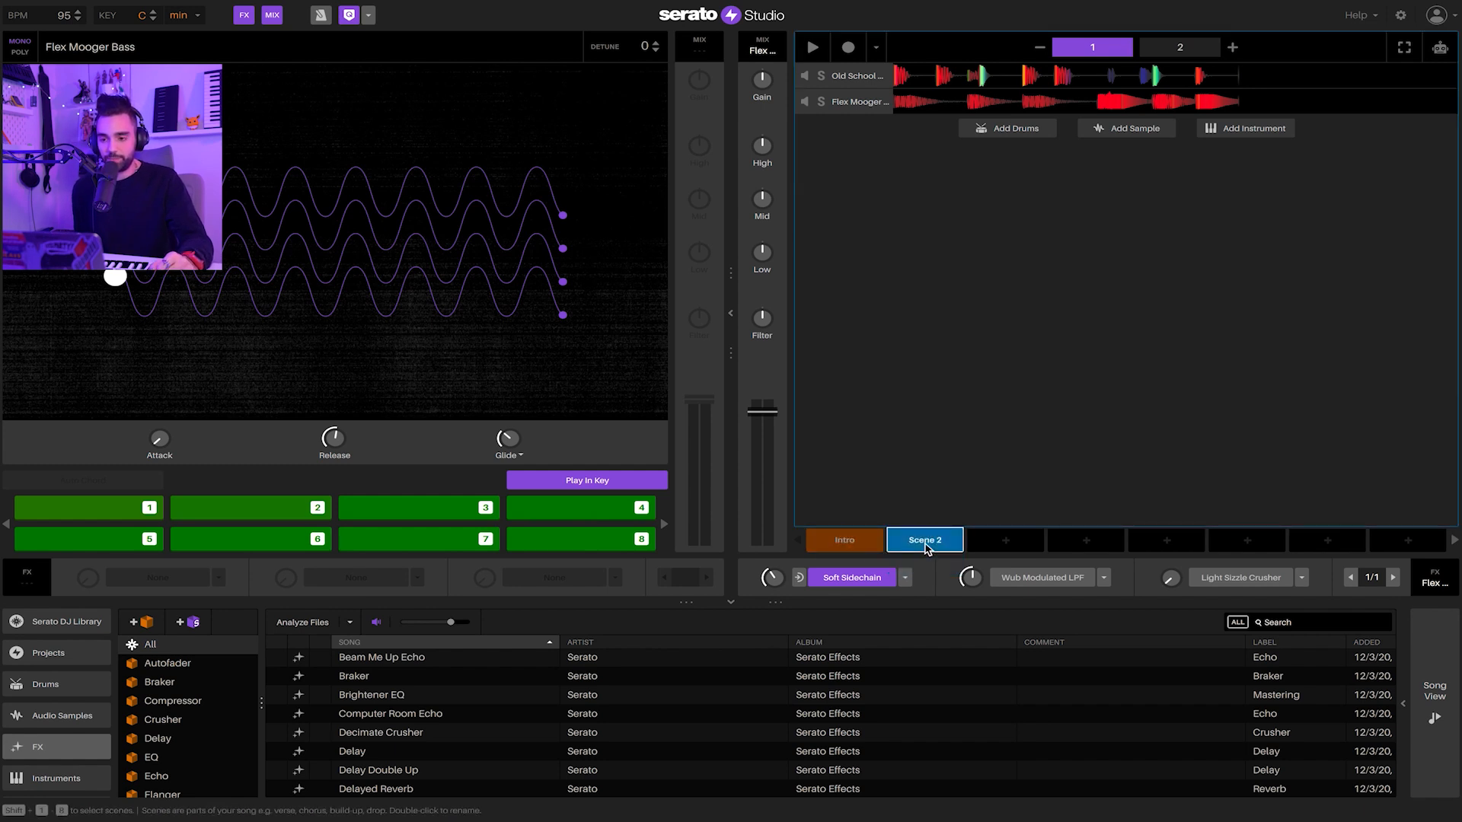
{"action": "key", "text": "space"}
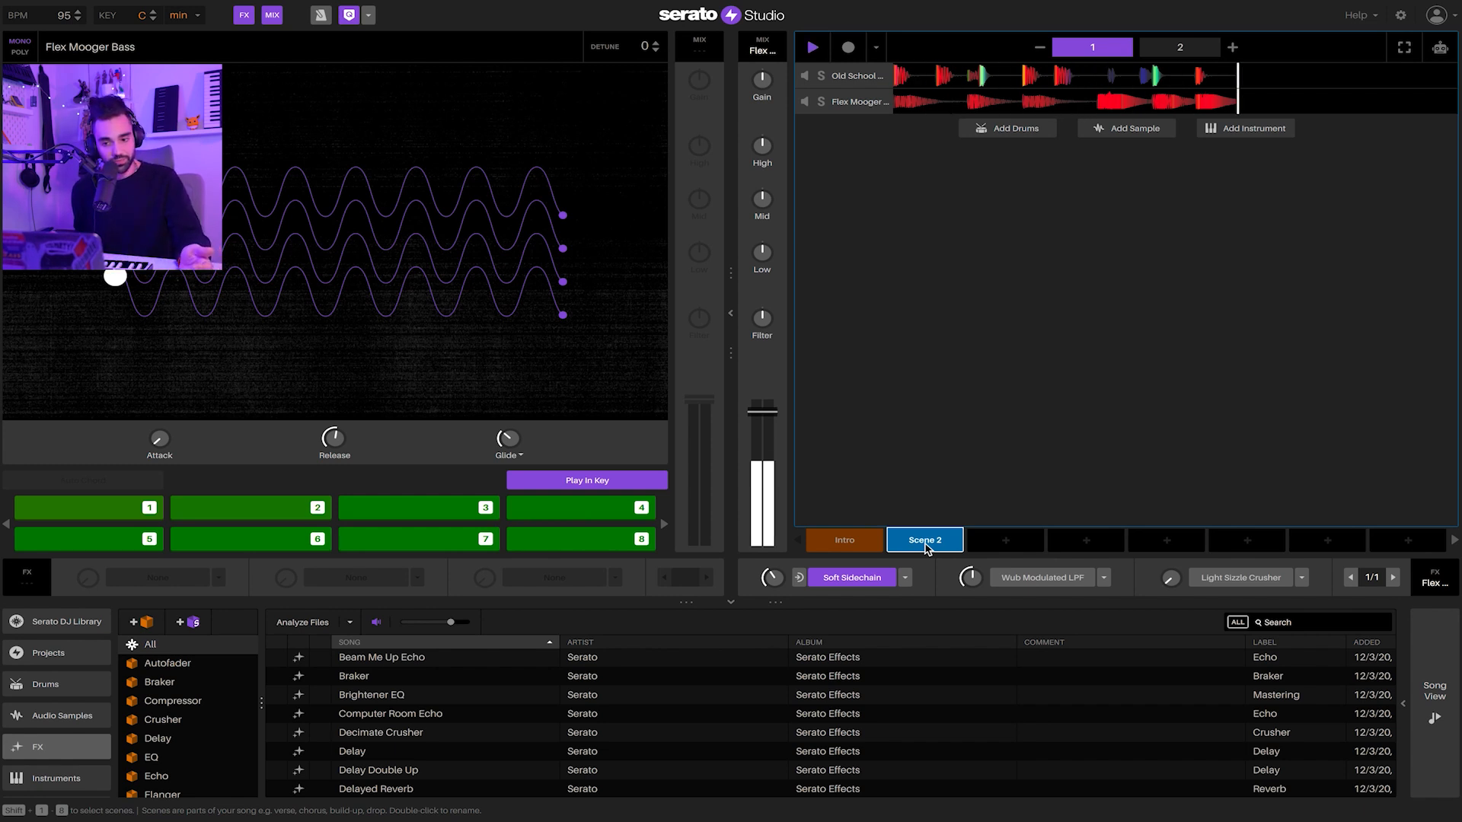
{"action": "left_click", "coordinate": [844, 542]}
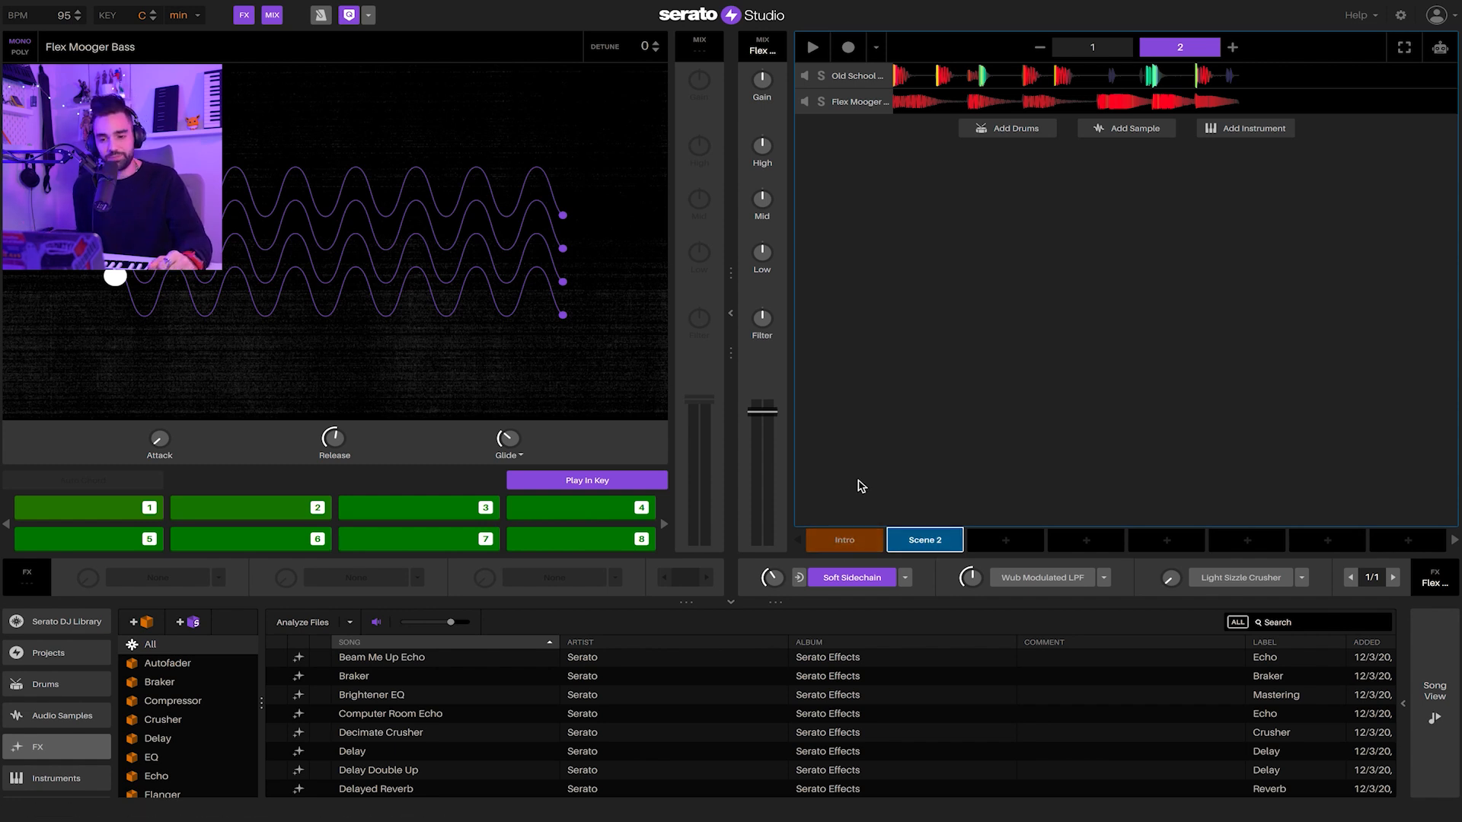
Add Atlanta Synth from the Piano & Keys instruments as a new track in the second scene
{"action": "scroll", "coordinate": [366, 670], "scroll_direction": "up", "scroll_amount": 1}
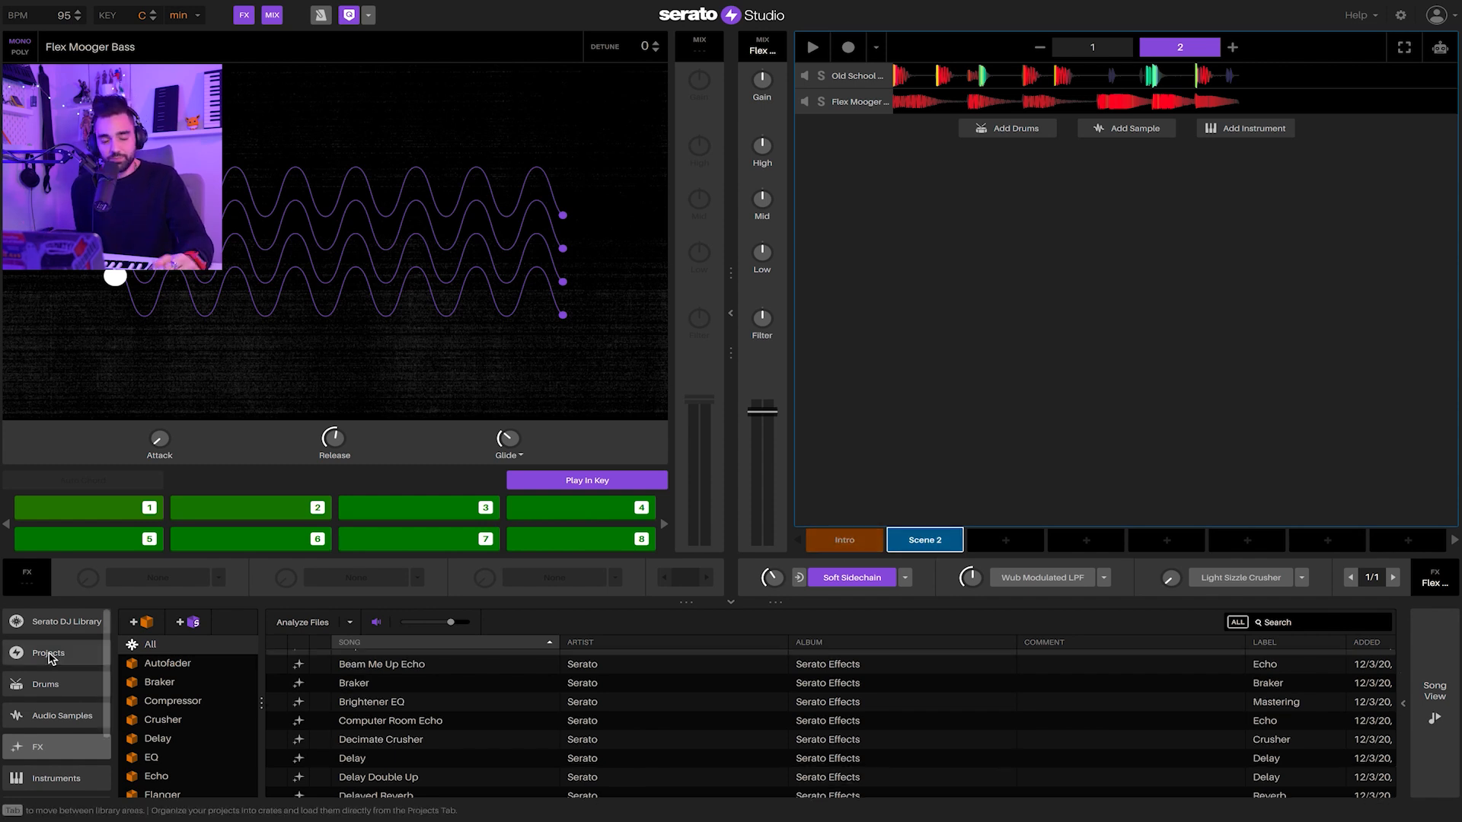
{"action": "left_click", "coordinate": [58, 787]}
{"action": "left_click", "coordinate": [152, 685]}
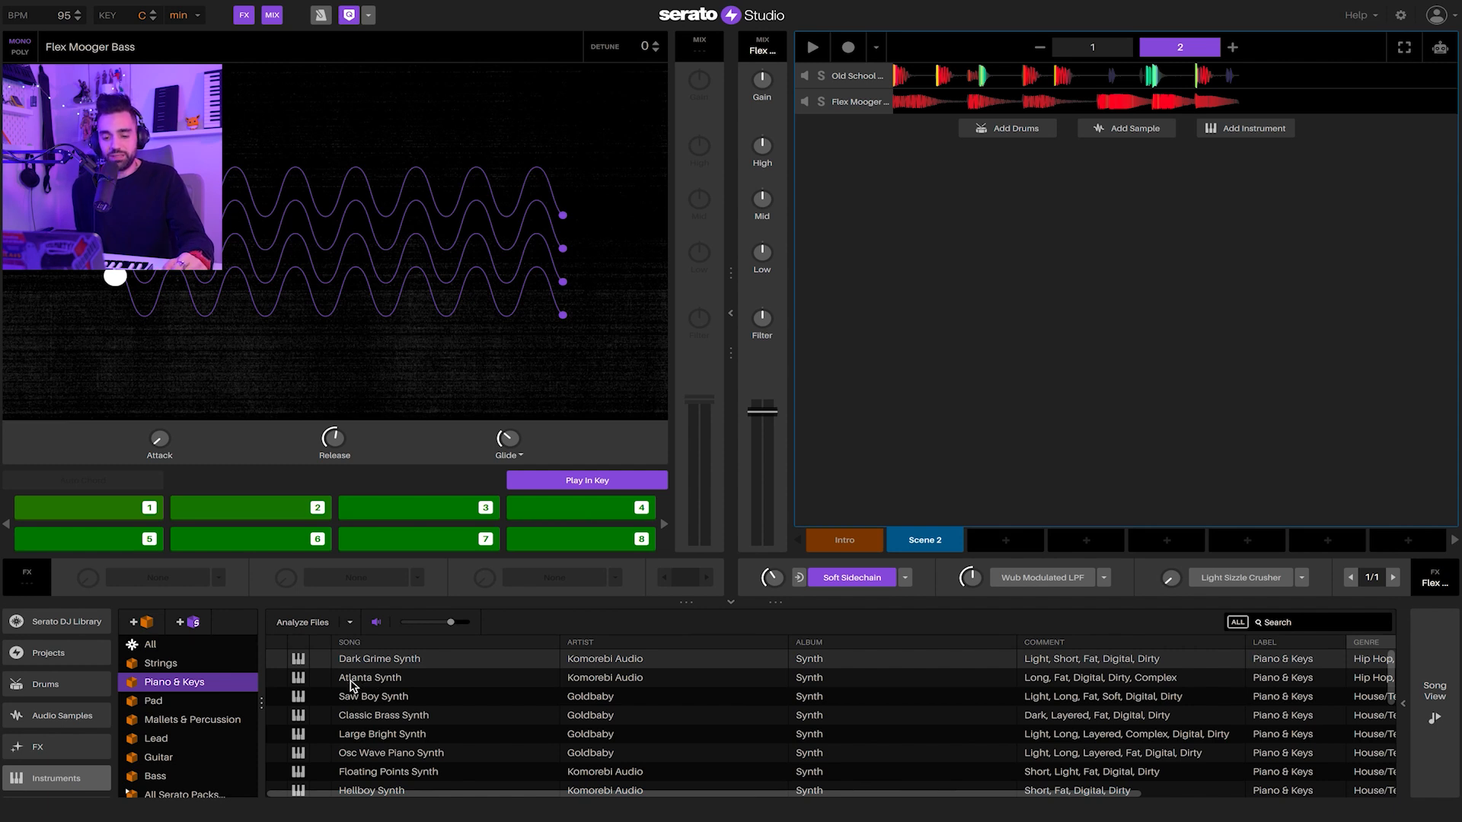
{"action": "left_click_drag", "start_coordinate": [351, 683], "coordinate": [1063, 415]}
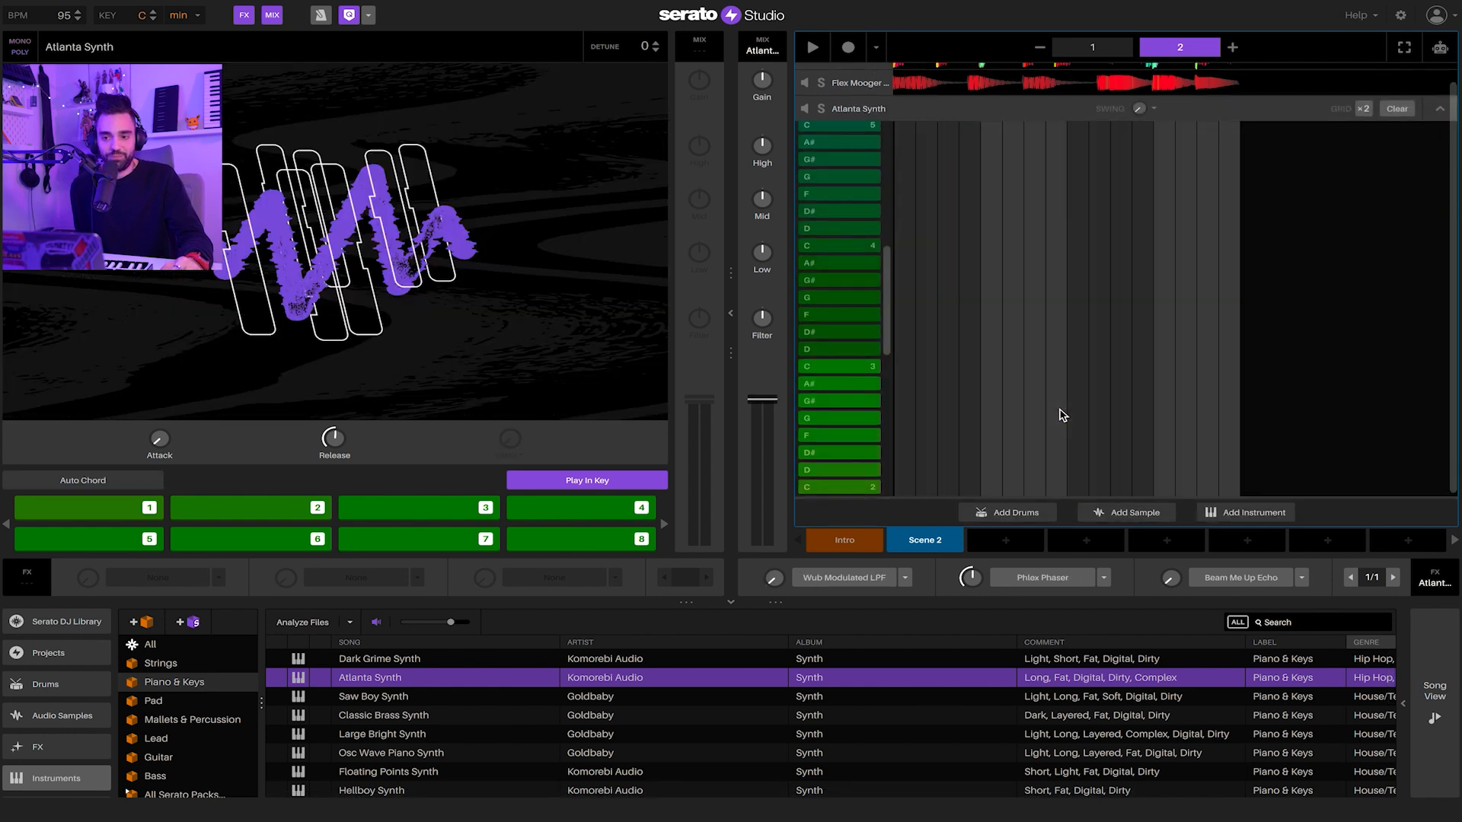
Try out Atlanta Synth over the looping beat, including repeated notes on pad 3, and turn on Auto Chord for it
{"action": "key", "text": "space"}
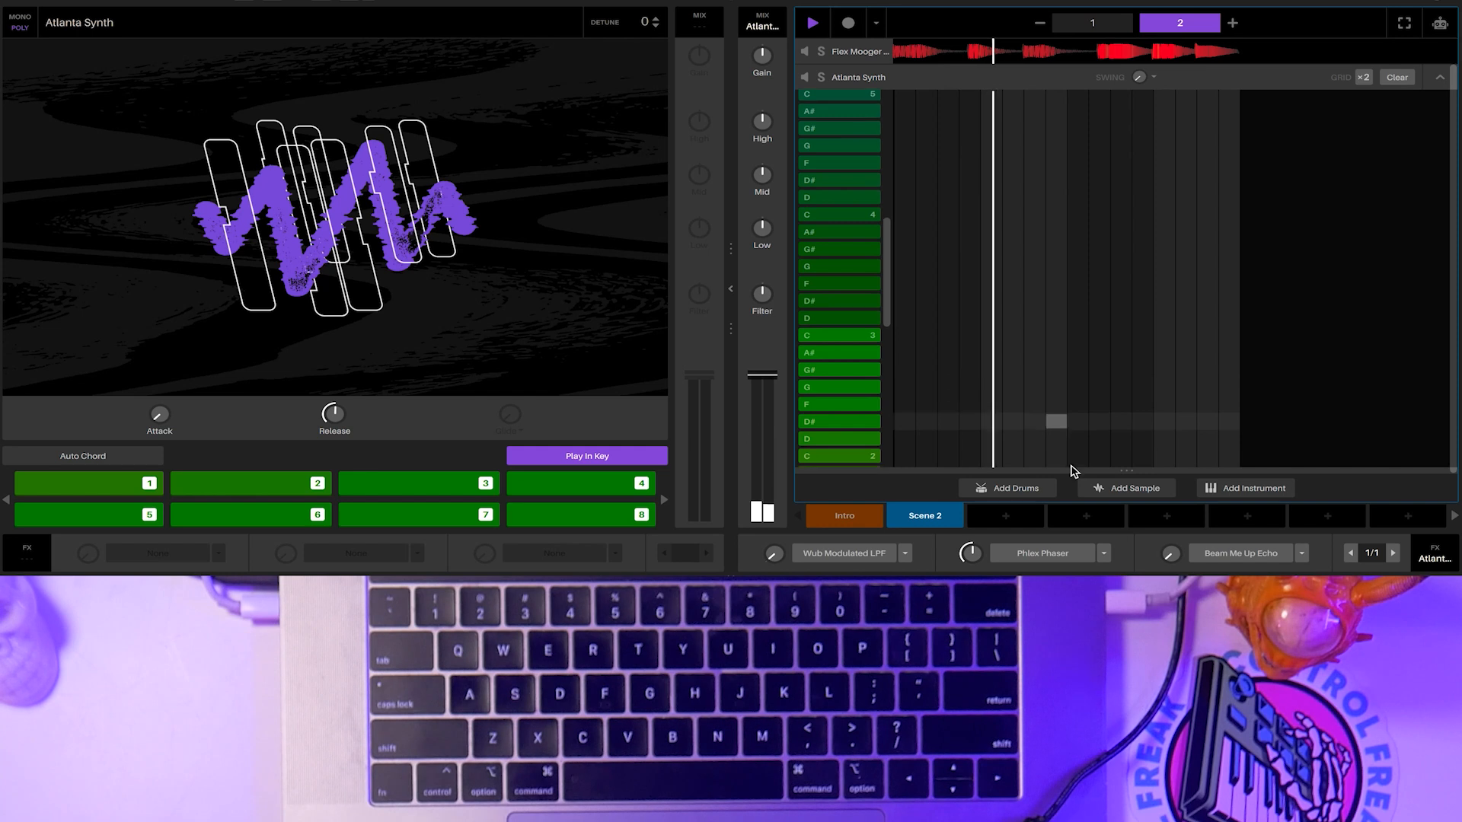
{"action": "scroll", "coordinate": [1045, 404], "scroll_direction": "down", "scroll_amount": 1}
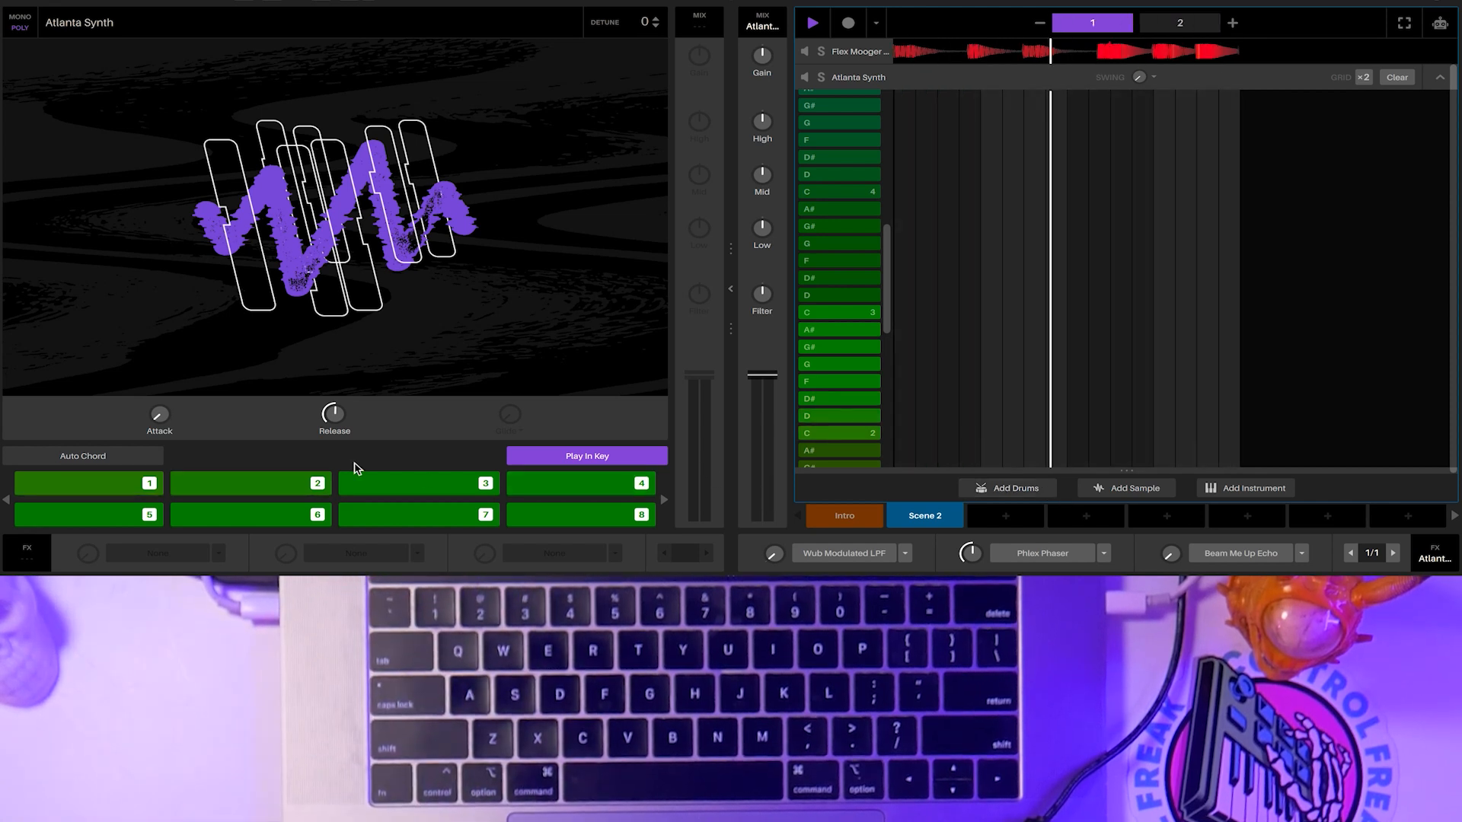
{"action": "key", "text": "3"}
{"action": "key", "text": "3"}
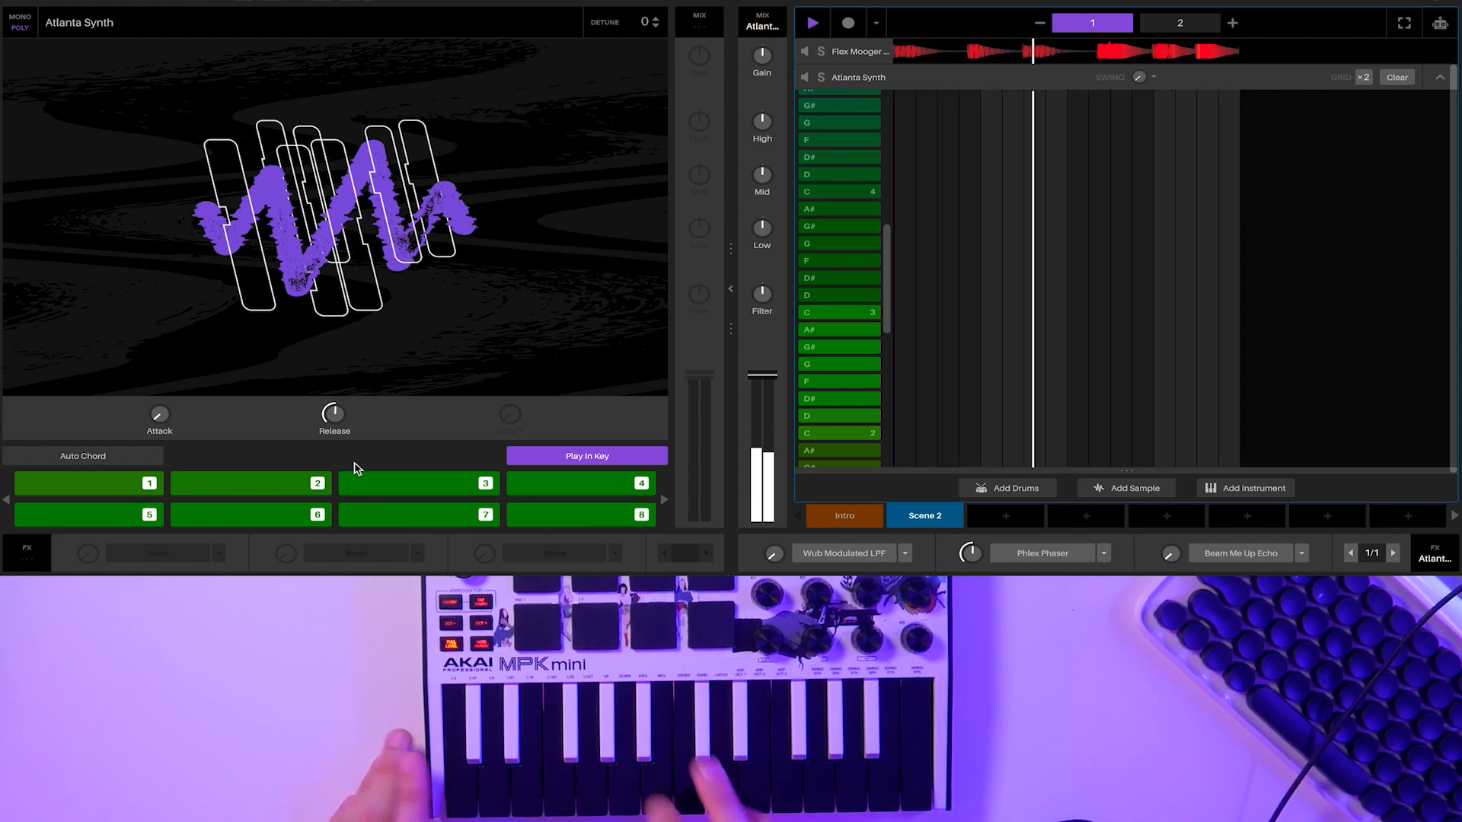
{"action": "key", "text": "space"}
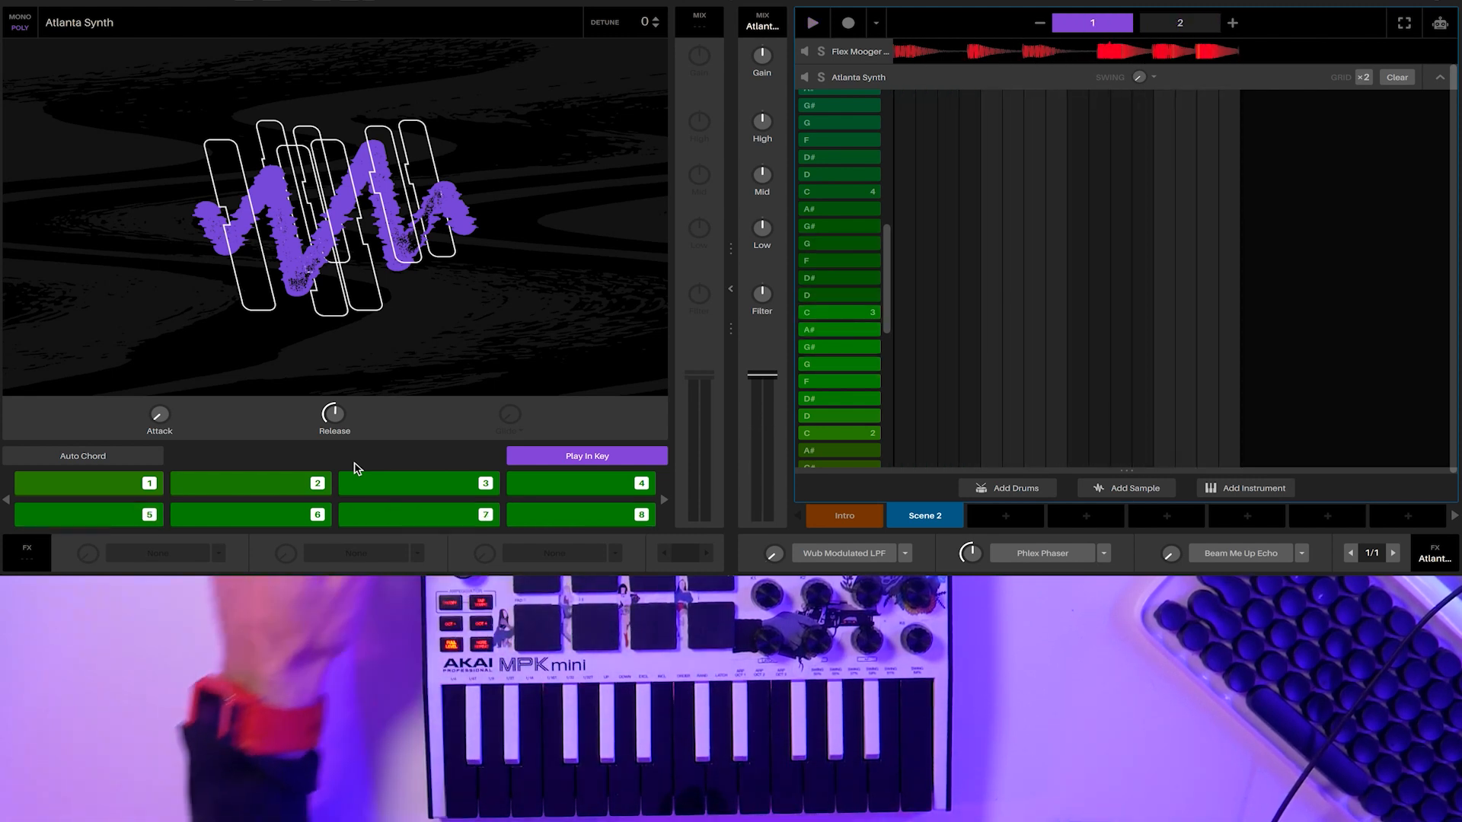
{"action": "left_click", "coordinate": [131, 458]}
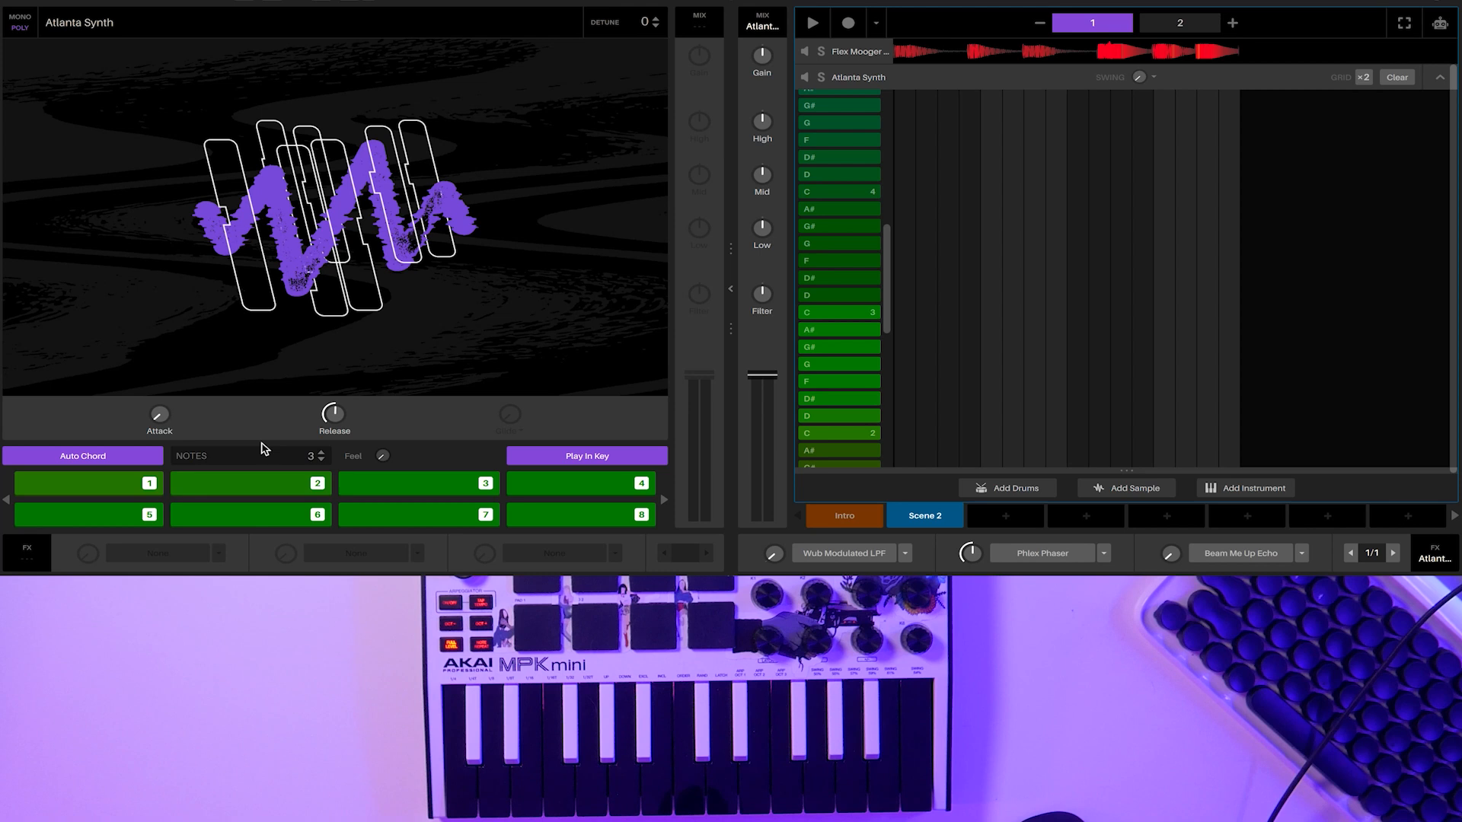
Set the Auto Chord size for Atlanta Synth to 4 notes
{"action": "left_click", "coordinate": [323, 452]}
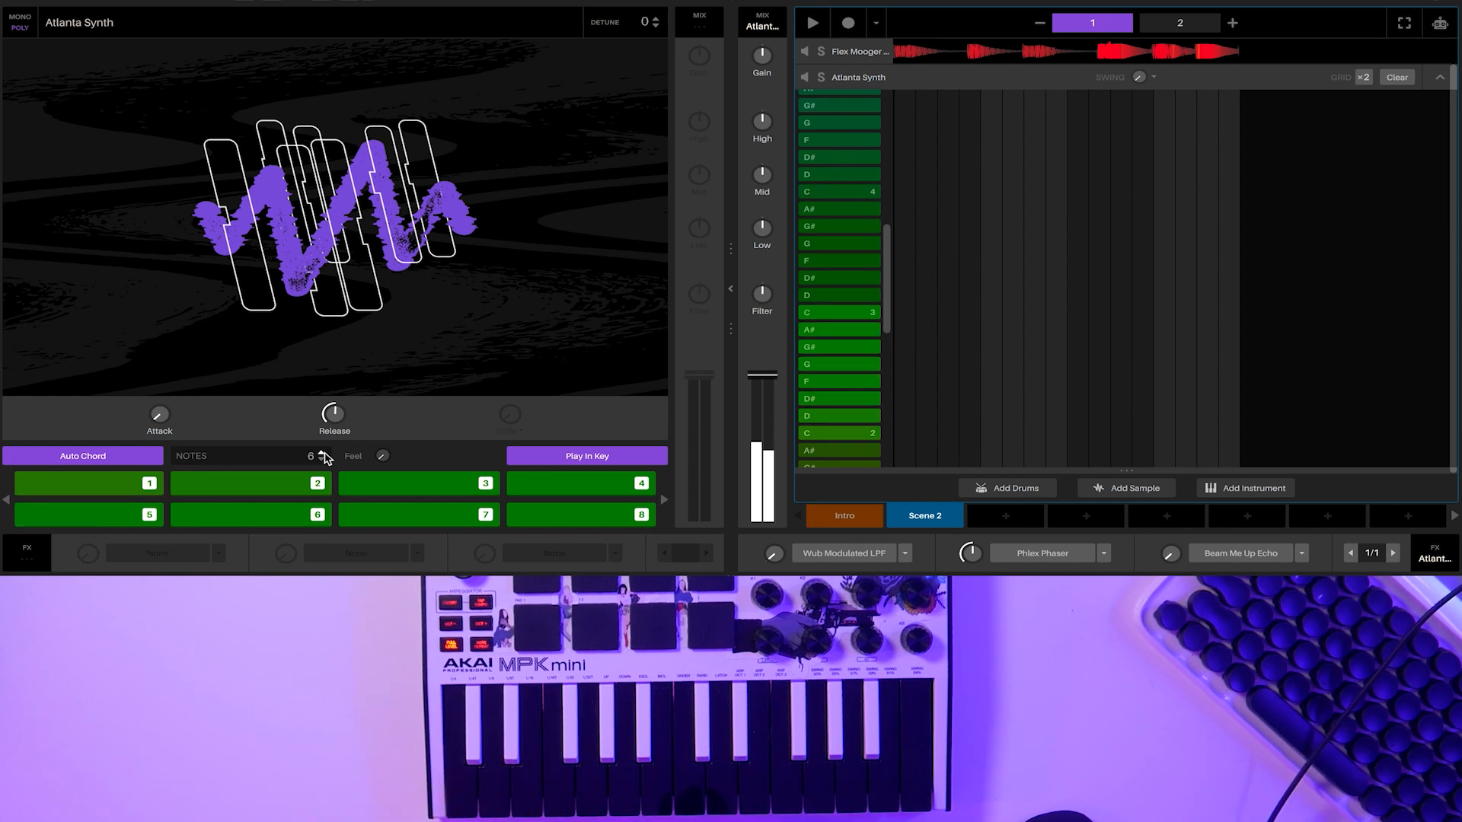
{"action": "left_click", "coordinate": [323, 452]}
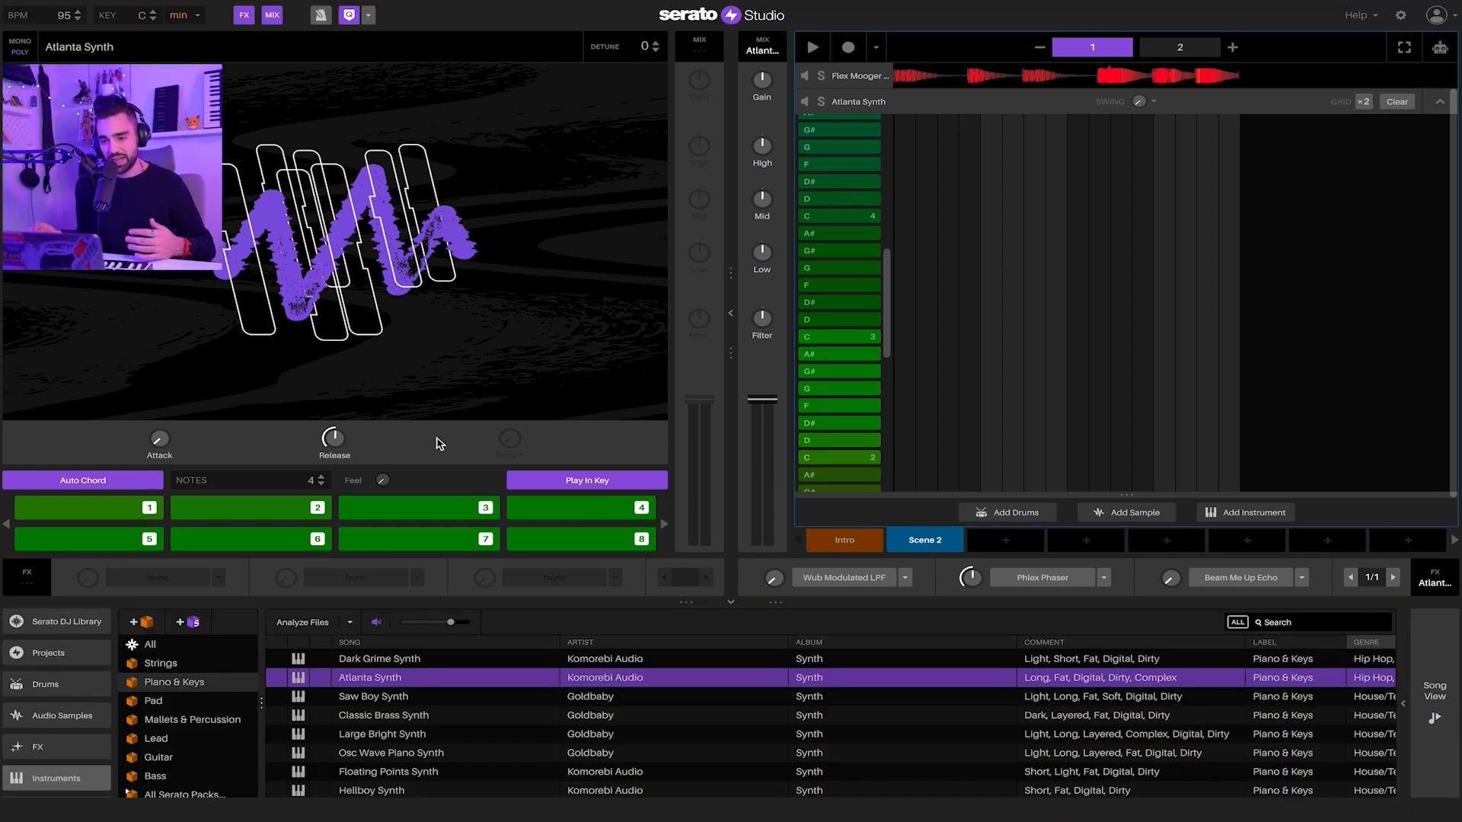
Open the Flex Mooger Bass notes and sound the C, F, D# and D keys of its line to find matching chord roots
{"action": "left_click", "coordinate": [846, 76]}
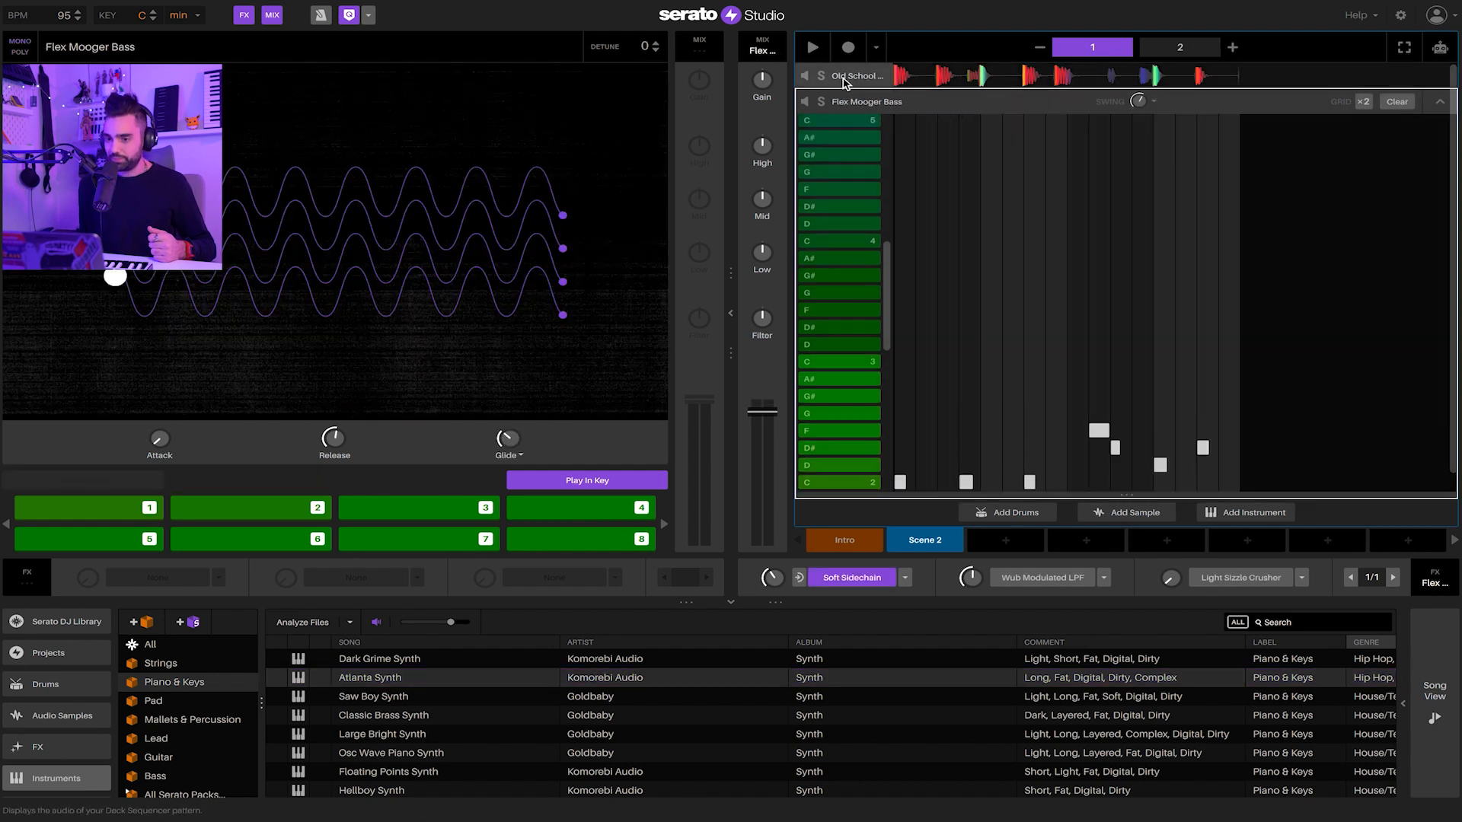
{"action": "left_click", "coordinate": [850, 488]}
{"action": "left_click", "coordinate": [861, 432]}
{"action": "left_click", "coordinate": [859, 448]}
{"action": "left_click", "coordinate": [864, 463]}
{"action": "left_click", "coordinate": [855, 482]}
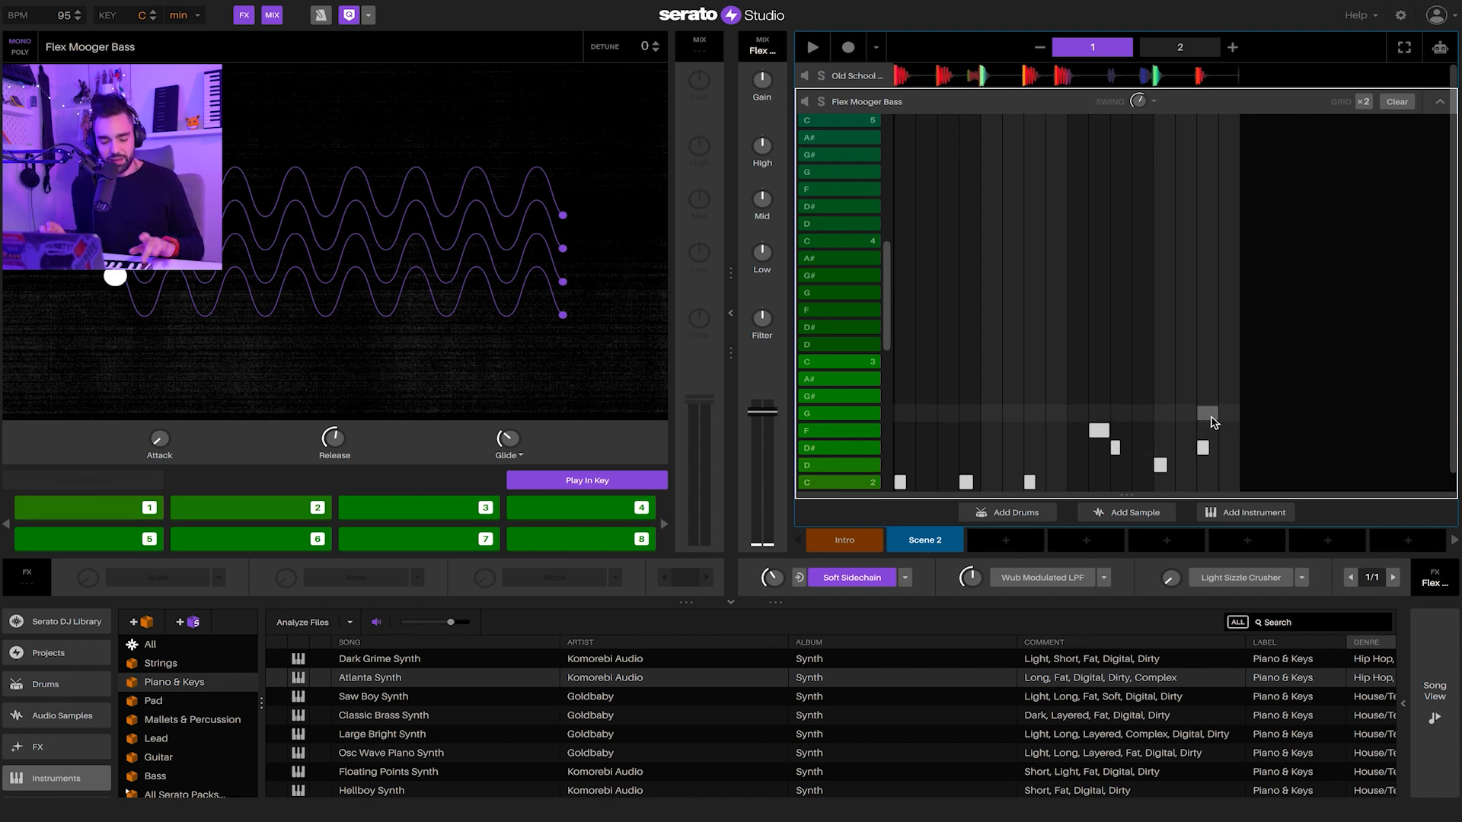
Reopen the Atlanta Synth track, try chords over the beat, and increase the size of Scene 2 to 4 bars
{"action": "left_click", "coordinate": [1439, 99]}
{"action": "left_click", "coordinate": [866, 127]}
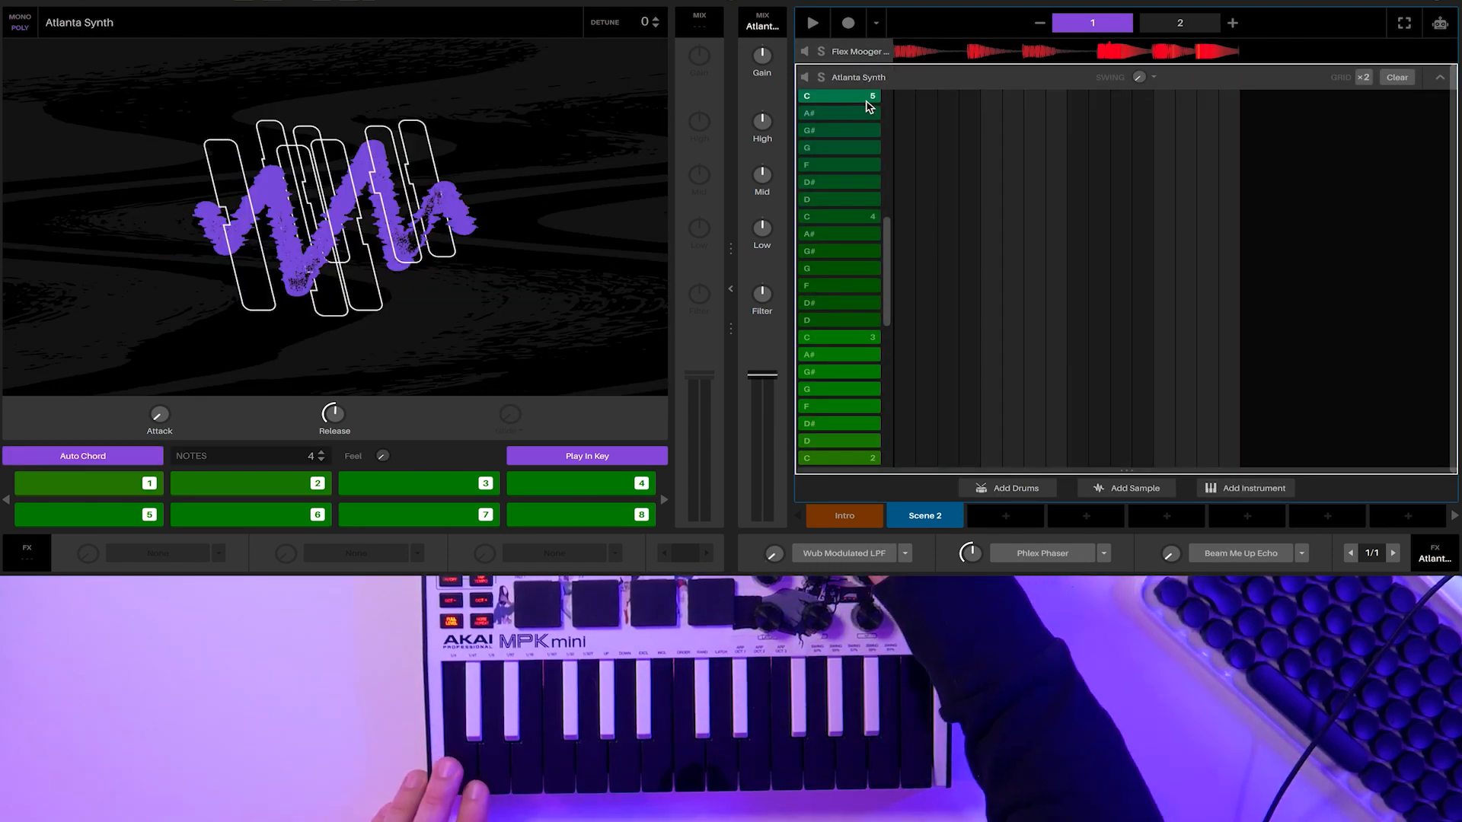
{"action": "key", "text": "space"}
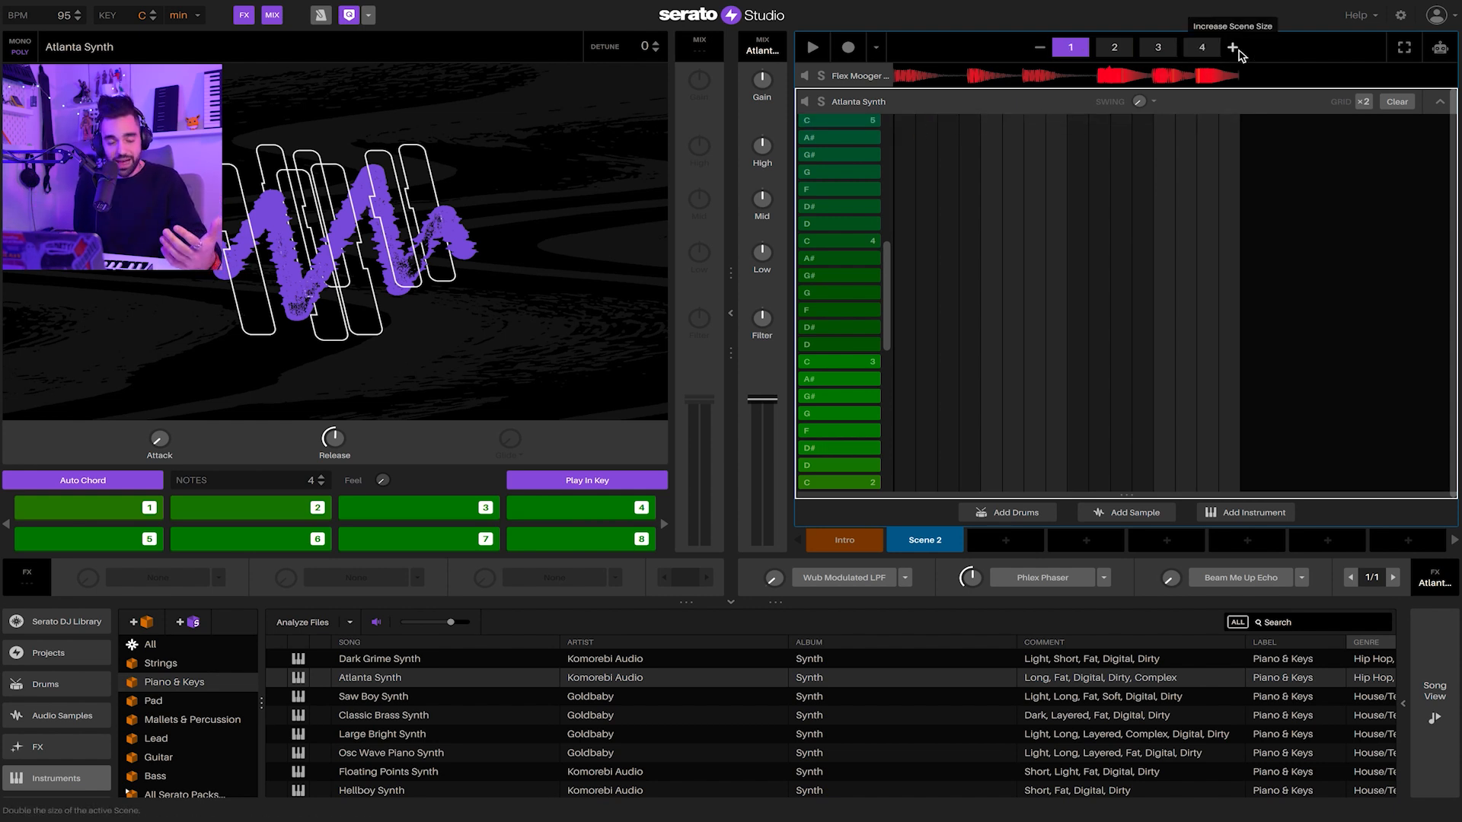
Check the Flex Mooger Bass and Old School Drum Kit patterns in the lengthened scene, and return to Atlanta Synth
{"action": "left_click", "coordinate": [866, 75]}
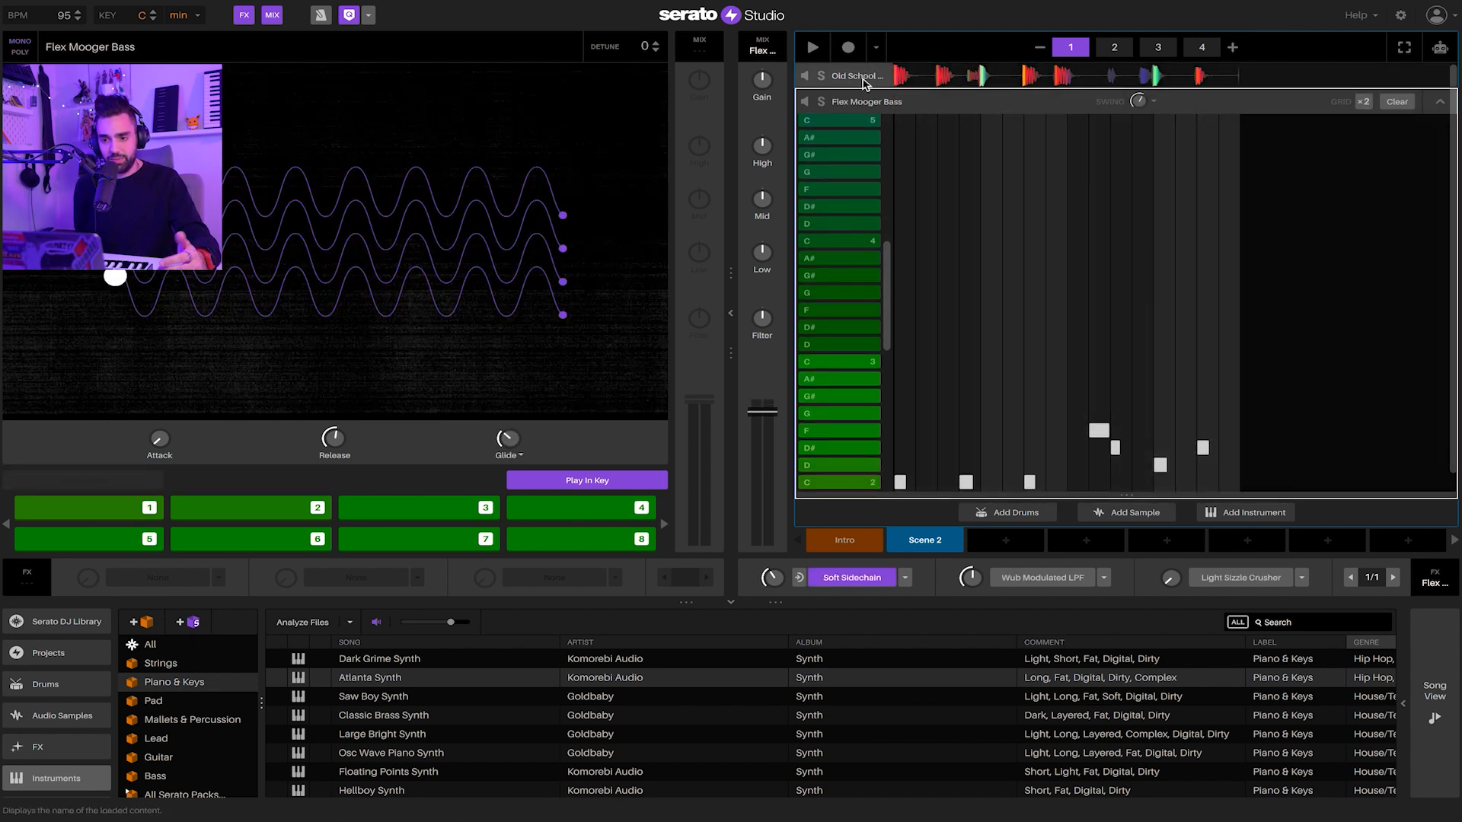
{"action": "left_click", "coordinate": [864, 76]}
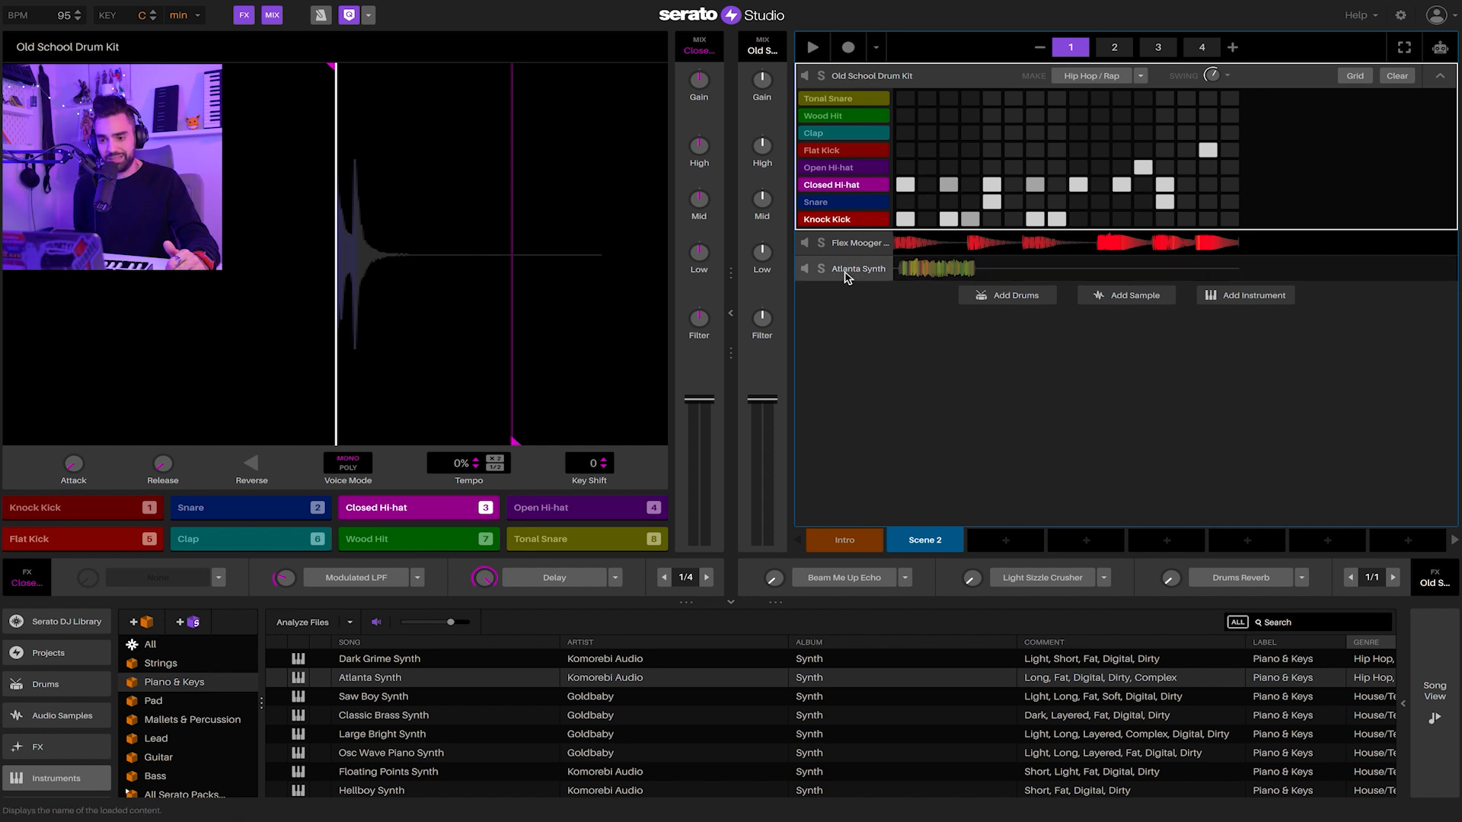
{"action": "left_click", "coordinate": [846, 271]}
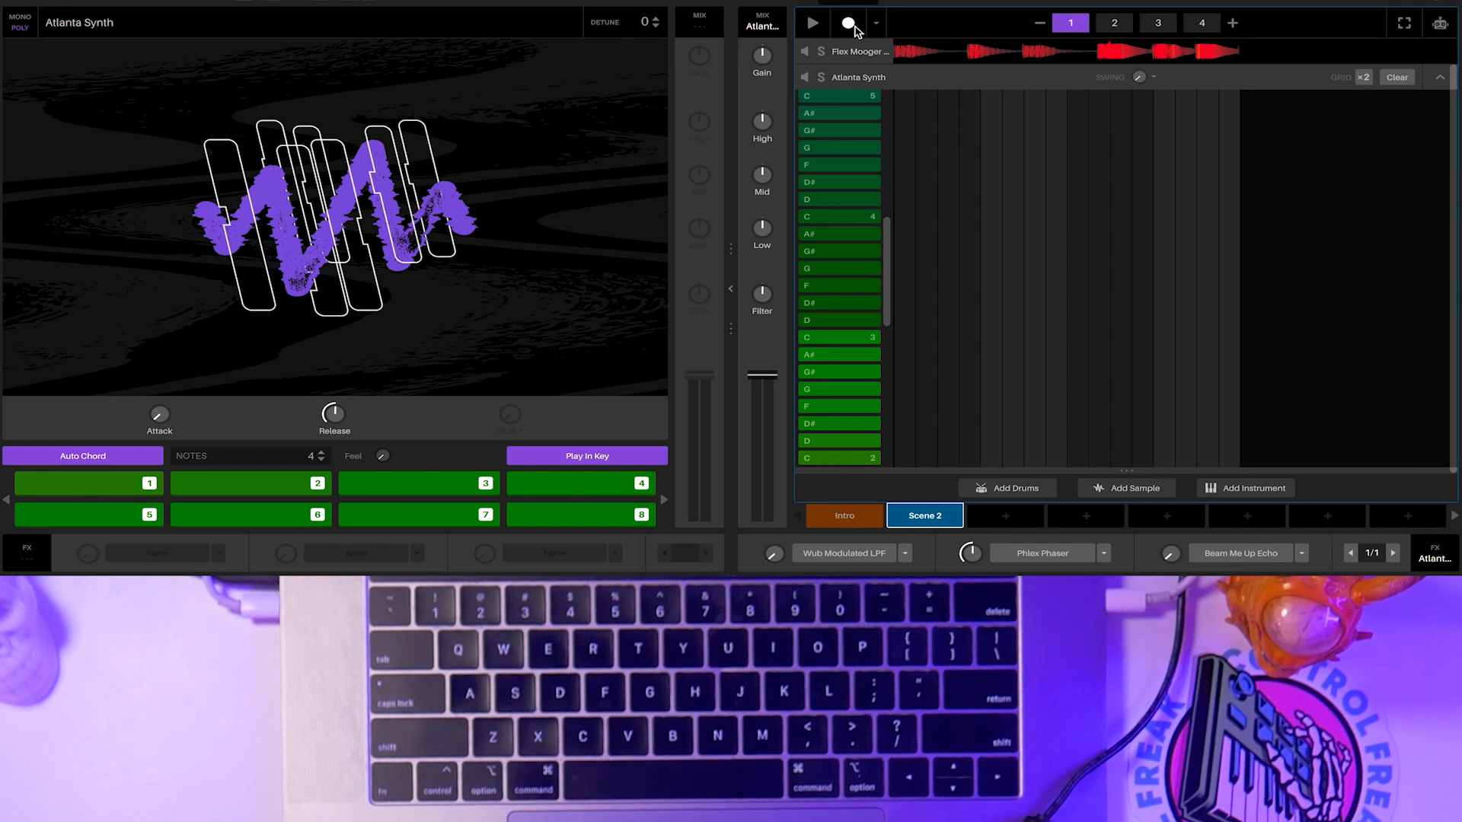
Record Atlanta Synth chords across Scene 2, with C-D#-G-A# at the start and G-A#-D-F near the end of the bars
{"action": "left_click", "coordinate": [848, 48]}
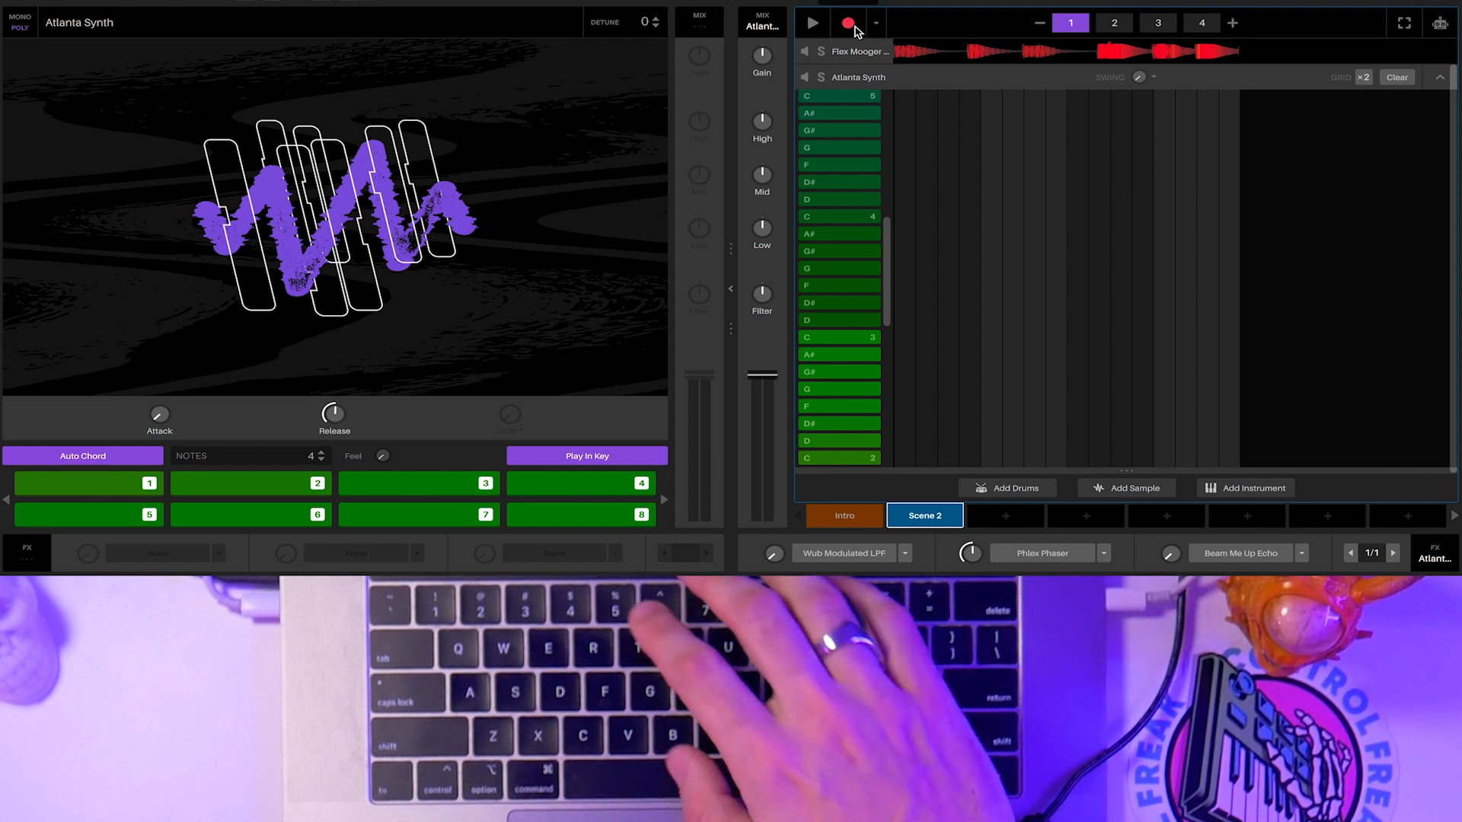
{"action": "key", "text": "1"}
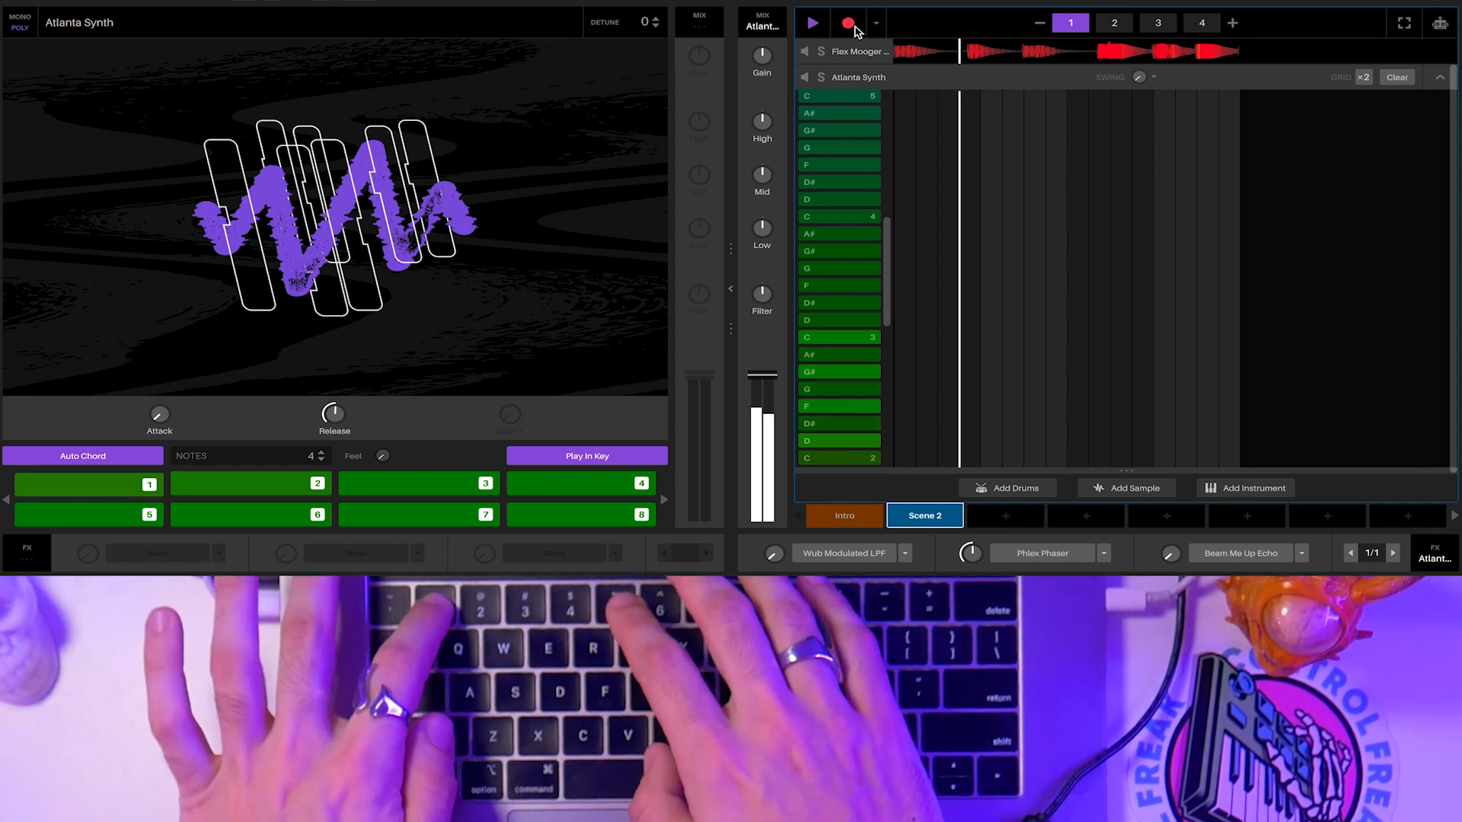
{"action": "key", "text": "1"}
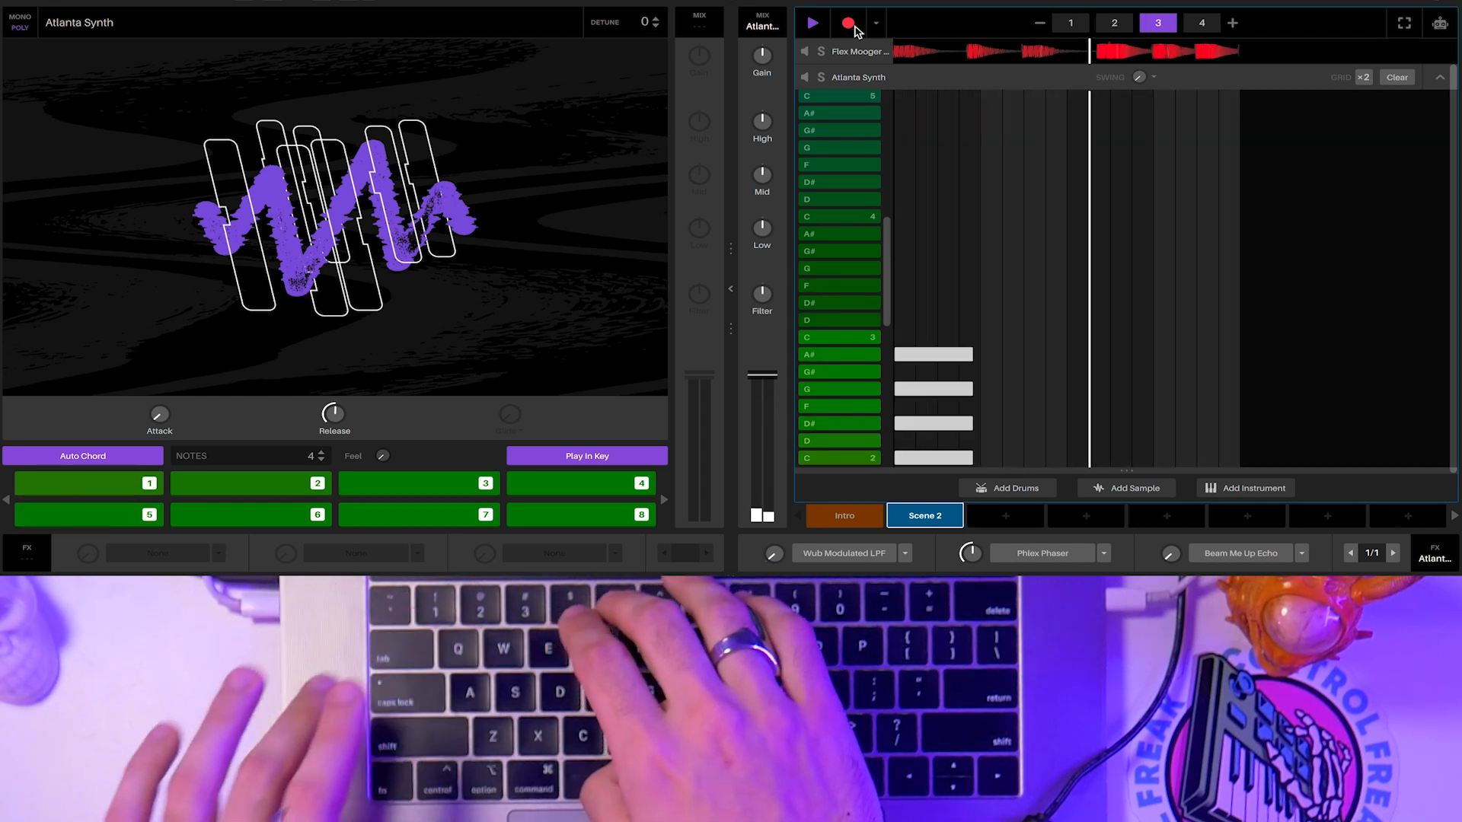
{"action": "key", "text": "4"}
{"action": "key", "text": "4"}
{"action": "key", "text": "4"}
{"action": "key", "text": "4"}
{"action": "key", "text": "4"}
{"action": "key", "text": "4"}
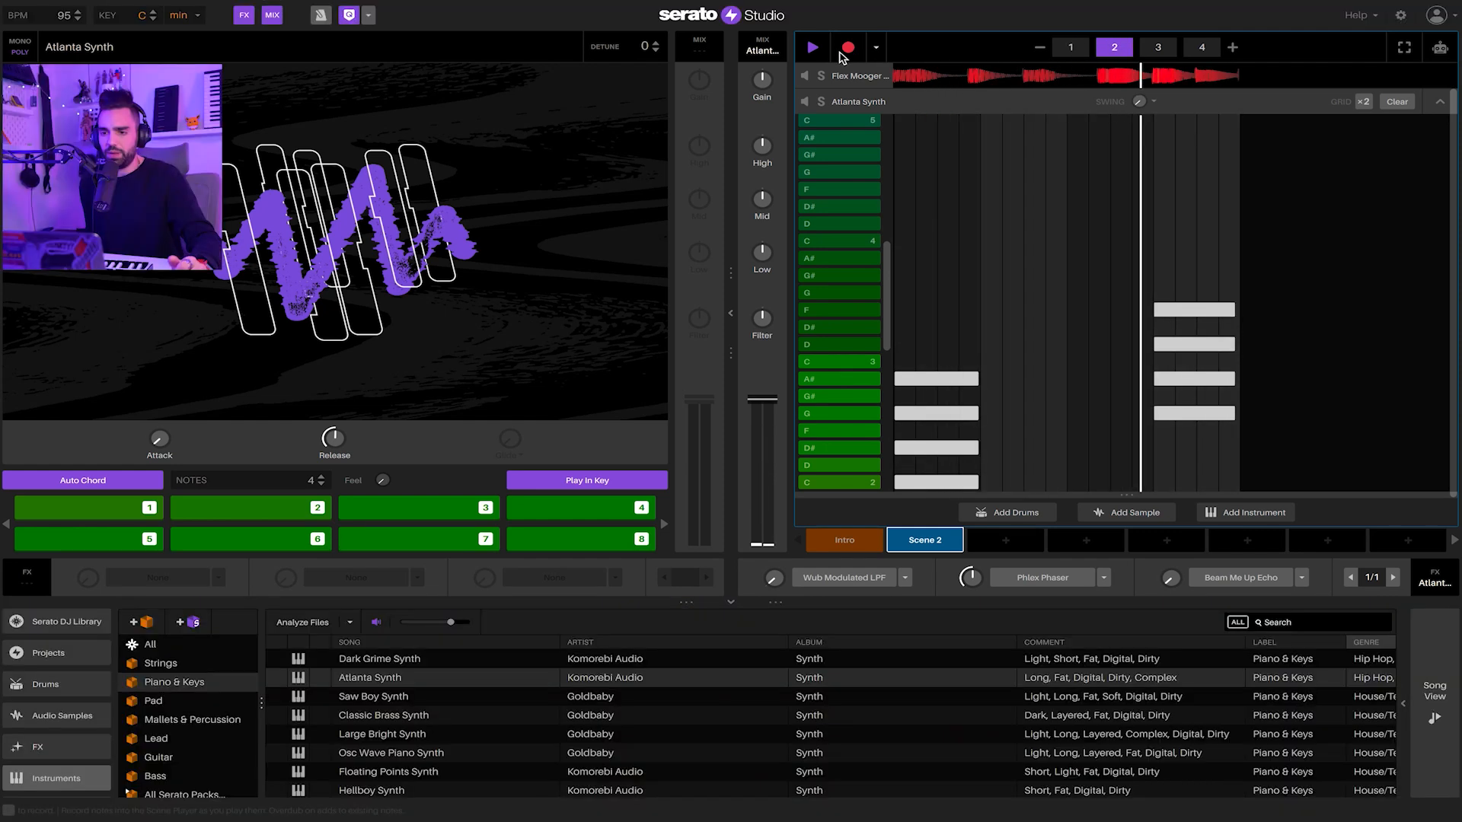
{"action": "left_click", "coordinate": [848, 23]}
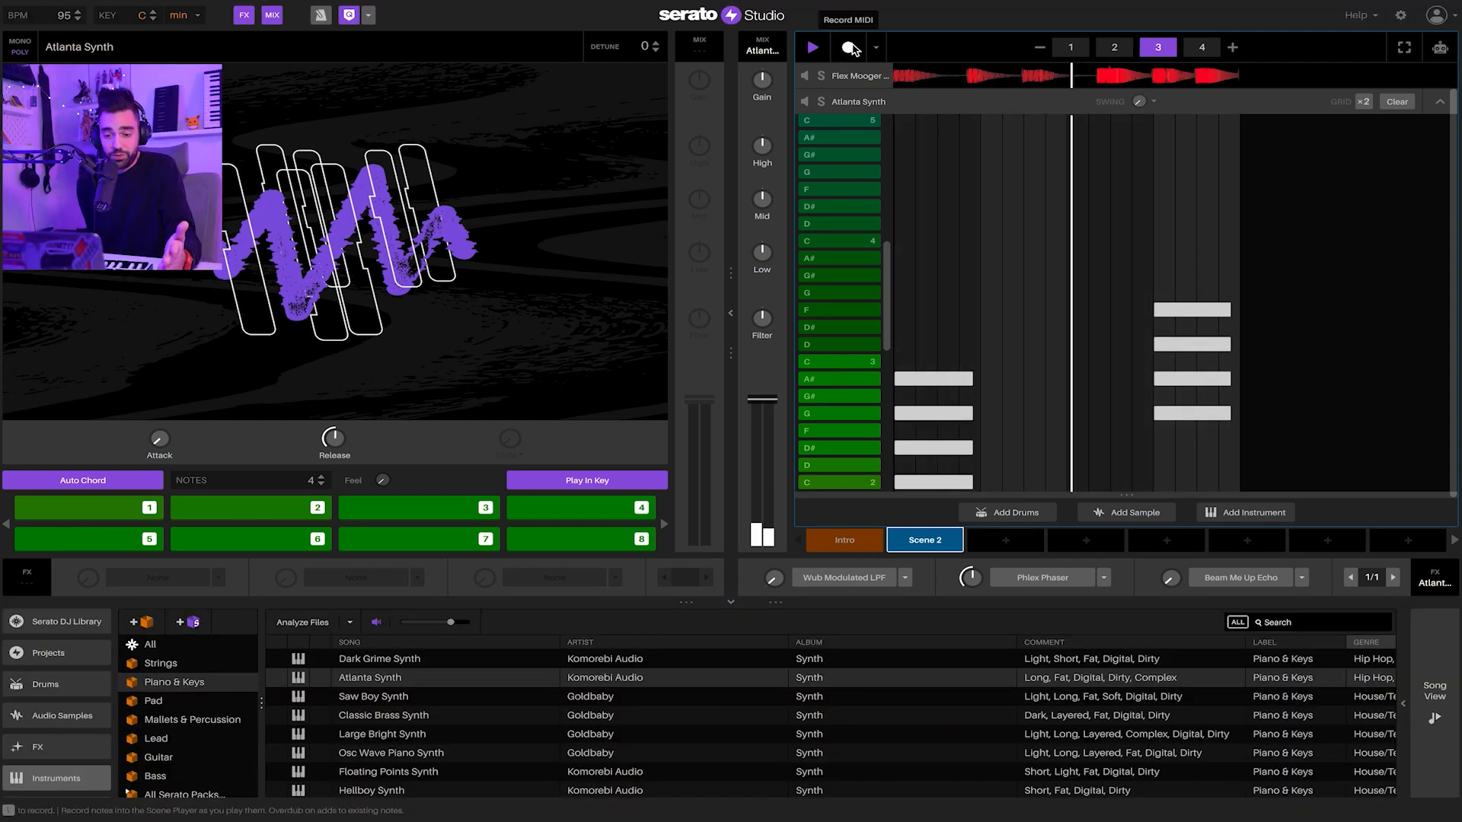
Lower the Atlanta Synth volume and replace its Wub Modulated LPF effect with a turned-up Soft Sidechain, judging it during playback
{"action": "left_click_drag", "start_coordinate": [763, 412], "coordinate": [762, 434]}
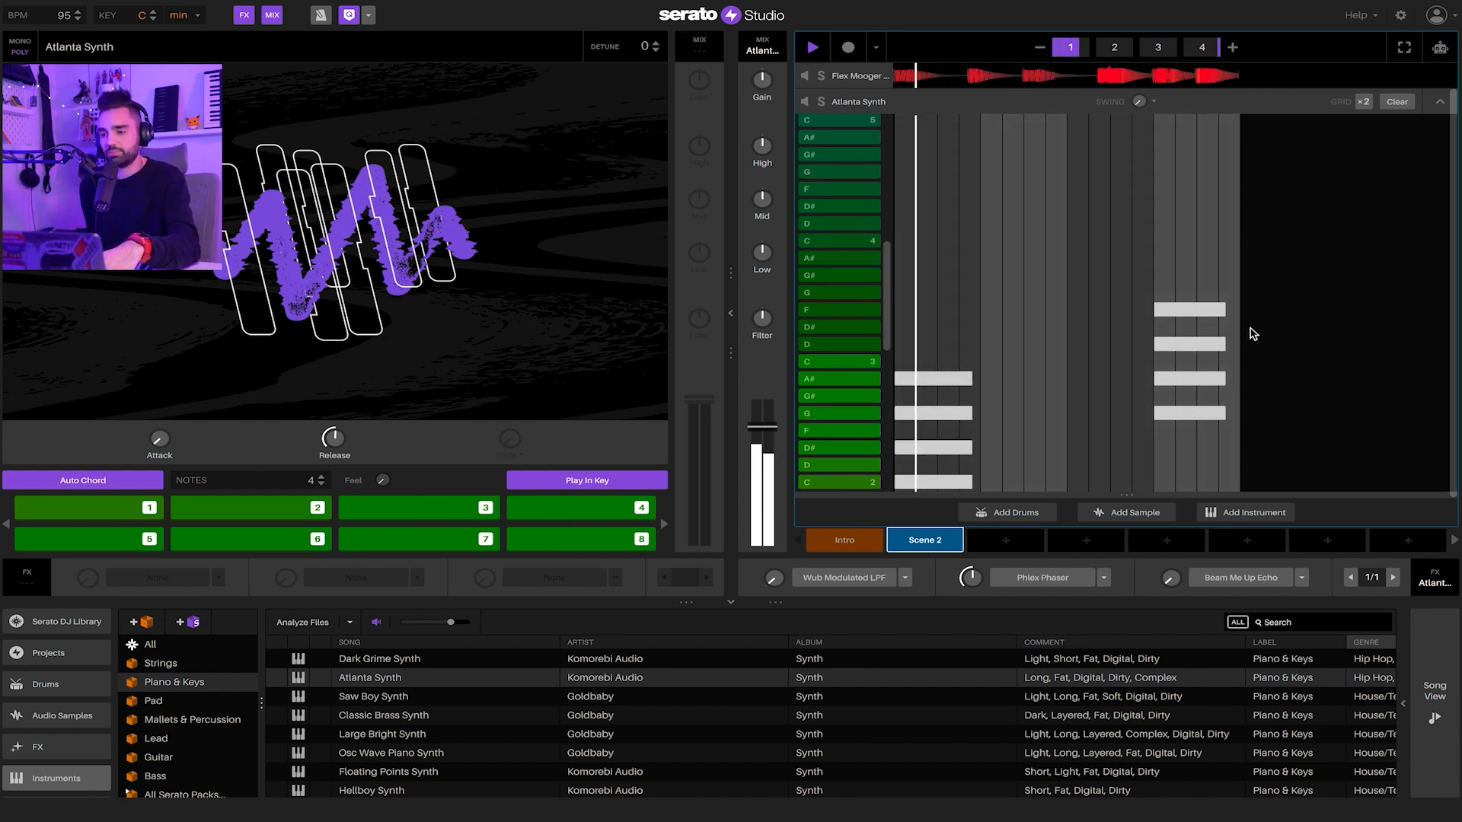
{"action": "key", "text": "space"}
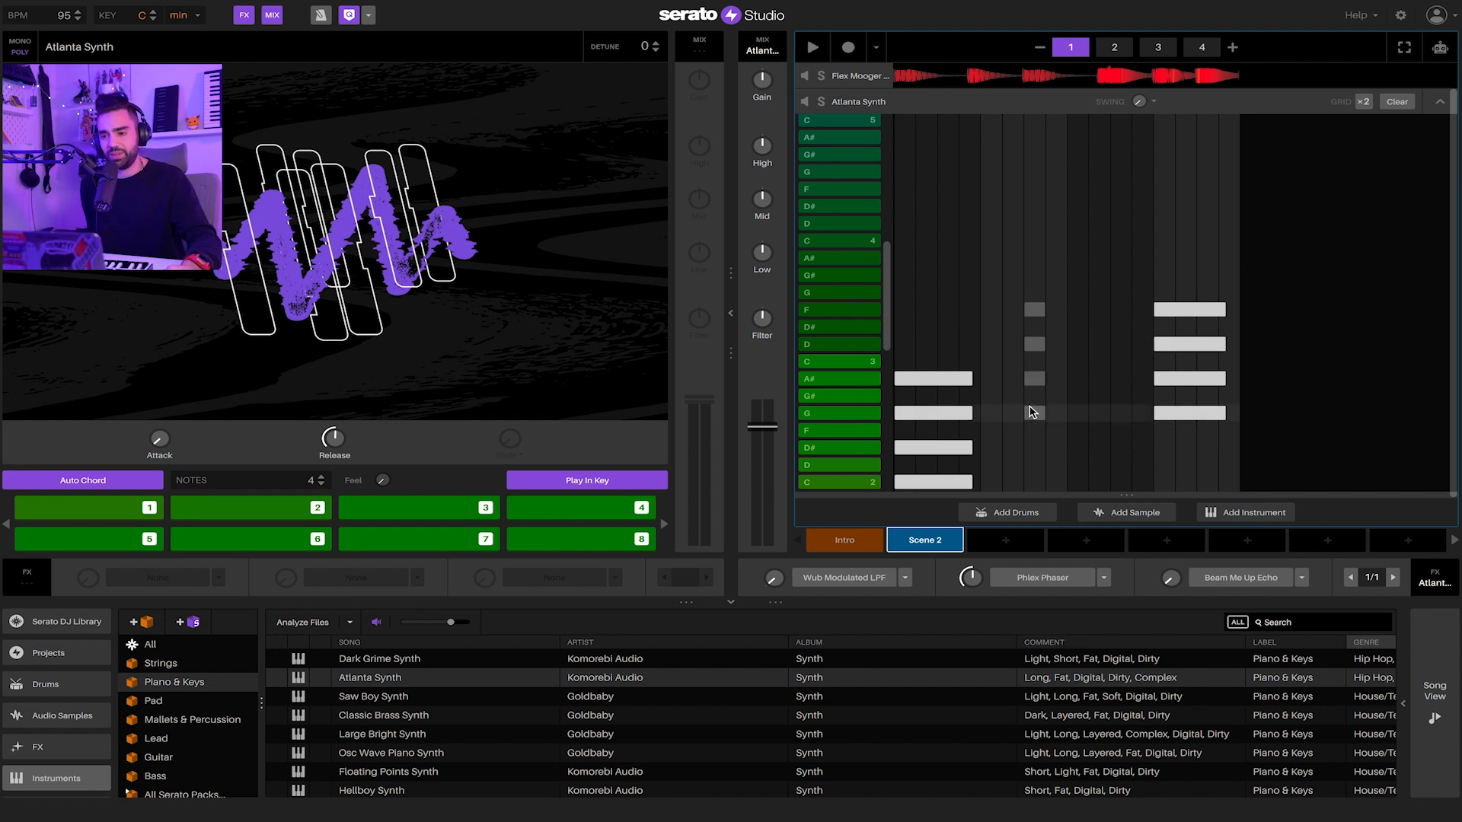
{"action": "left_click", "coordinate": [905, 577]}
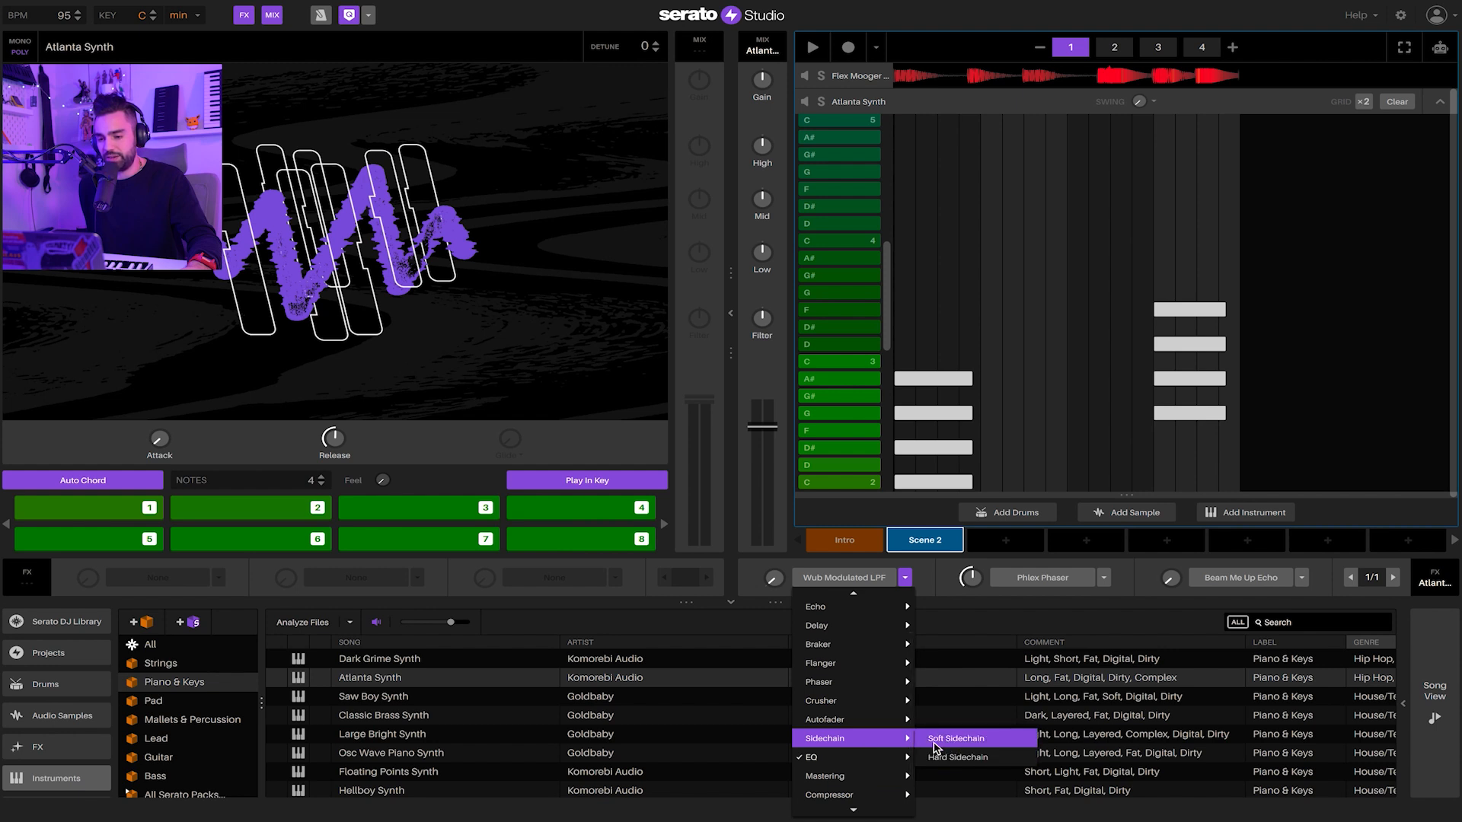
{"action": "left_click", "coordinate": [980, 740]}
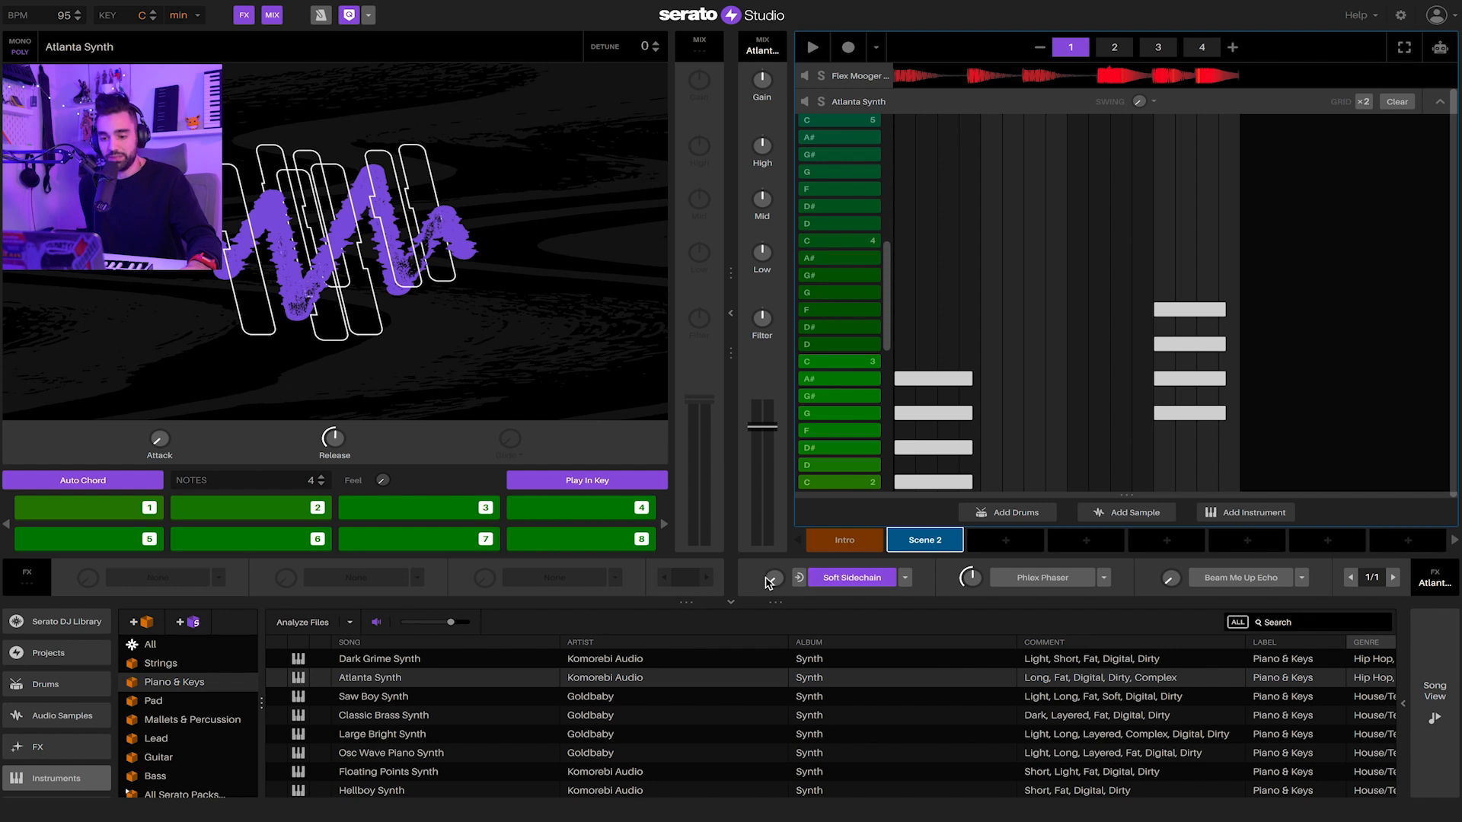
{"action": "key", "text": "space"}
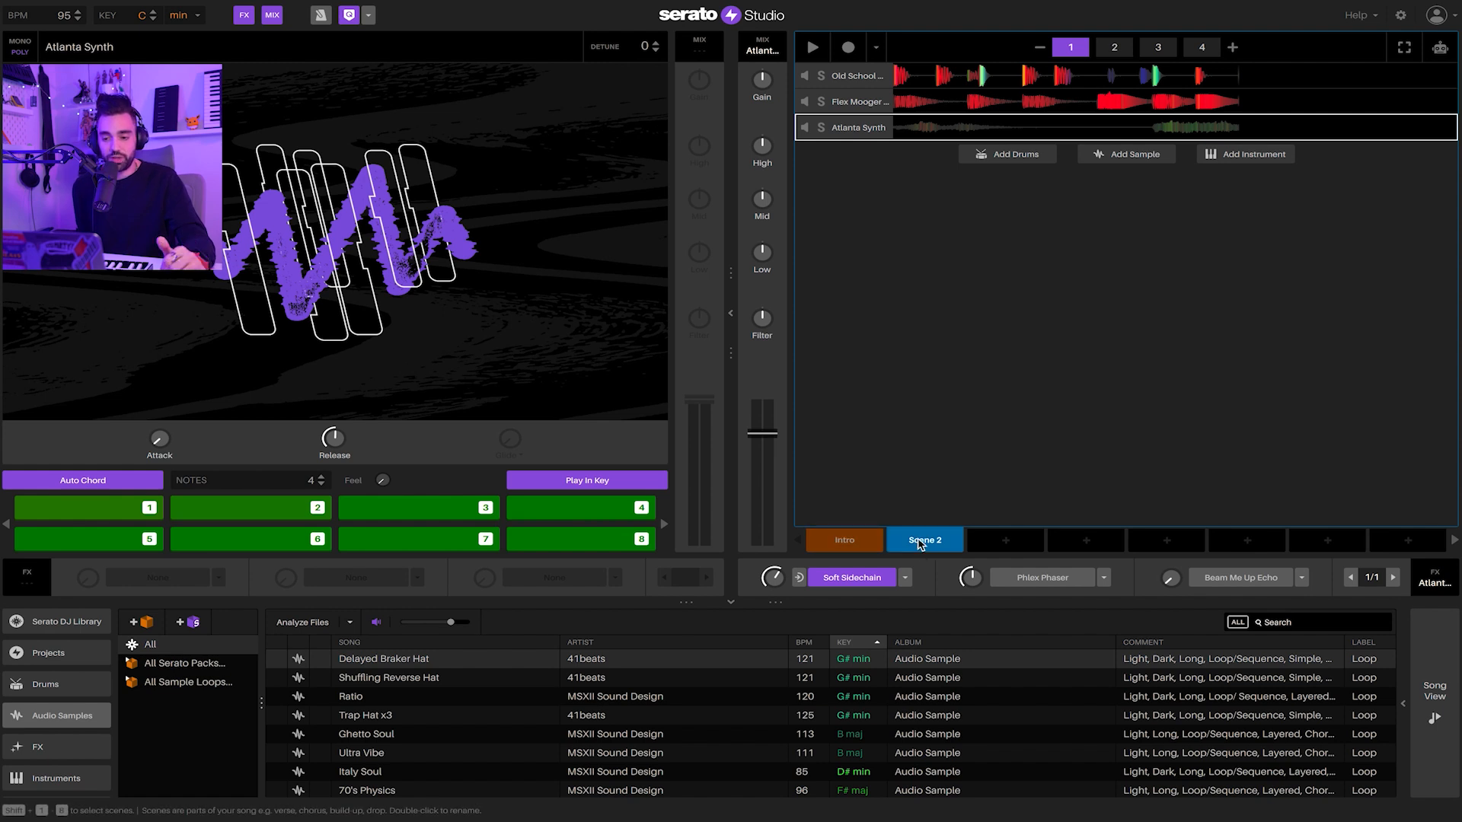
Create a third scene by copying Scene 2, and preview audio samples including Trap Hat x3, Milestones and Wipeout- Synth
{"action": "left_click", "coordinate": [1003, 540]}
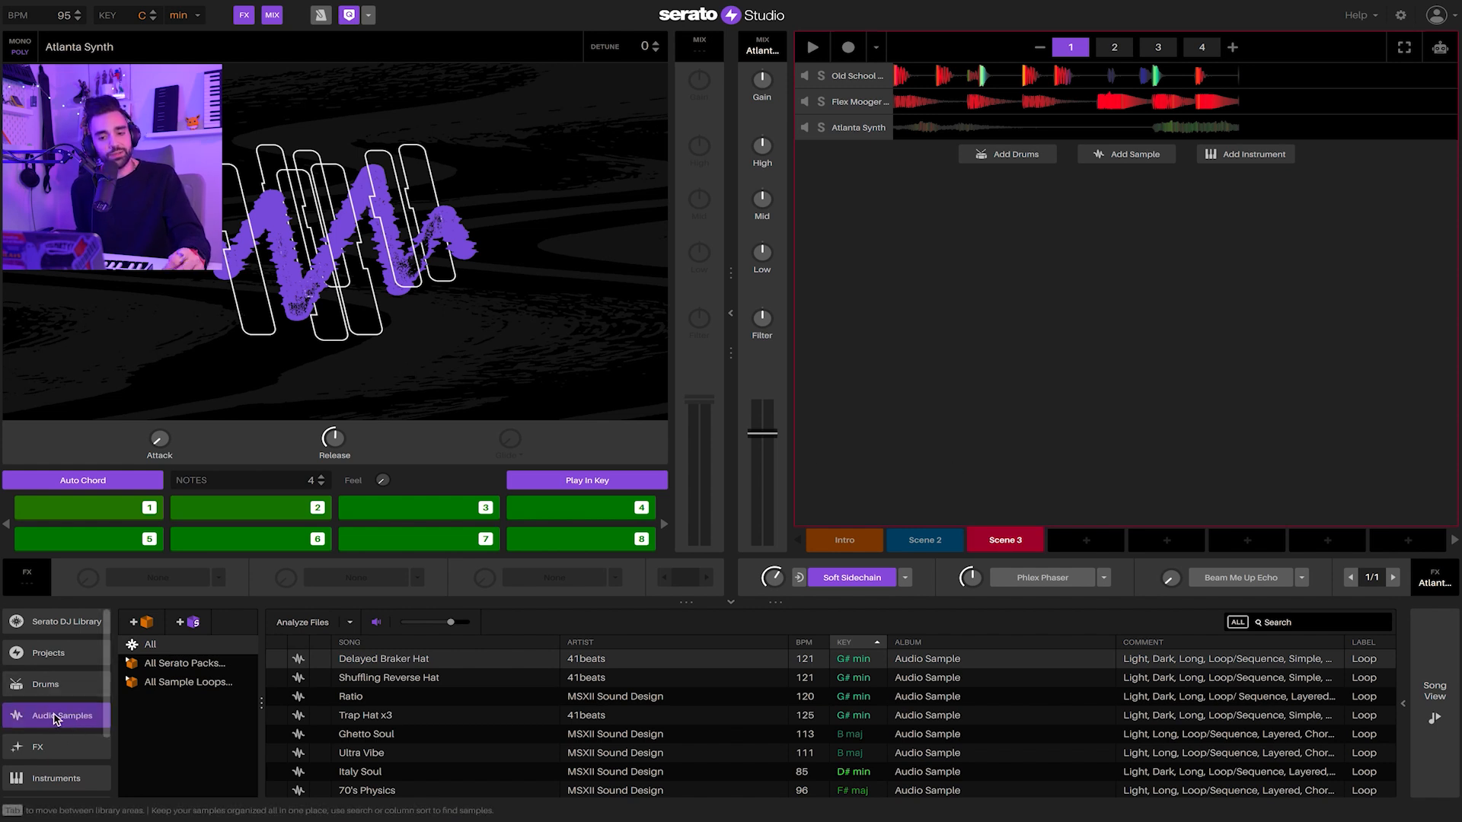
{"action": "scroll", "coordinate": [365, 698], "scroll_direction": "down", "scroll_amount": 1}
{"action": "left_click", "coordinate": [364, 696]}
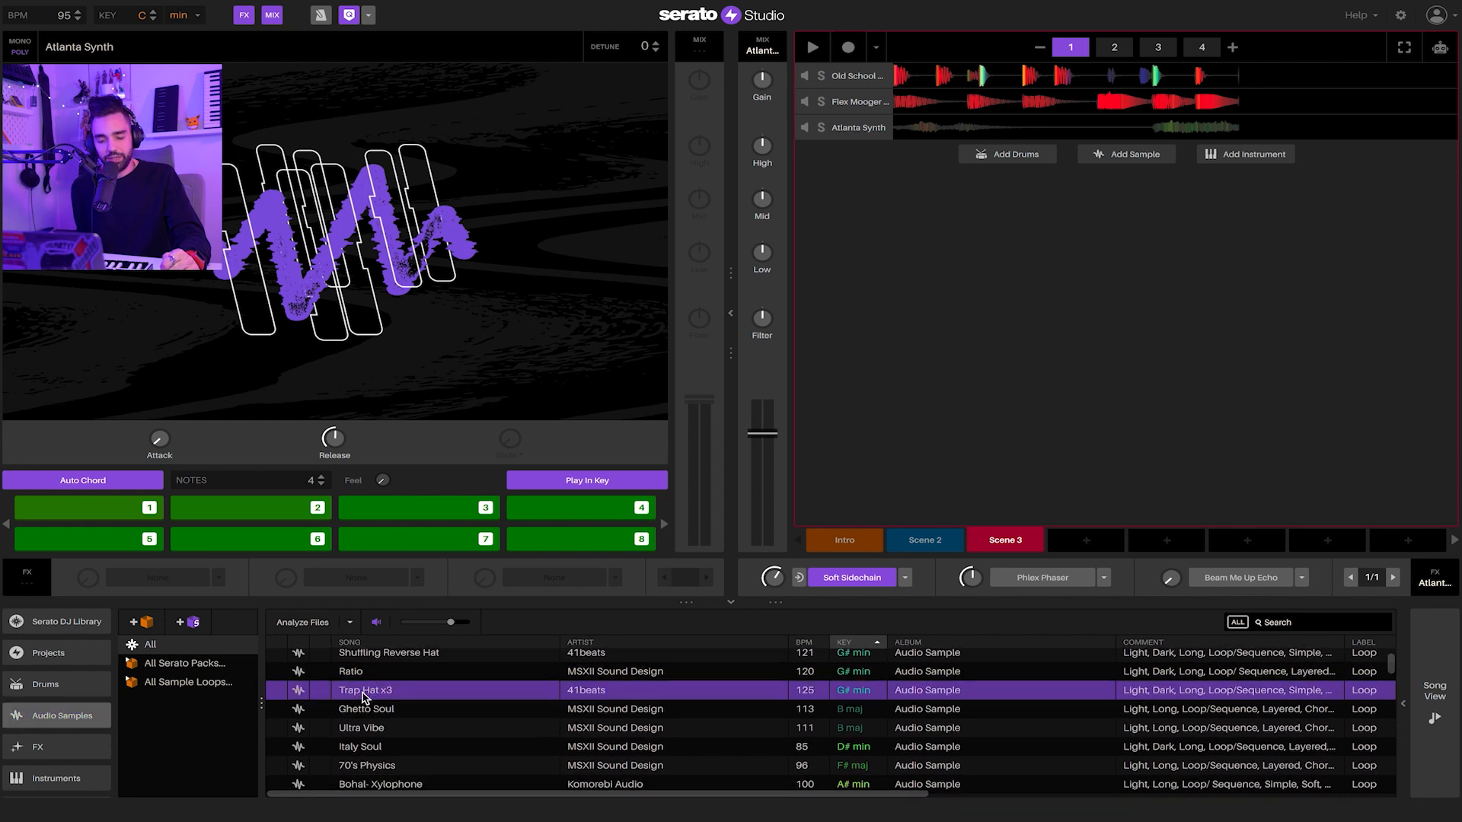
{"action": "scroll", "coordinate": [364, 701], "scroll_direction": "down", "scroll_amount": 3}
{"action": "left_click", "coordinate": [363, 719]}
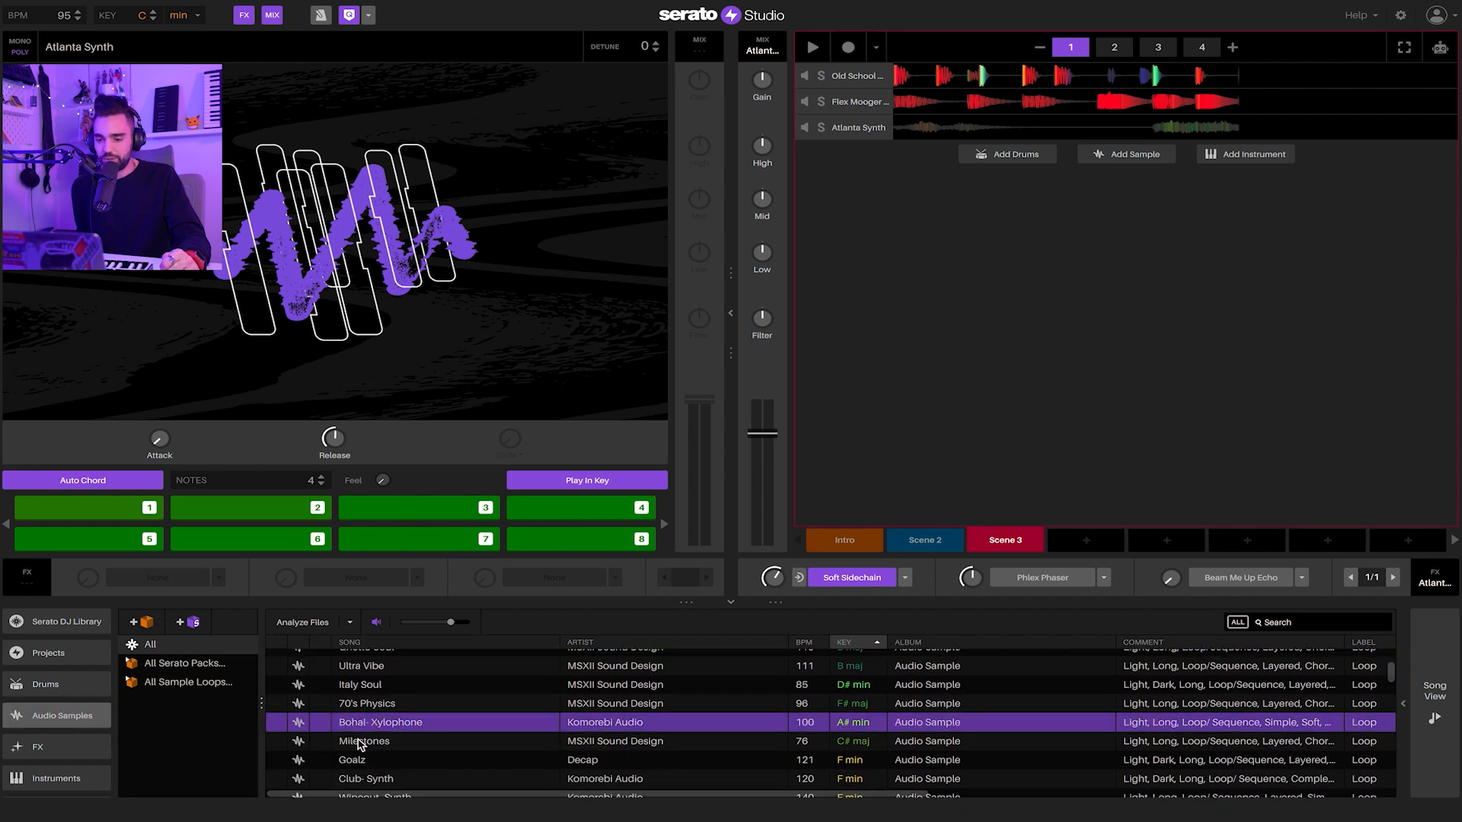
{"action": "left_click", "coordinate": [359, 739]}
{"action": "scroll", "coordinate": [359, 740], "scroll_direction": "down", "scroll_amount": 3}
{"action": "left_click", "coordinate": [359, 735]}
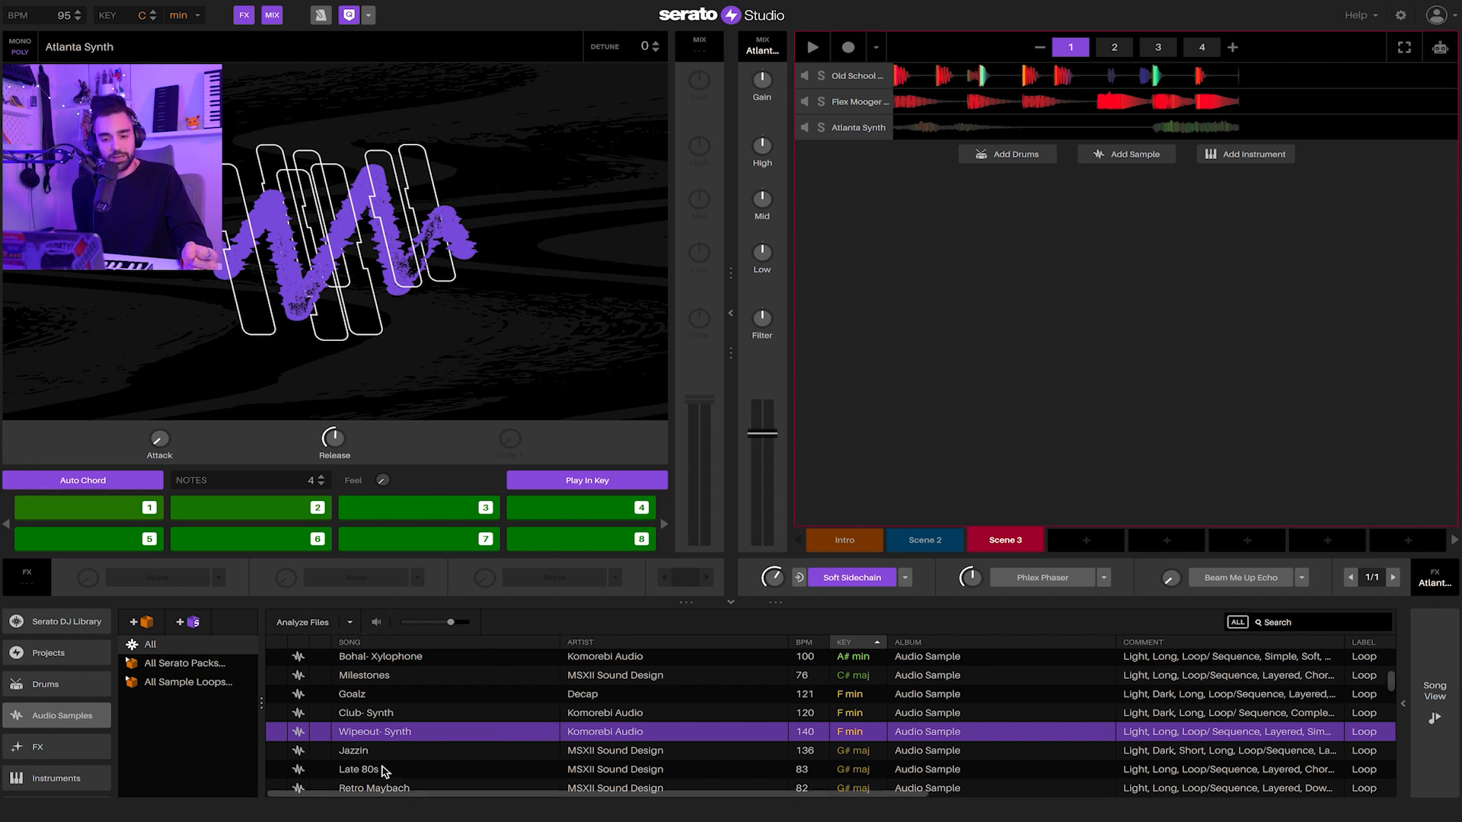
Browse further through the audio samples to the A min loops and add Serenade as a new sample track in Scene 3
{"action": "scroll", "coordinate": [383, 772], "scroll_direction": "down", "scroll_amount": 2}
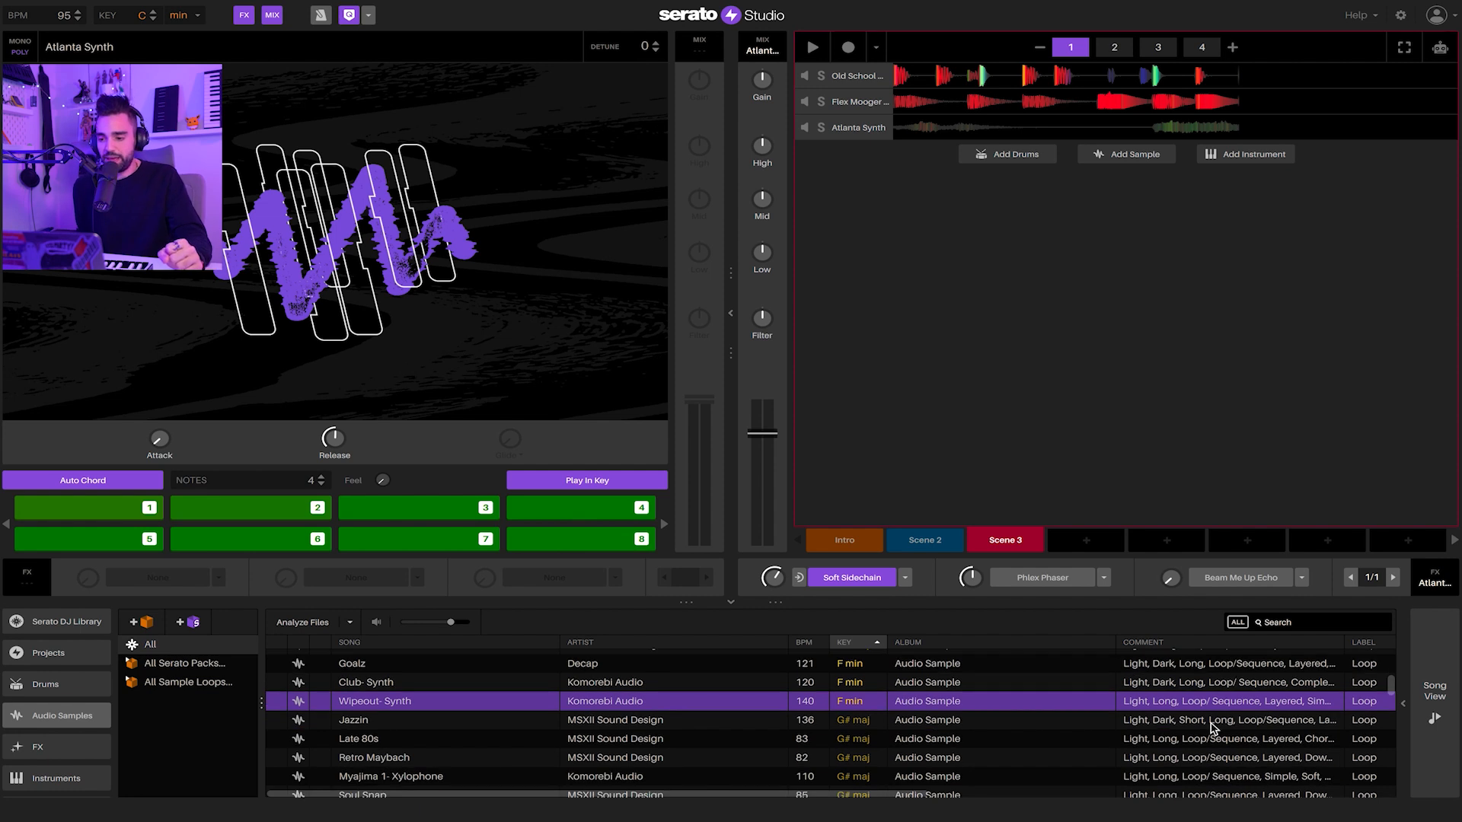
{"action": "scroll", "coordinate": [1217, 720], "scroll_direction": "down", "scroll_amount": 10}
{"action": "scroll", "coordinate": [1140, 730], "scroll_direction": "down", "scroll_amount": 10}
{"action": "scroll", "coordinate": [1140, 730], "scroll_direction": "down", "scroll_amount": 2}
{"action": "scroll", "coordinate": [414, 740], "scroll_direction": "down", "scroll_amount": 1}
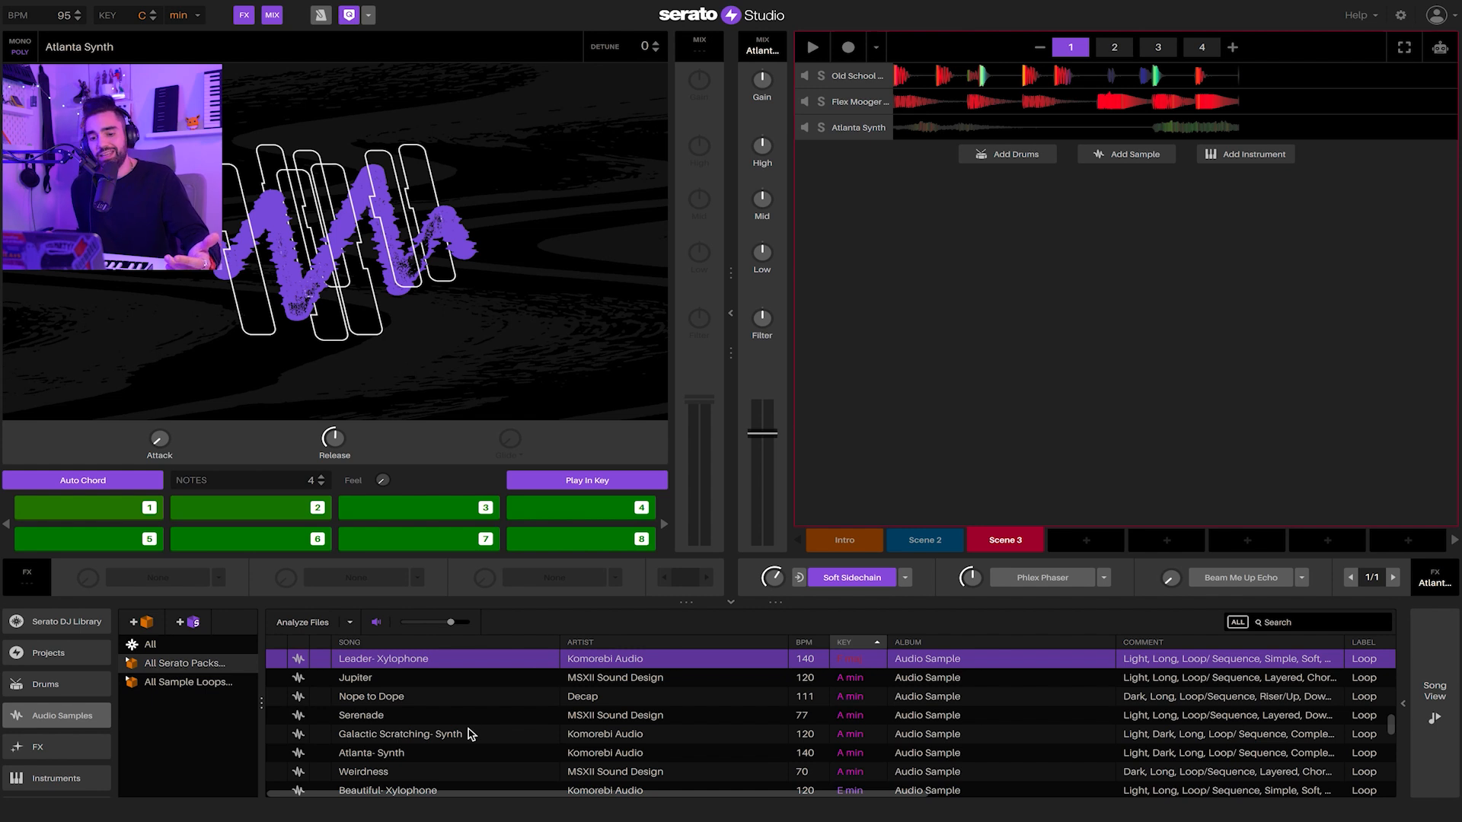
{"action": "scroll", "coordinate": [414, 714], "scroll_direction": "up", "scroll_amount": 2}
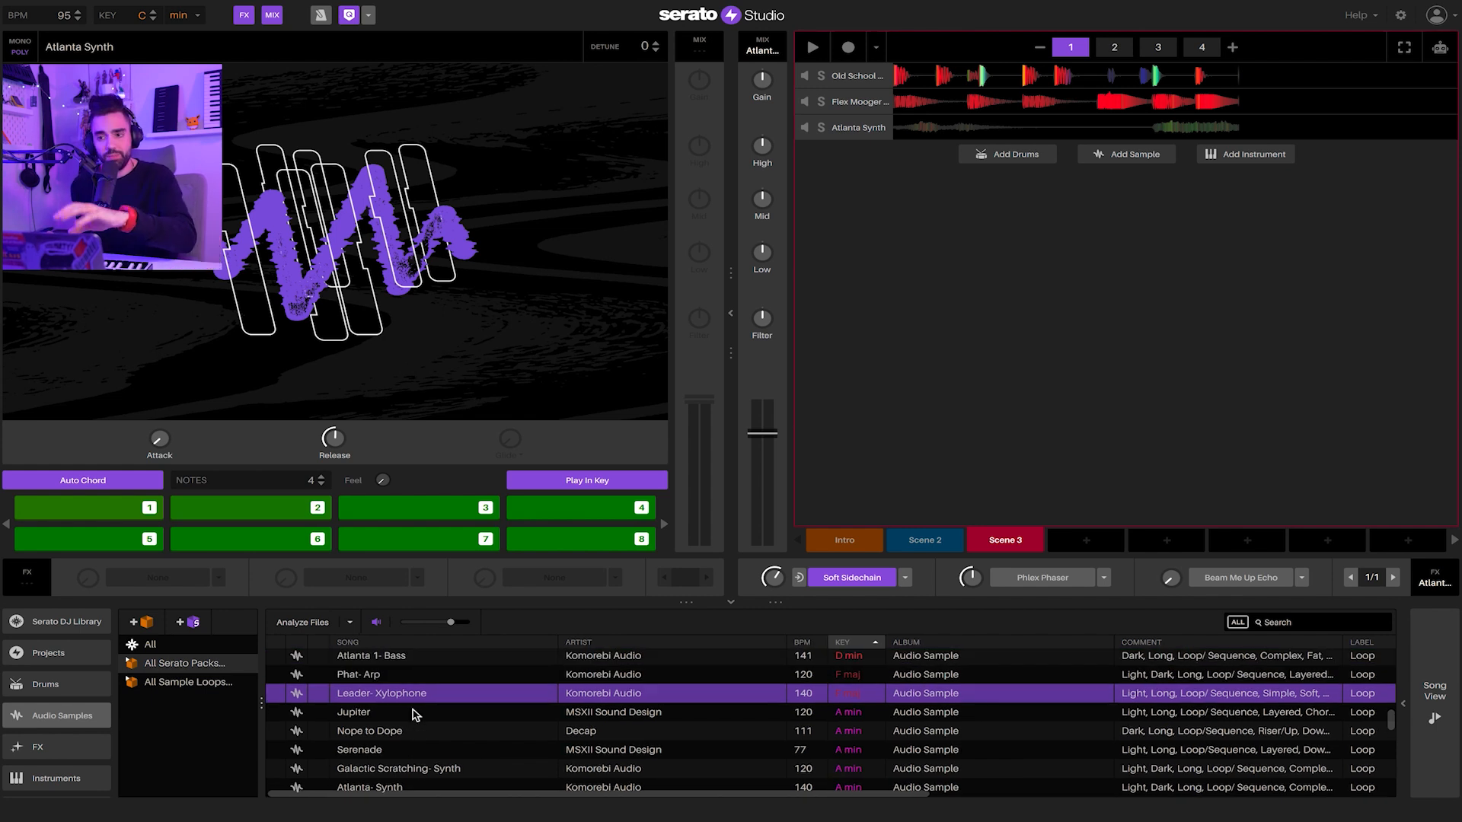
{"action": "key", "text": "Up"}
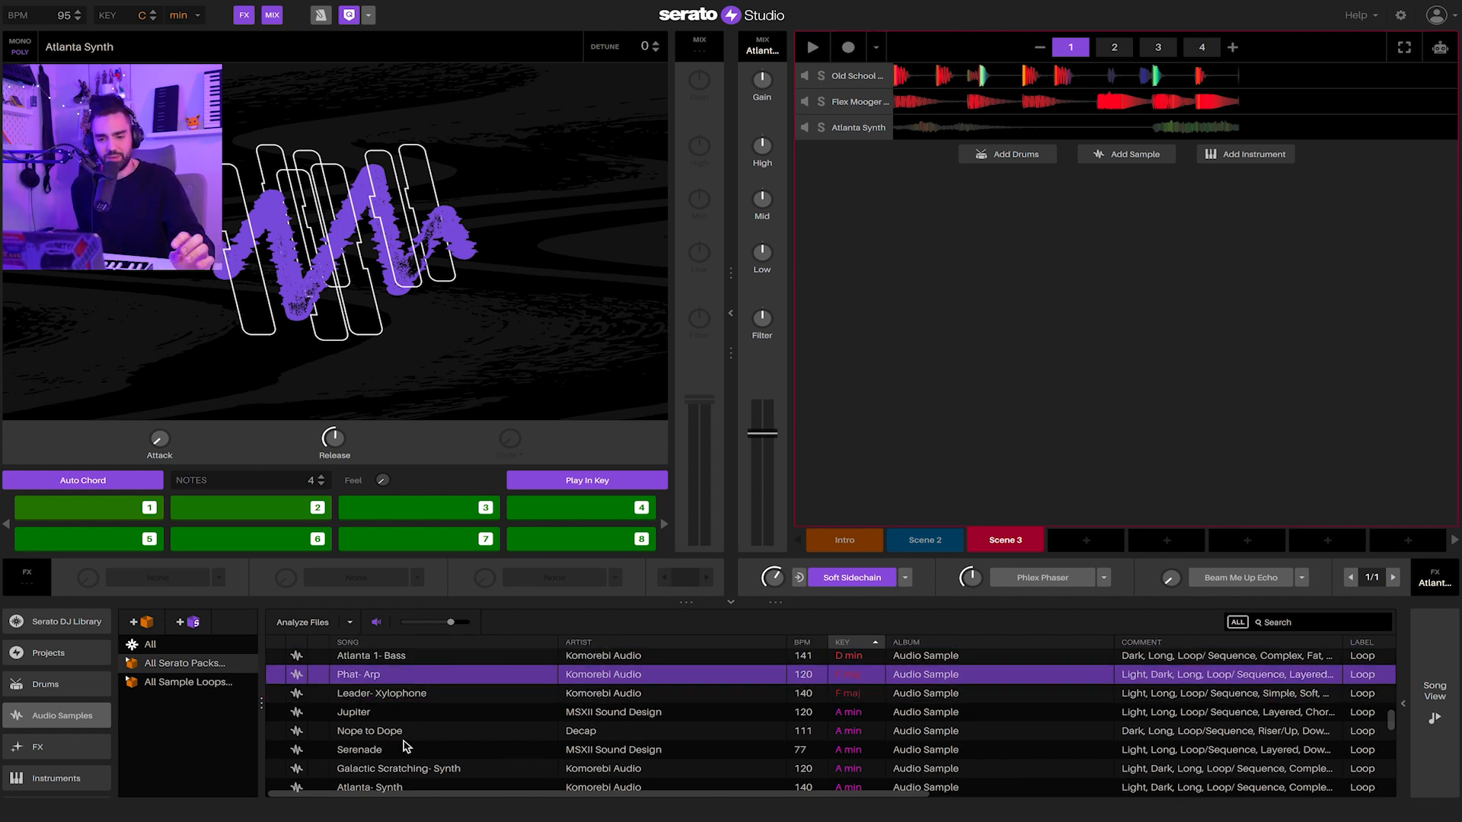
{"action": "left_click", "coordinate": [404, 746]}
{"action": "scroll", "coordinate": [381, 740], "scroll_direction": "down", "scroll_amount": 1}
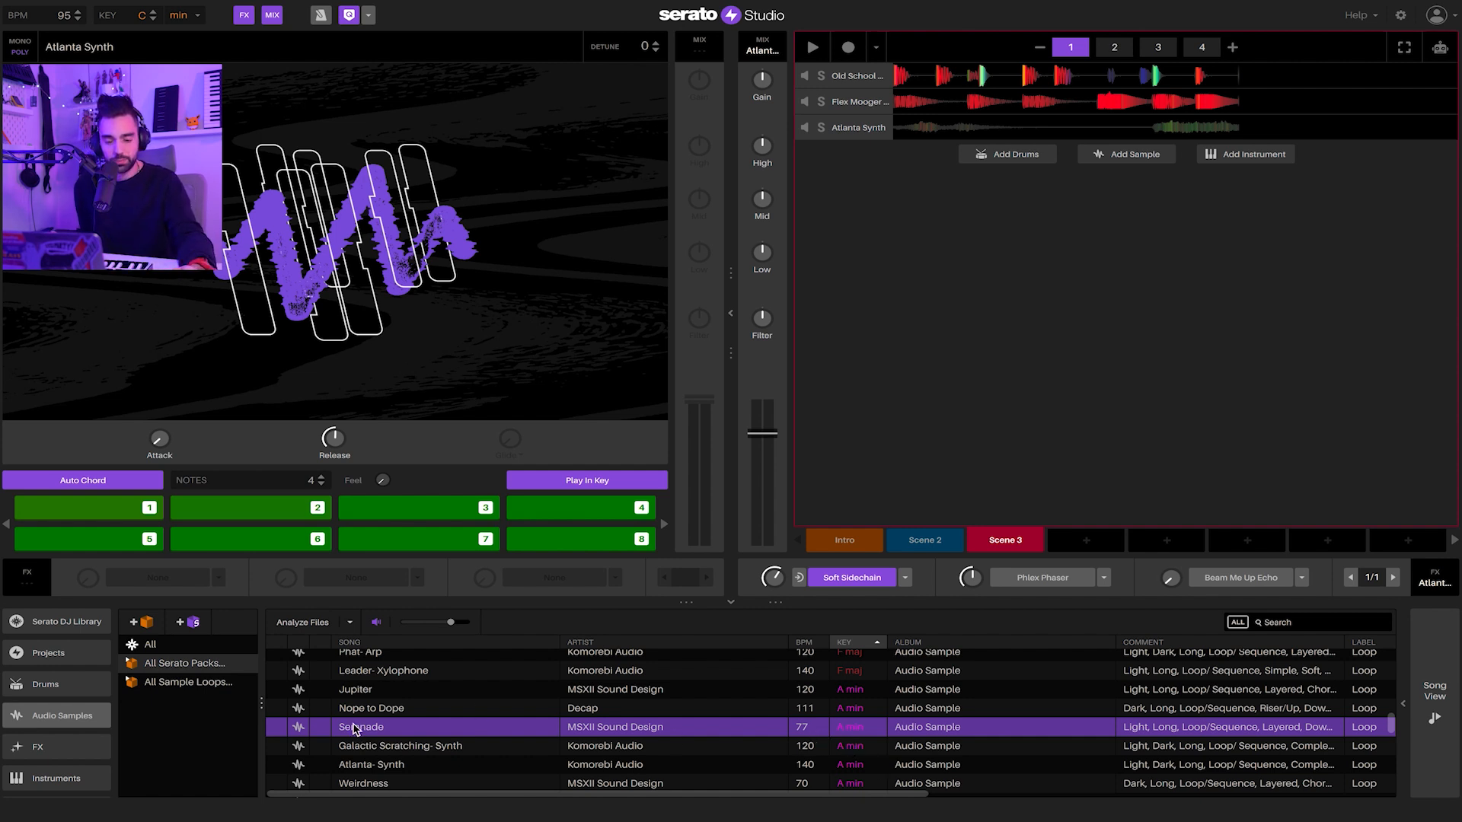
{"action": "left_click_drag", "start_coordinate": [917, 439], "coordinate": [1002, 191]}
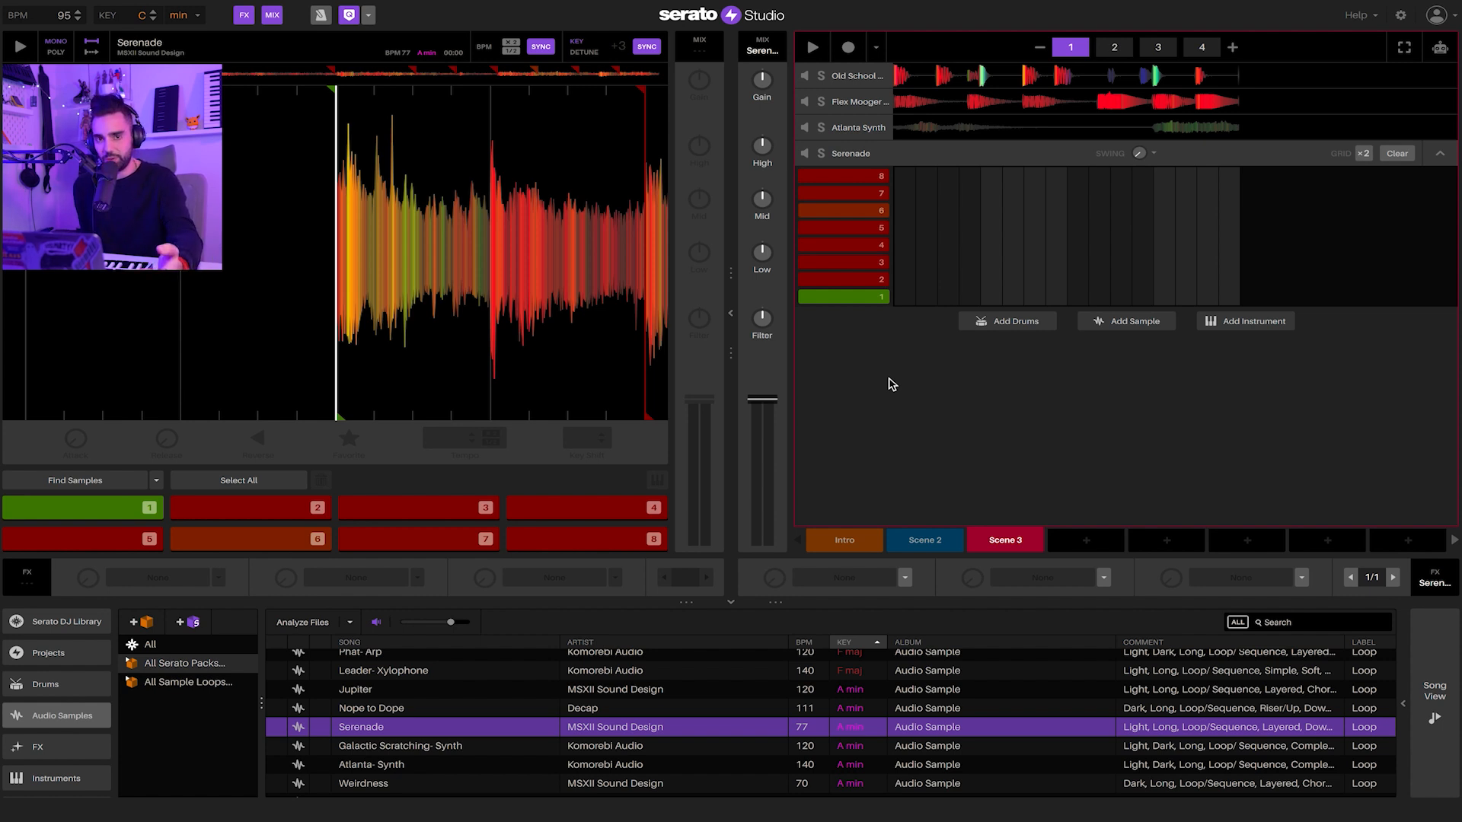
Audition the Serenade slices on pads 1, 3, 2, 4 and 5
{"action": "key", "text": "1"}
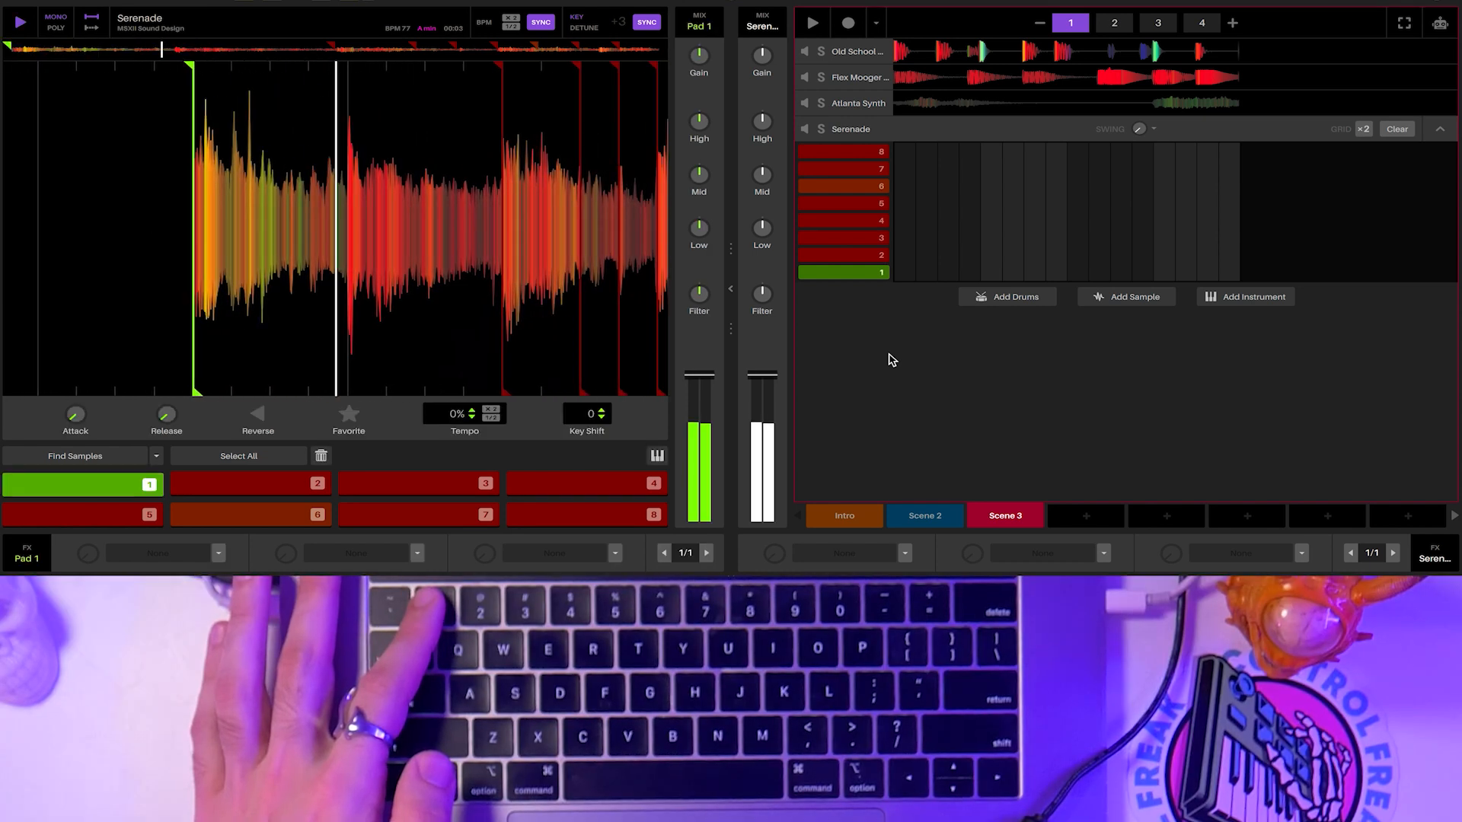
{"action": "key", "text": "3"}
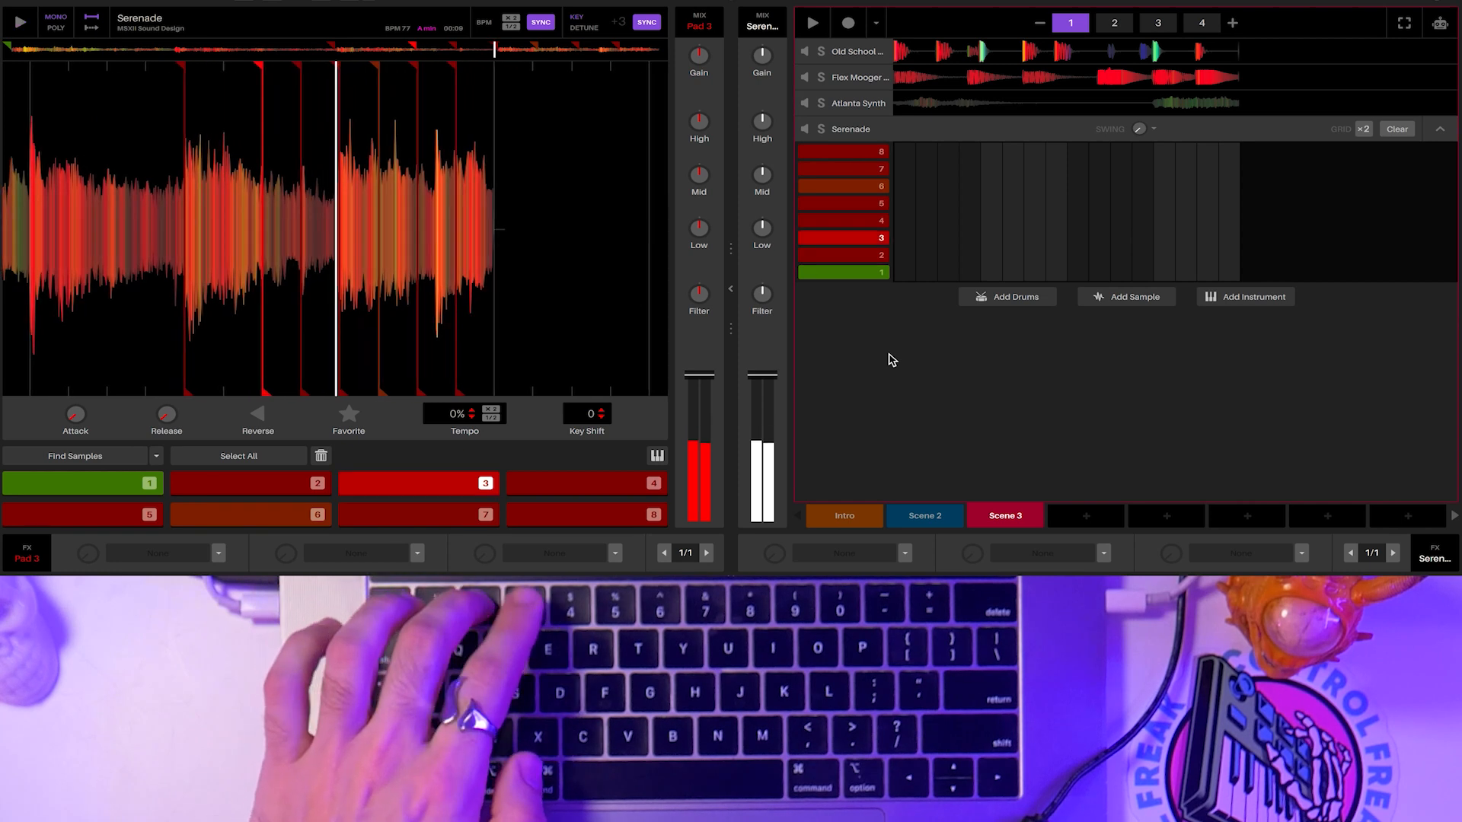
{"action": "key", "text": "2"}
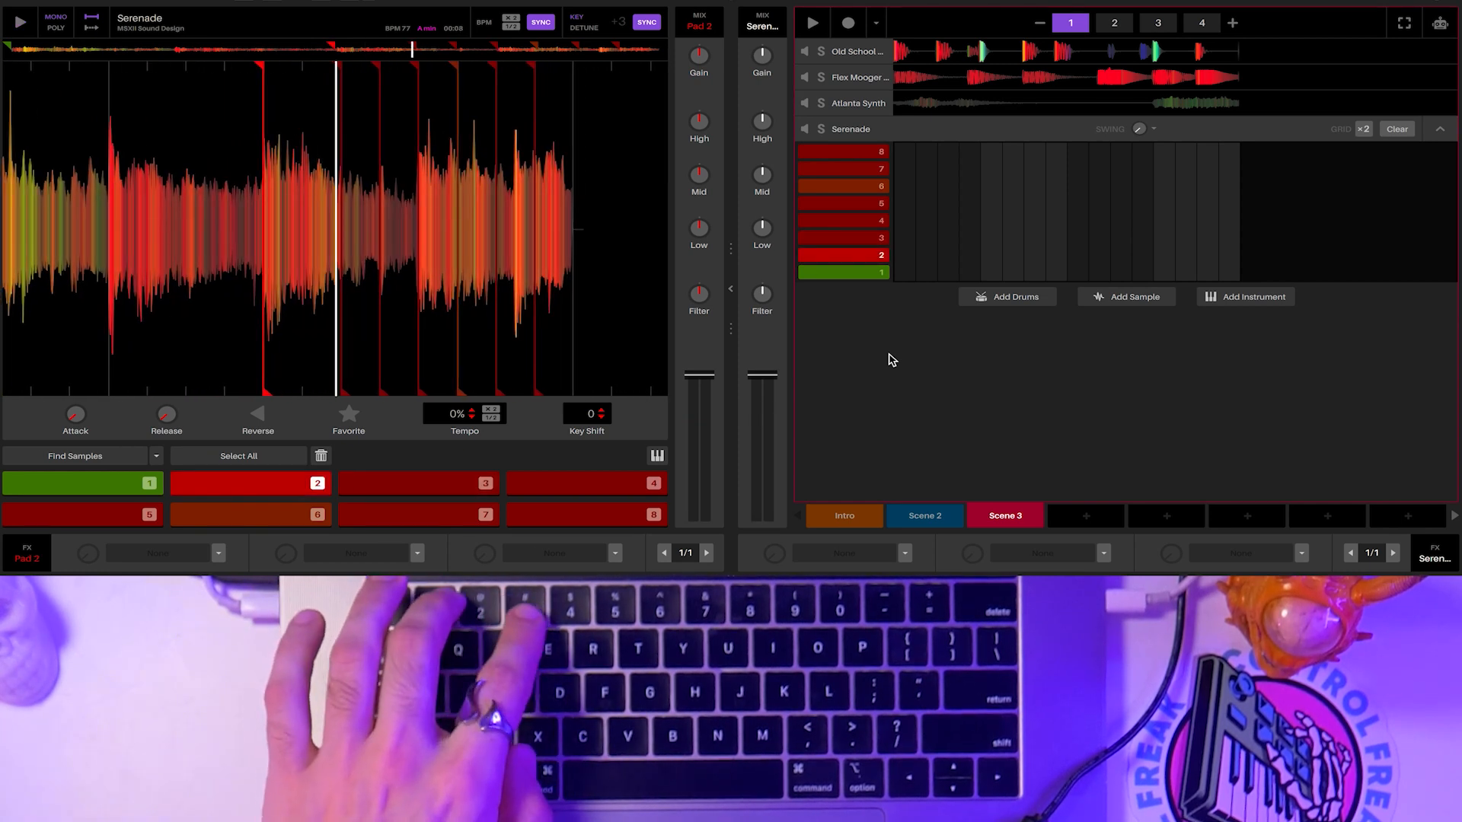
{"action": "key", "text": "4"}
{"action": "key", "text": "5"}
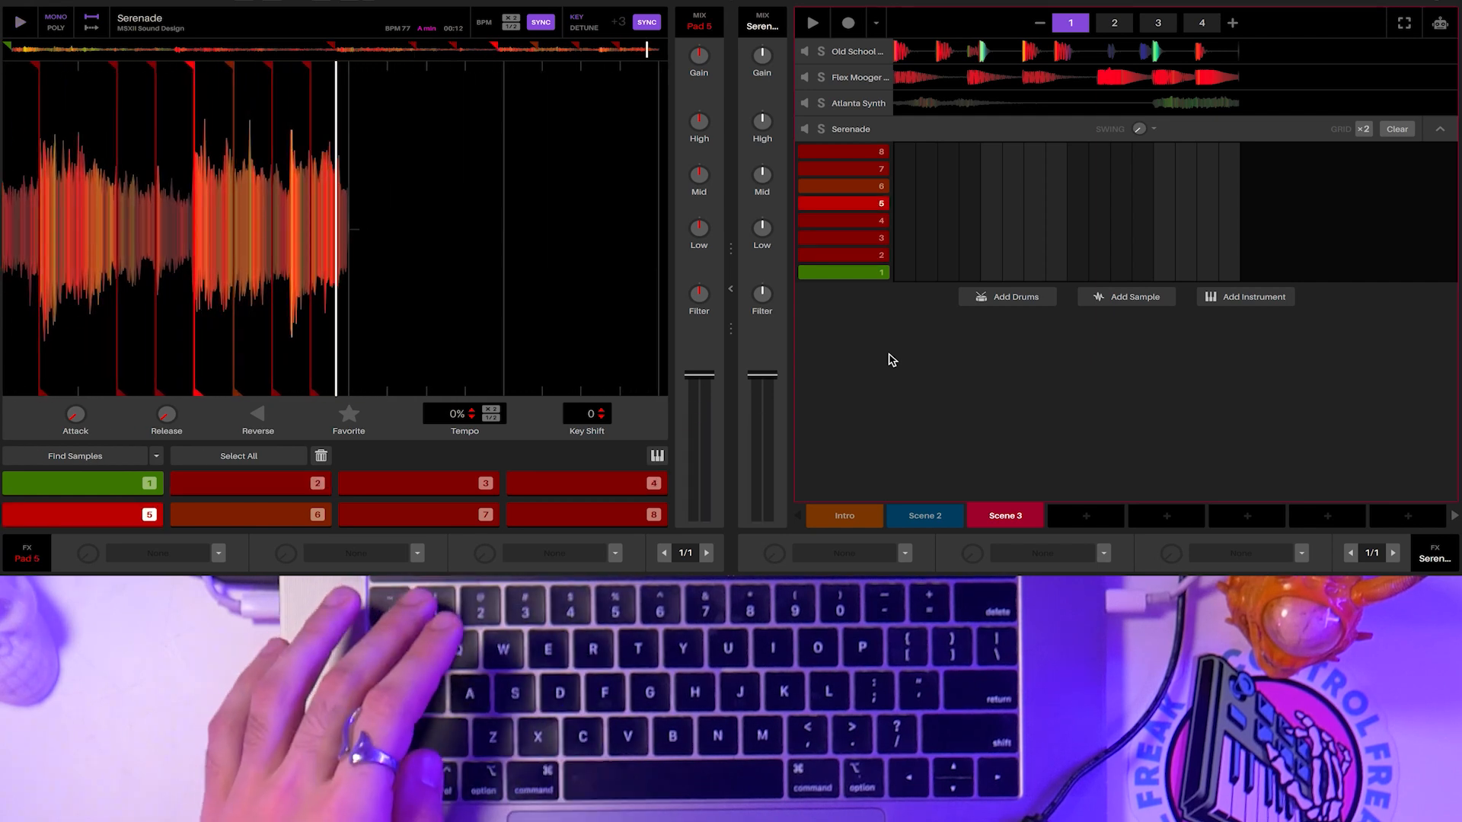
Play the Scene 3 beat and try the Serenade slices on pads 1 to 5 over it, stopping playback at the end
{"action": "key", "text": "space"}
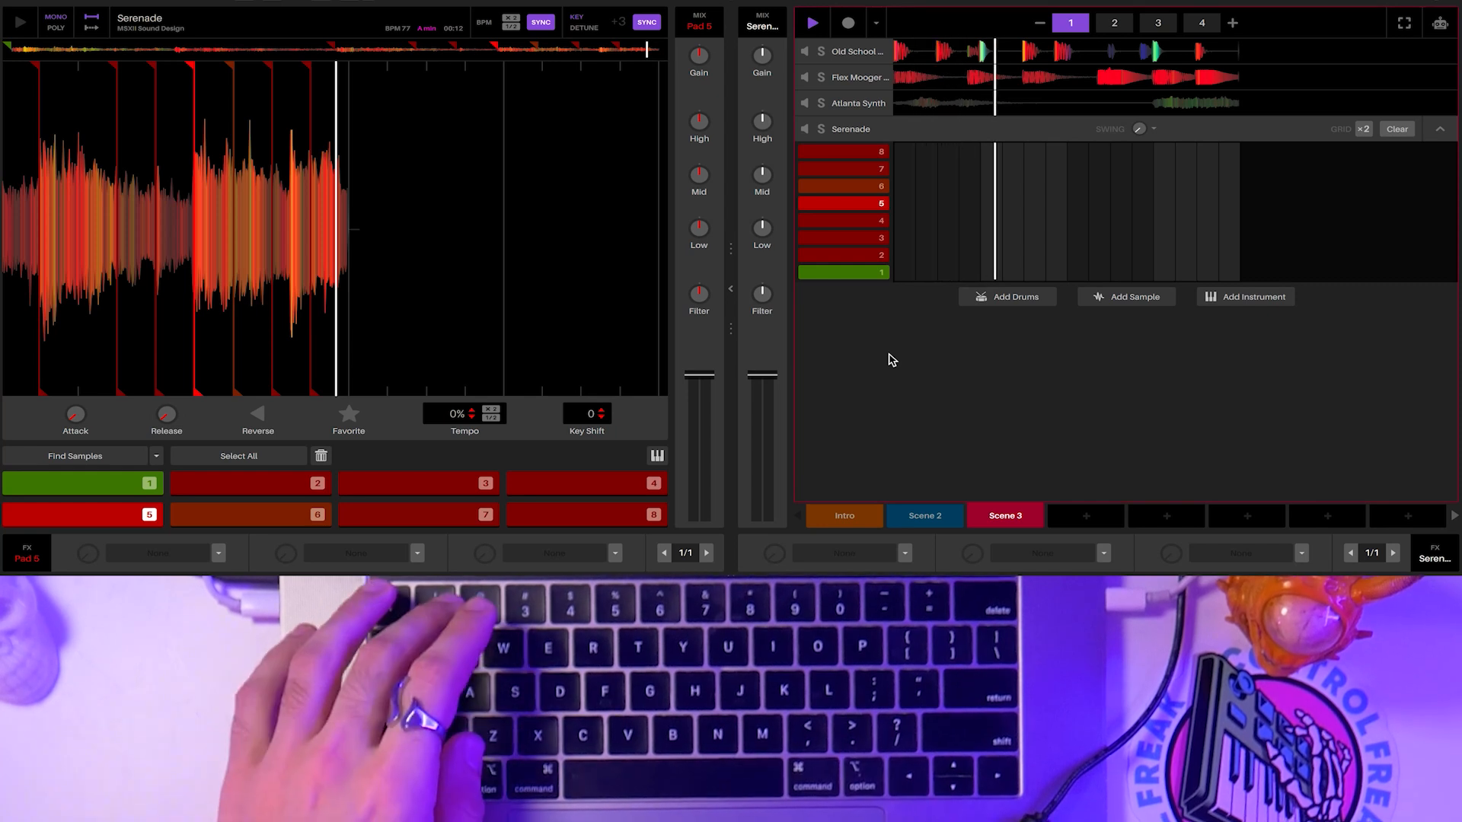
{"action": "key", "text": "1"}
{"action": "key", "text": "4"}
{"action": "key", "text": "3"}
{"action": "key", "text": "2"}
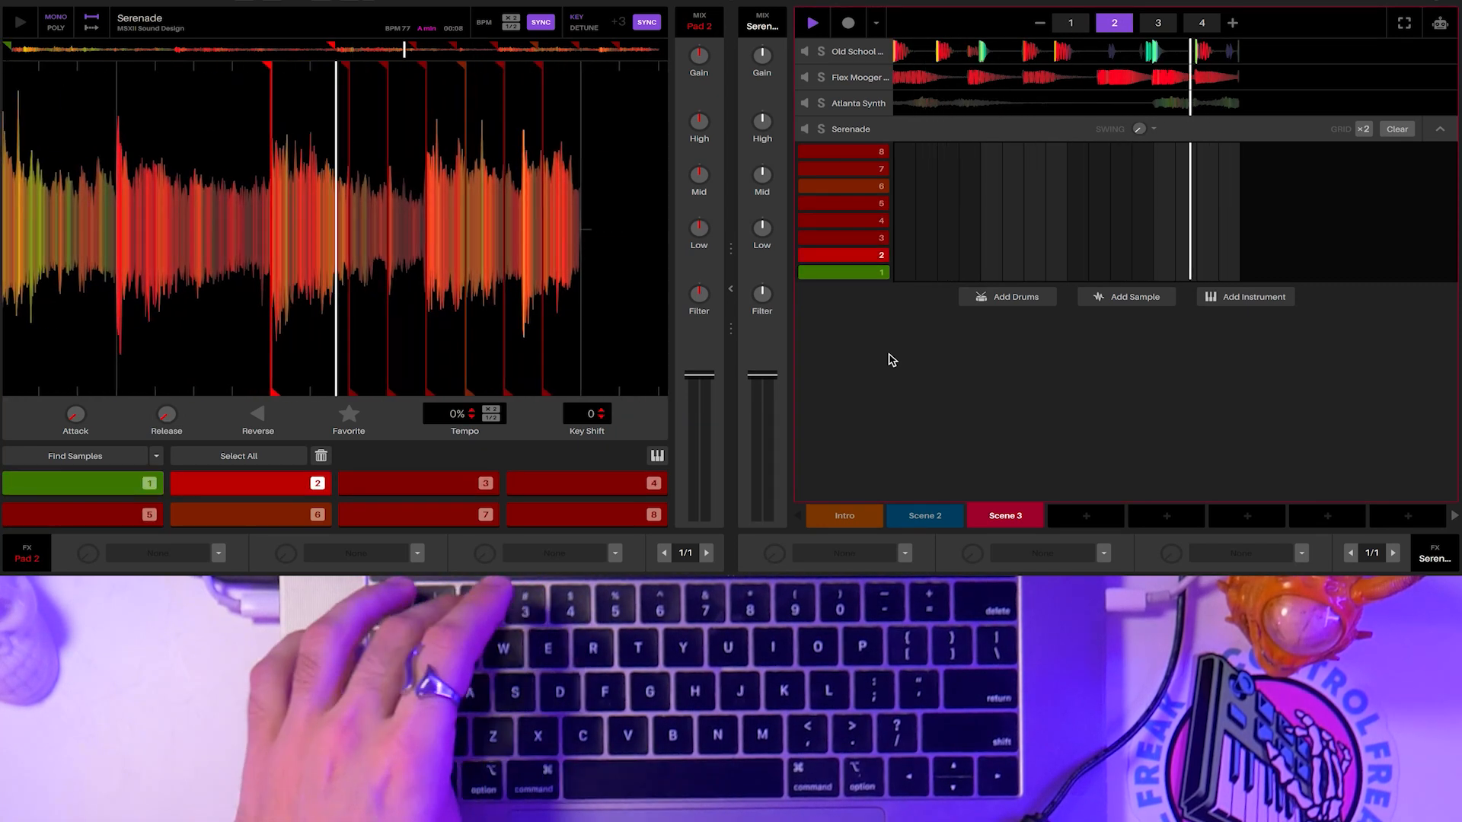
{"action": "key", "text": "1"}
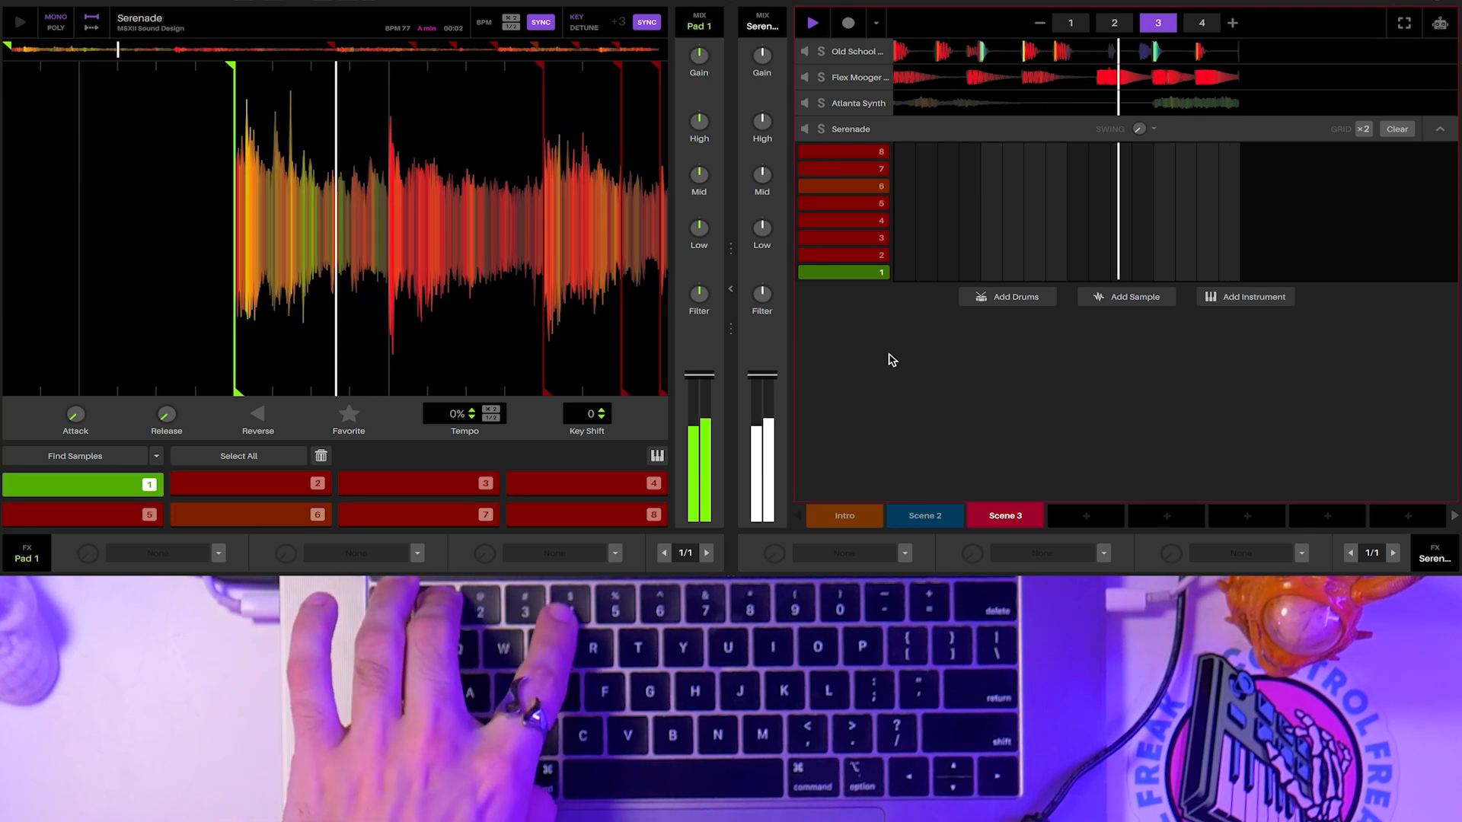
{"action": "key", "text": "5"}
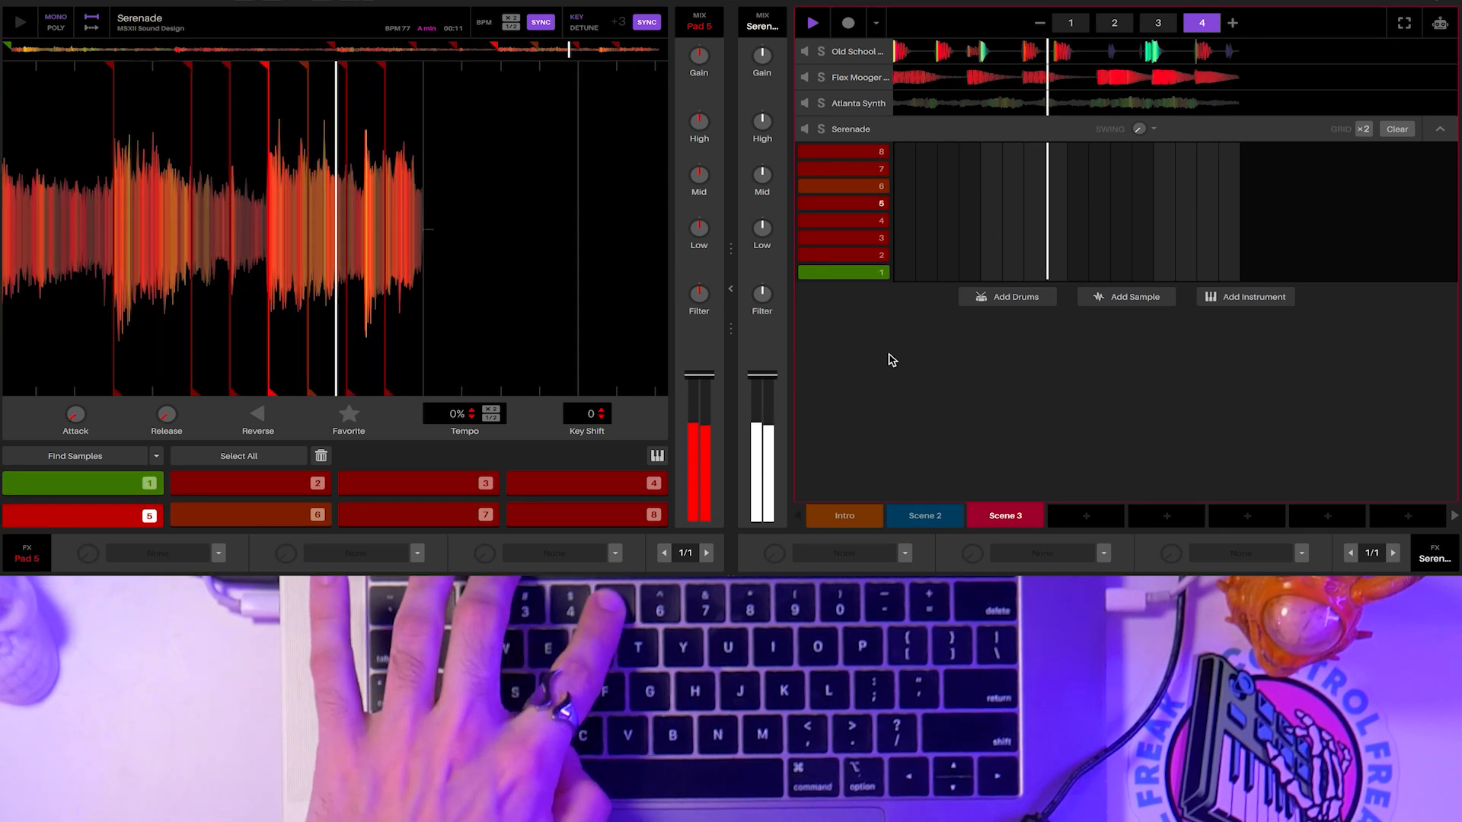
{"action": "key", "text": "4"}
{"action": "key", "text": "3"}
{"action": "key", "text": "2"}
{"action": "key", "text": "1"}
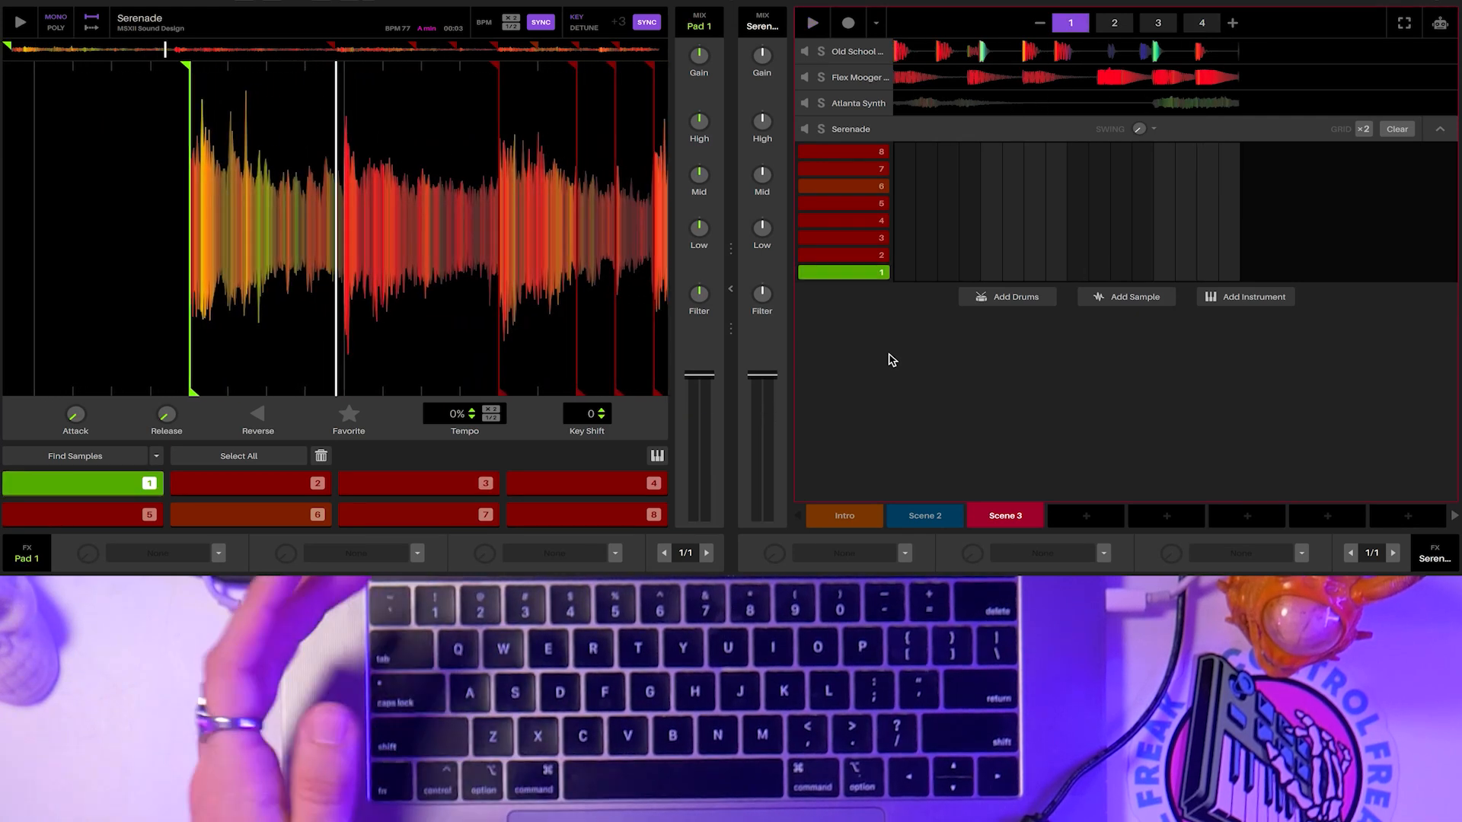
{"action": "key", "text": "space"}
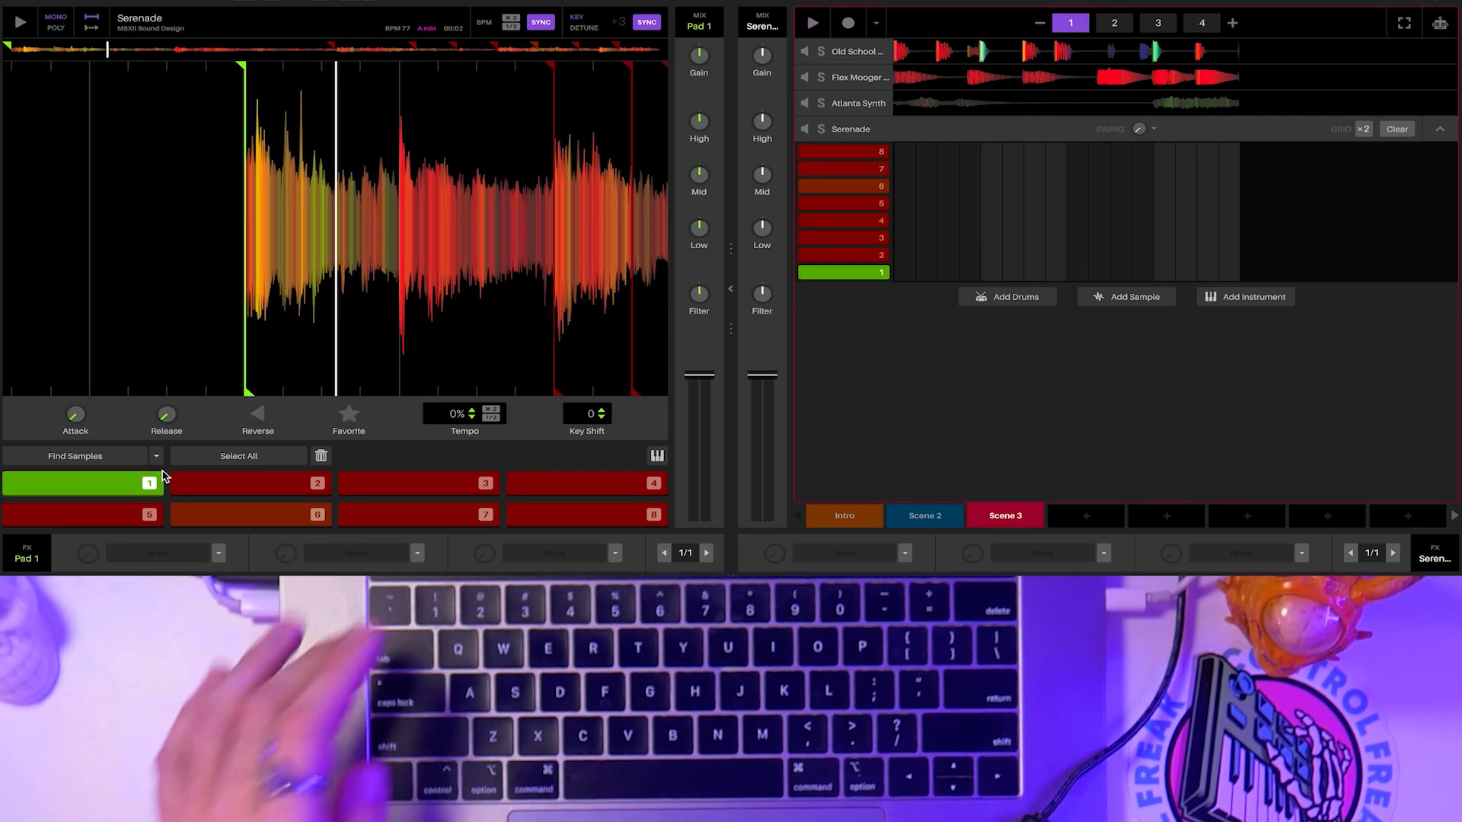
Mark the Serenade slice on pad 1 as a favorite and find new samples for the remaining pads
{"action": "left_click", "coordinate": [104, 486]}
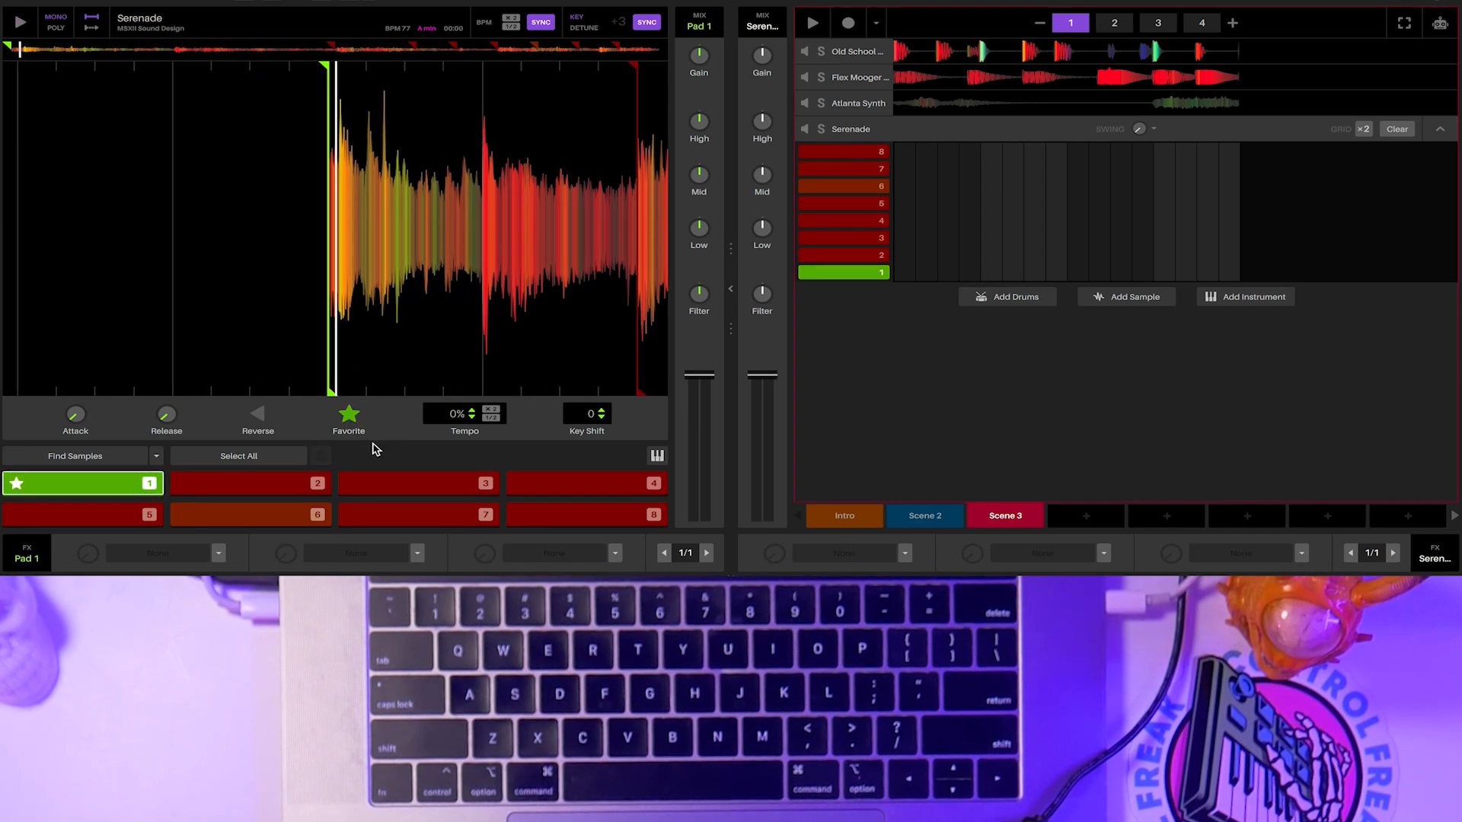
{"action": "left_click", "coordinate": [75, 457]}
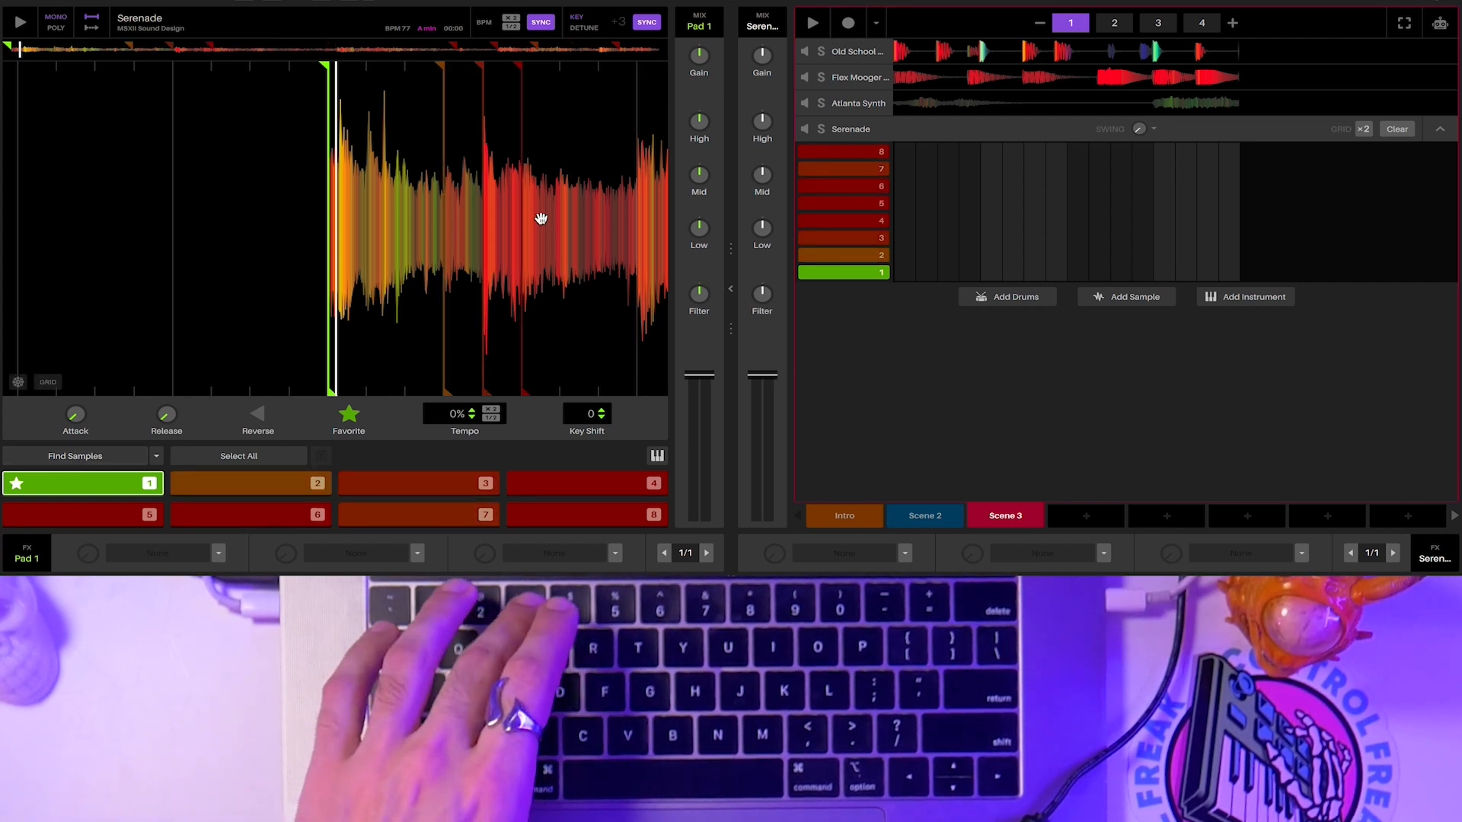
Audition the new slices on pads 3, 4, 5 and 6, and mark pad 4 as a favorite
{"action": "key", "text": "3"}
{"action": "key", "text": "4"}
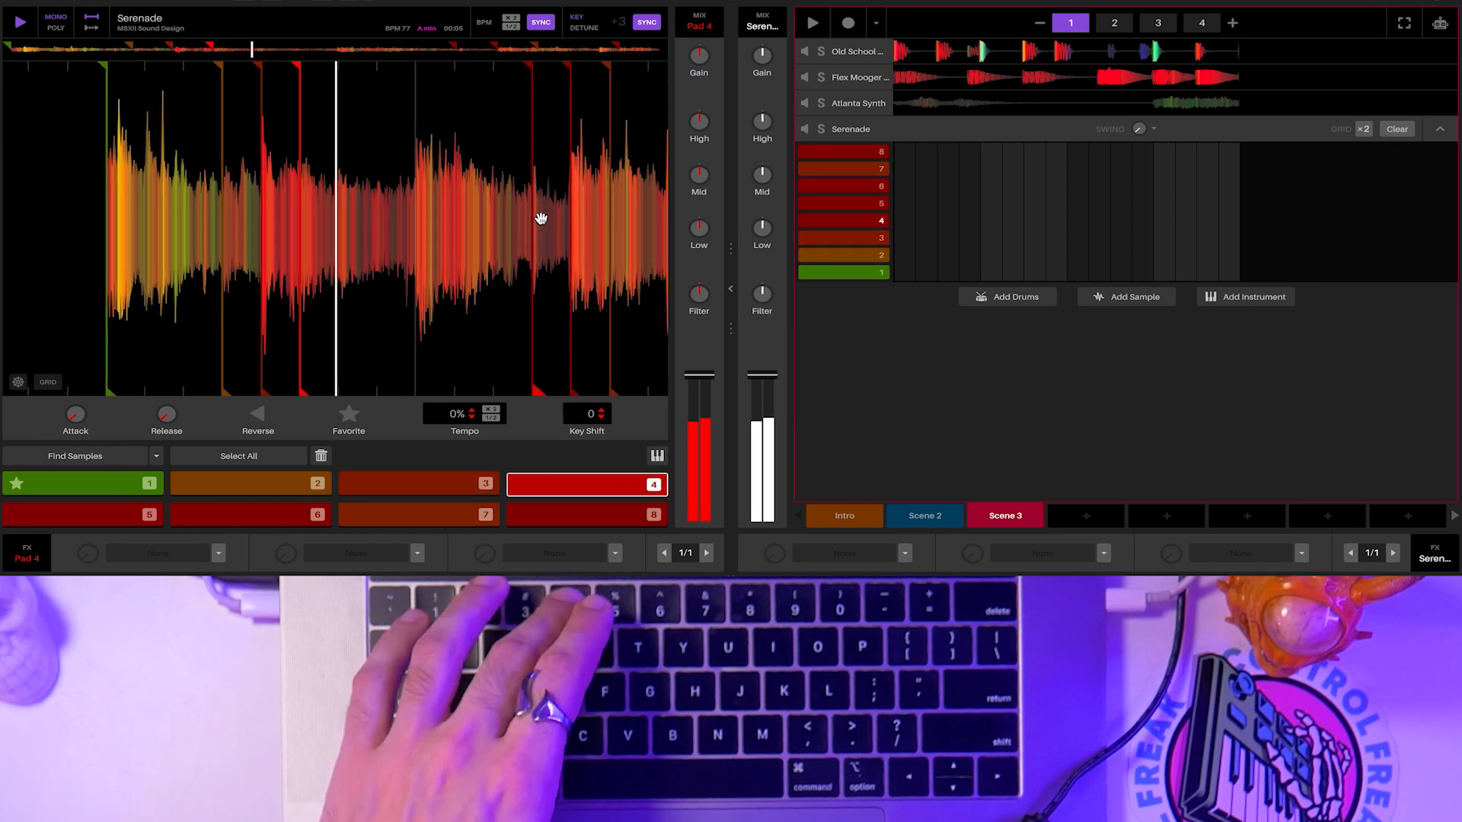
{"action": "key", "text": "6"}
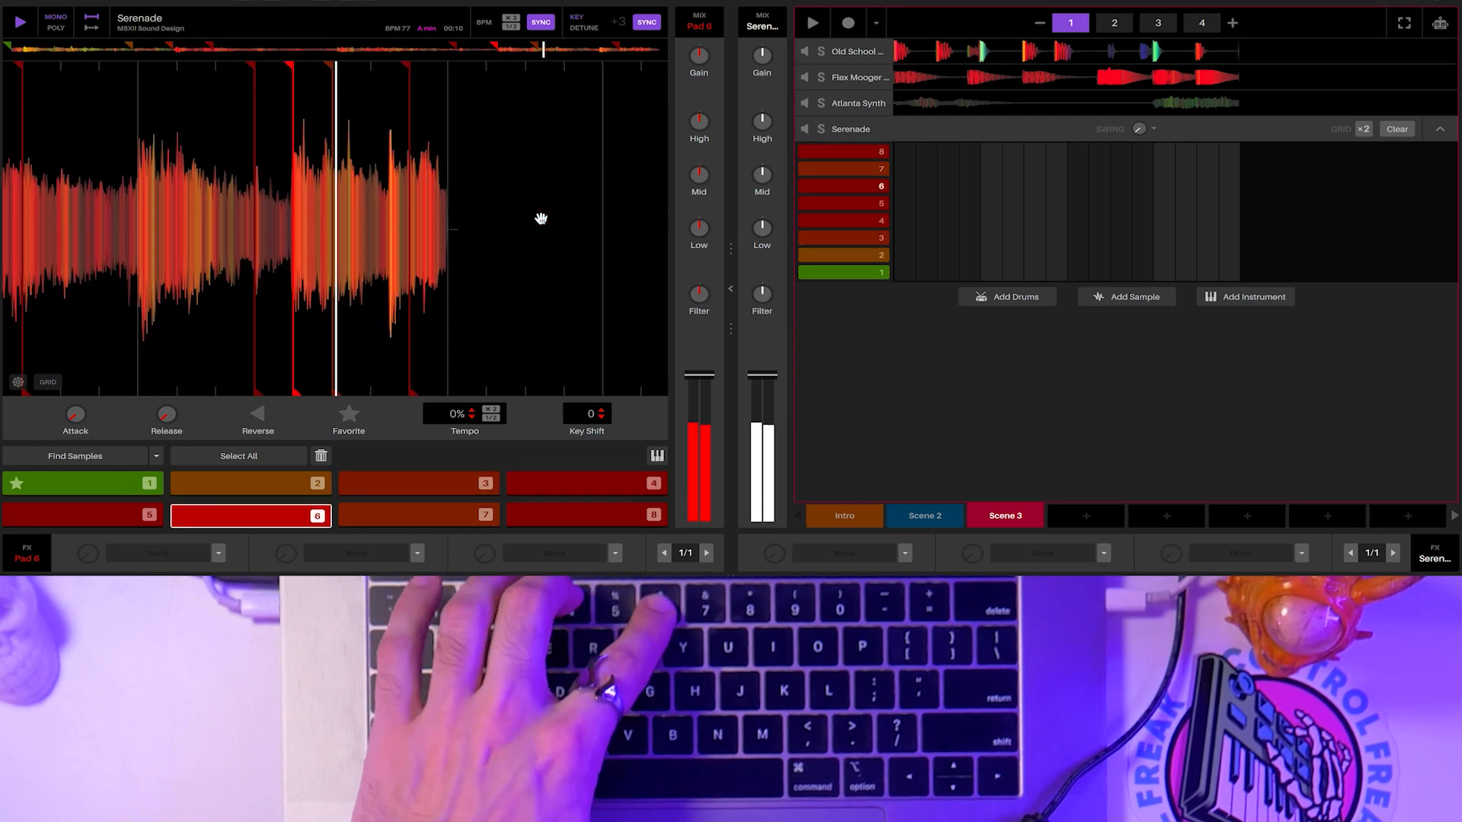
{"action": "key", "text": "4"}
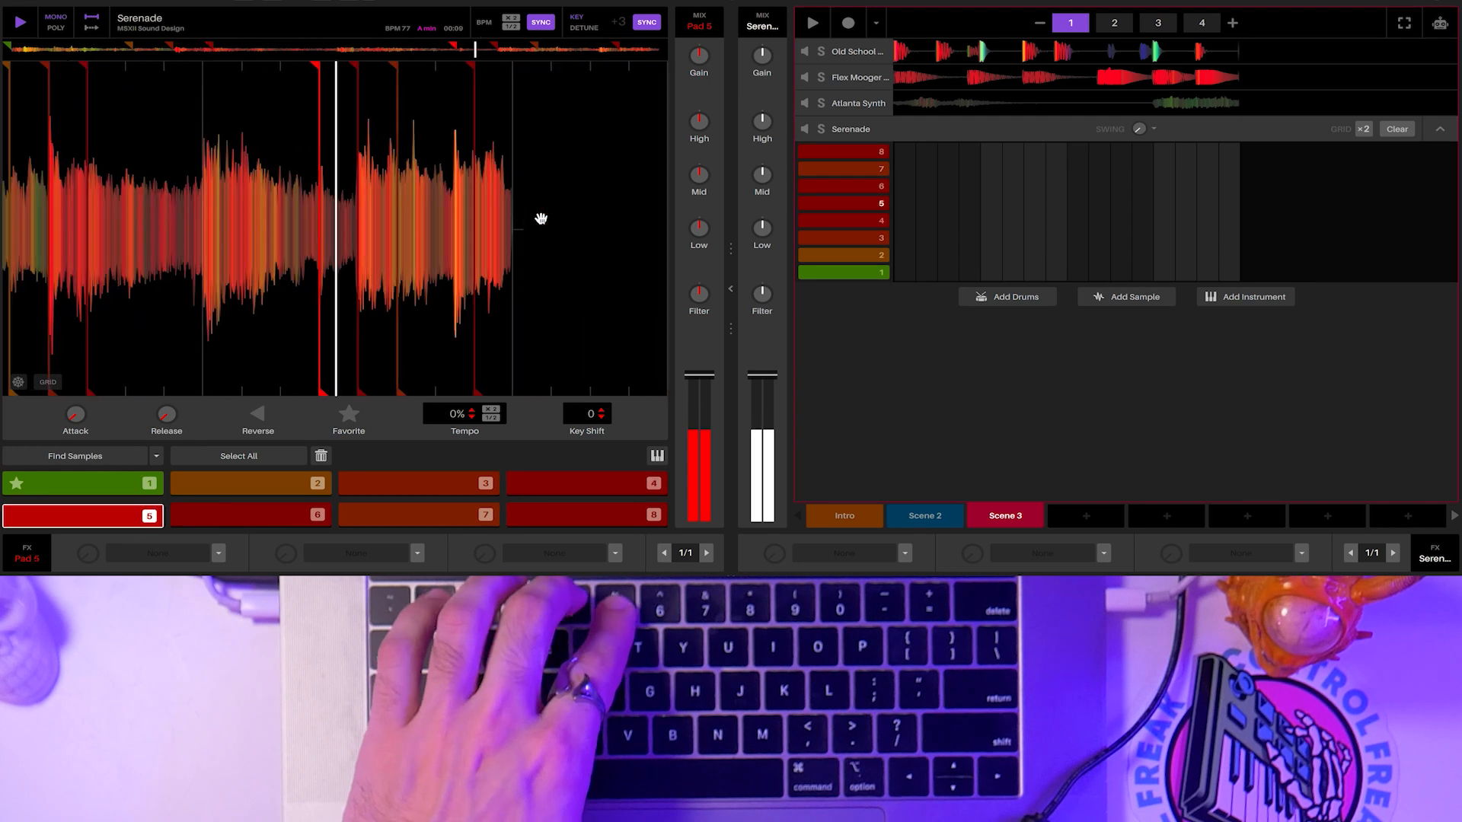
{"action": "key", "text": "4"}
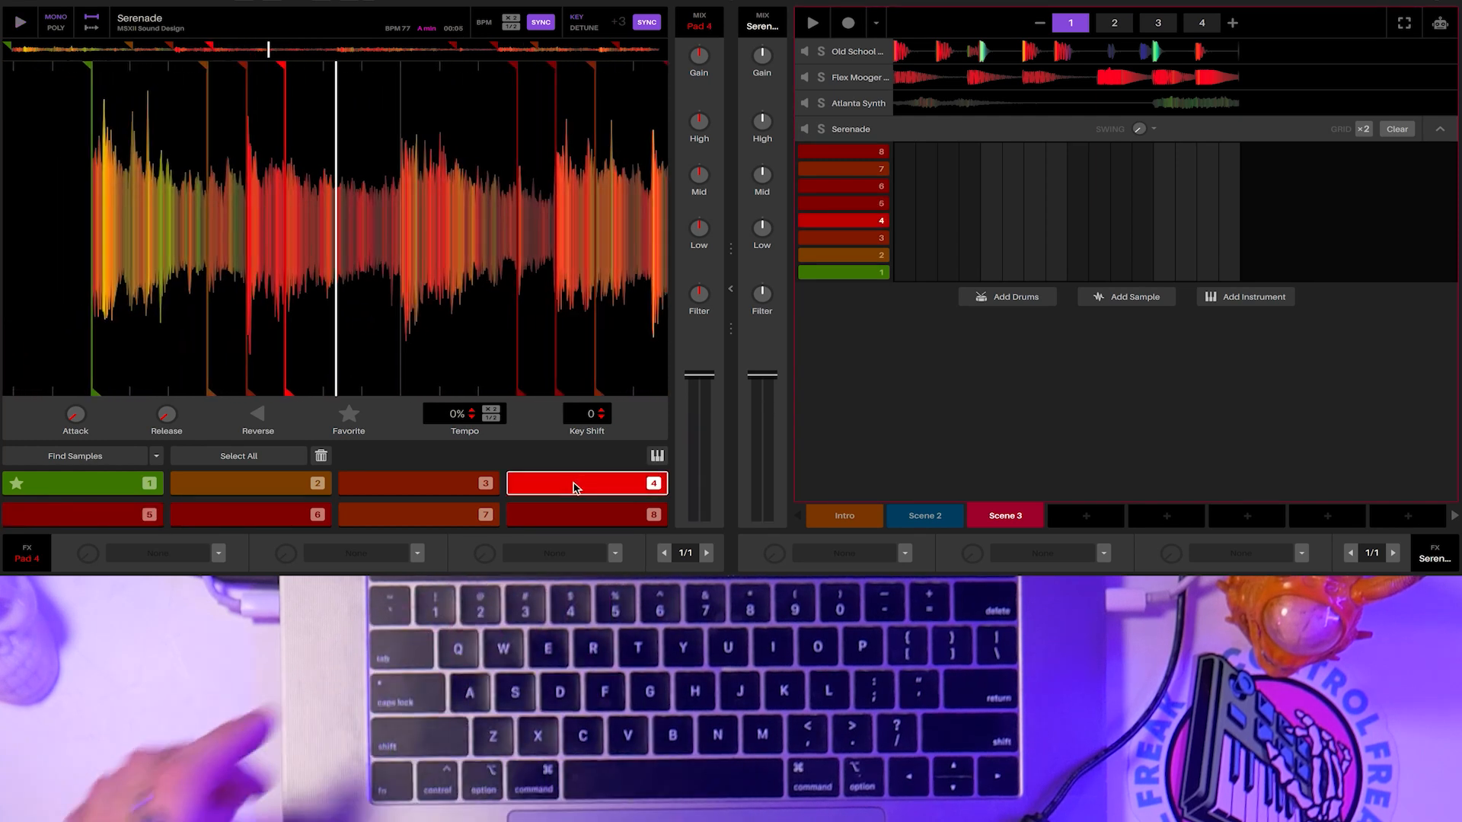
{"action": "left_click", "coordinate": [576, 486]}
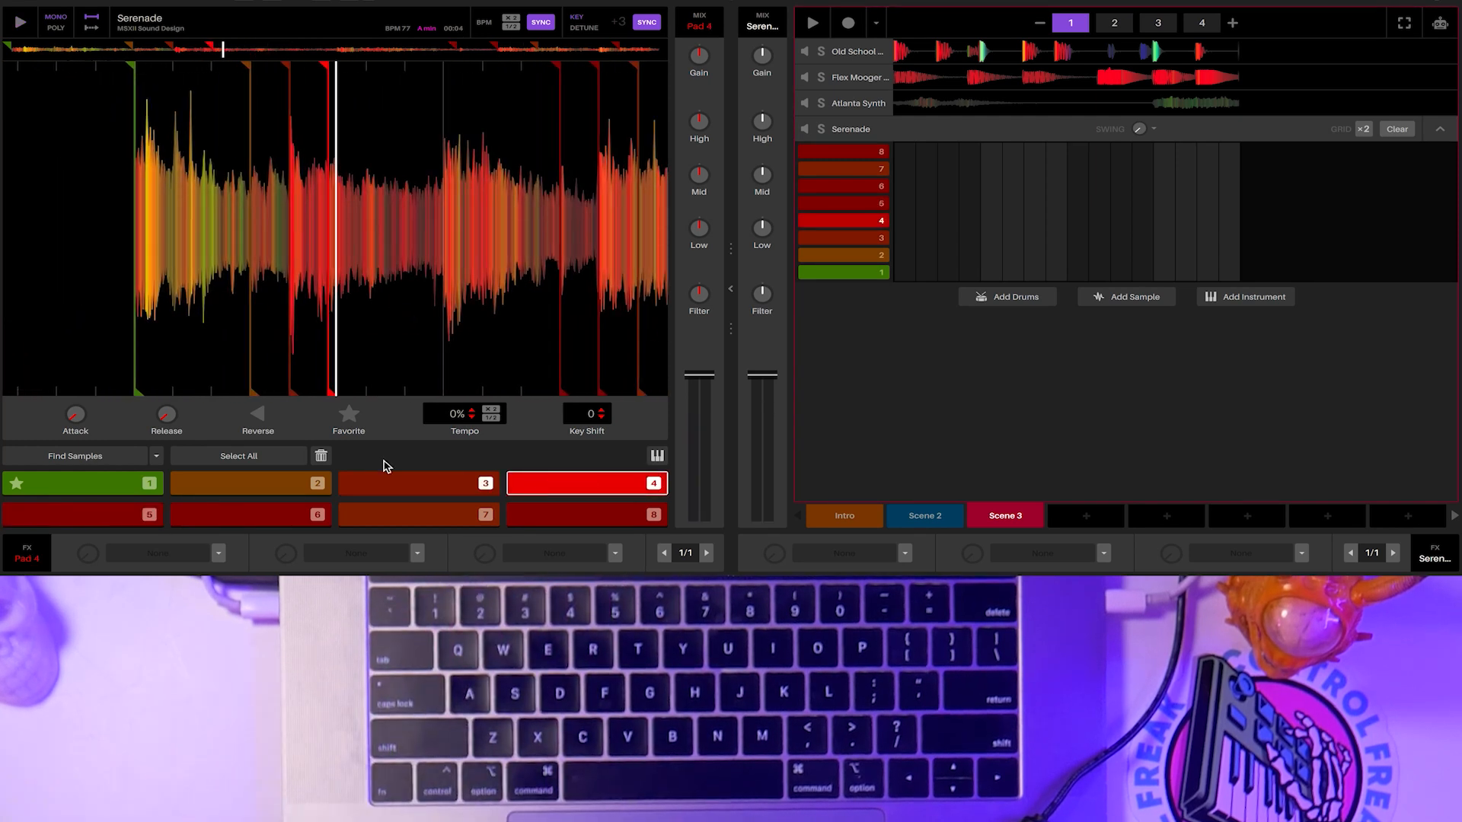
{"action": "left_click", "coordinate": [574, 491]}
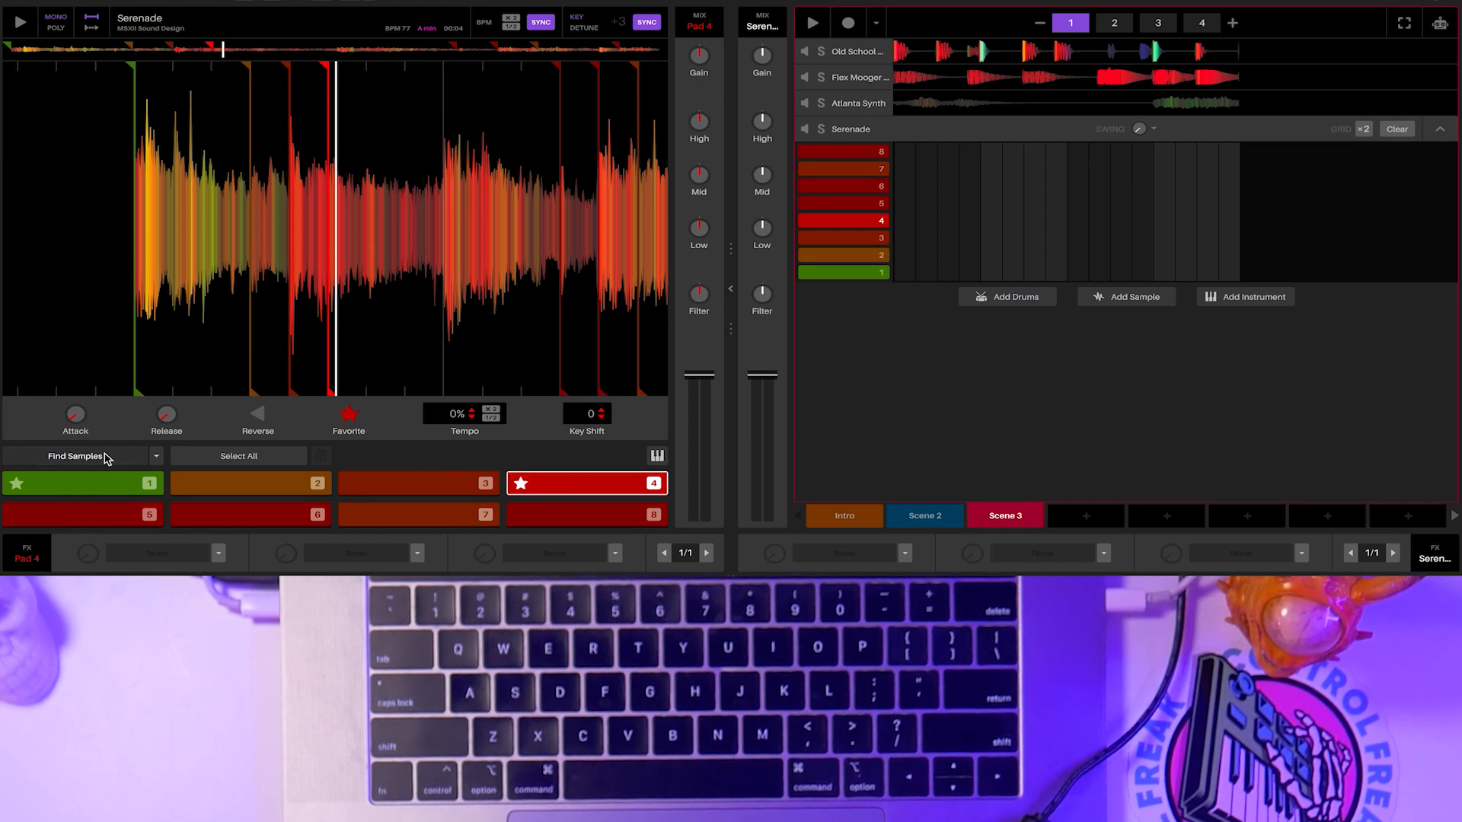
Find new samples for the pads without a star and audition them together with the favorites on pads 1 and 4
{"action": "key", "text": "1"}
{"action": "key", "text": "4"}
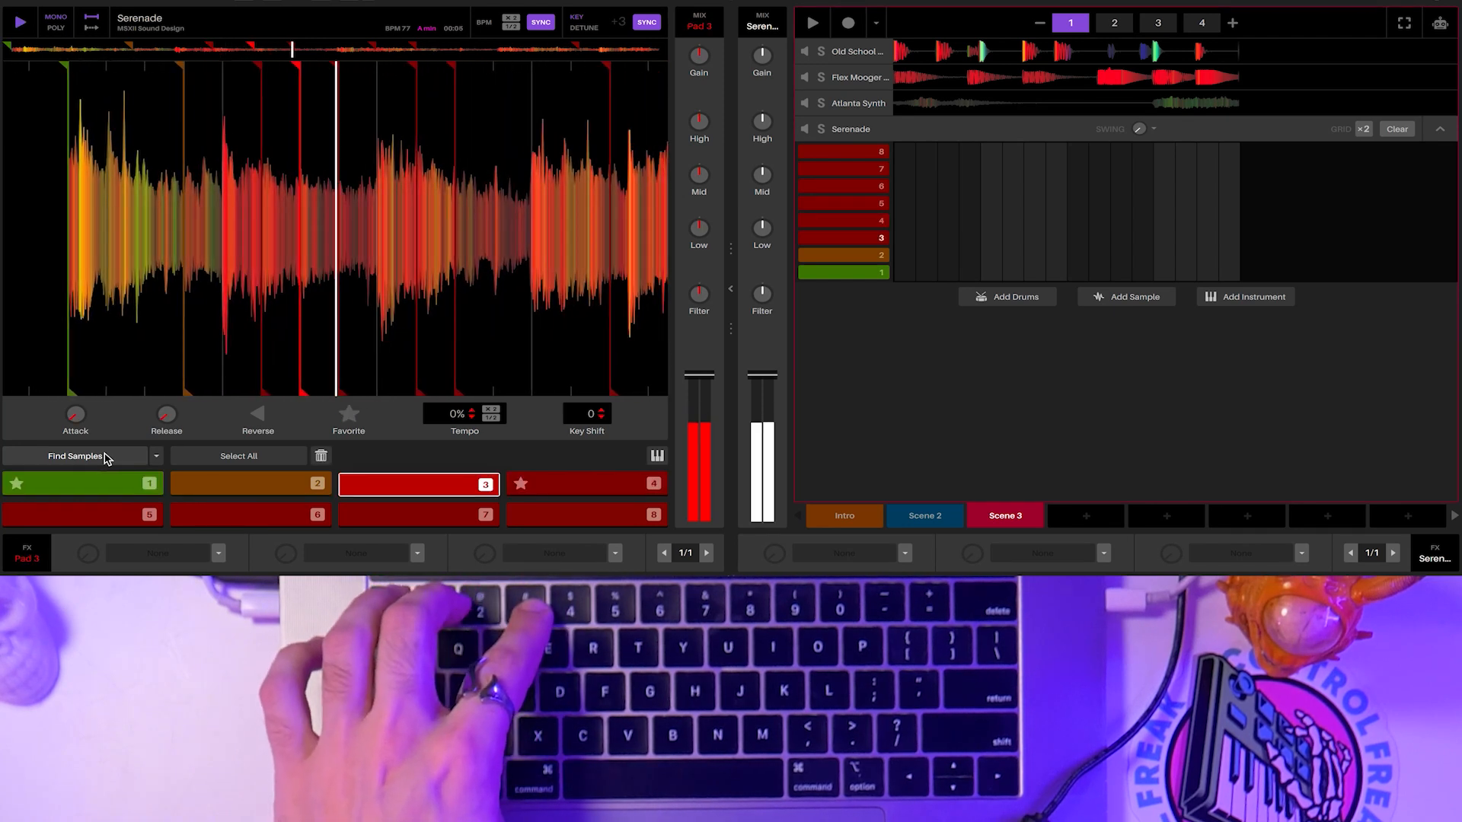
{"action": "key", "text": "4"}
{"action": "key", "text": "5"}
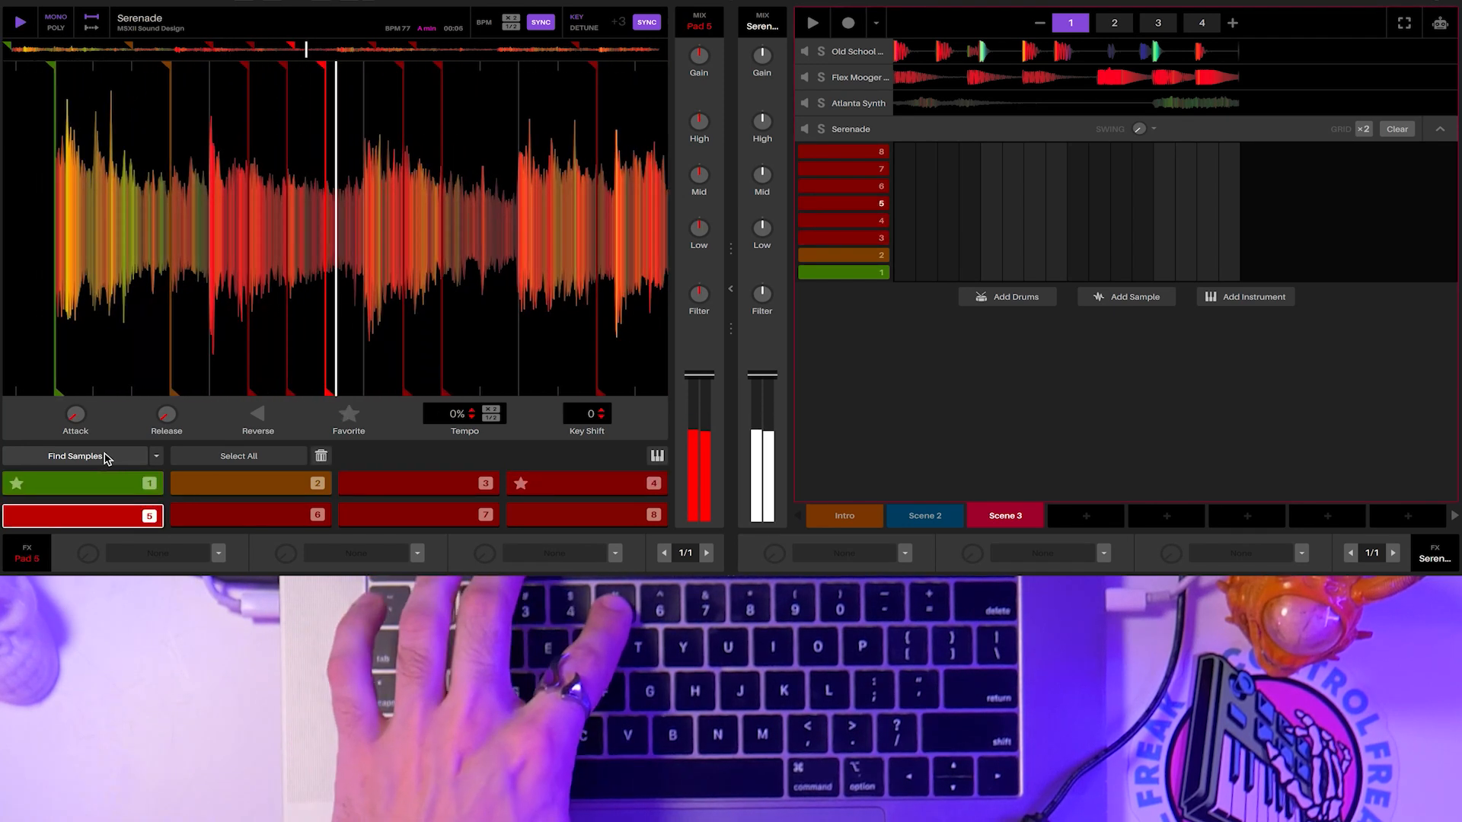
{"action": "key", "text": "6"}
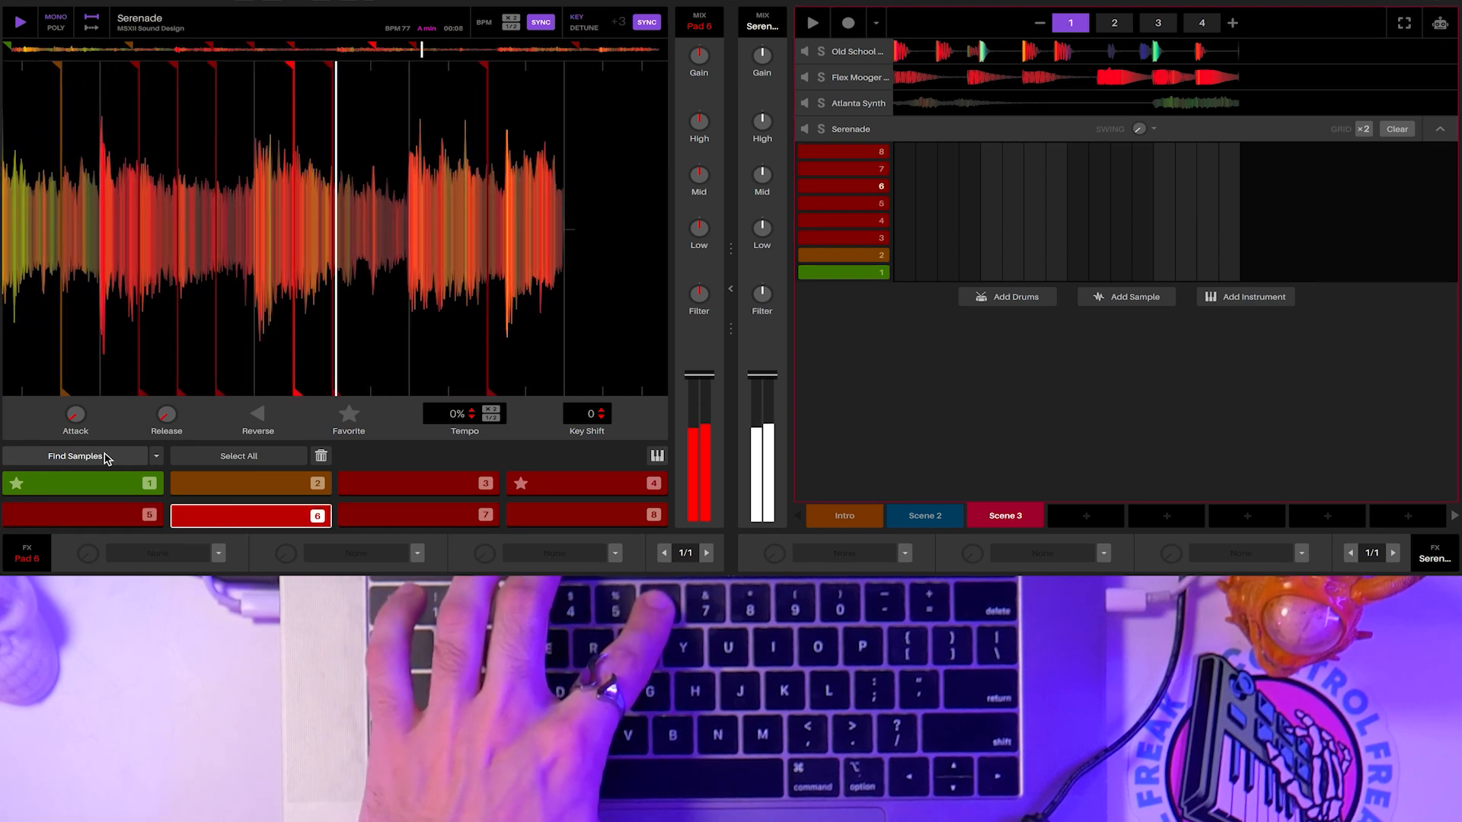
{"action": "key", "text": "5"}
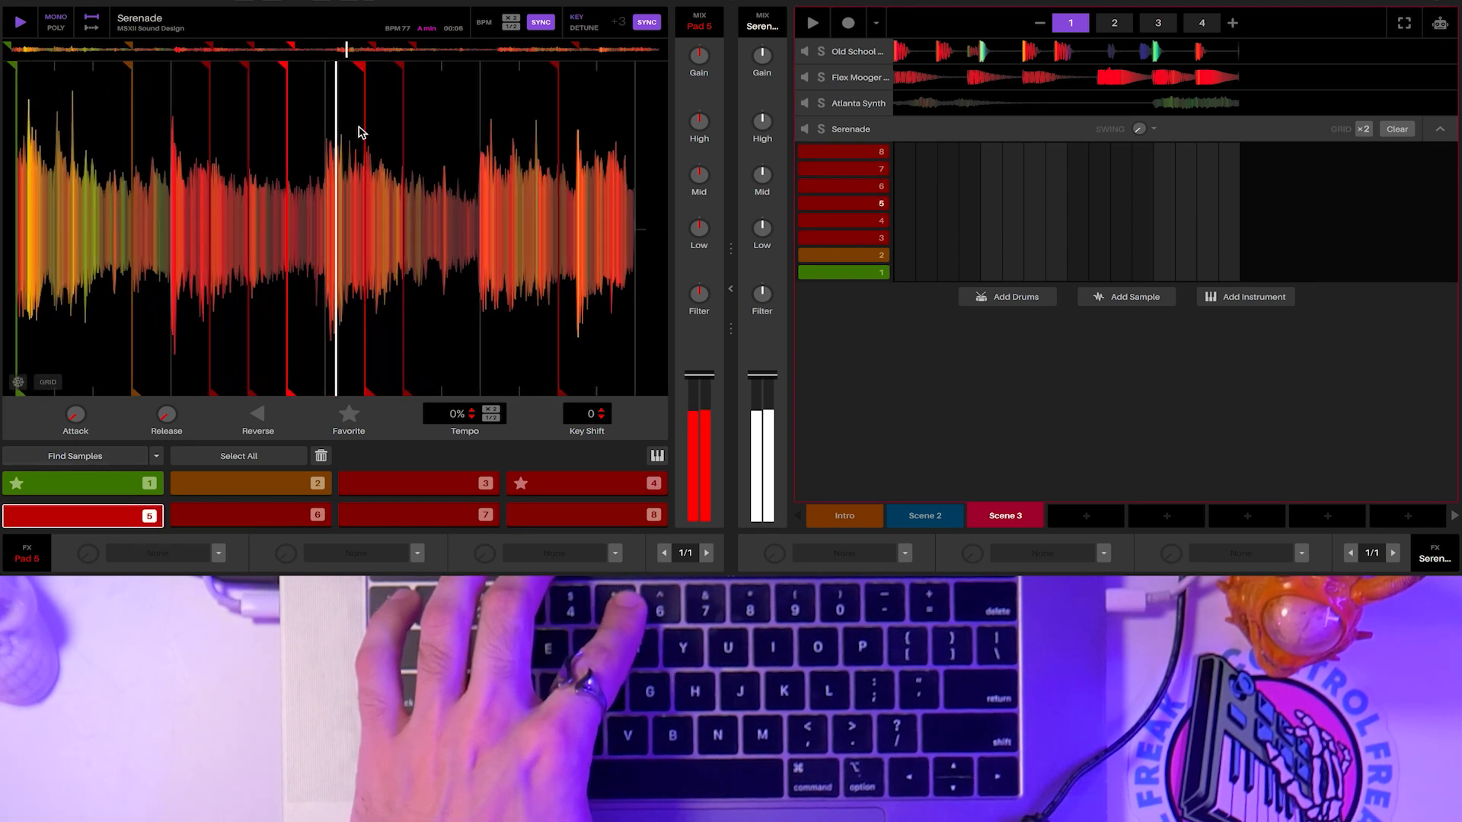
Move the pad 6 slice marker earlier onto the nearby transient and check it by playing pads 1, 4 and 6
{"action": "left_click", "coordinate": [348, 102]}
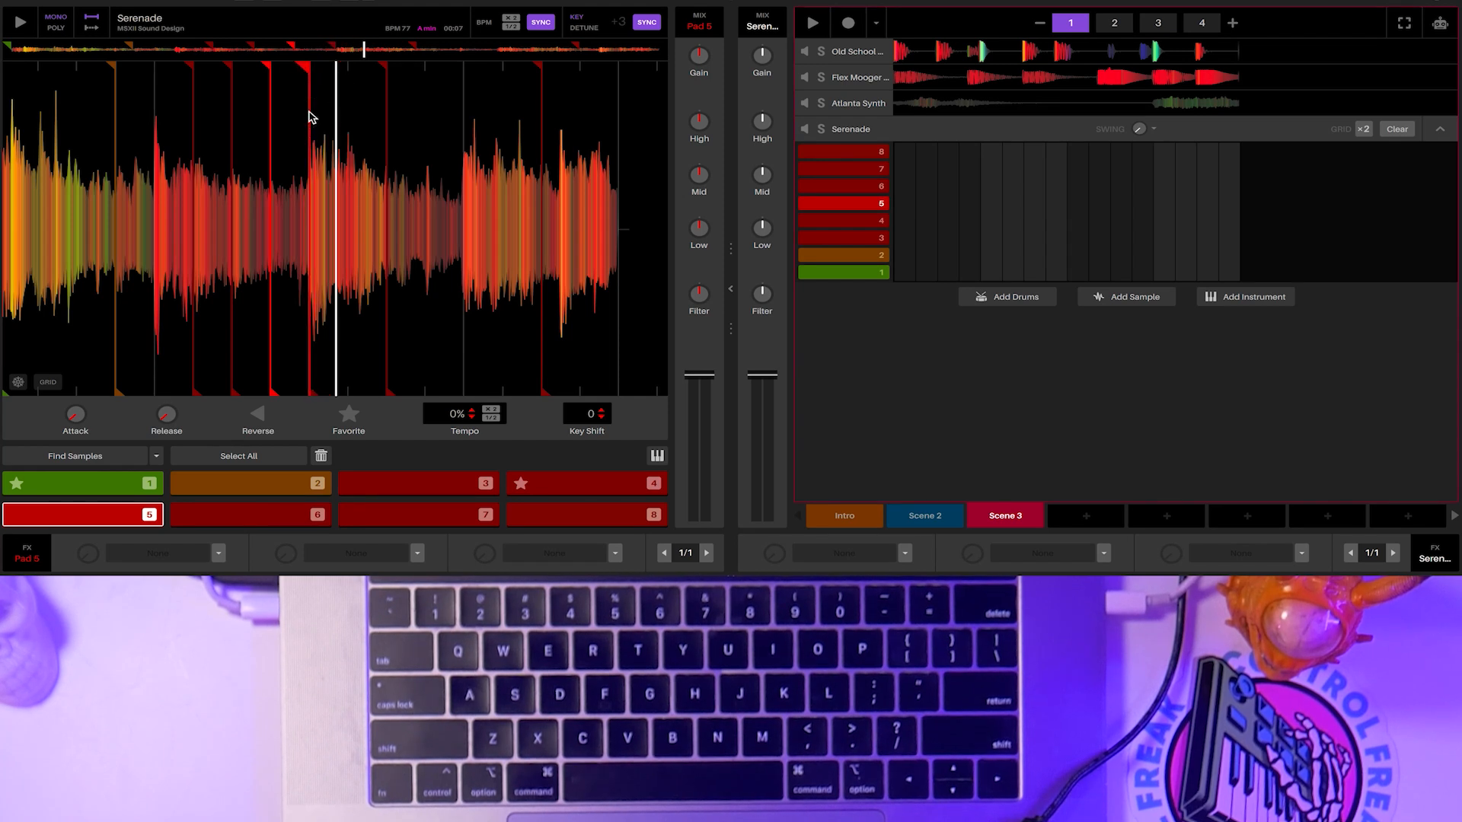
{"action": "key", "text": "6"}
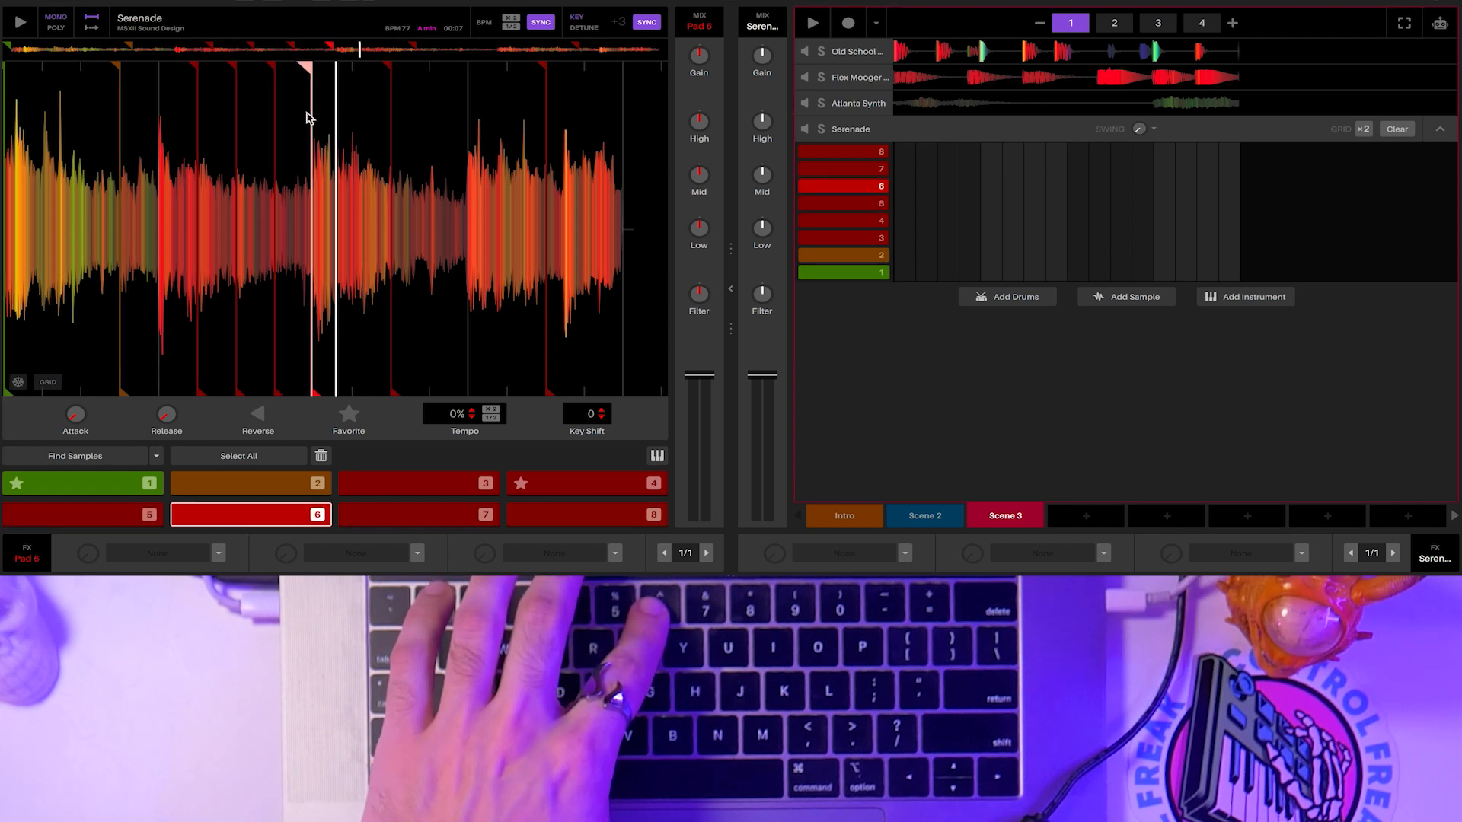
{"action": "key", "text": "6"}
{"action": "key", "text": "1"}
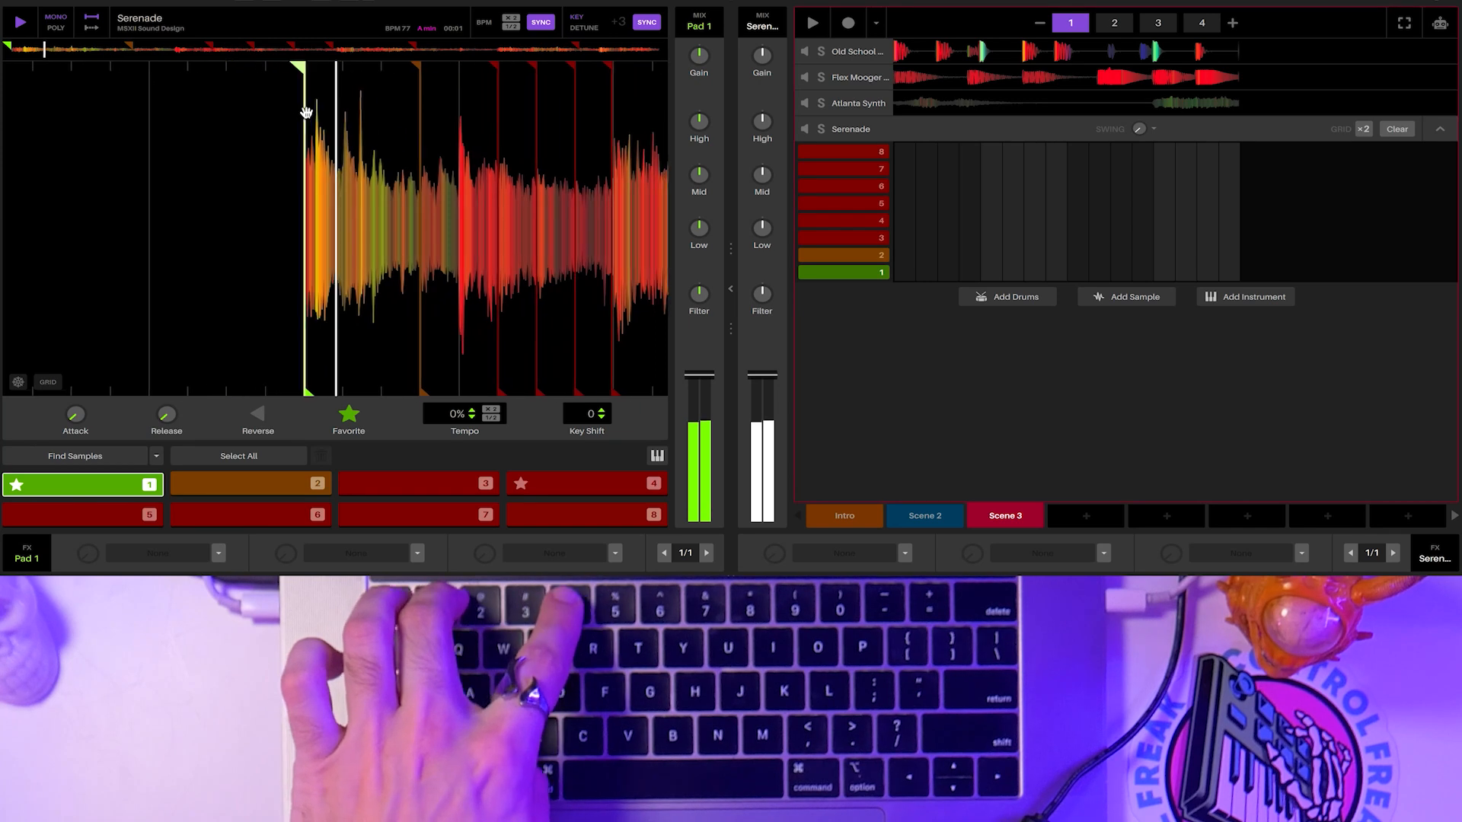
{"action": "key", "text": "4"}
{"action": "key", "text": "6"}
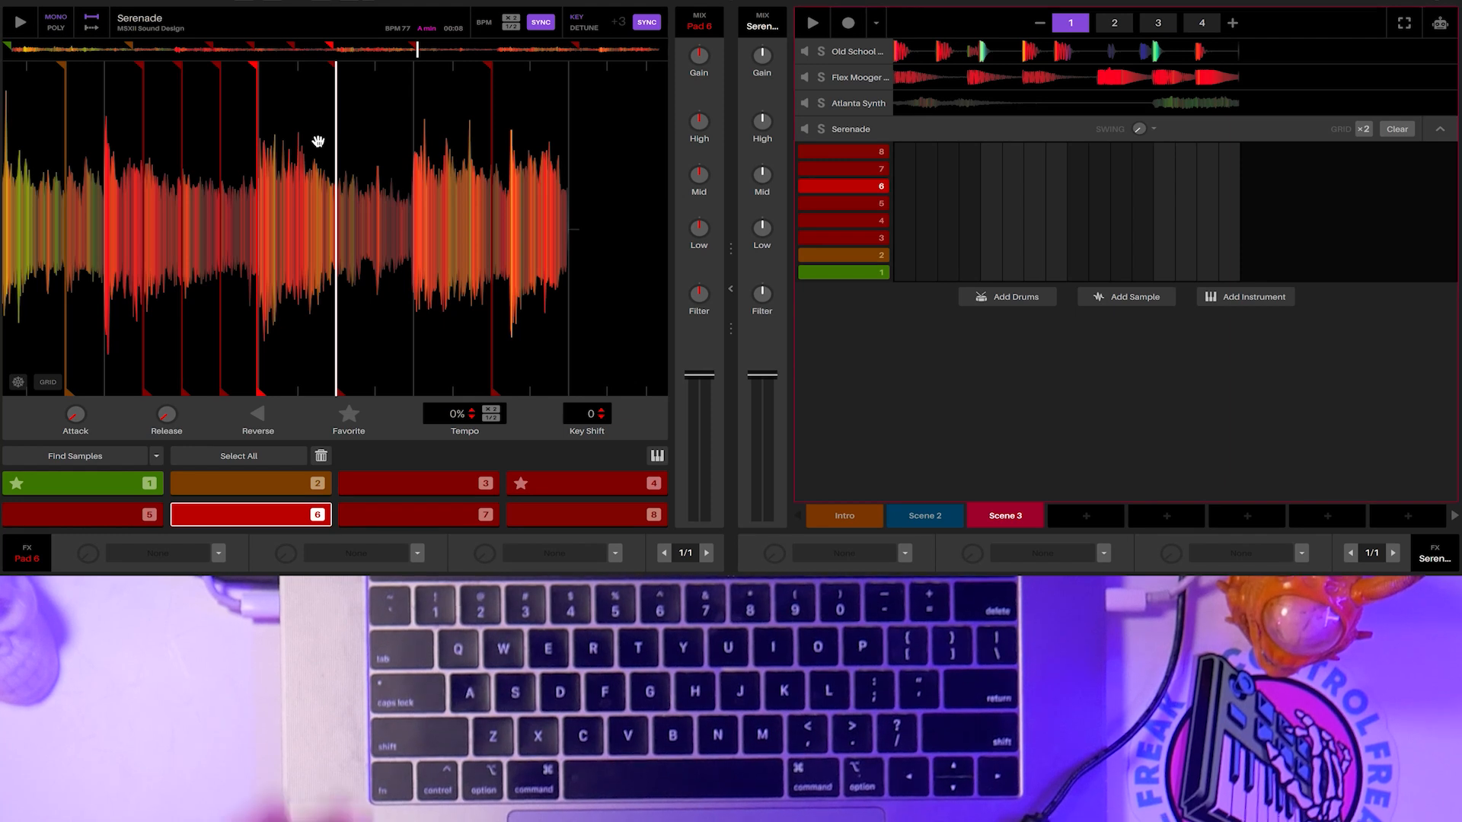
Lengthen the Release of pad 1 to about 1.43 s and raise the Release of pad 4
{"action": "key", "text": "1"}
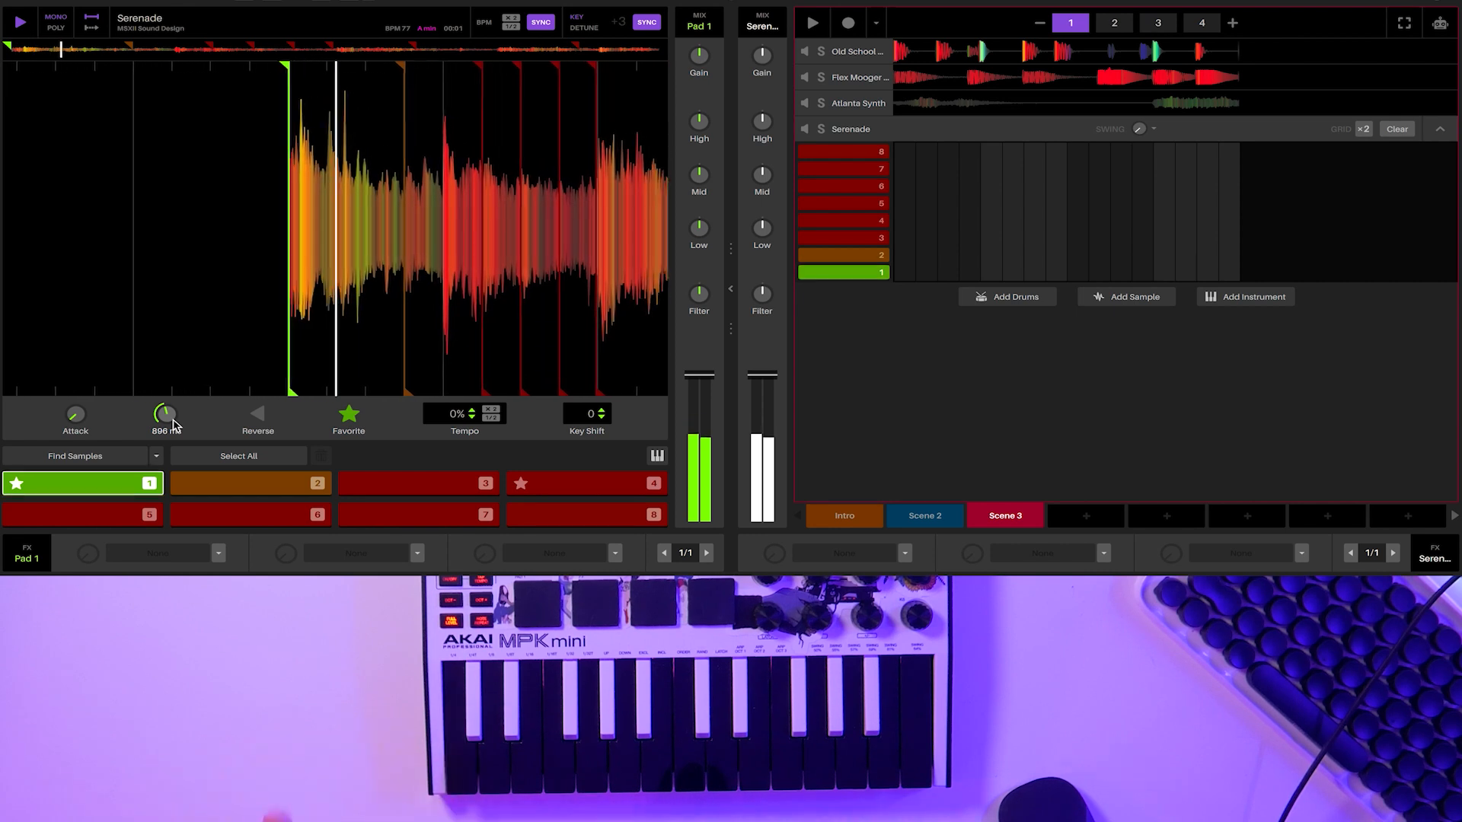
{"action": "left_click_drag", "start_coordinate": [174, 425], "coordinate": [174, 396]}
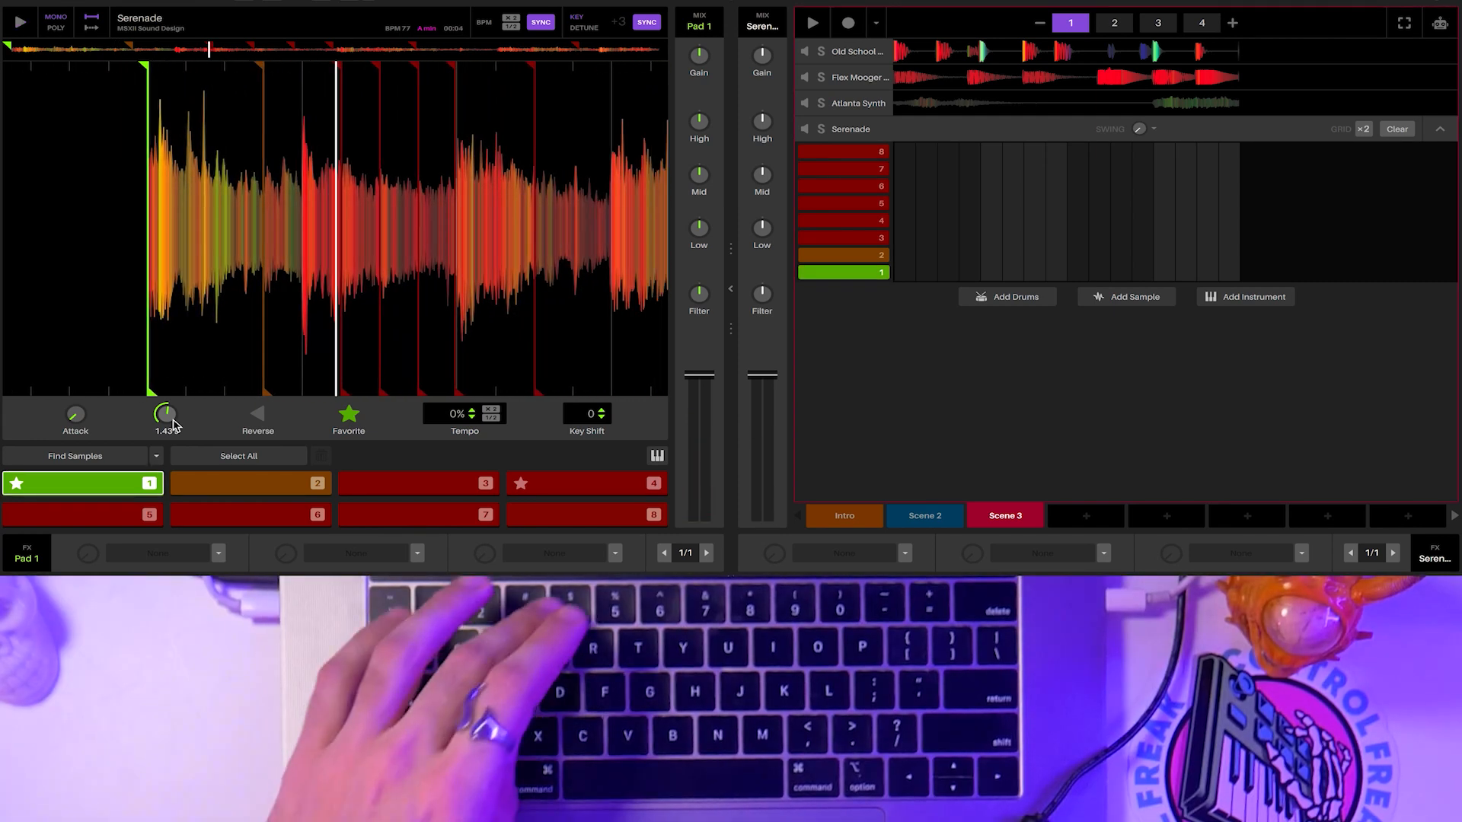
{"action": "key", "text": "4"}
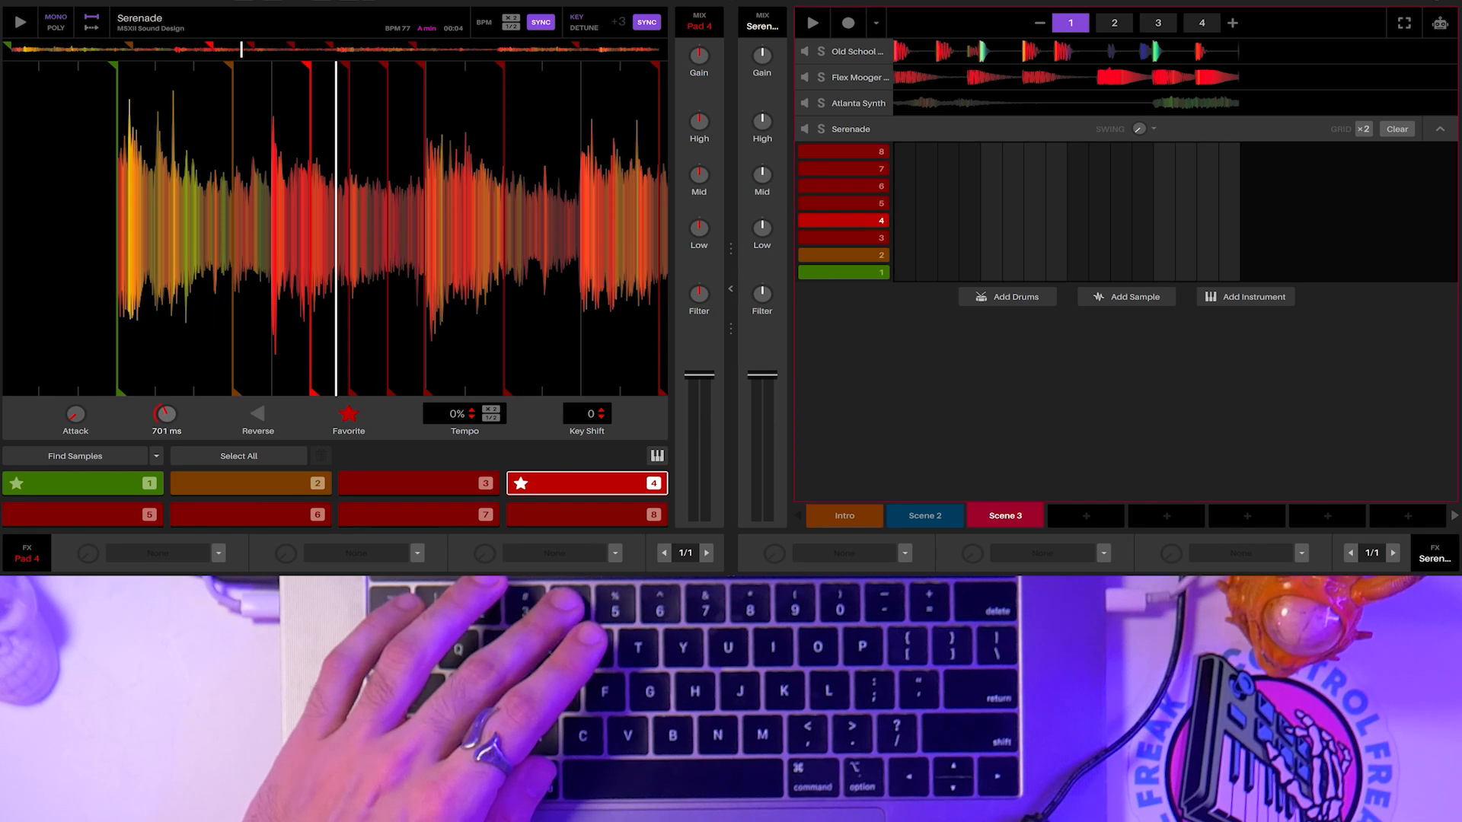
Mark the slice on pad 6 as a favorite and lengthen its Release, checking the sound by replaying the pad
{"action": "key", "text": "6"}
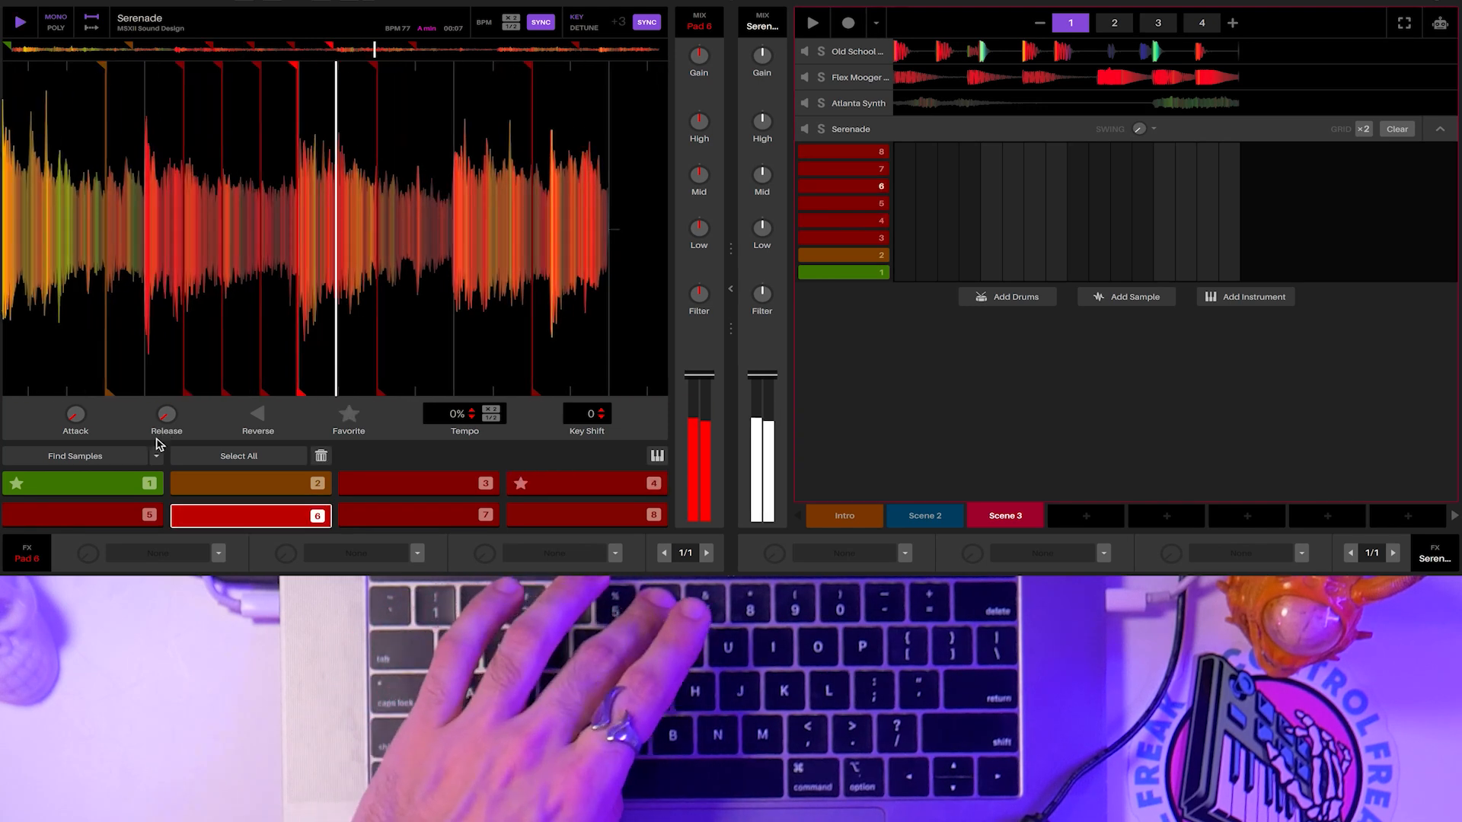
{"action": "left_click", "coordinate": [347, 416]}
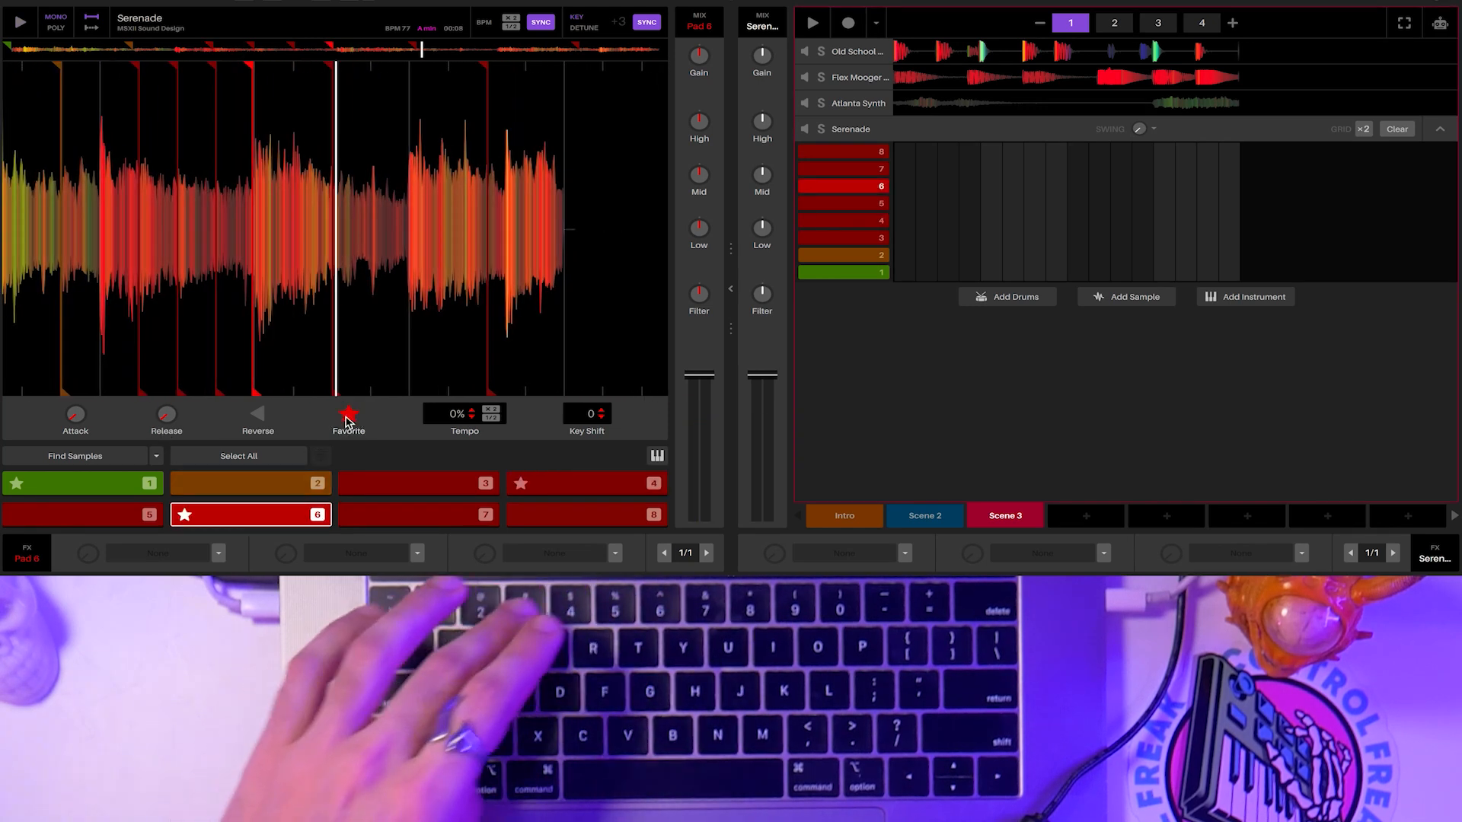
{"action": "key", "text": "6"}
{"action": "scroll", "coordinate": [171, 416], "scroll_direction": "up", "scroll_amount": 5}
{"action": "key", "text": "6"}
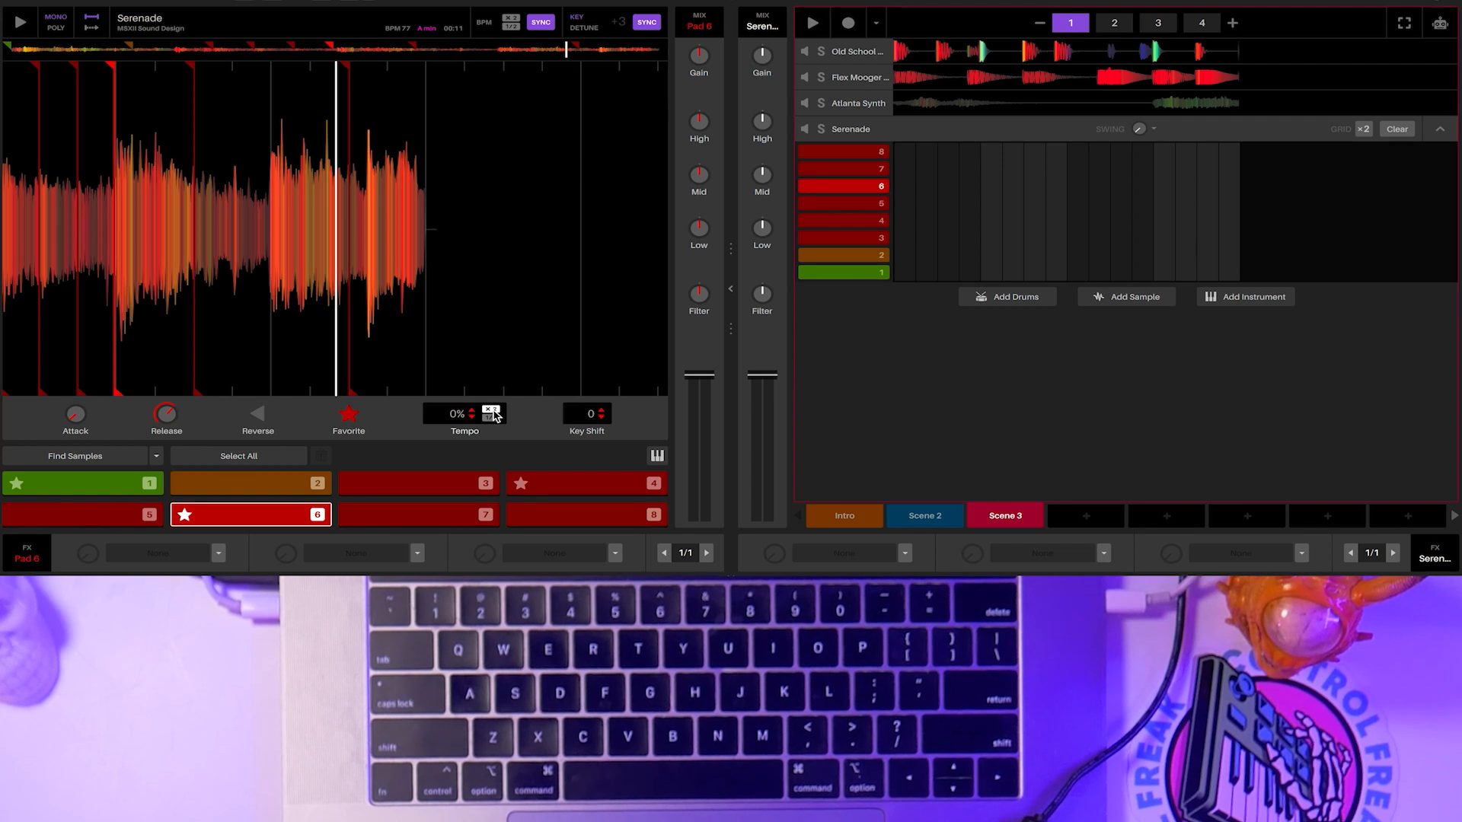
Audition the favorite slices on pads 1, 4 and 6 in sequence without the beat
{"action": "key", "text": "1"}
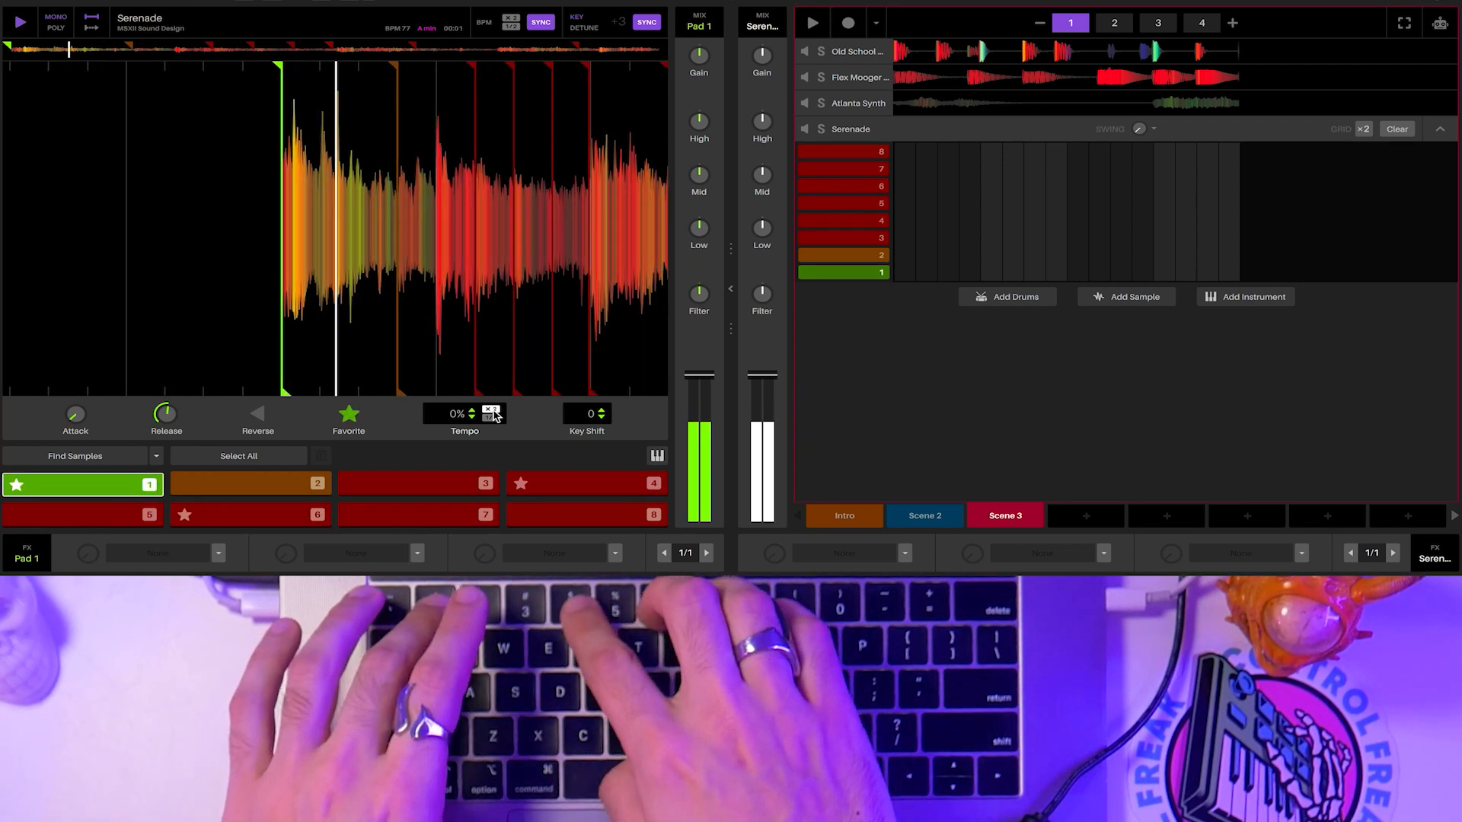
{"action": "key", "text": "4"}
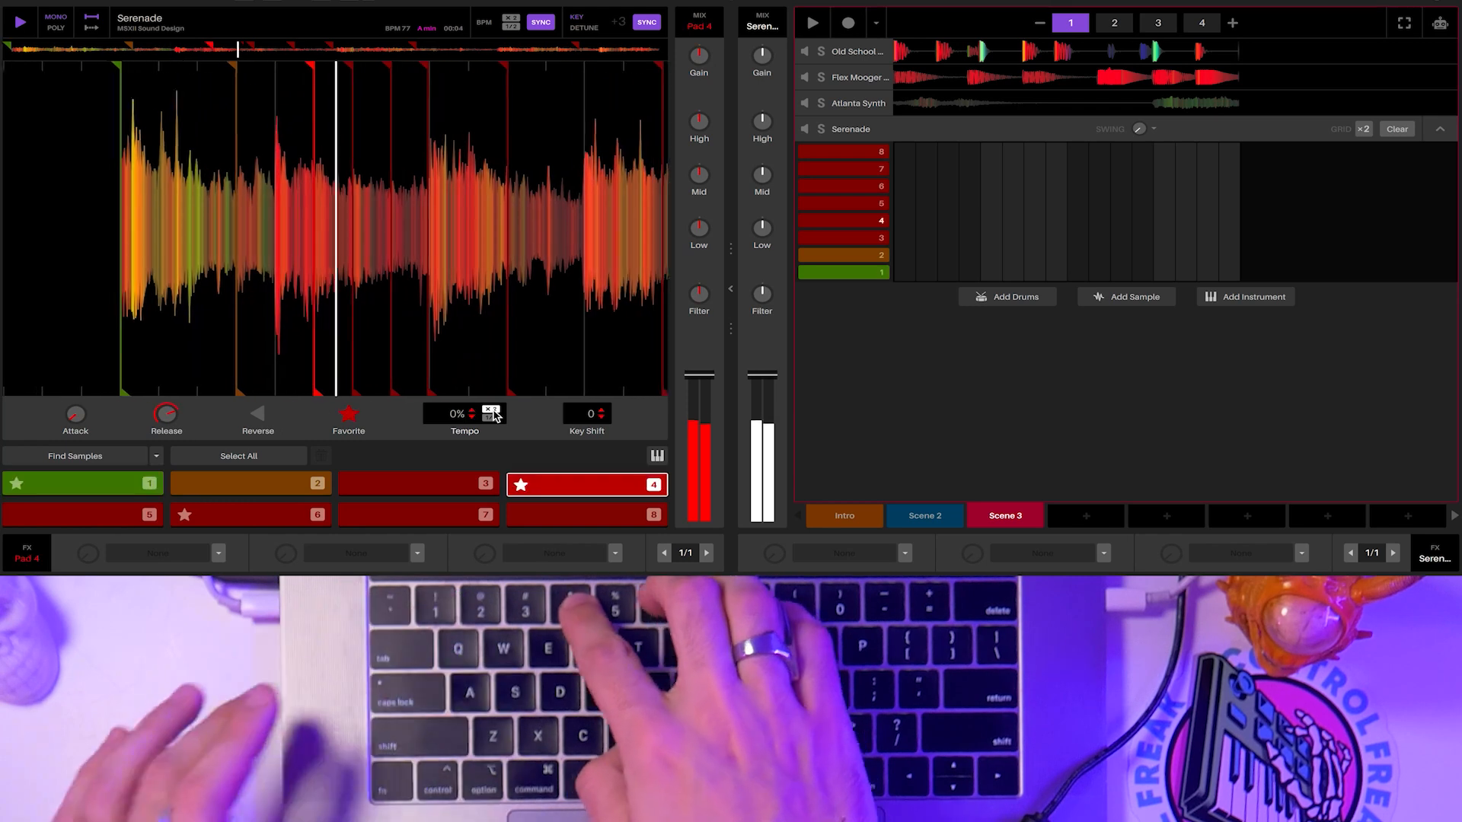
{"action": "key", "text": "6"}
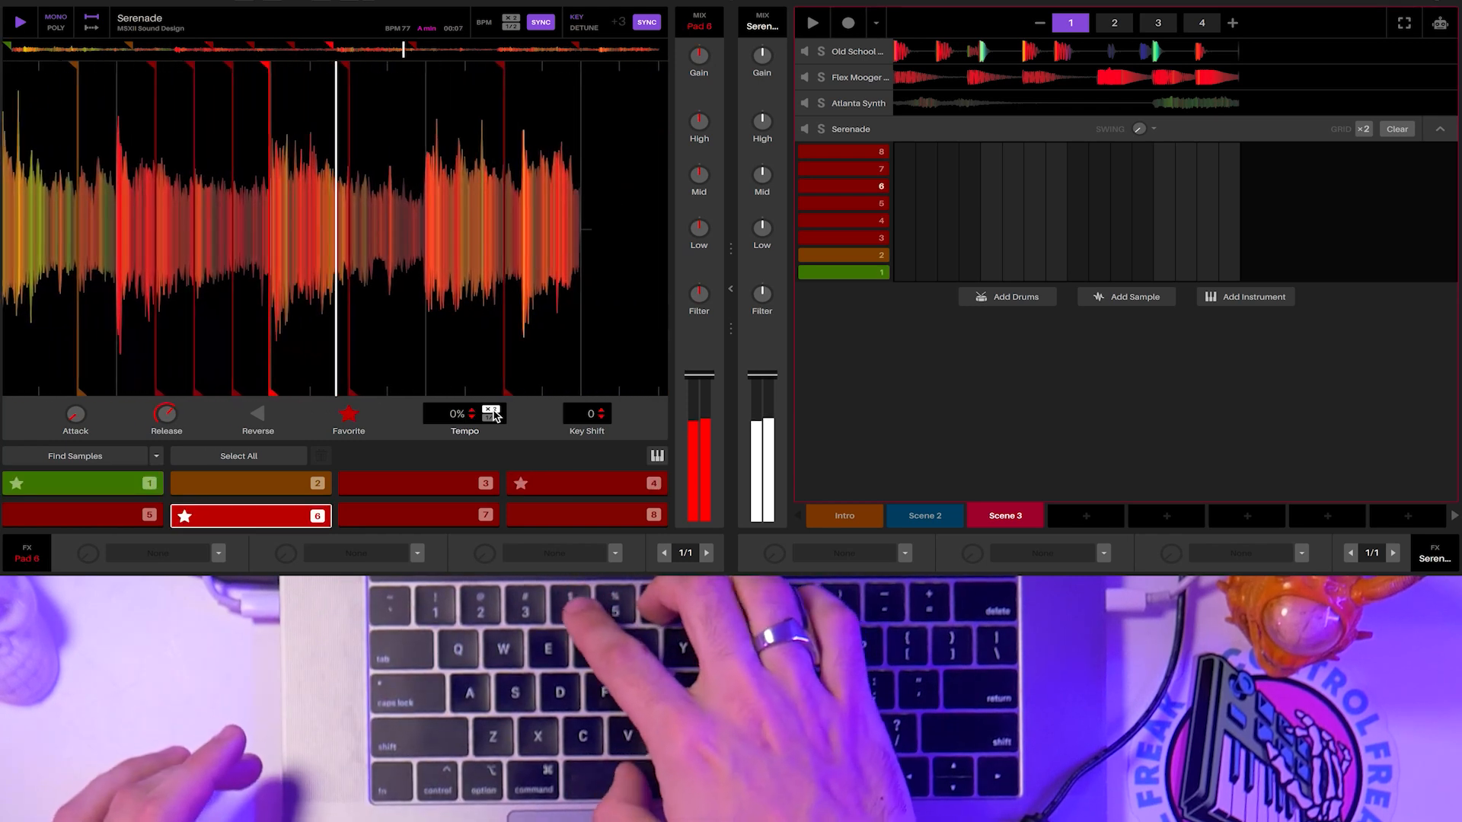
Rehearse the Serenade slices on pads 1, 4 and 6 in sequence over the Scene 3 beat
{"action": "key", "text": "space"}
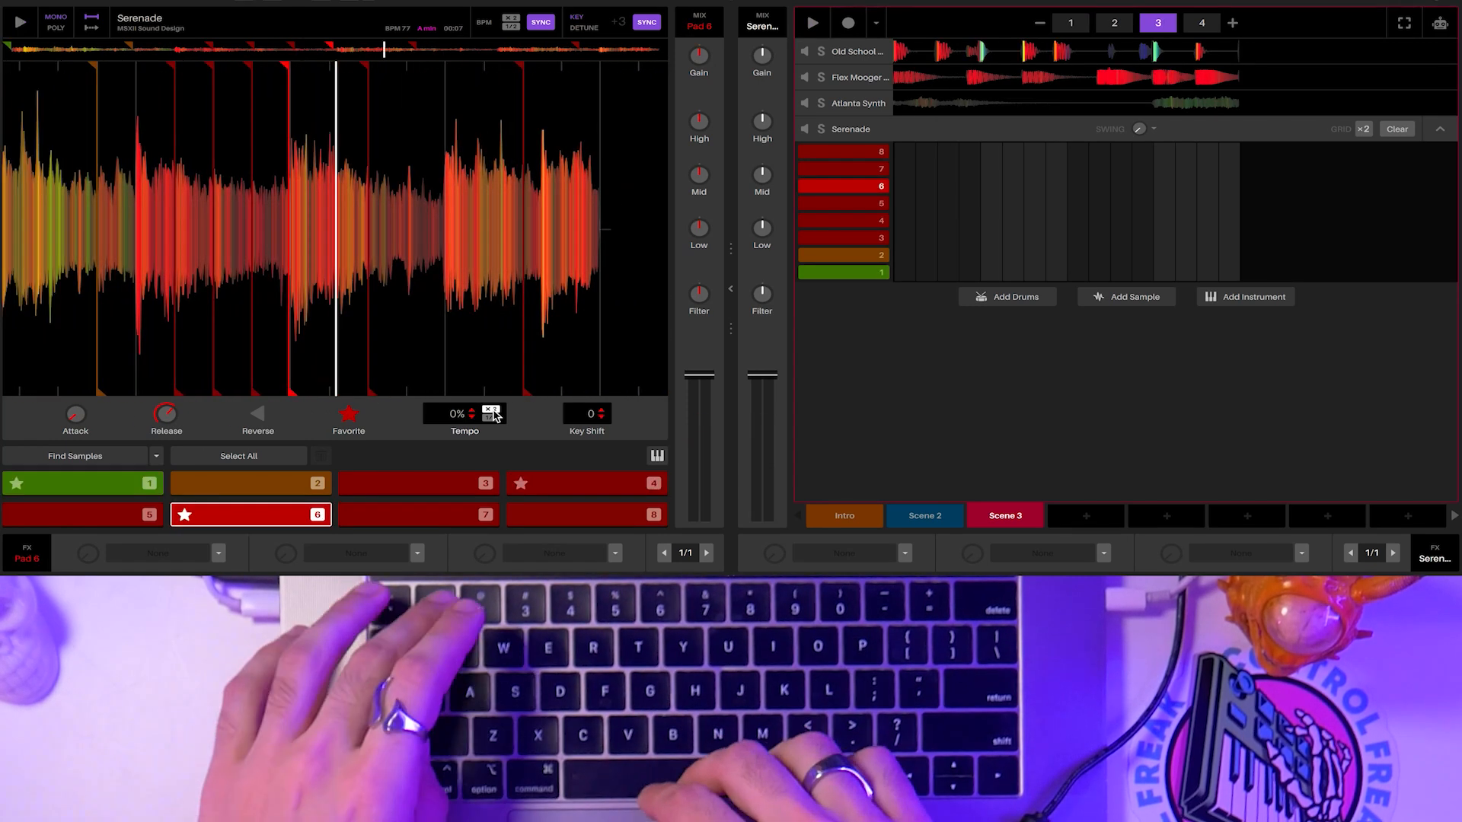
{"action": "key", "text": "1"}
{"action": "key", "text": "space"}
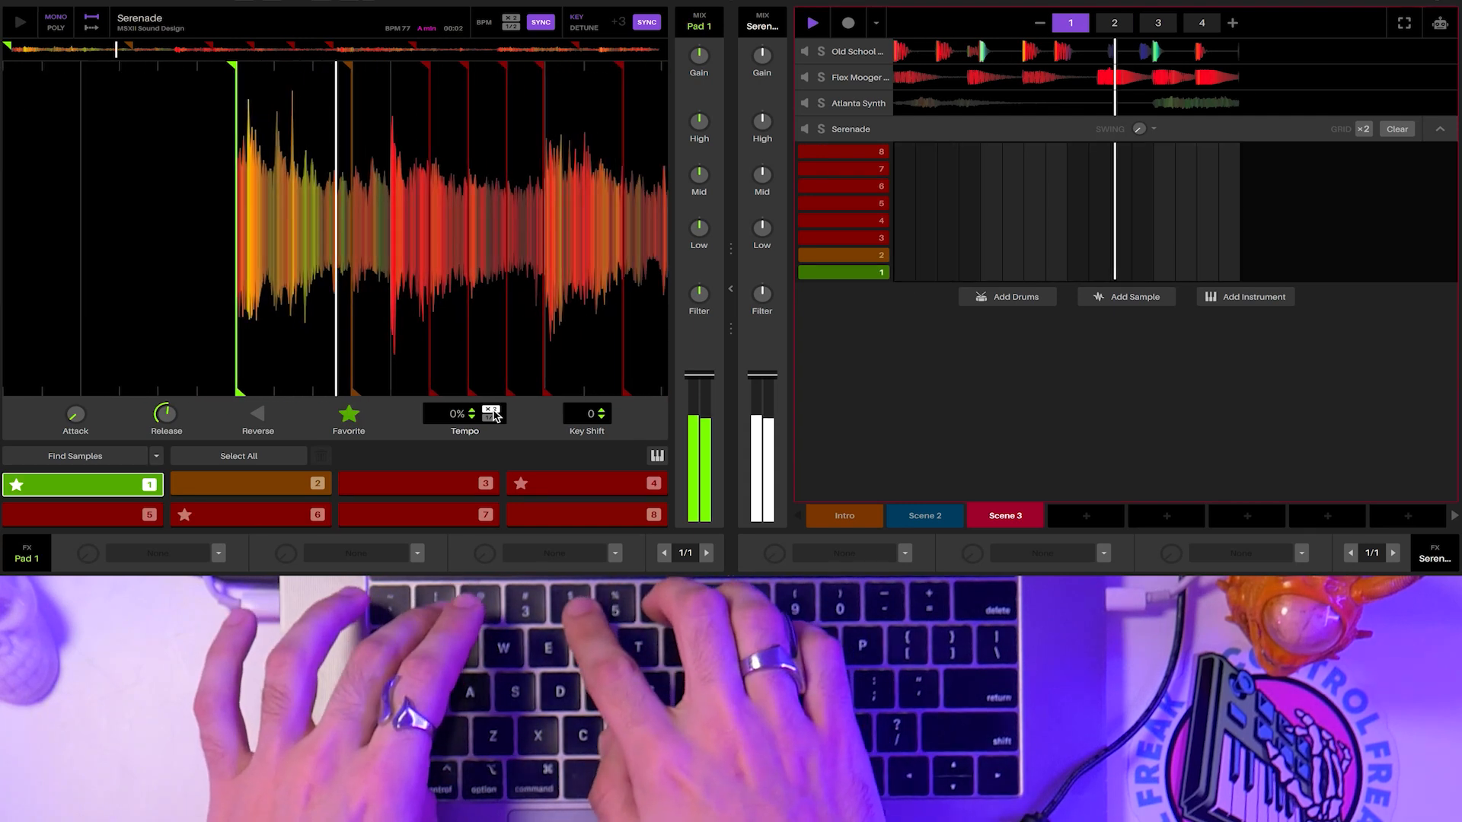
{"action": "key", "text": "4"}
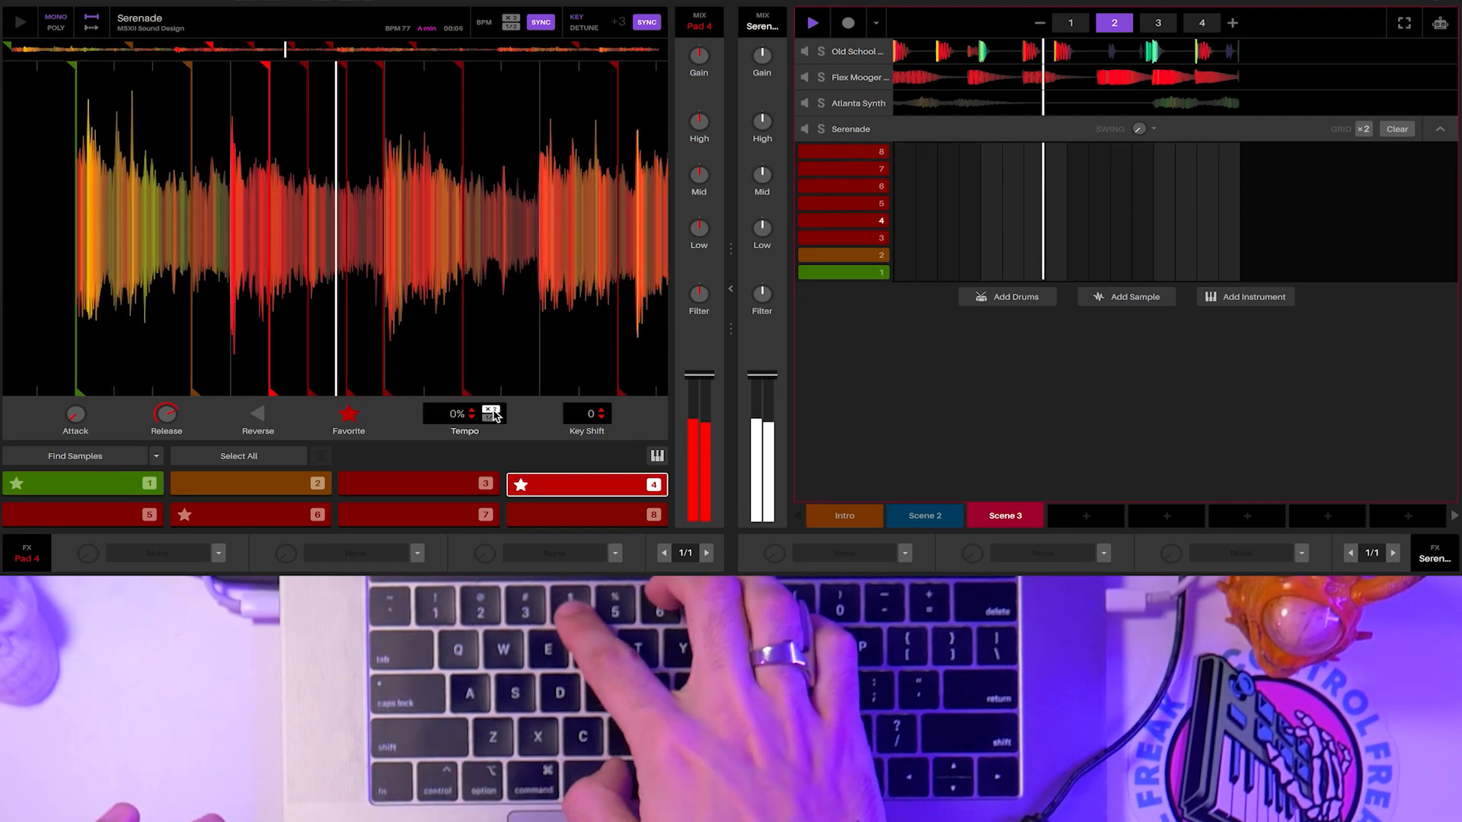
{"action": "key", "text": "6"}
{"action": "key", "text": "1"}
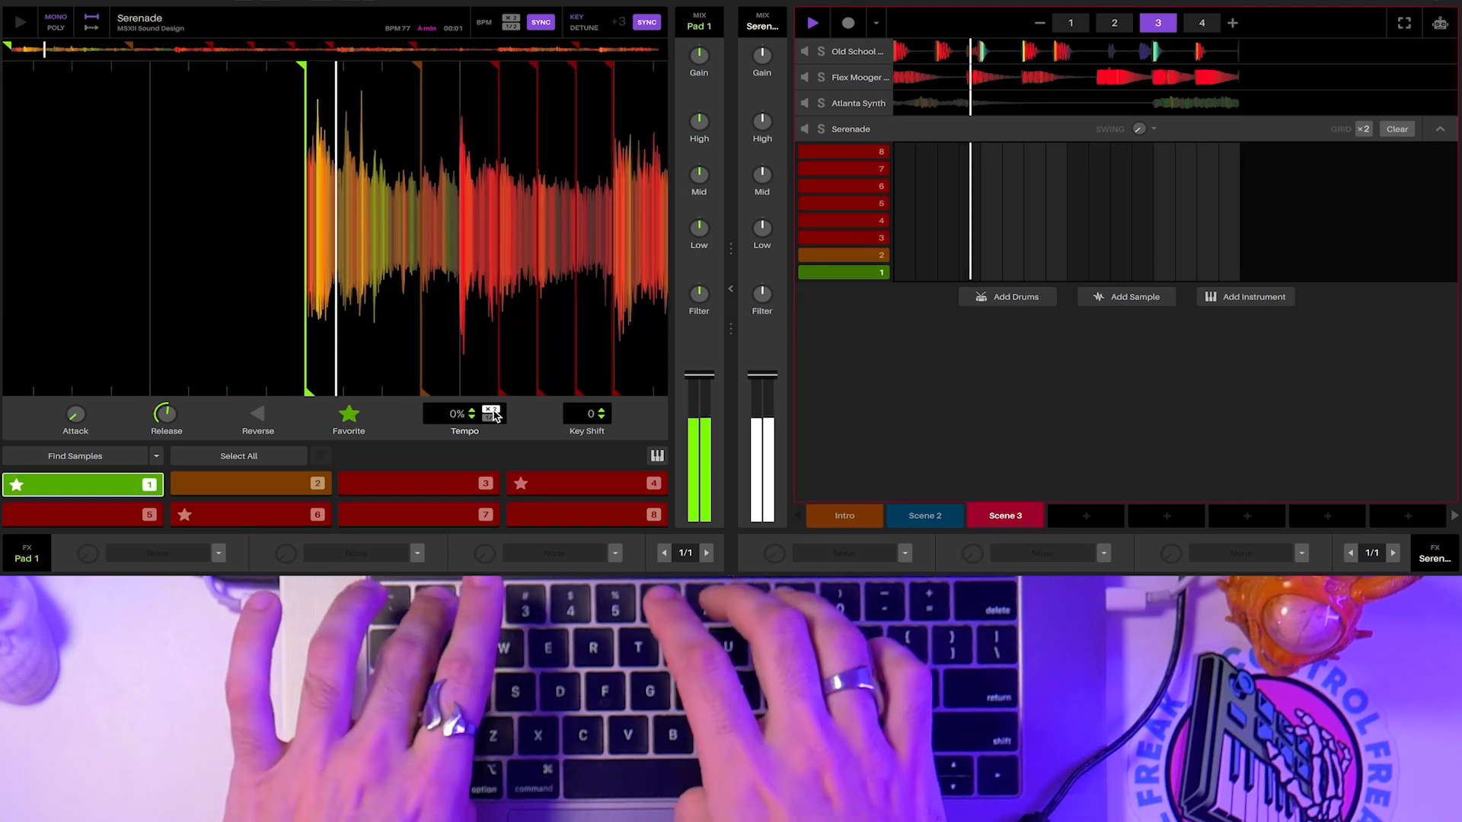
{"action": "key", "text": "1"}
{"action": "key", "text": "4"}
{"action": "key", "text": "6"}
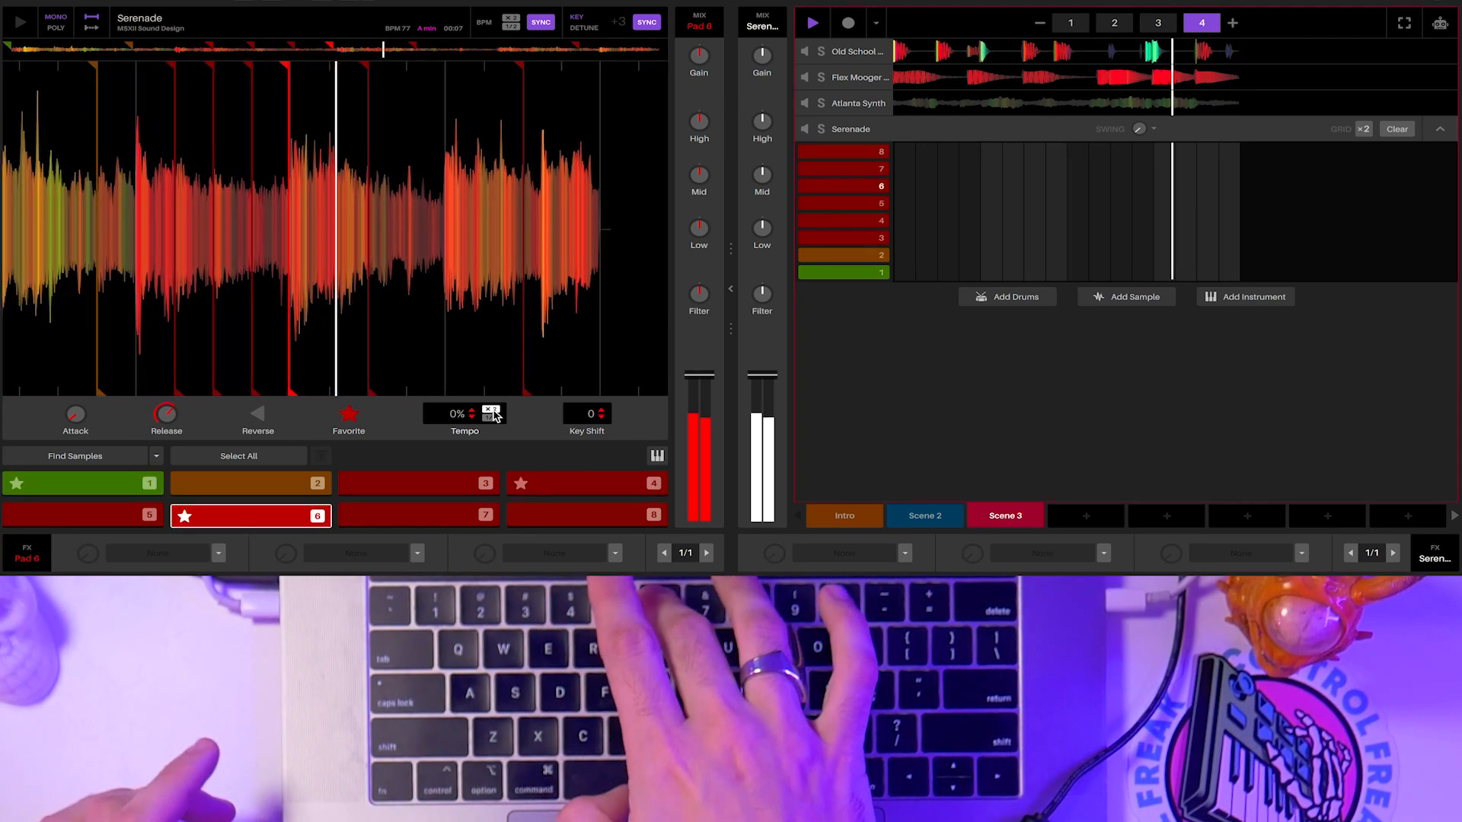
{"action": "key", "text": "1"}
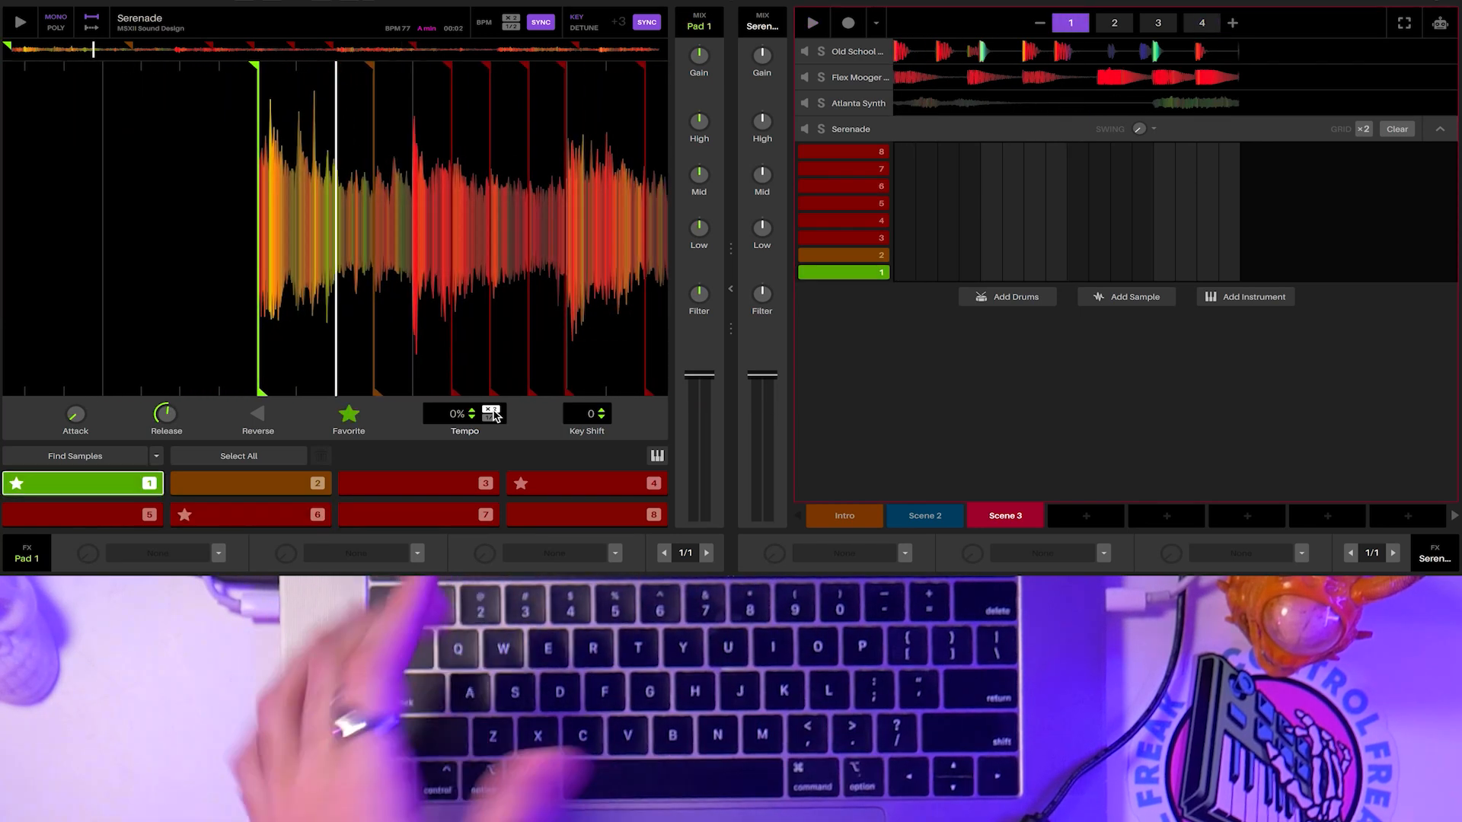
{"action": "key", "text": "6"}
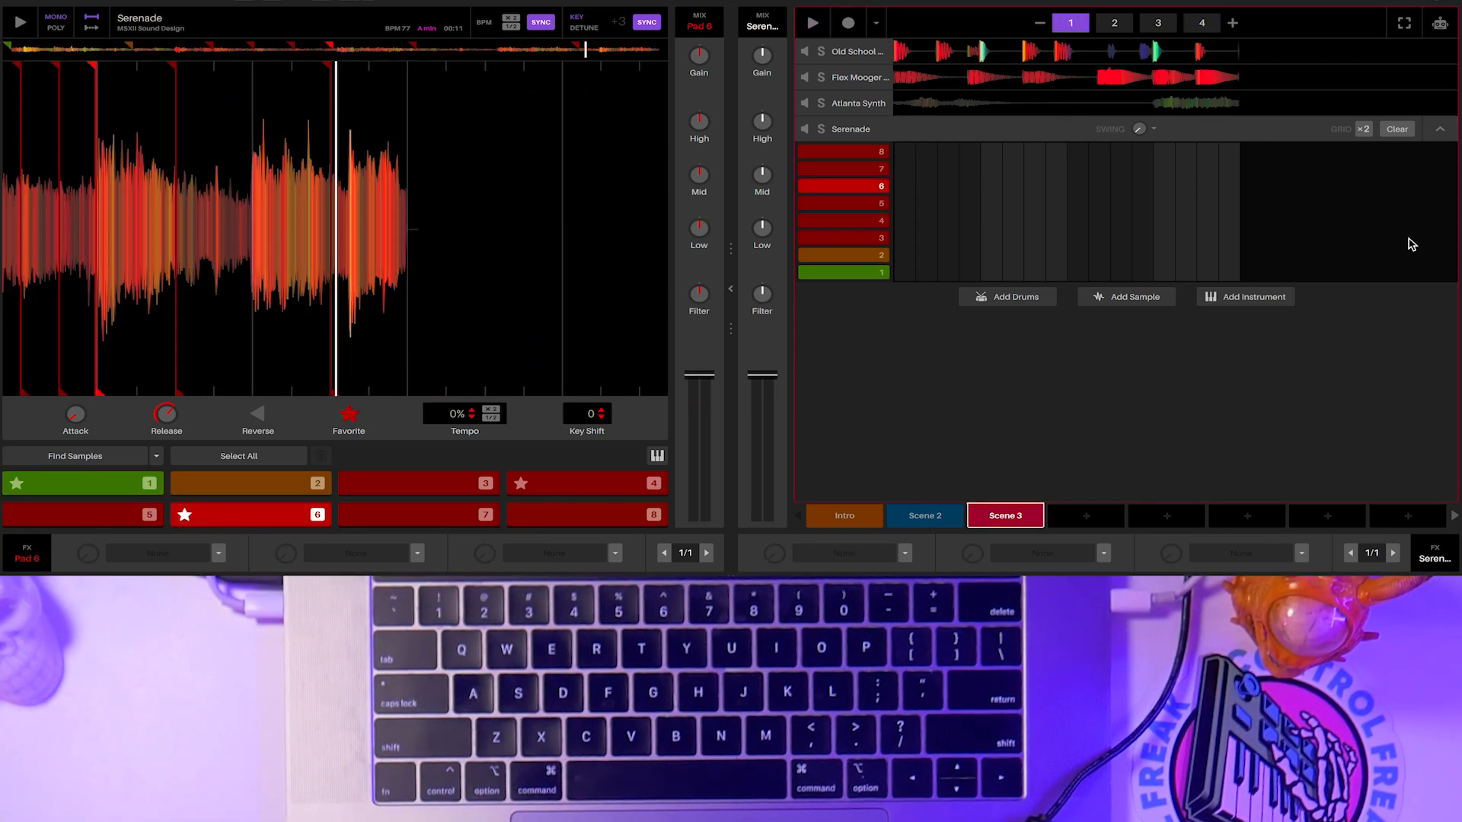
Record a four-bar Serenade pattern in Scene 3 by playing pads 1, 4 and 6 along with the beat
{"action": "left_click", "coordinate": [848, 24]}
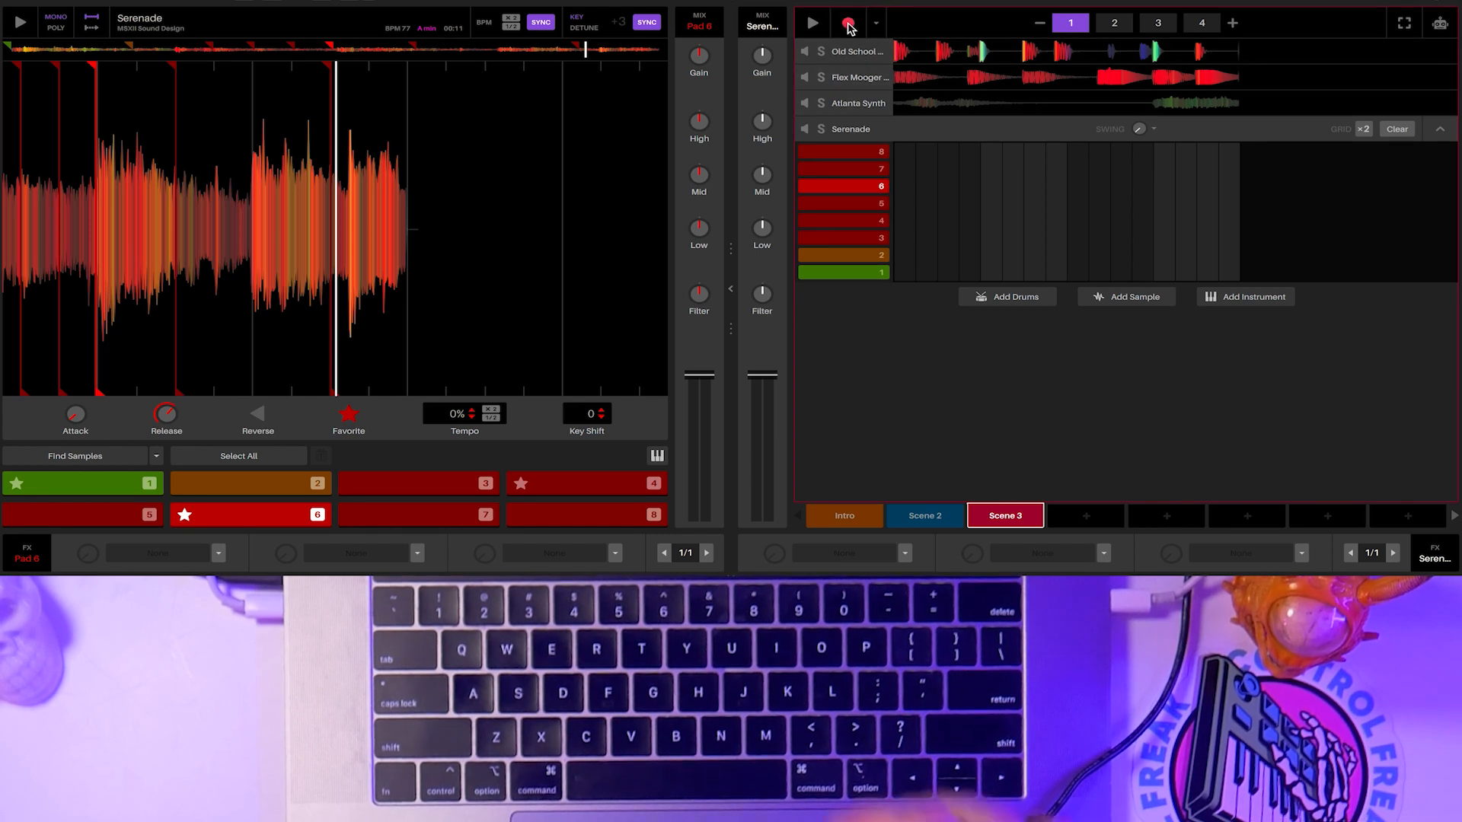
{"action": "key", "text": "1"}
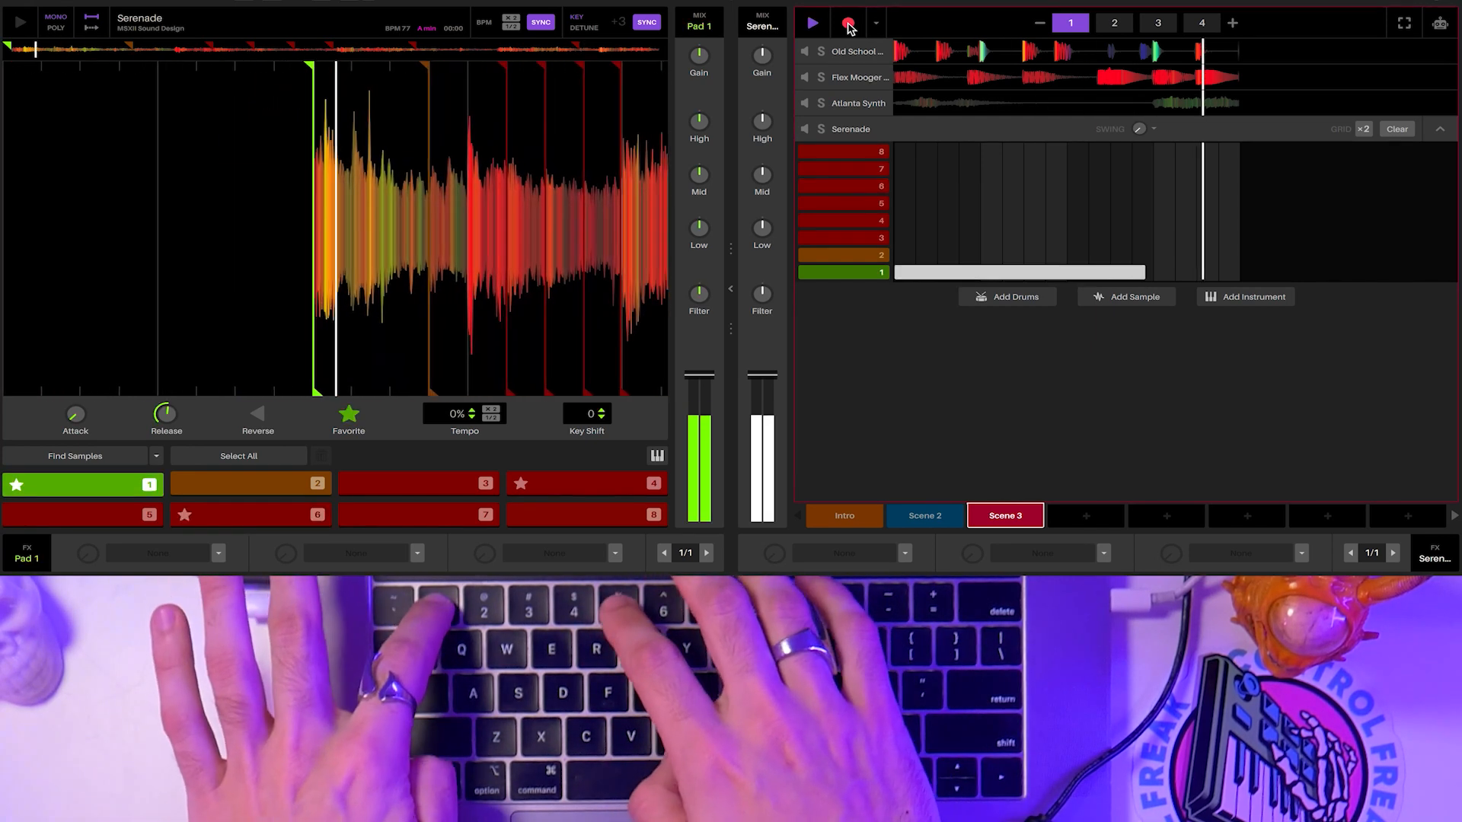
{"action": "key", "text": "4"}
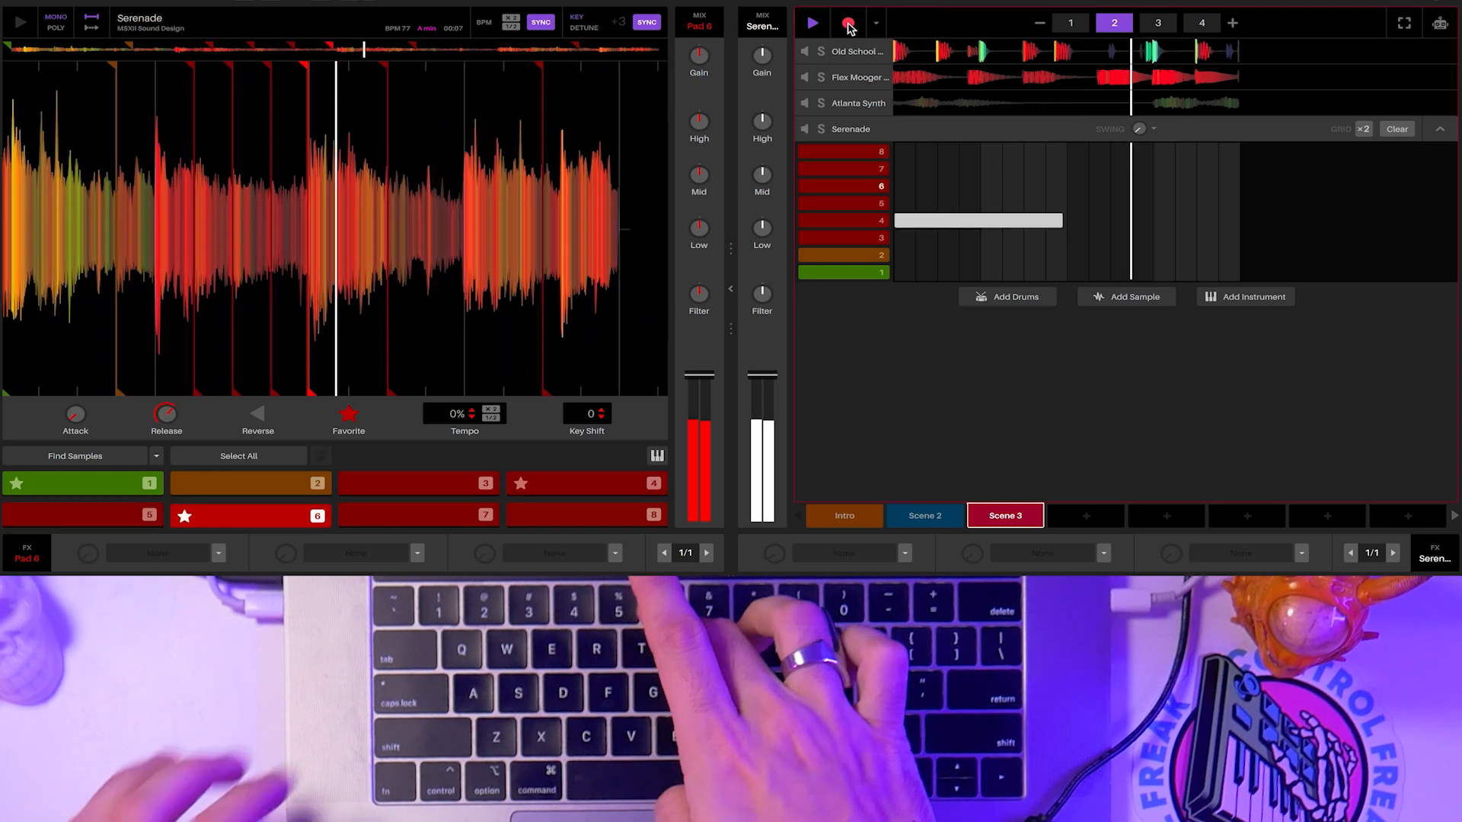
{"action": "key", "text": "1"}
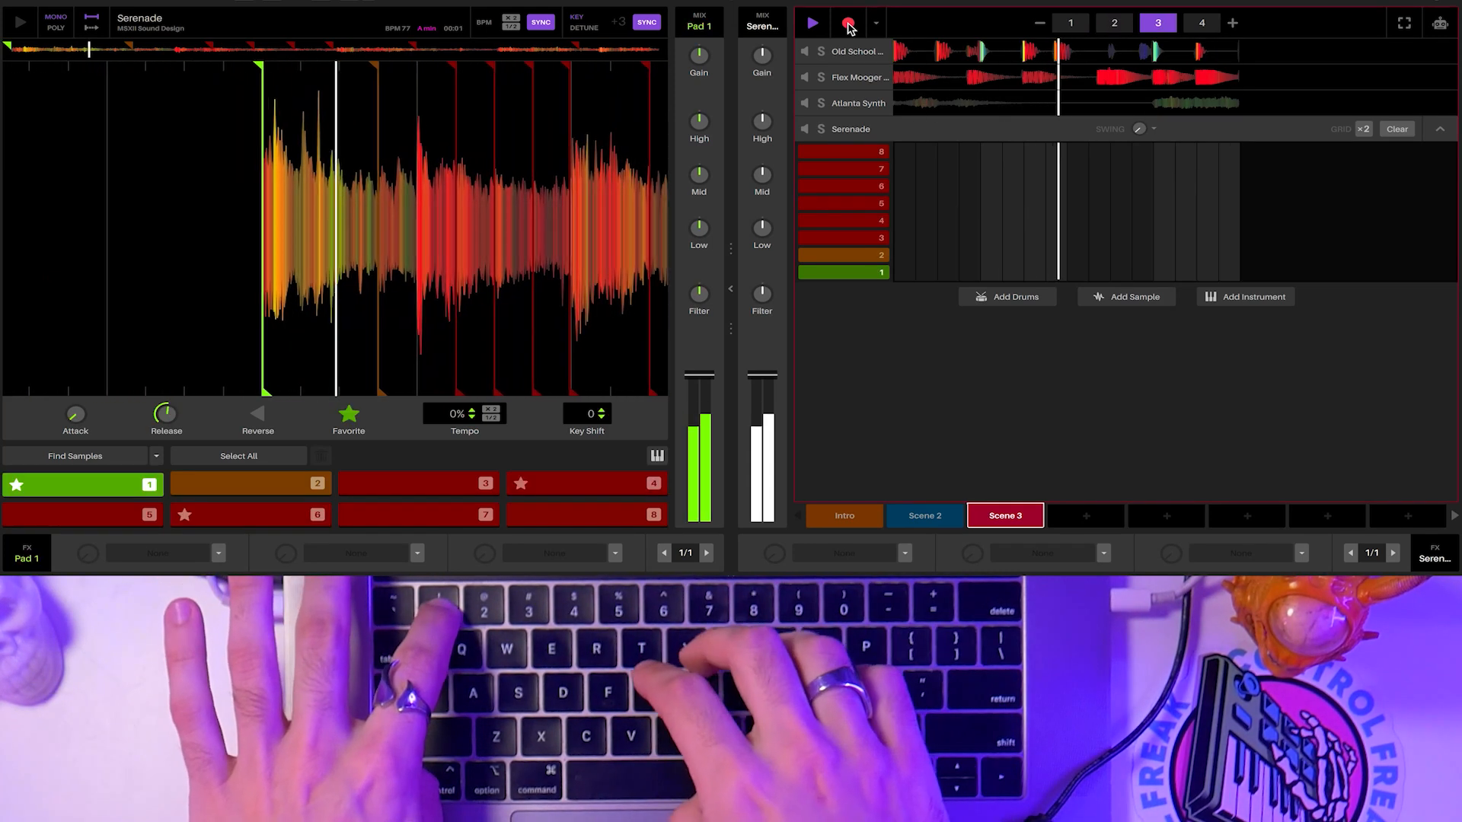
{"action": "key", "text": "4"}
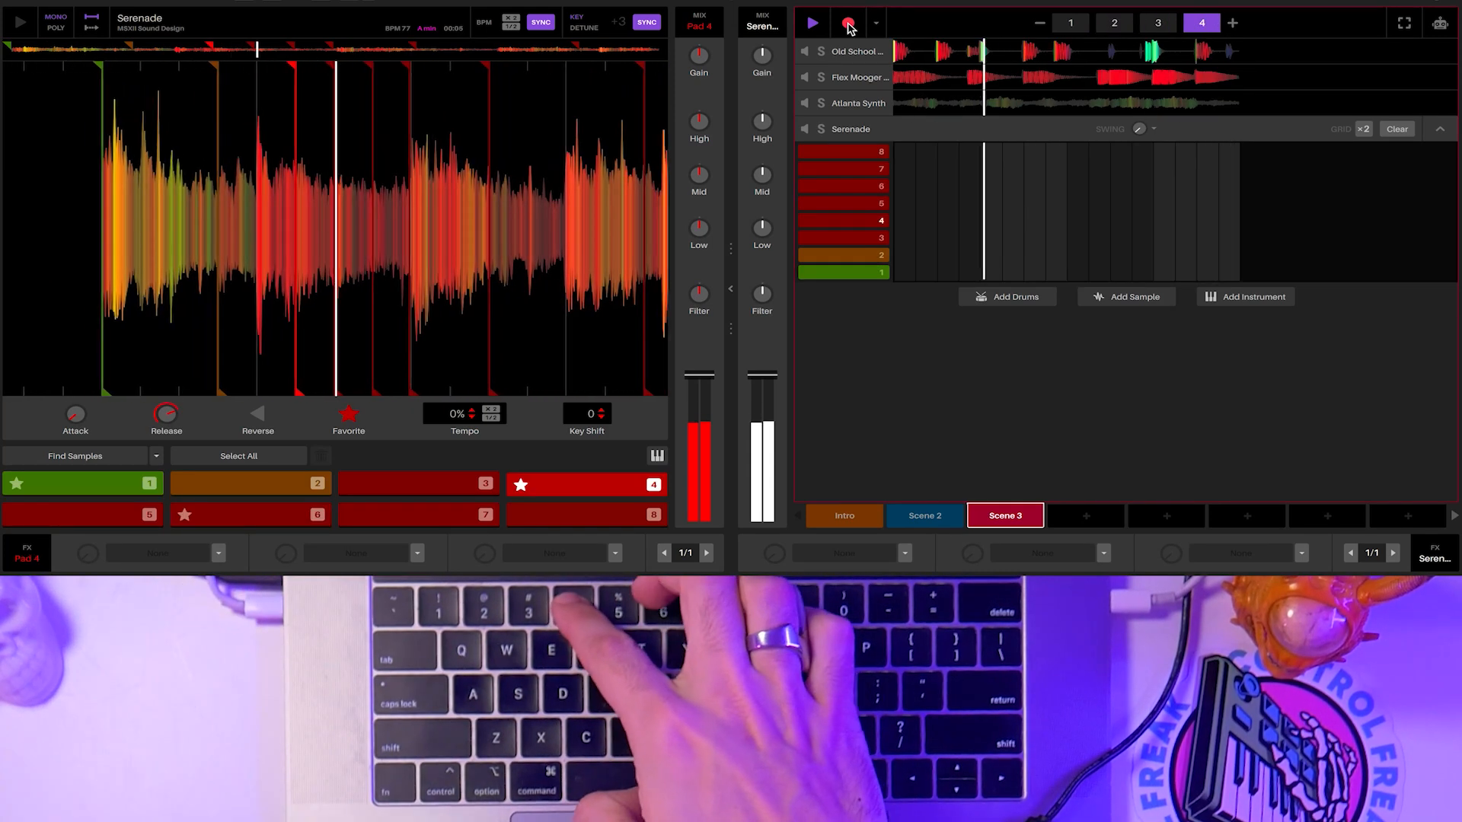
{"action": "key", "text": "6"}
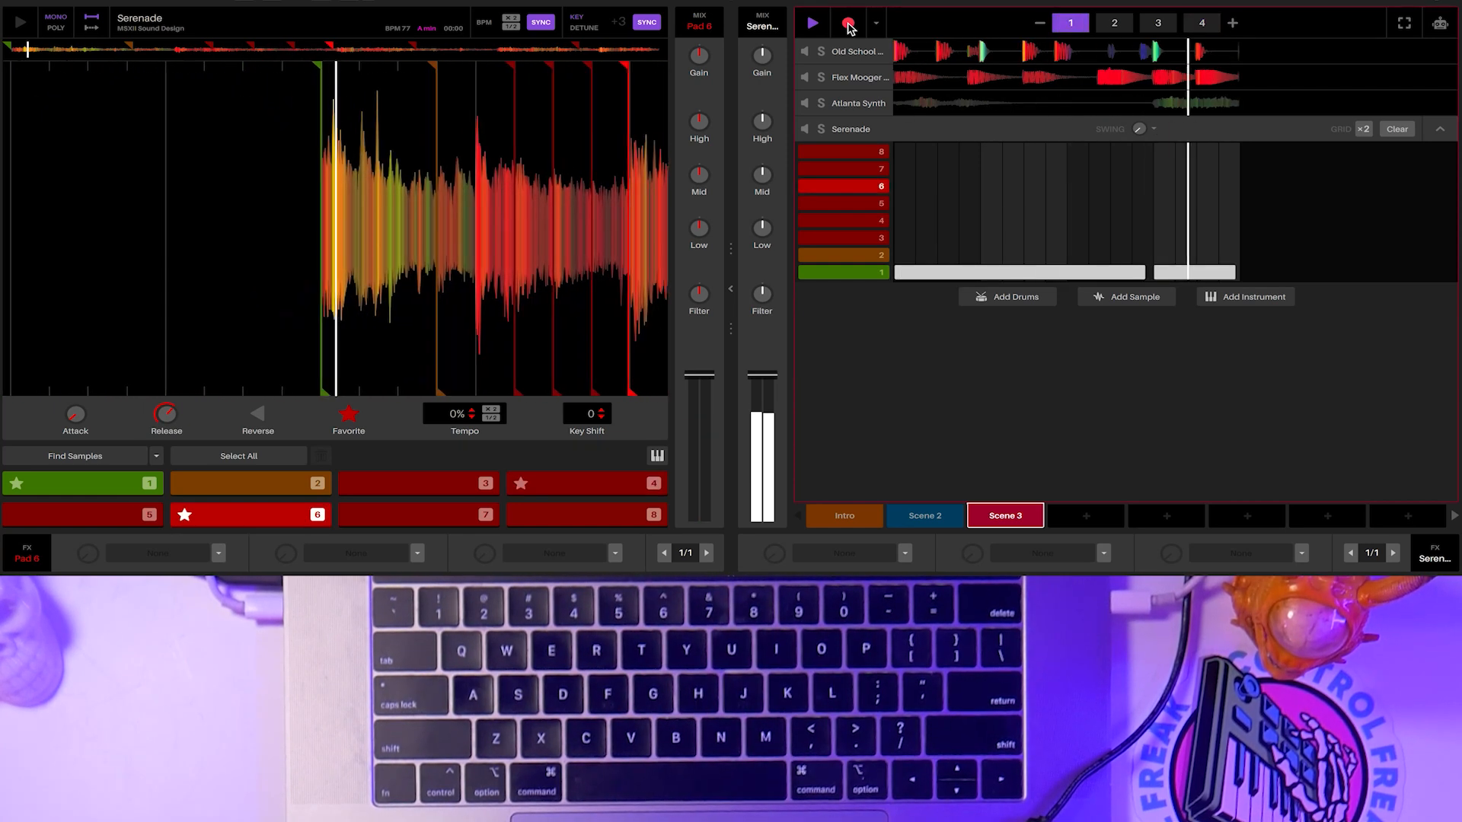
{"action": "left_click", "coordinate": [849, 26]}
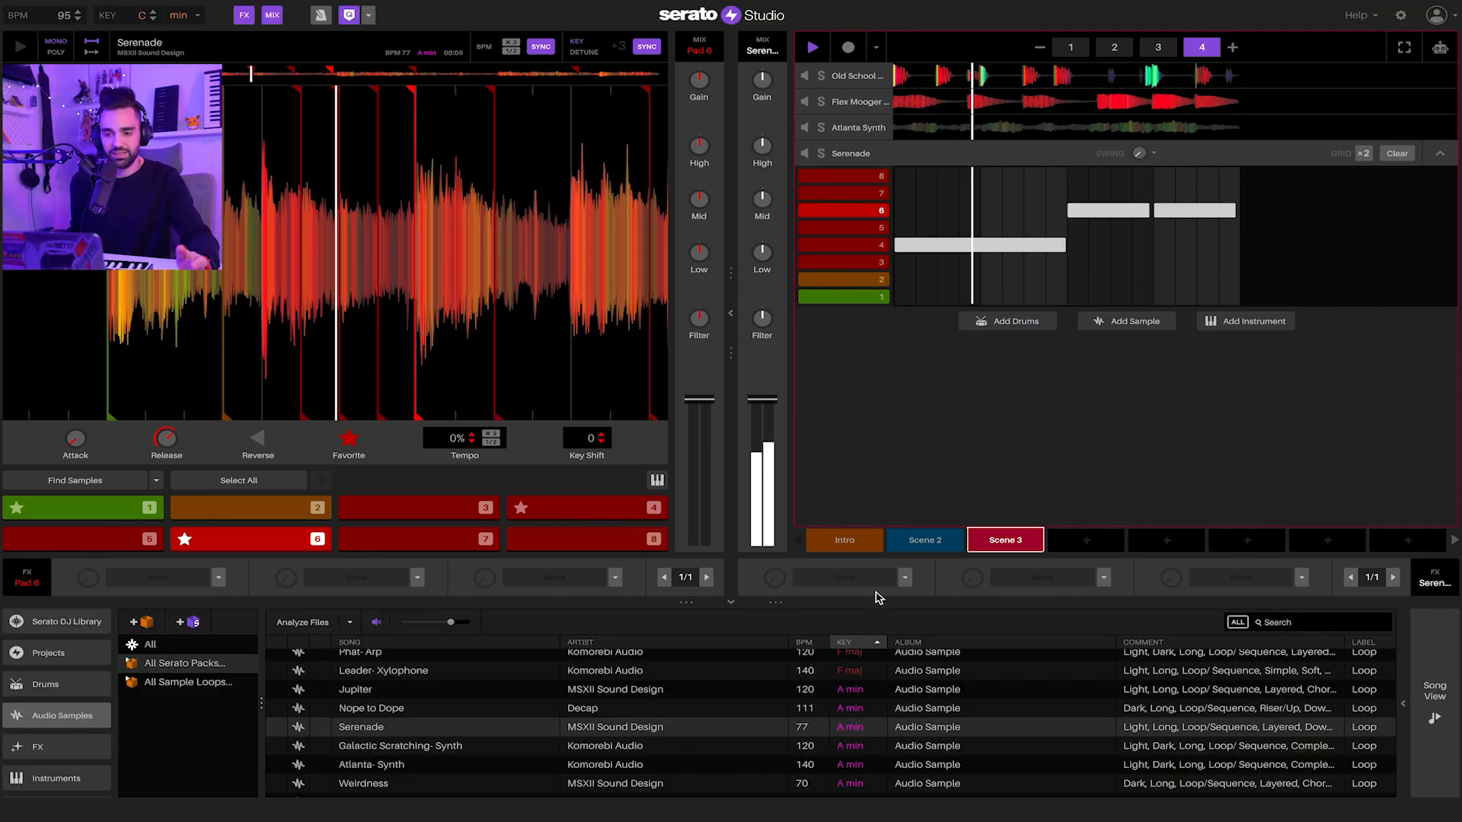
Apply the Soft Sidechain effect to the Serenade deck and play through the Intro, Scene 2 and Scene 3 to compare them
{"action": "left_click", "coordinate": [908, 579]}
{"action": "mouse_move", "coordinate": [866, 762]}
{"action": "left_click", "coordinate": [961, 757]}
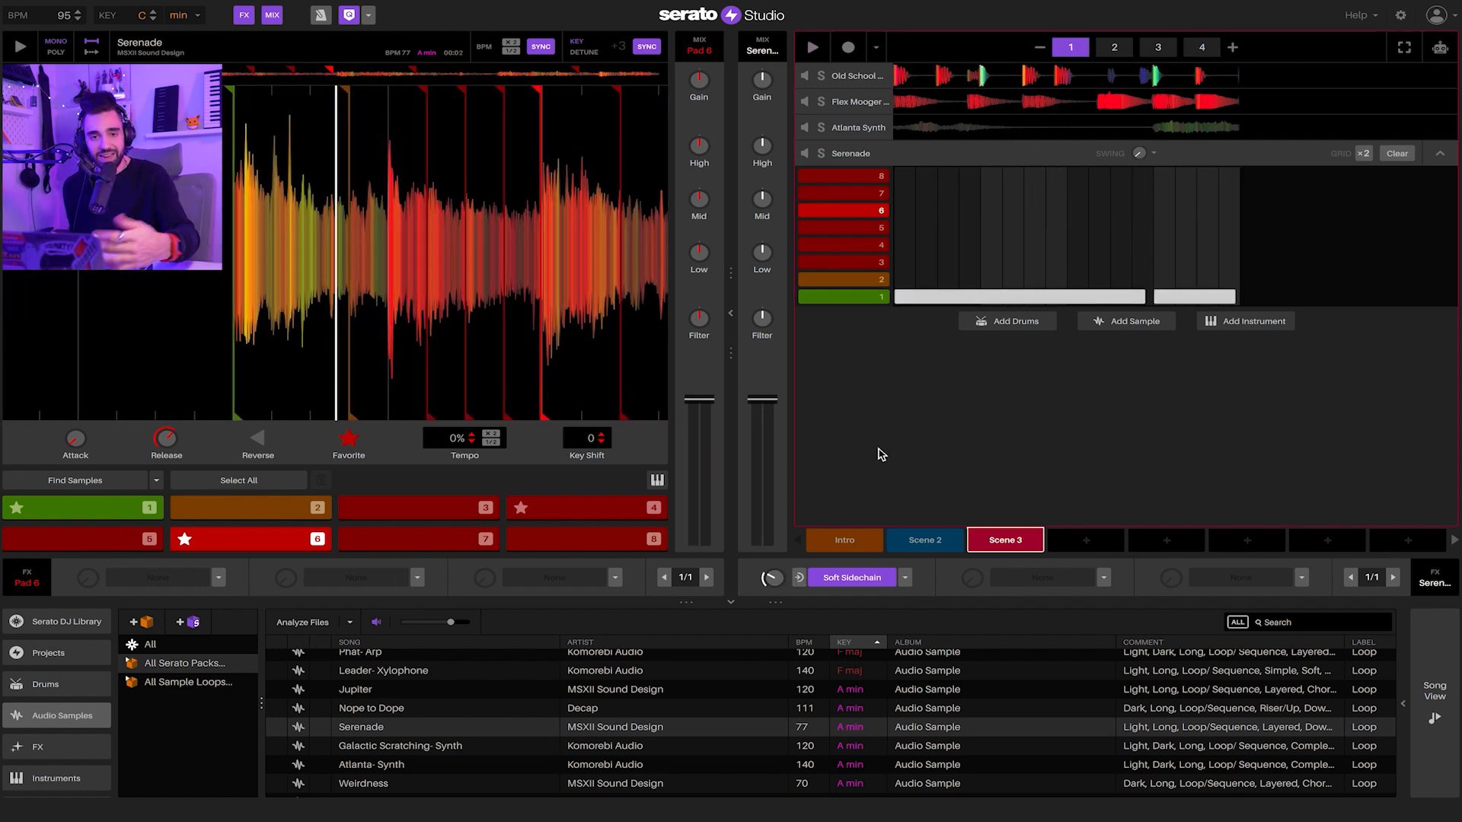
{"action": "left_click", "coordinate": [844, 544]}
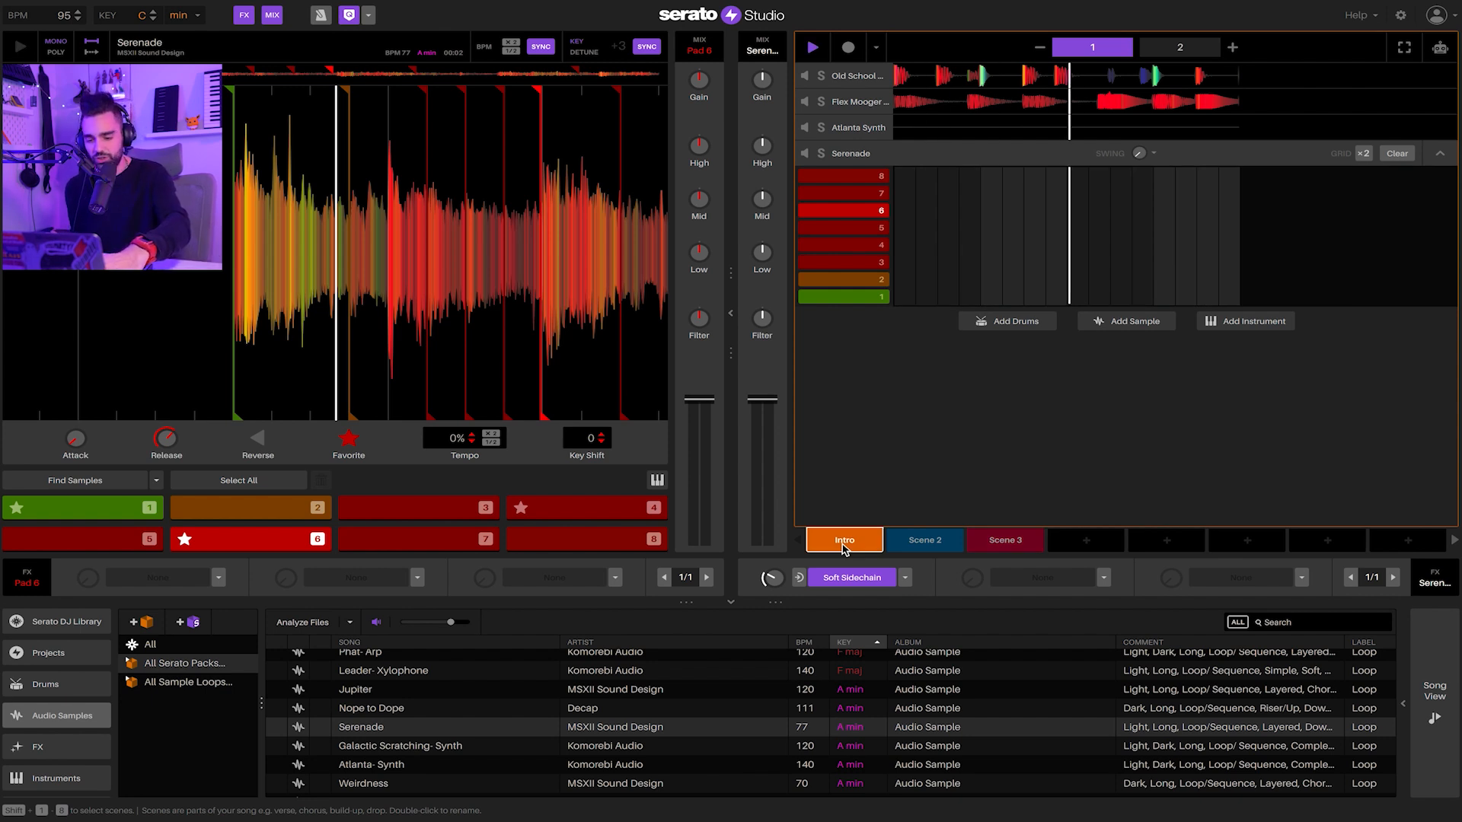
{"action": "left_click", "coordinate": [913, 542]}
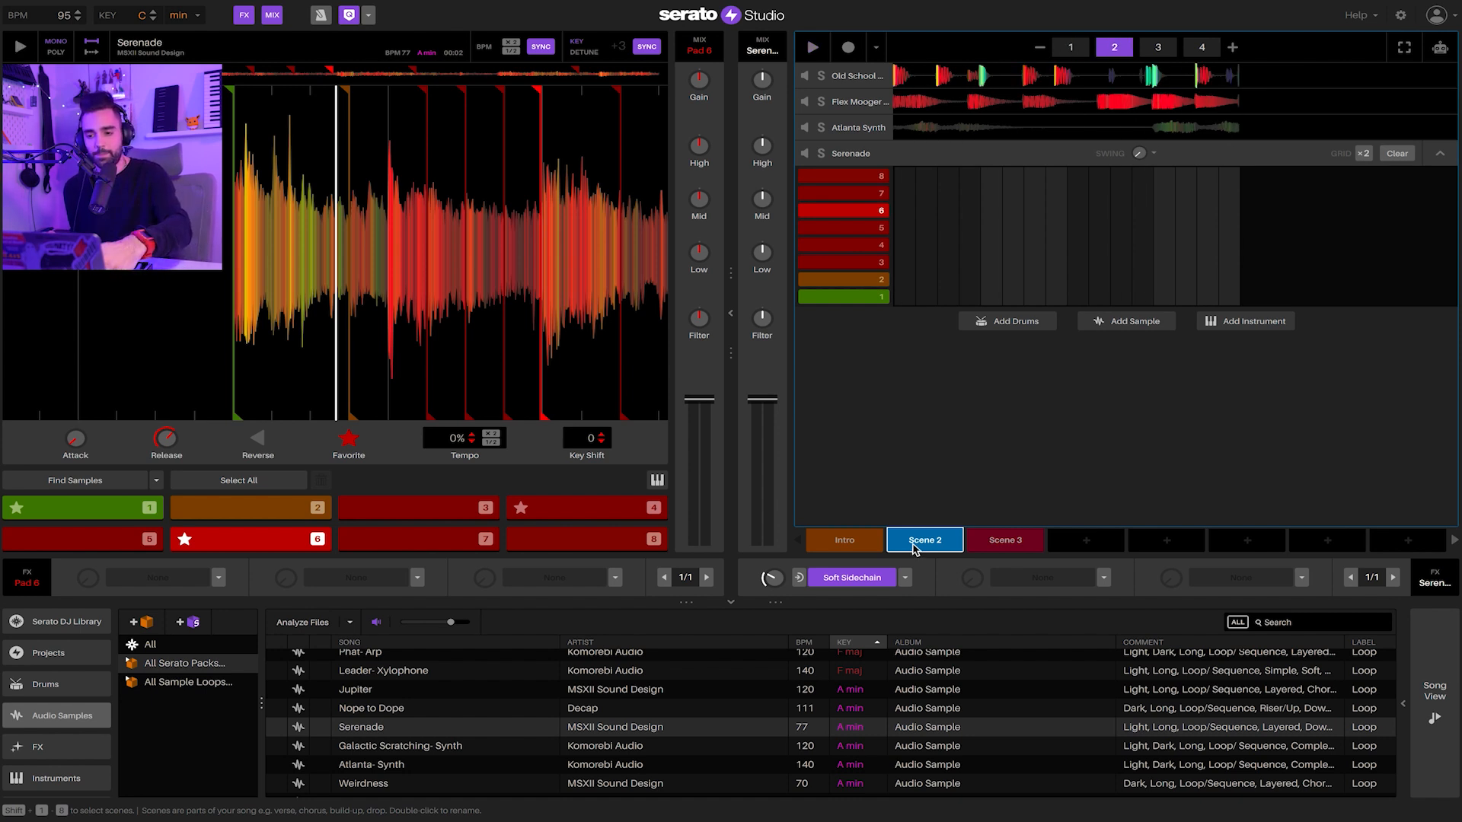
{"action": "left_click", "coordinate": [996, 539]}
{"action": "key", "text": "space"}
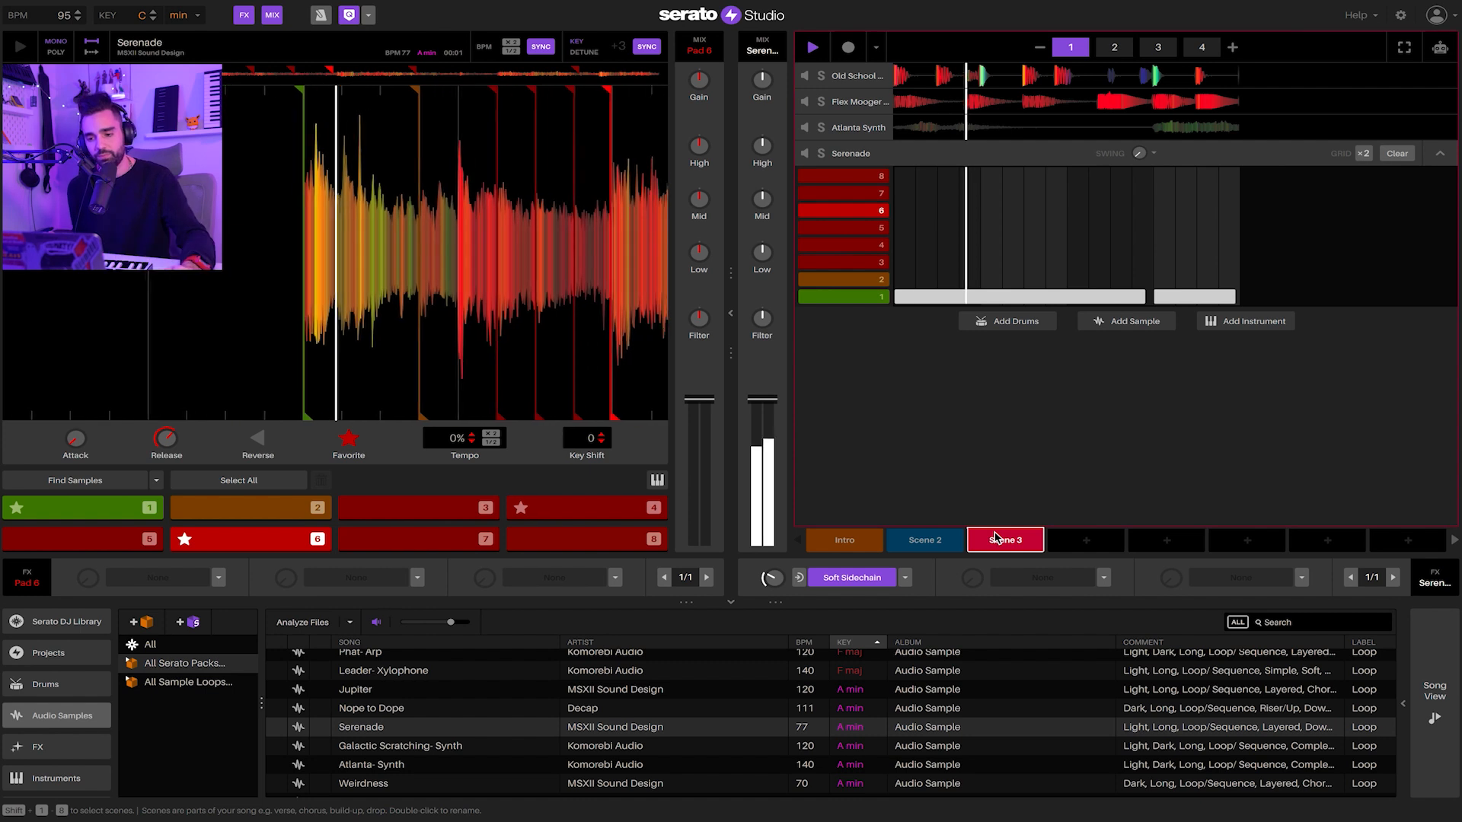
{"action": "key", "text": "space"}
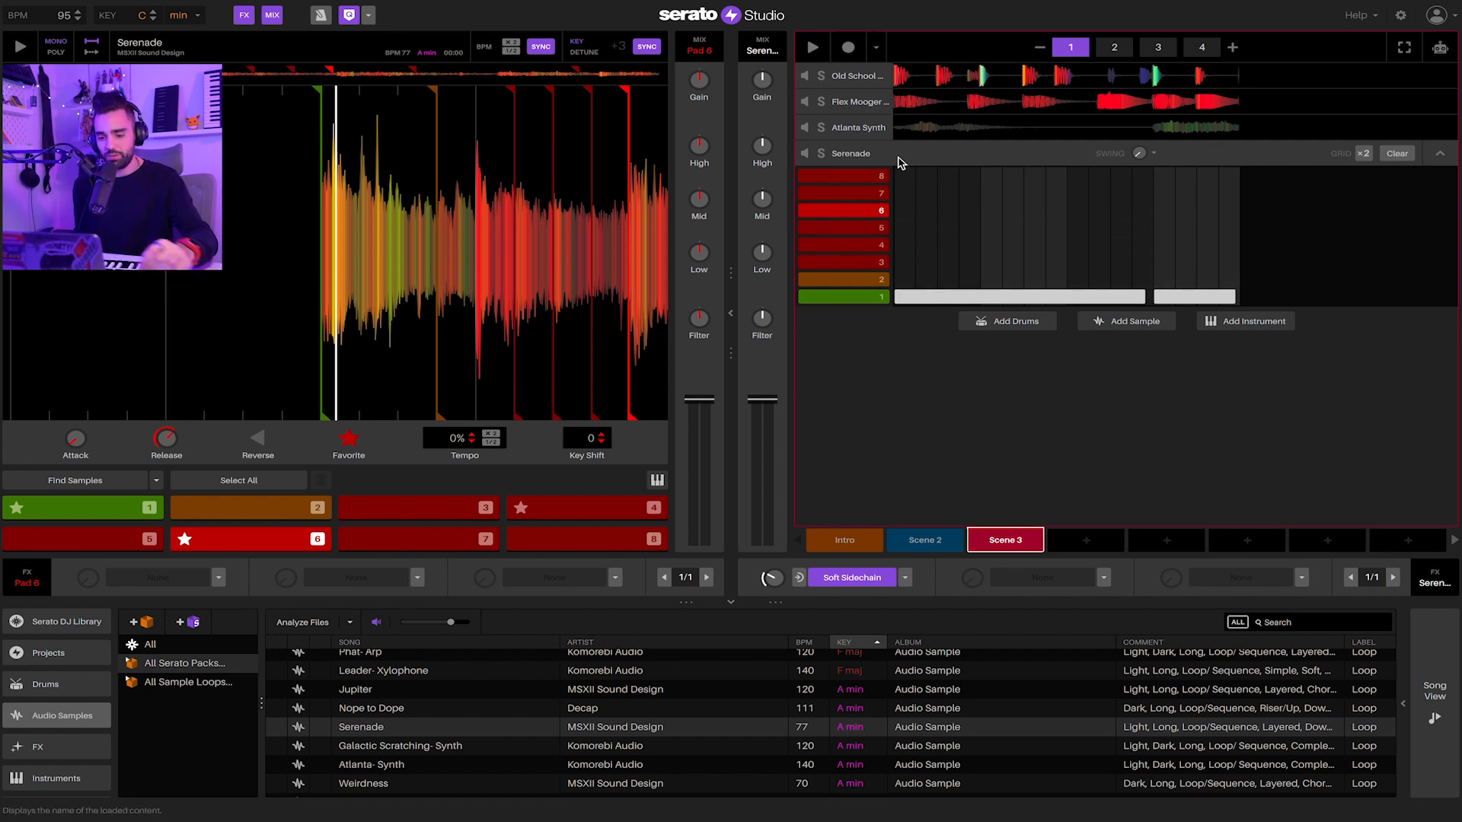
Add Light Tail Reverb as the second effect on the Serenade deck while Scene 3 plays
{"action": "key", "text": "space"}
{"action": "left_click", "coordinate": [1104, 579]}
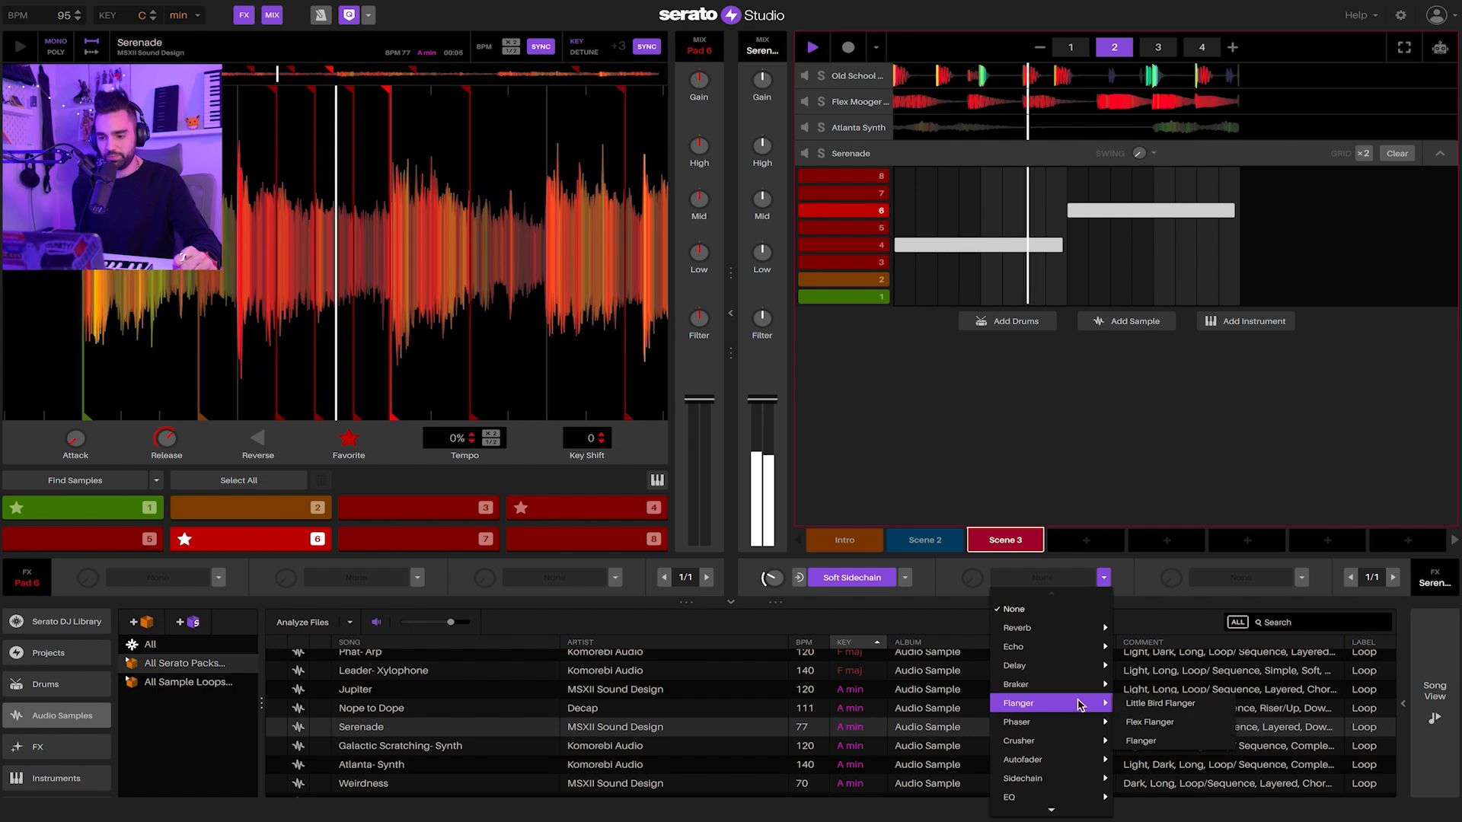
{"action": "mouse_move", "coordinate": [1051, 629]}
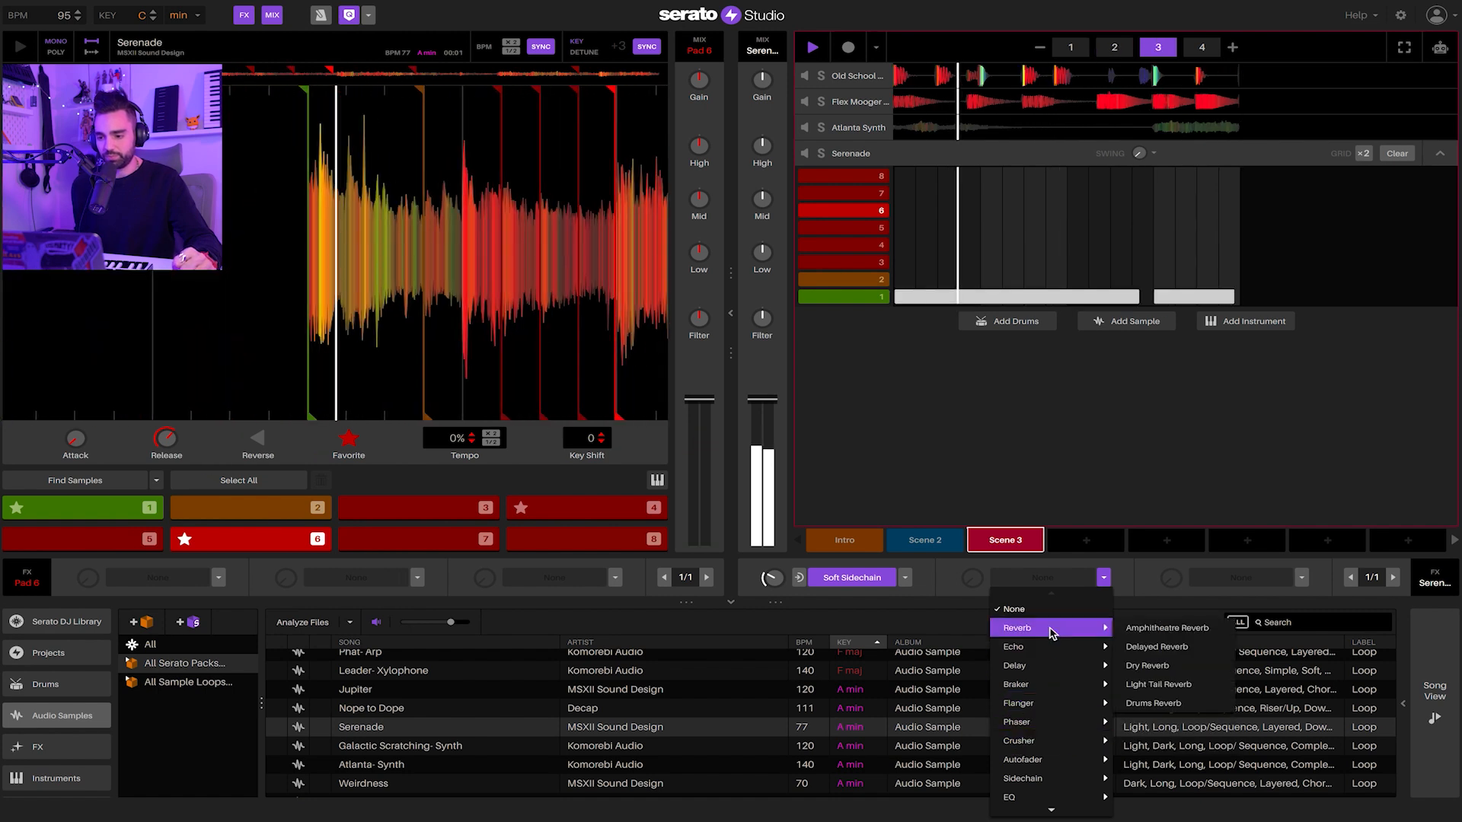
{"action": "left_click", "coordinate": [1143, 682]}
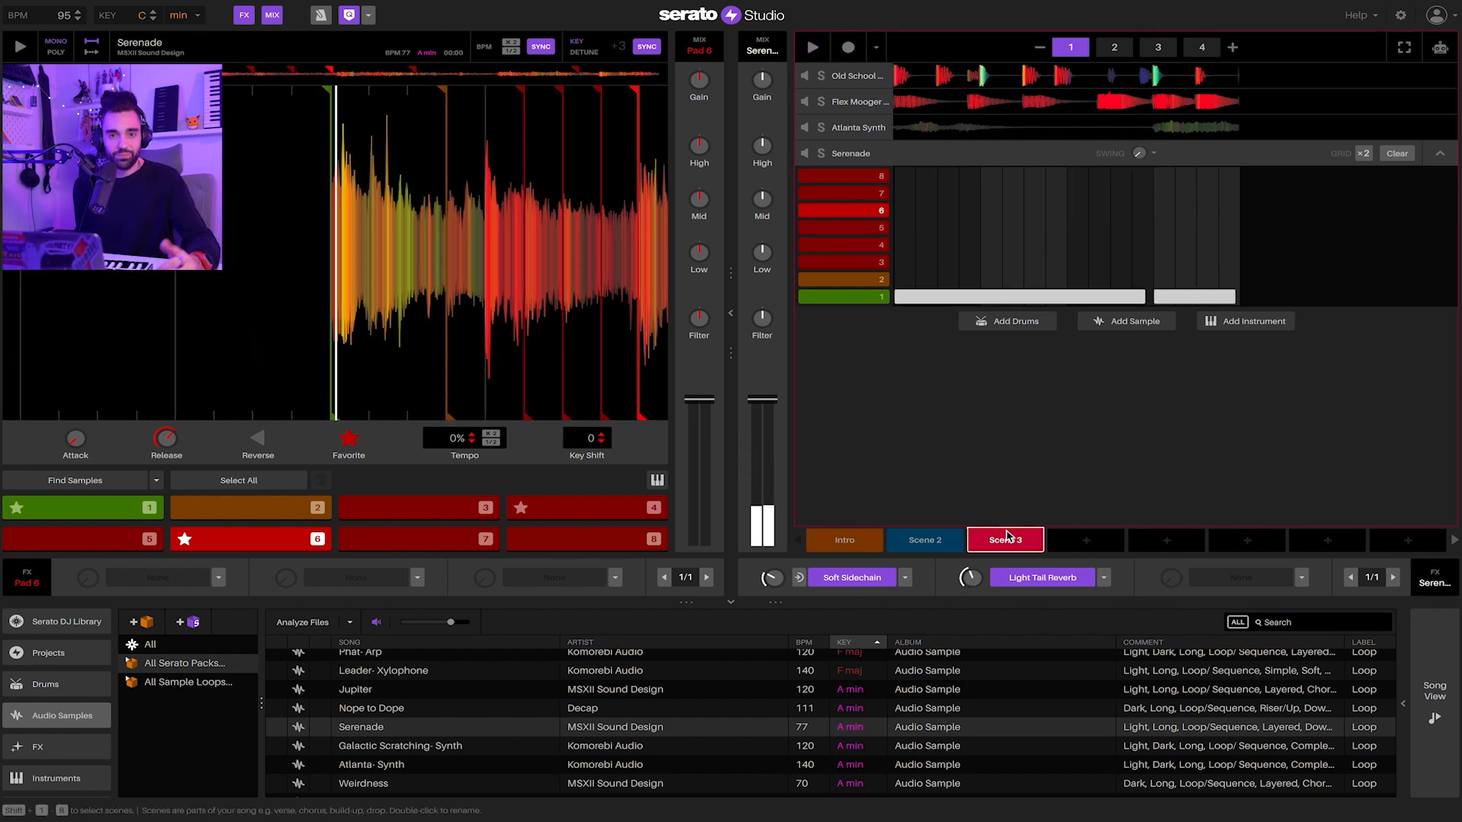
Duplicate Scene 3 as Scene 4 and clear the Old School Drum Kit pattern in it
{"action": "left_click", "coordinate": [1083, 542]}
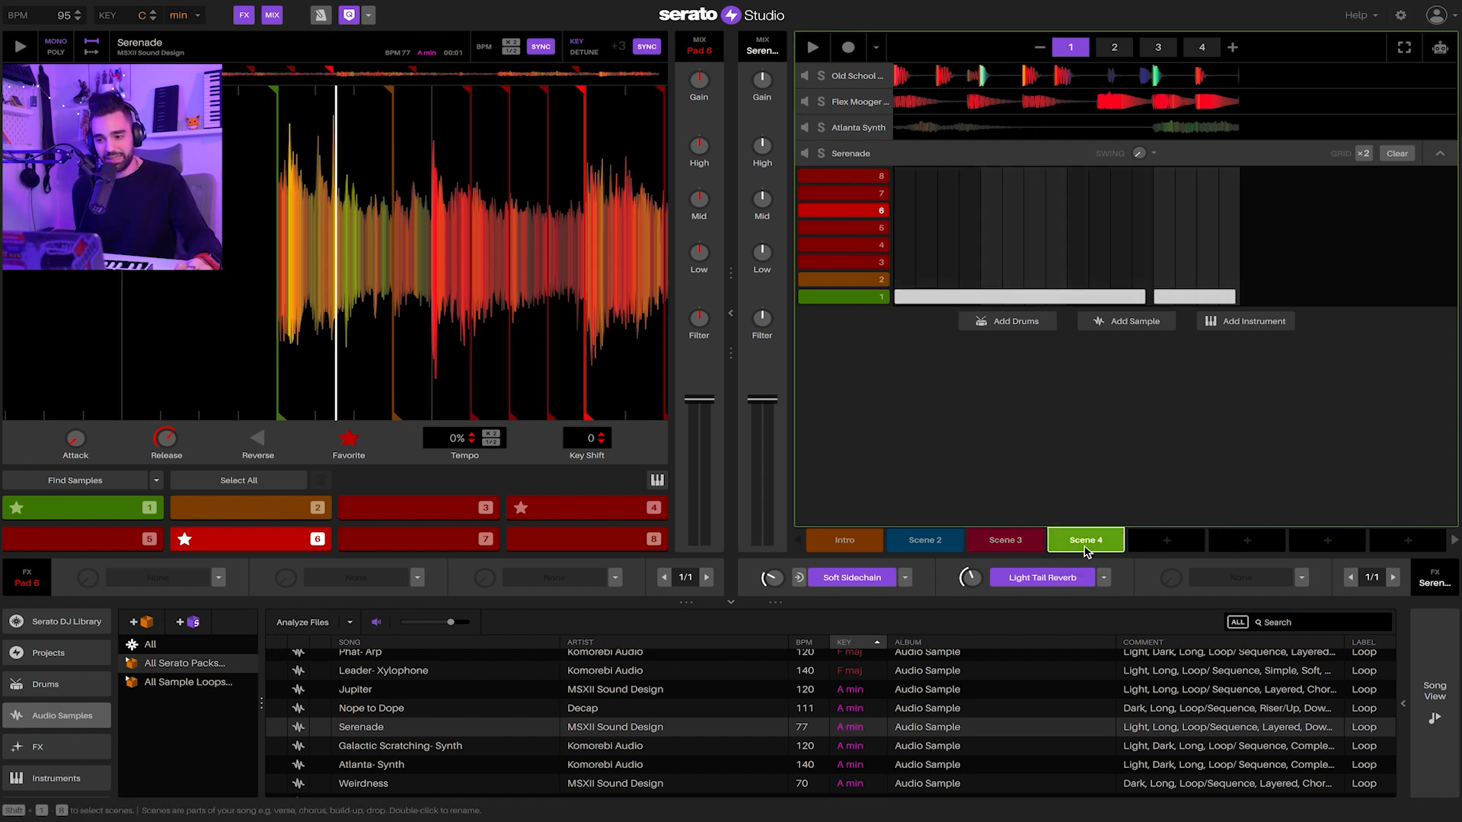
{"action": "left_click", "coordinate": [867, 76]}
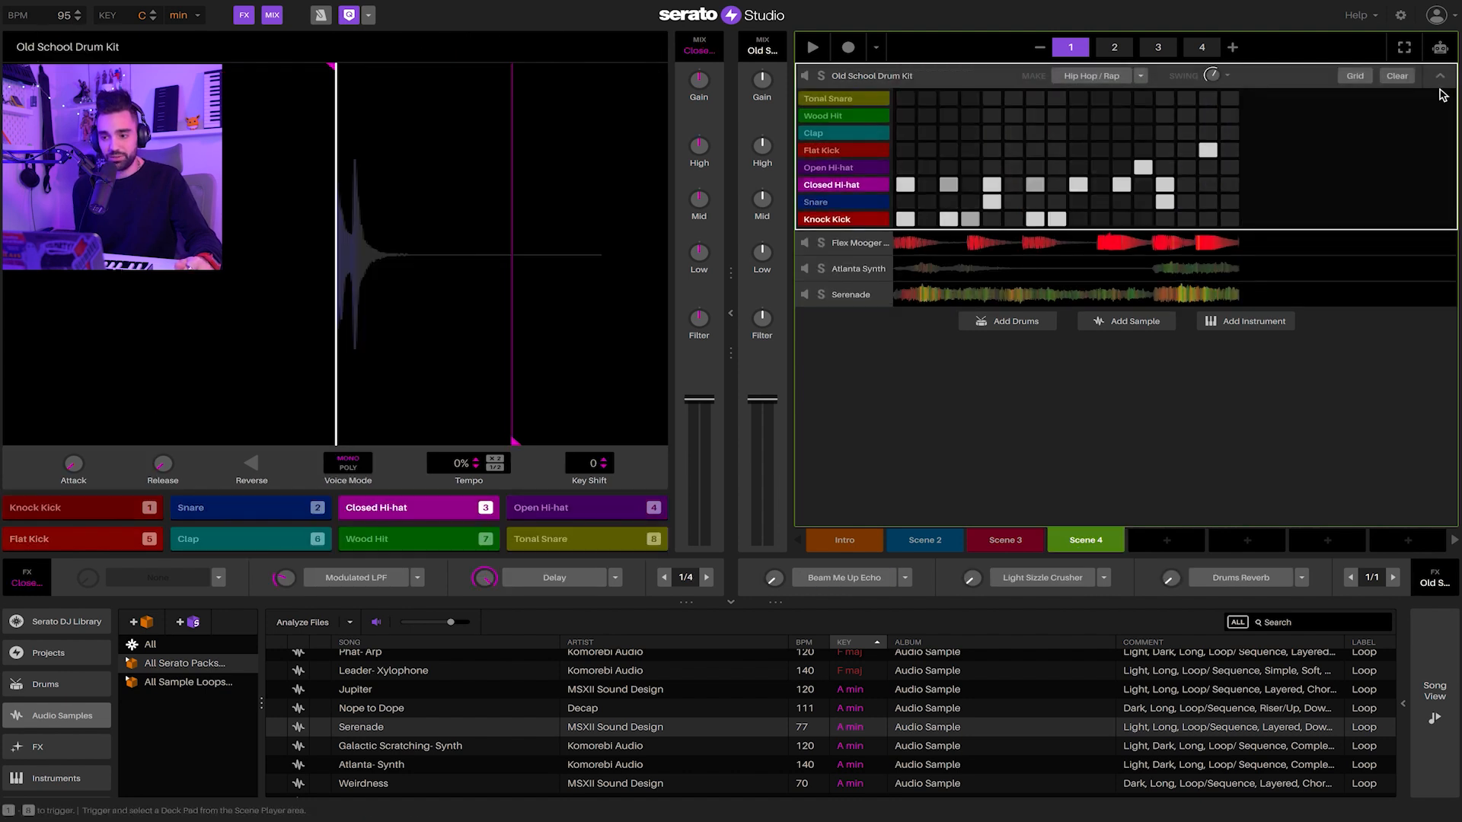
{"action": "left_click", "coordinate": [1397, 77]}
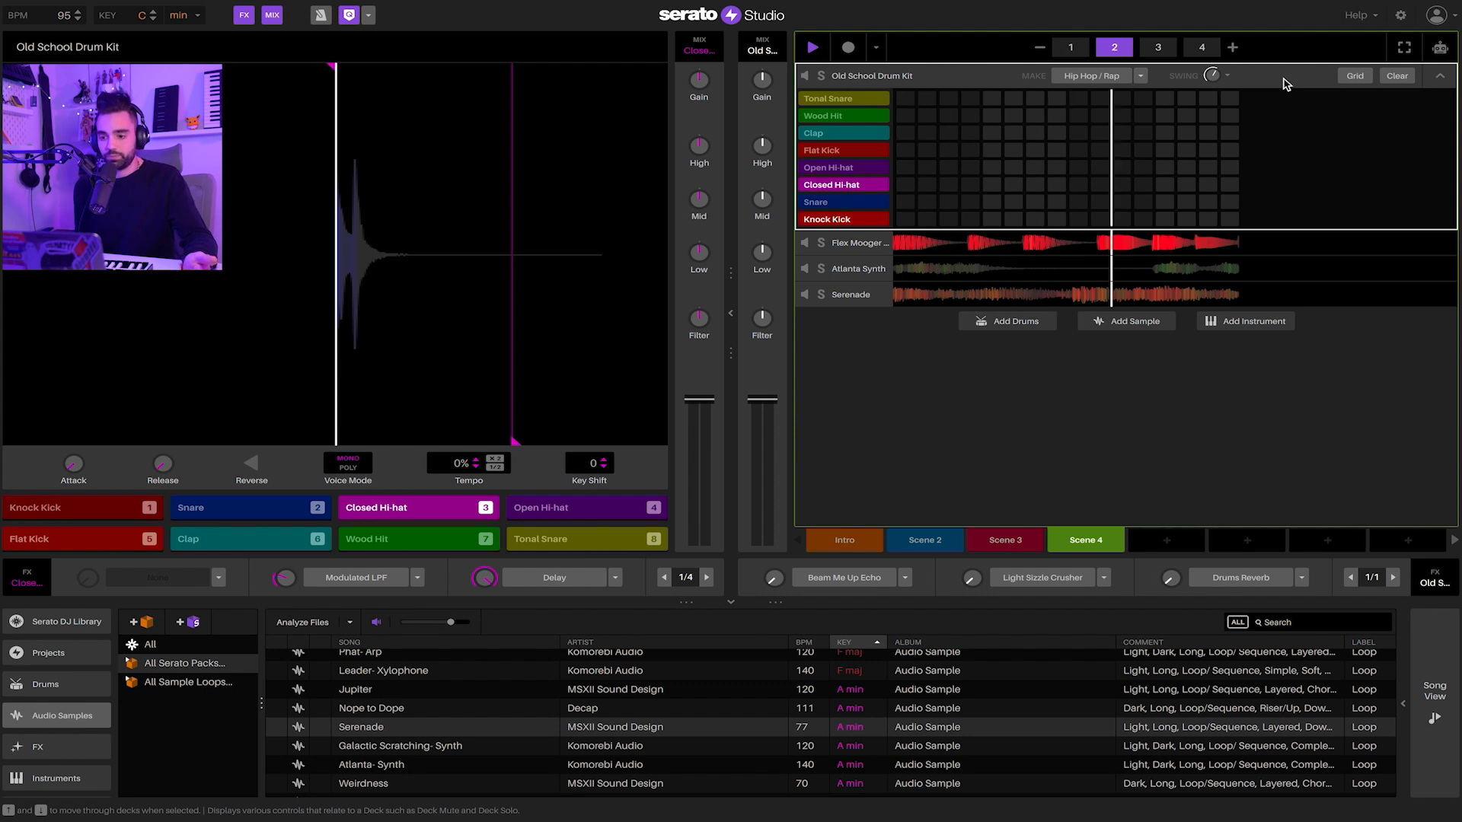
Return to Scene 3, duplicate it as Scene 5 and generate a new Hip Hop / Rap drum pattern there
{"action": "left_click", "coordinate": [1015, 545]}
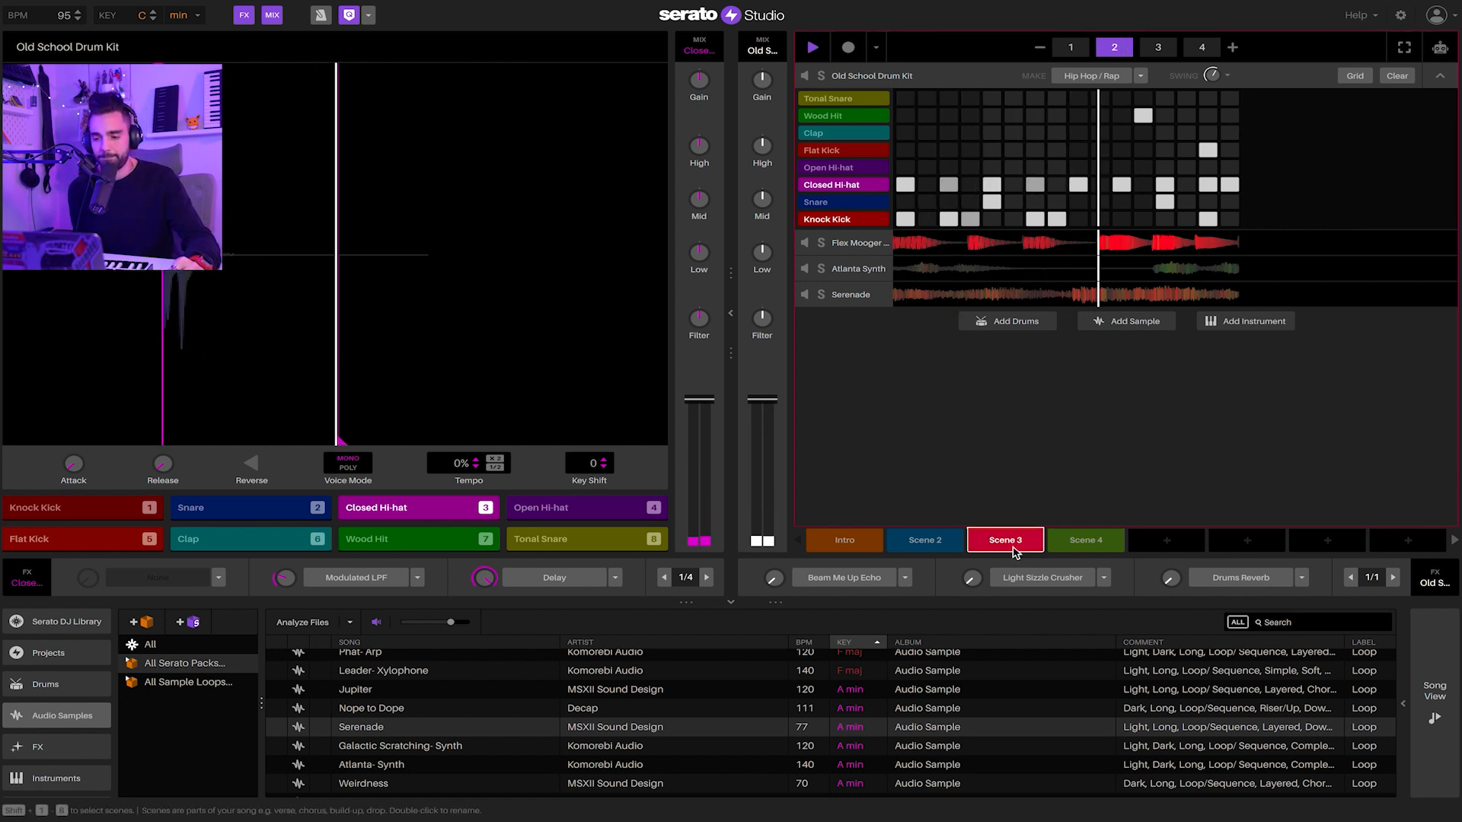
{"action": "key", "text": "space"}
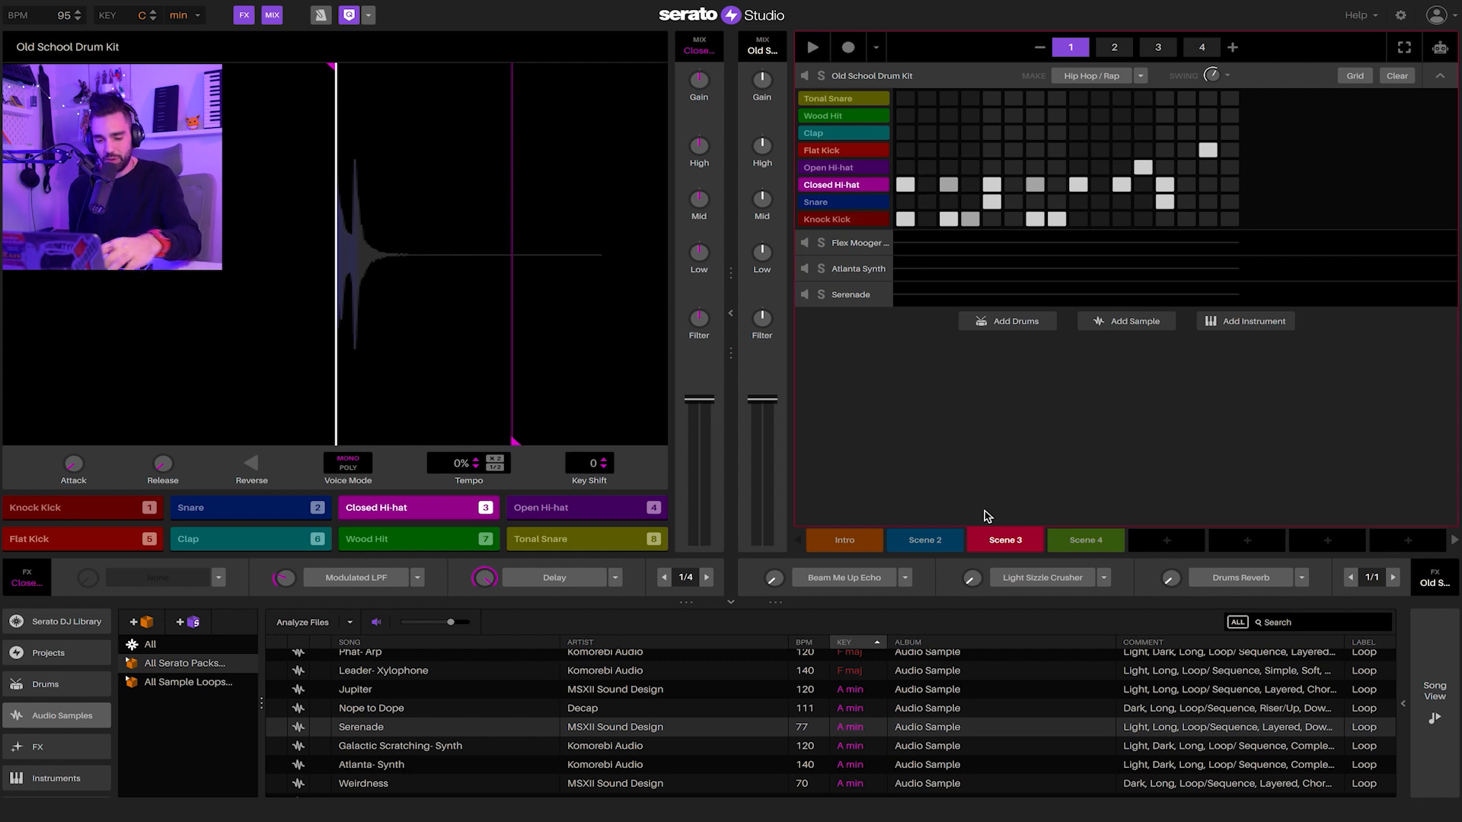
{"action": "key", "text": "space"}
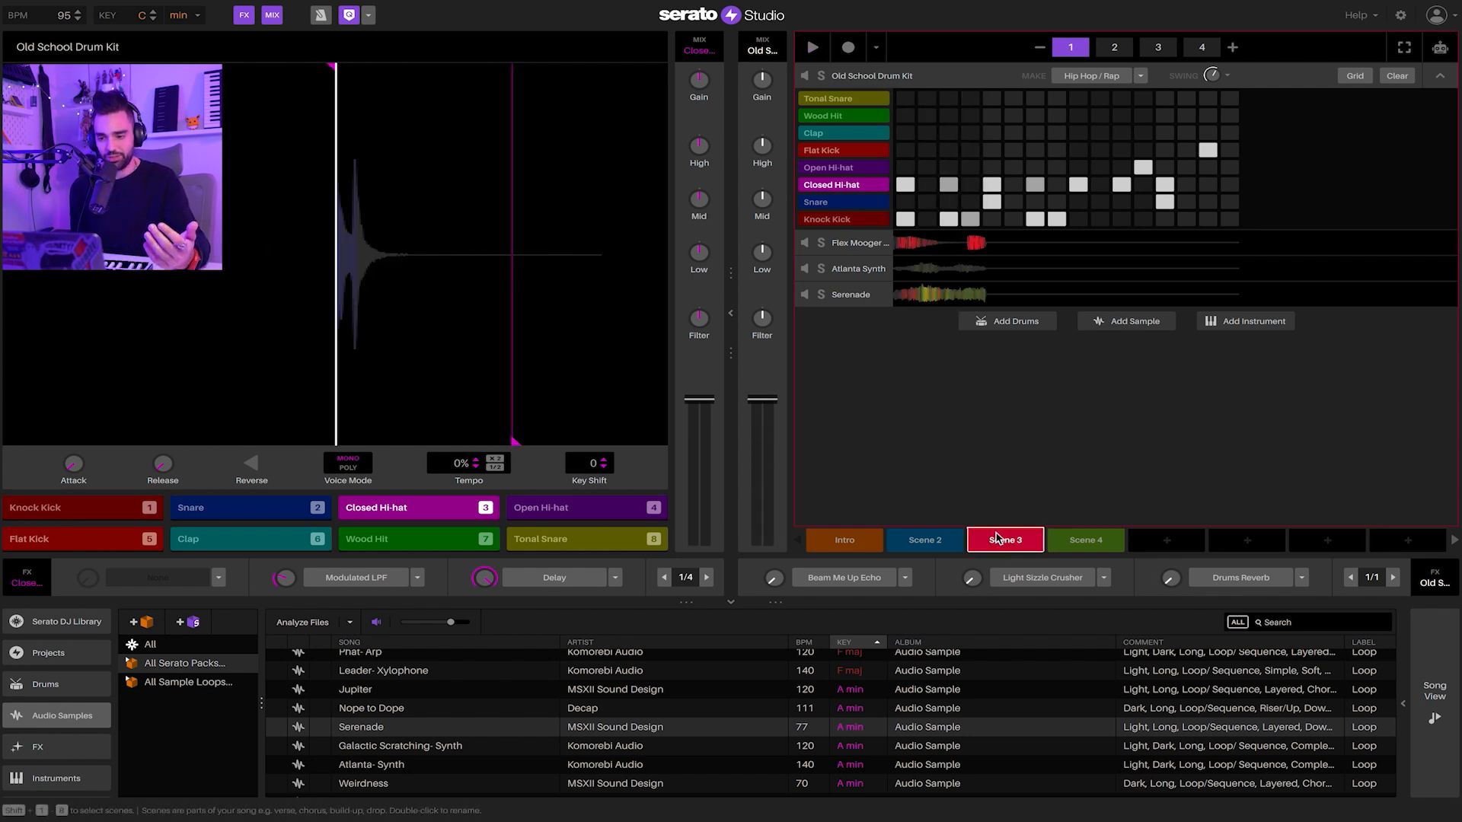
{"action": "left_click", "coordinate": [1183, 545]}
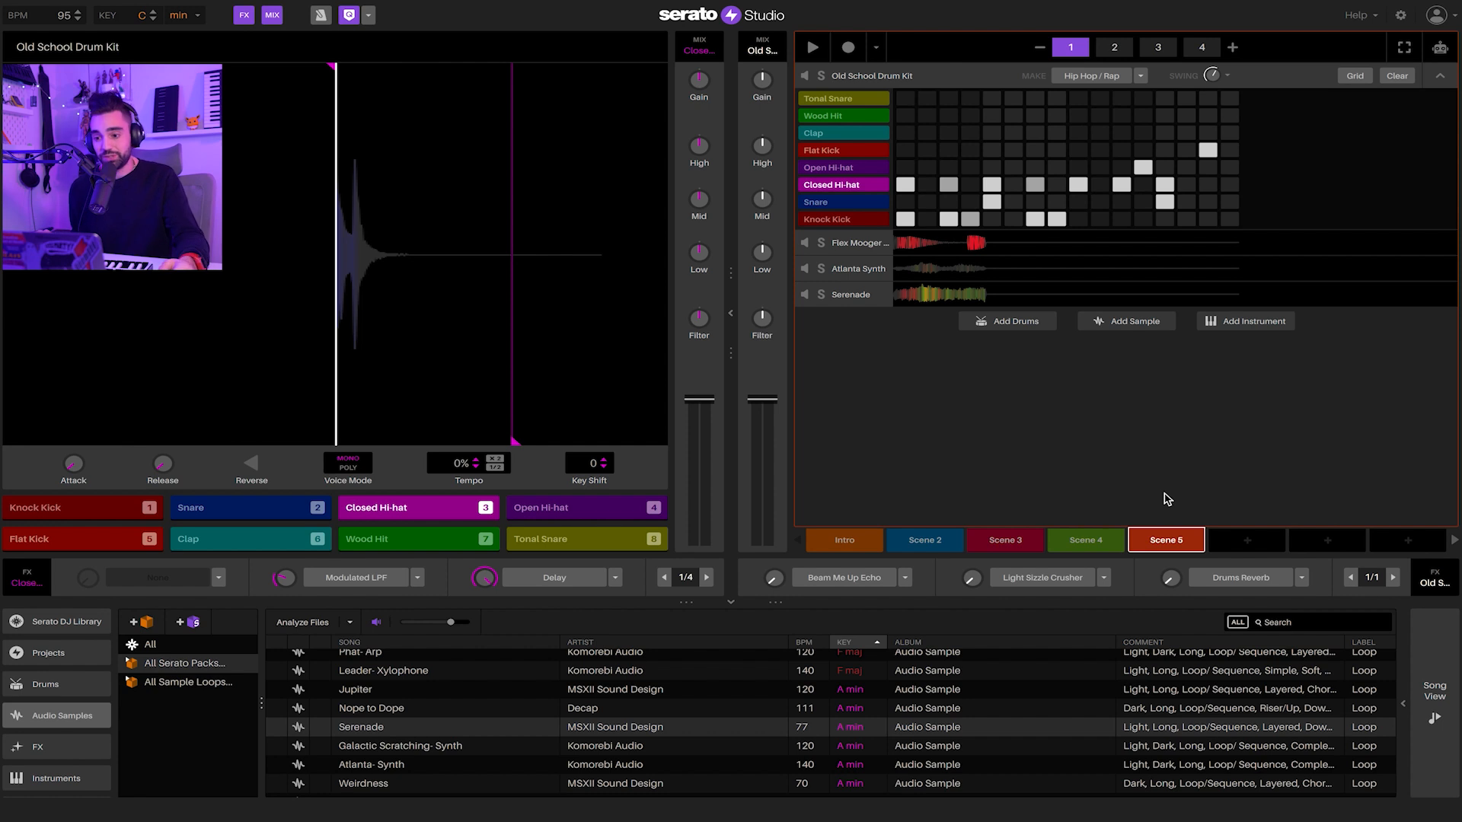
{"action": "left_click", "coordinate": [1072, 77]}
{"action": "key", "text": "space"}
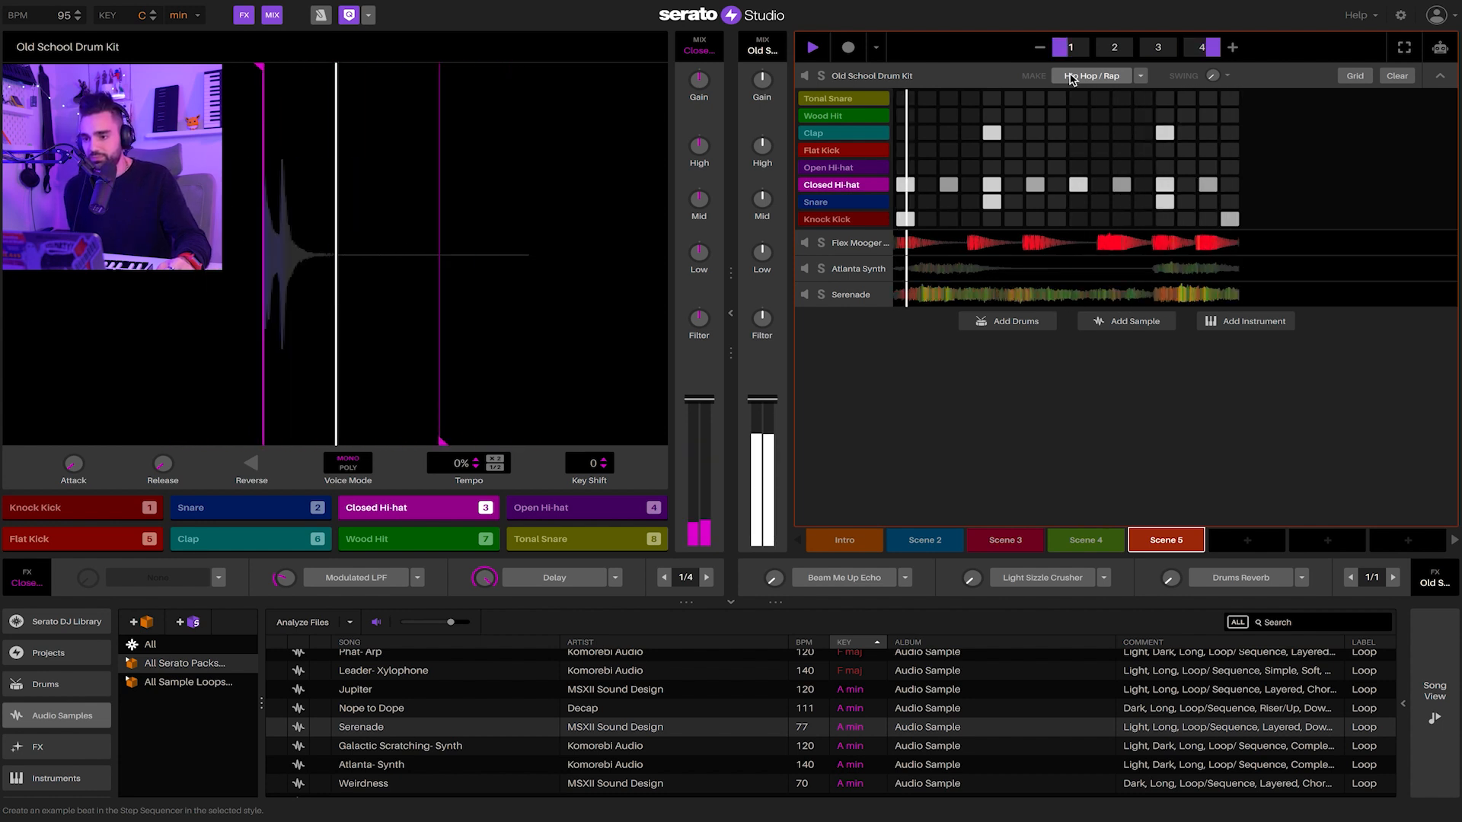
Raise the Old School Drum Kit's Swing to about 57% and play Scene 5 to check the drum pattern
{"action": "mouse_move", "coordinate": [1213, 81]}
{"action": "left_click_drag", "start_coordinate": [1211, 81], "coordinate": [1212, 33]}
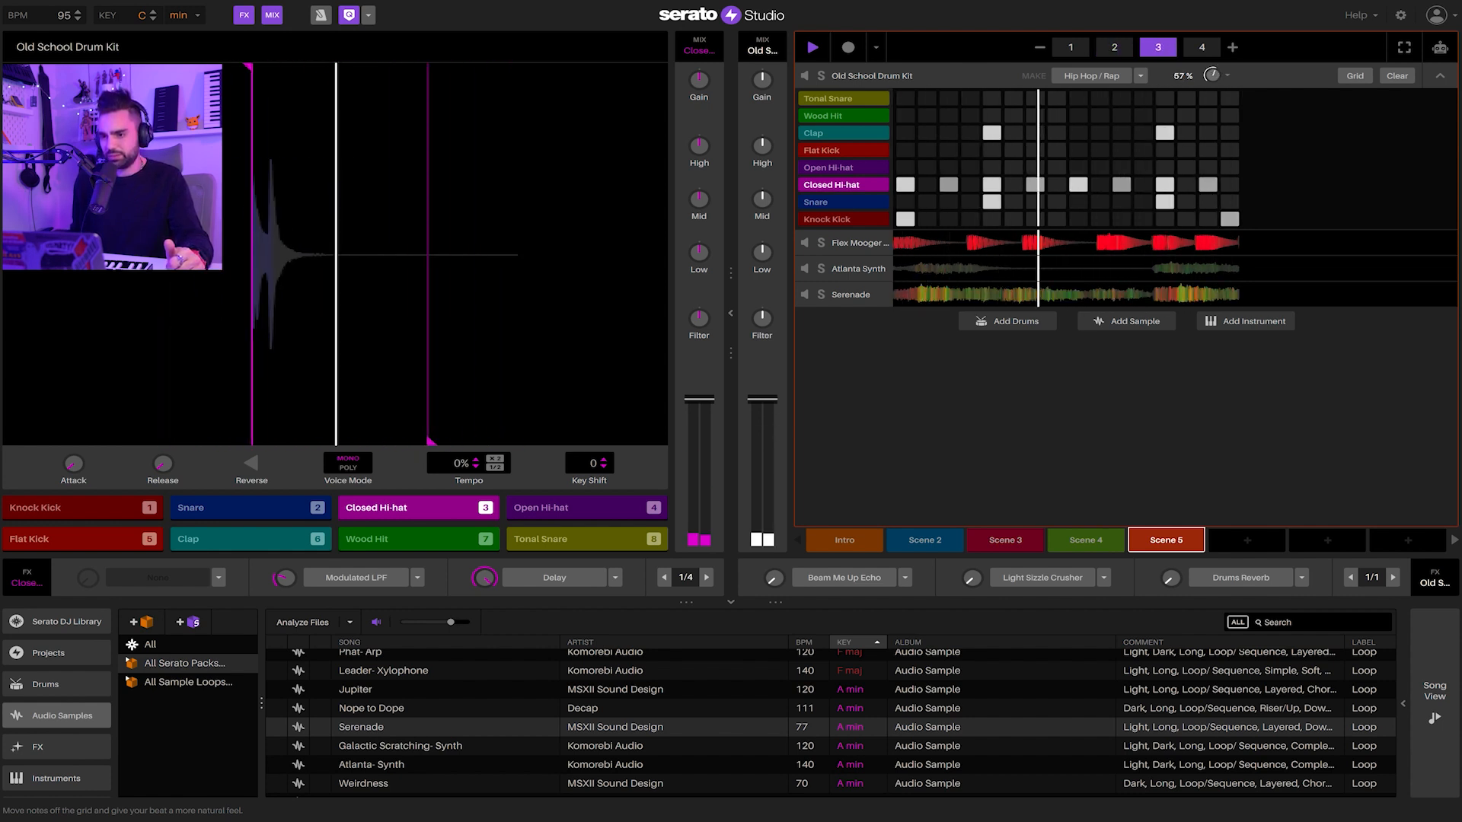
{"action": "left_click", "coordinate": [1208, 98]}
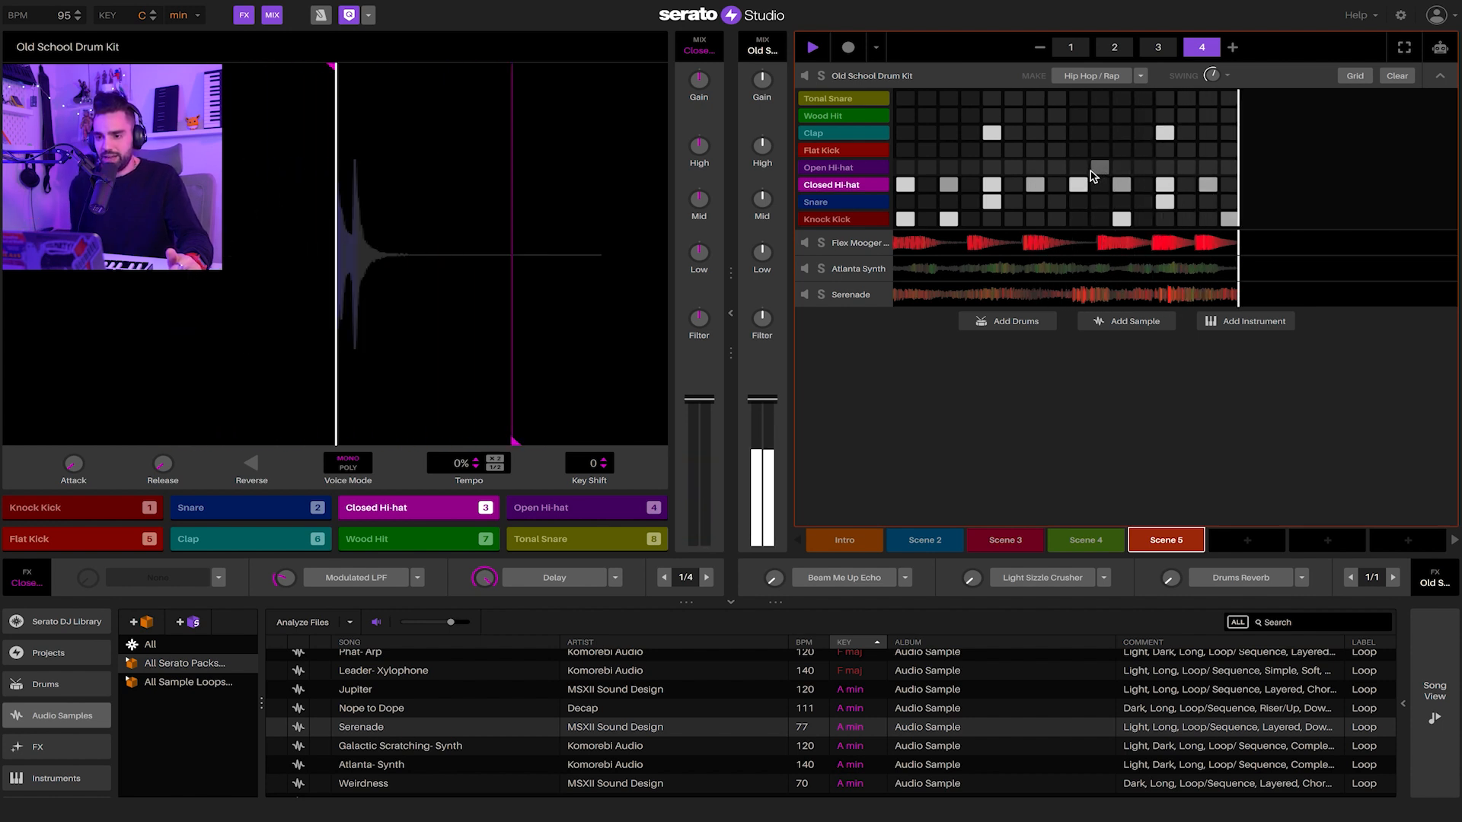
{"action": "key", "text": "space"}
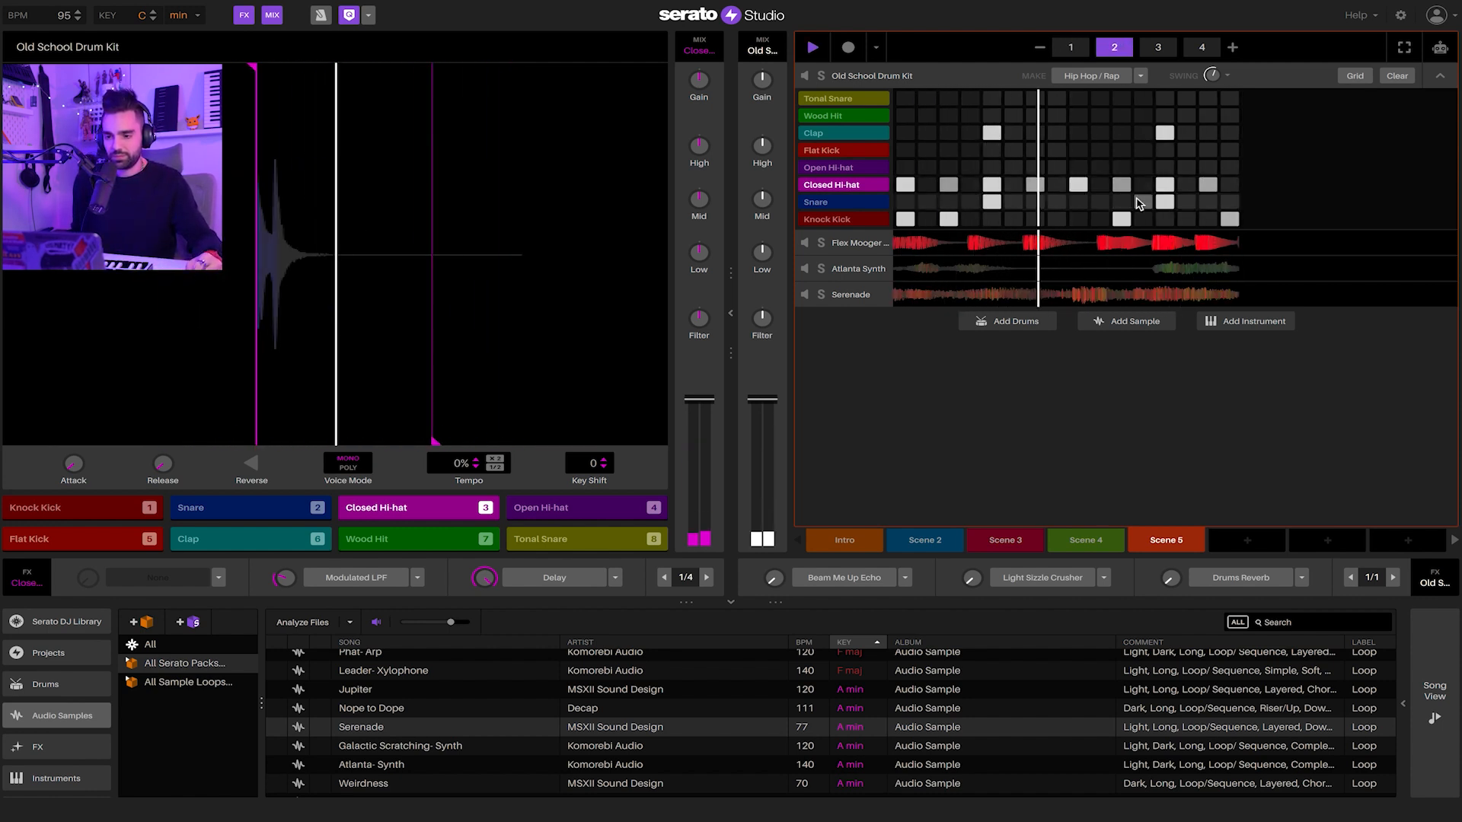
{"action": "left_click", "coordinate": [1122, 185]}
{"action": "left_click", "coordinate": [1120, 167]}
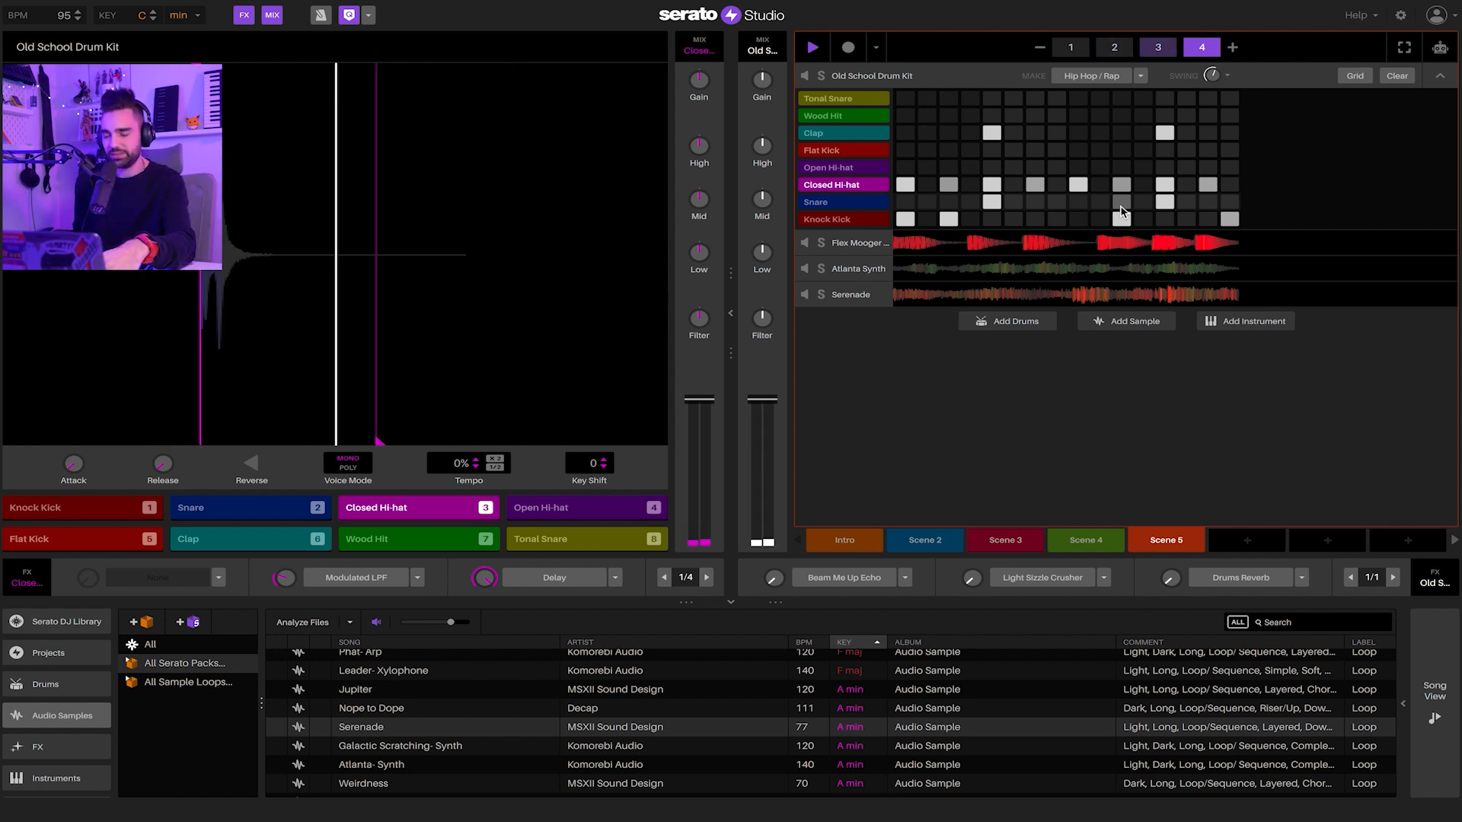
{"action": "key", "text": "space"}
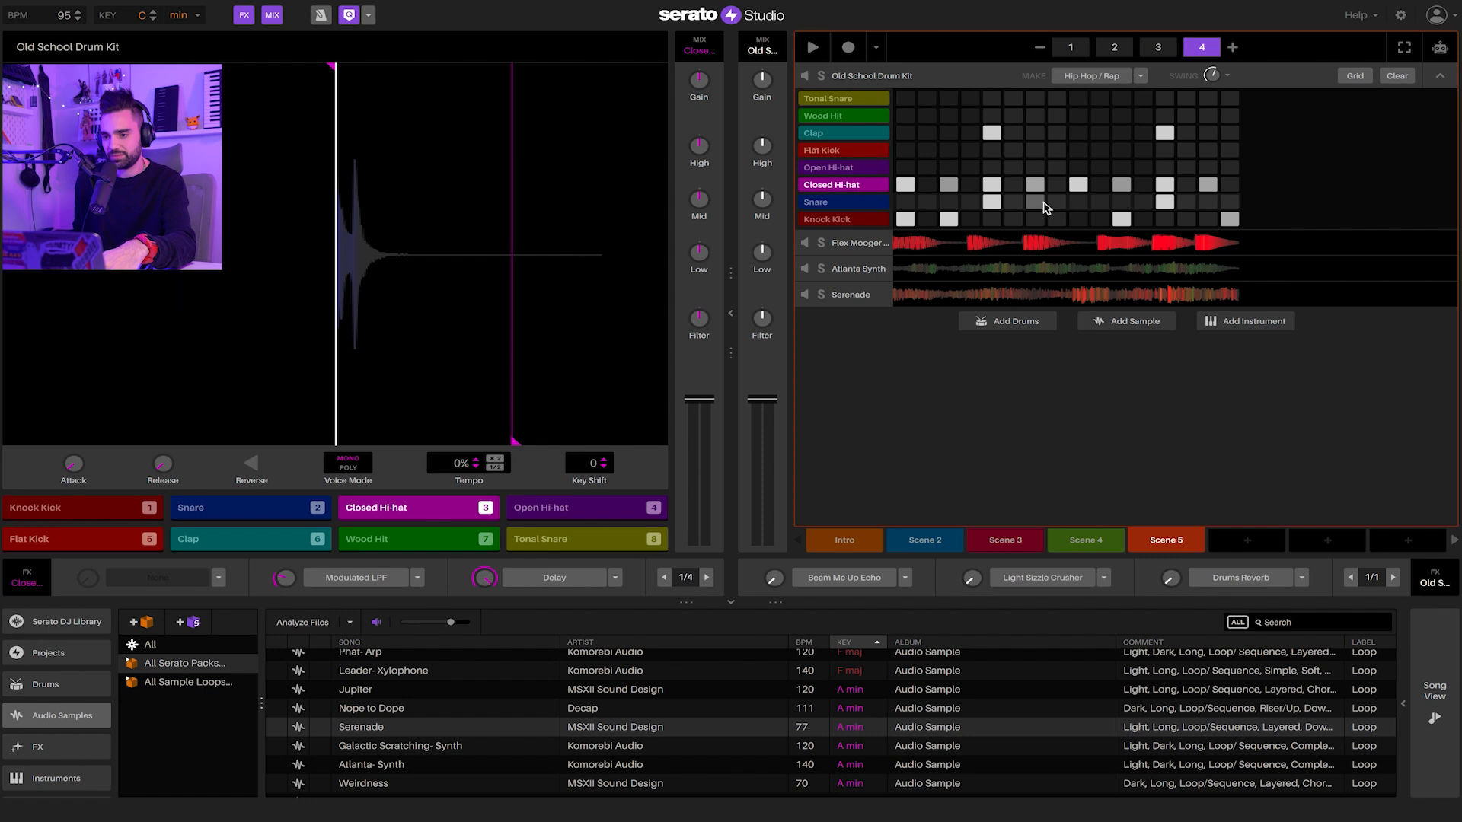
Add Snare and Clap hits on step 7 of page 4 in Scene 5's drum pattern and play the looped page
{"action": "left_click", "coordinate": [1034, 202]}
{"action": "left_click", "coordinate": [1035, 132]}
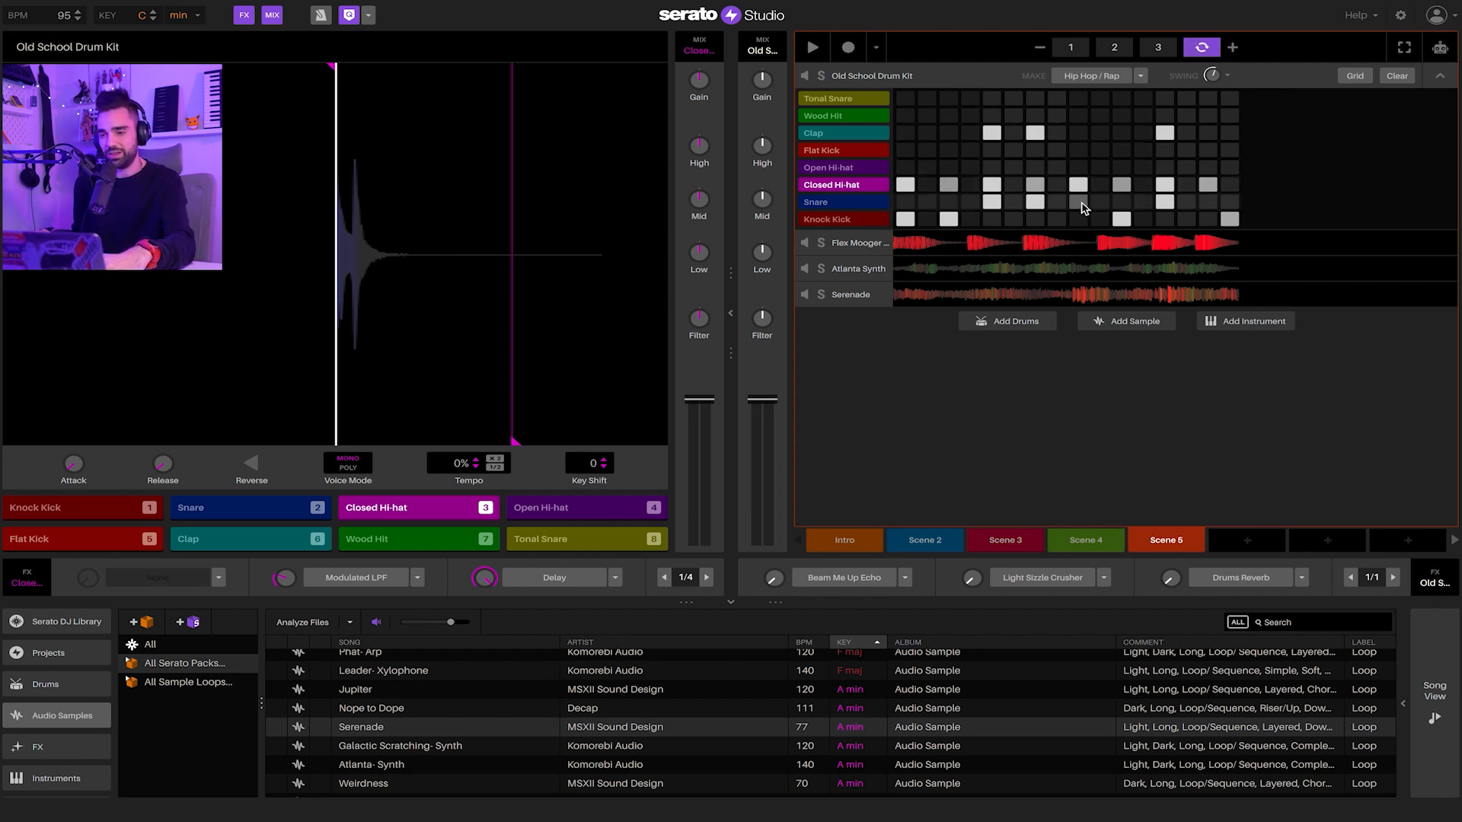
{"action": "key", "text": "space"}
{"action": "key", "text": "space"}
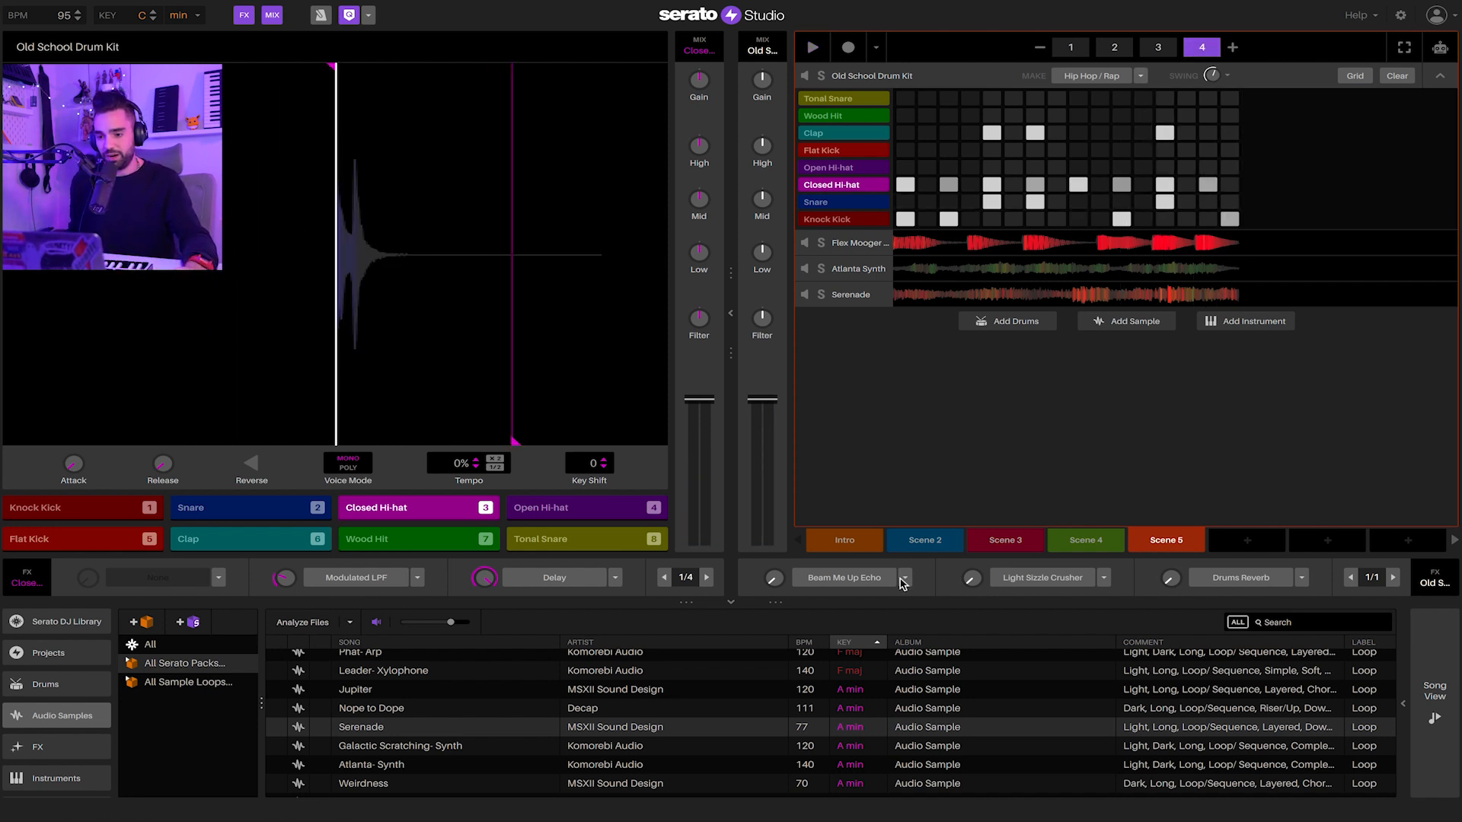
Select the Intro scene, show the Song View and delete the Intro block from the song timeline
{"action": "left_click", "coordinate": [846, 543]}
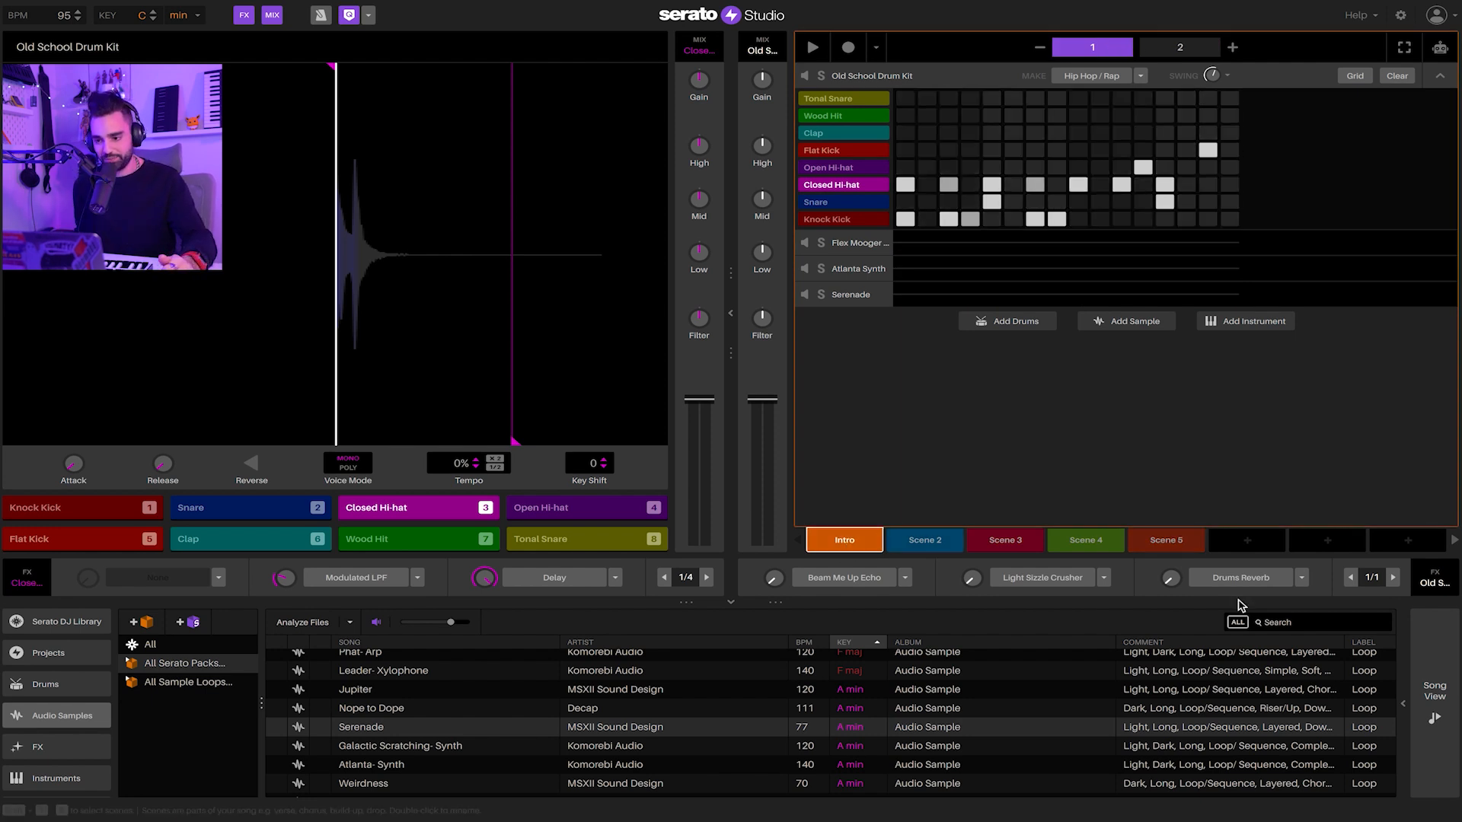
{"action": "left_click", "coordinate": [1436, 695]}
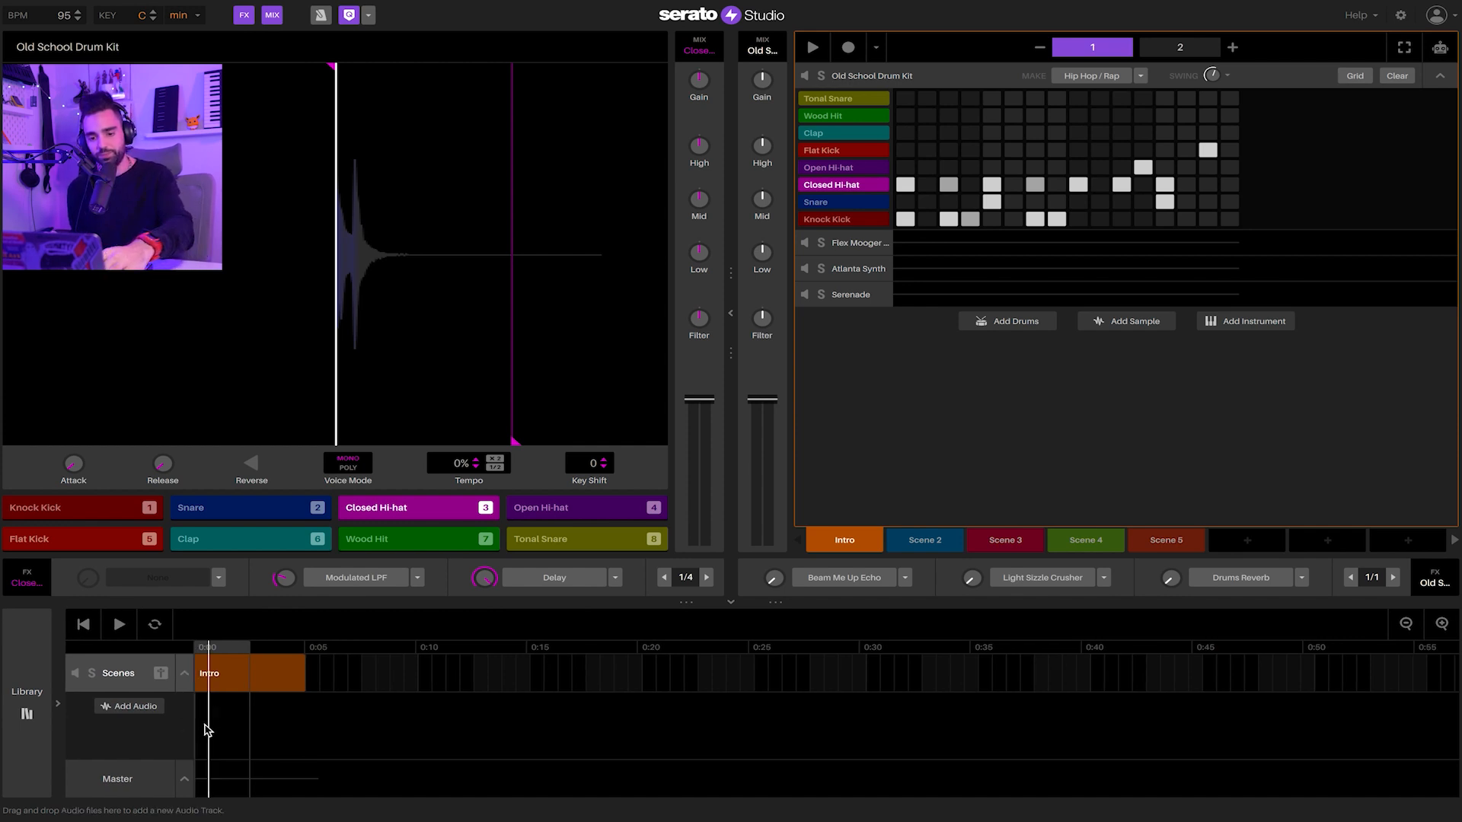
{"action": "key", "text": "space"}
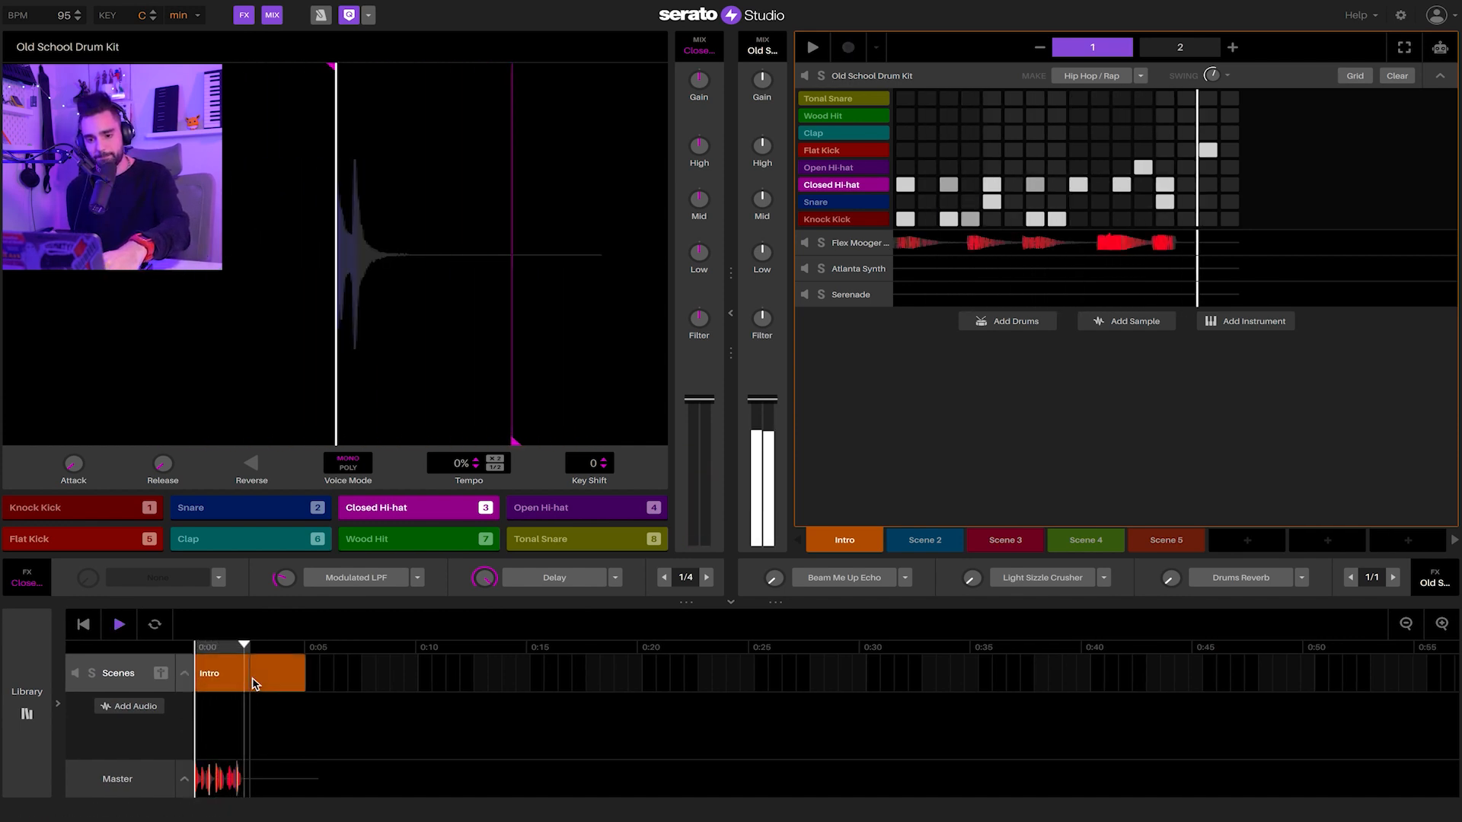
{"action": "left_click", "coordinate": [252, 680]}
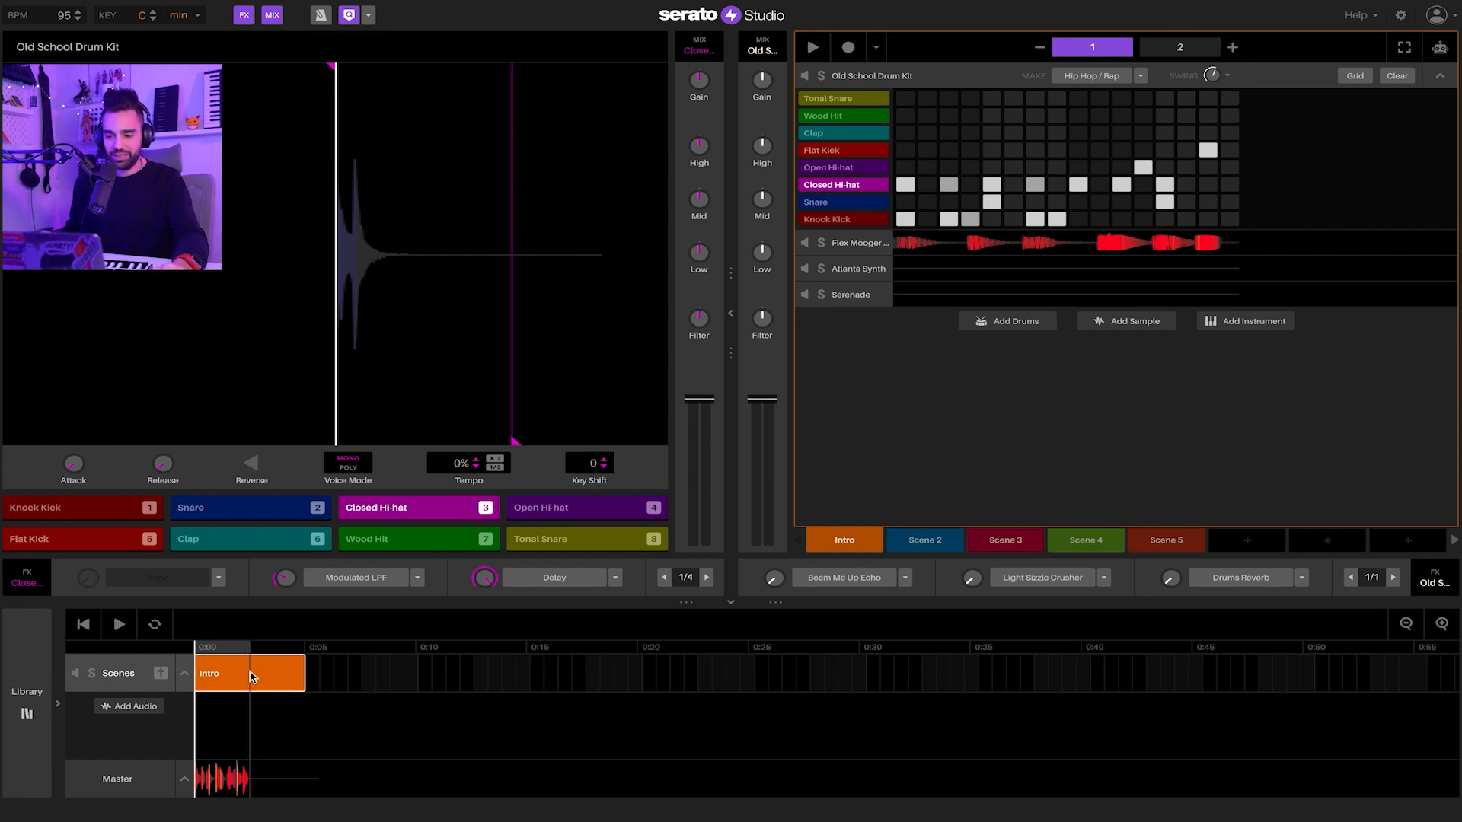
{"action": "key", "text": "Delete"}
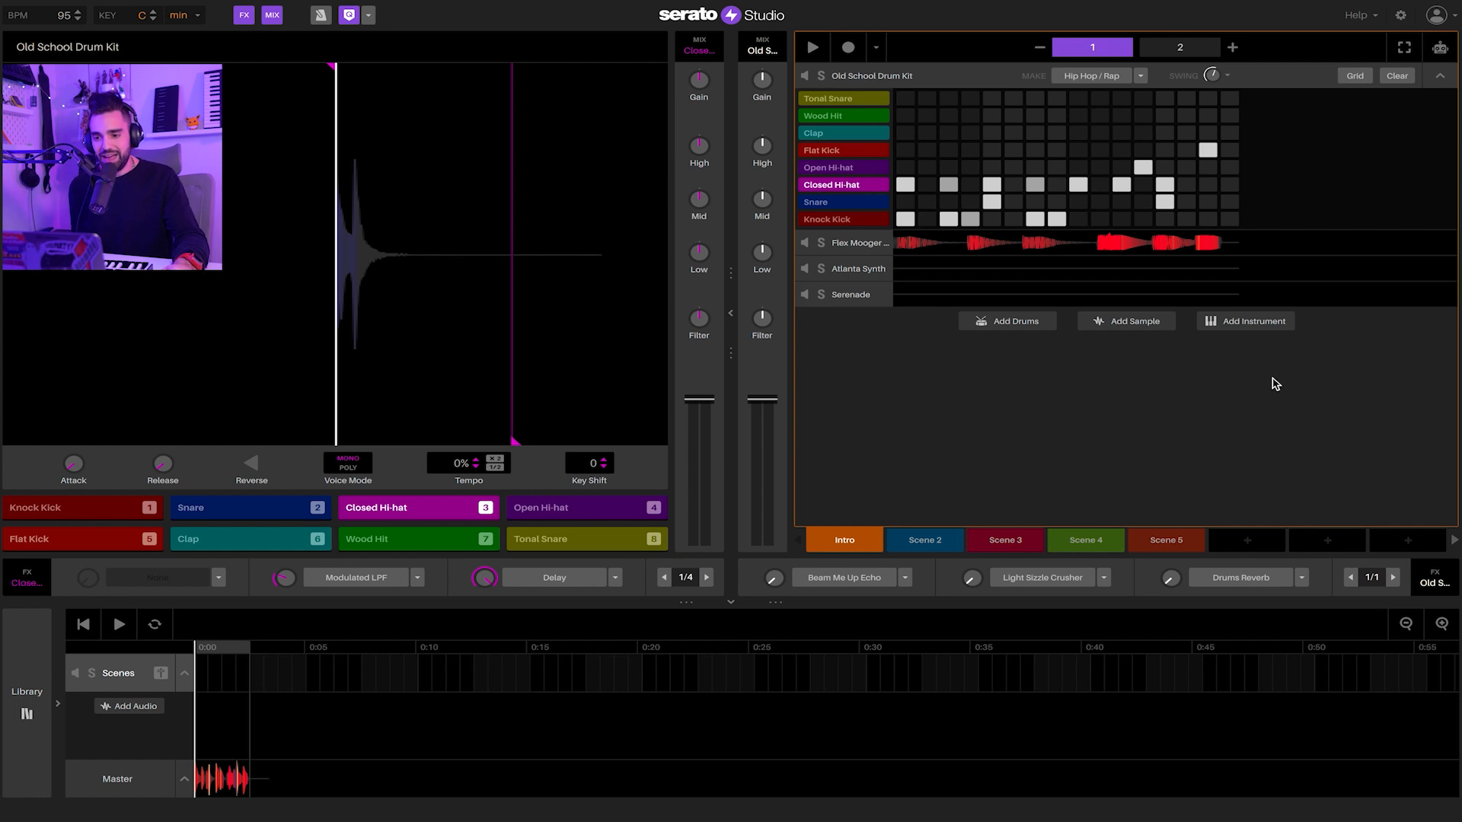
Duplicate Scene 4 as Scene 6 and open the Serenade deck in it
{"action": "left_click", "coordinate": [1070, 545]}
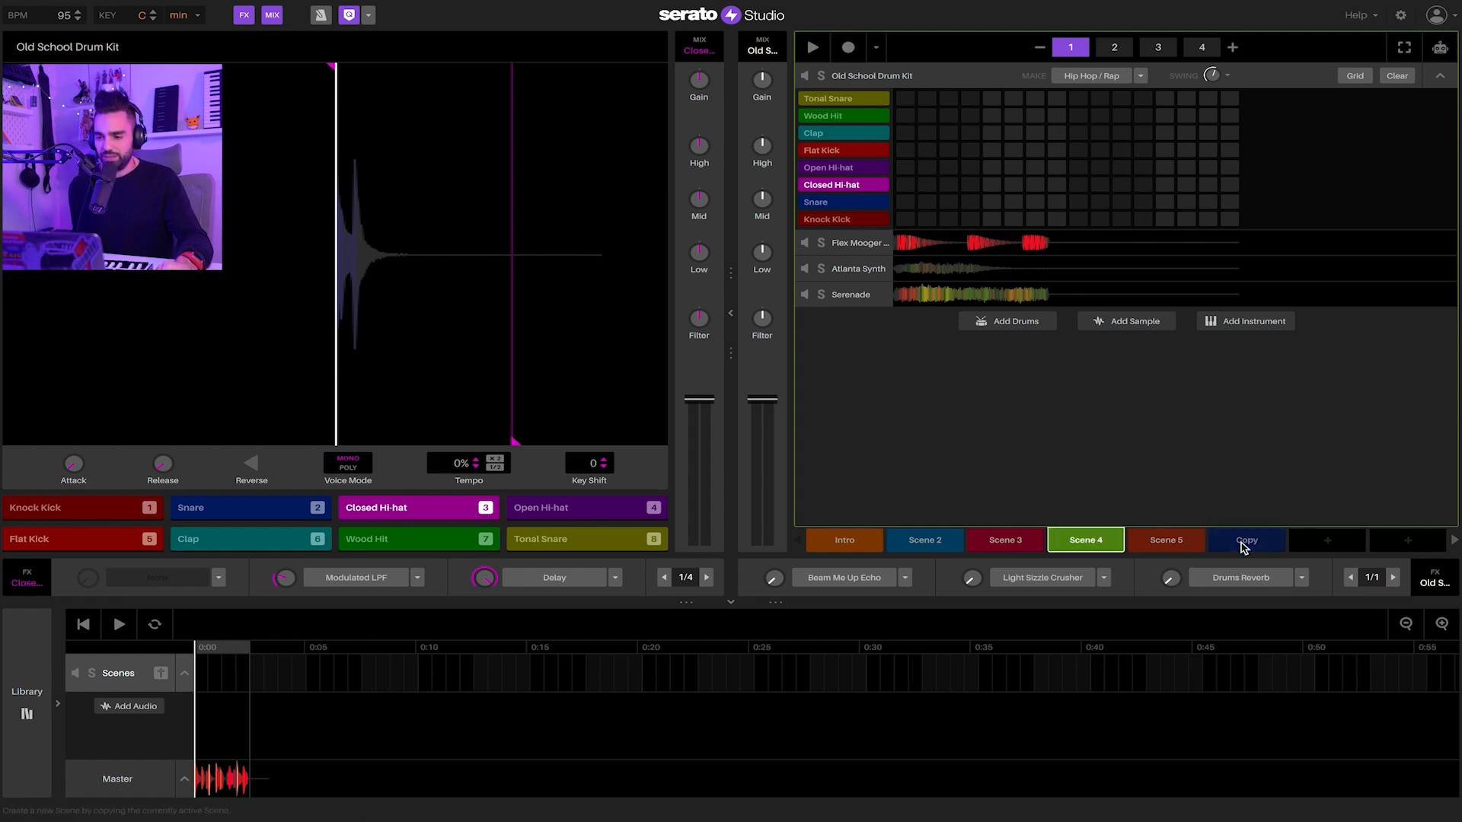
{"action": "left_click", "coordinate": [1244, 542]}
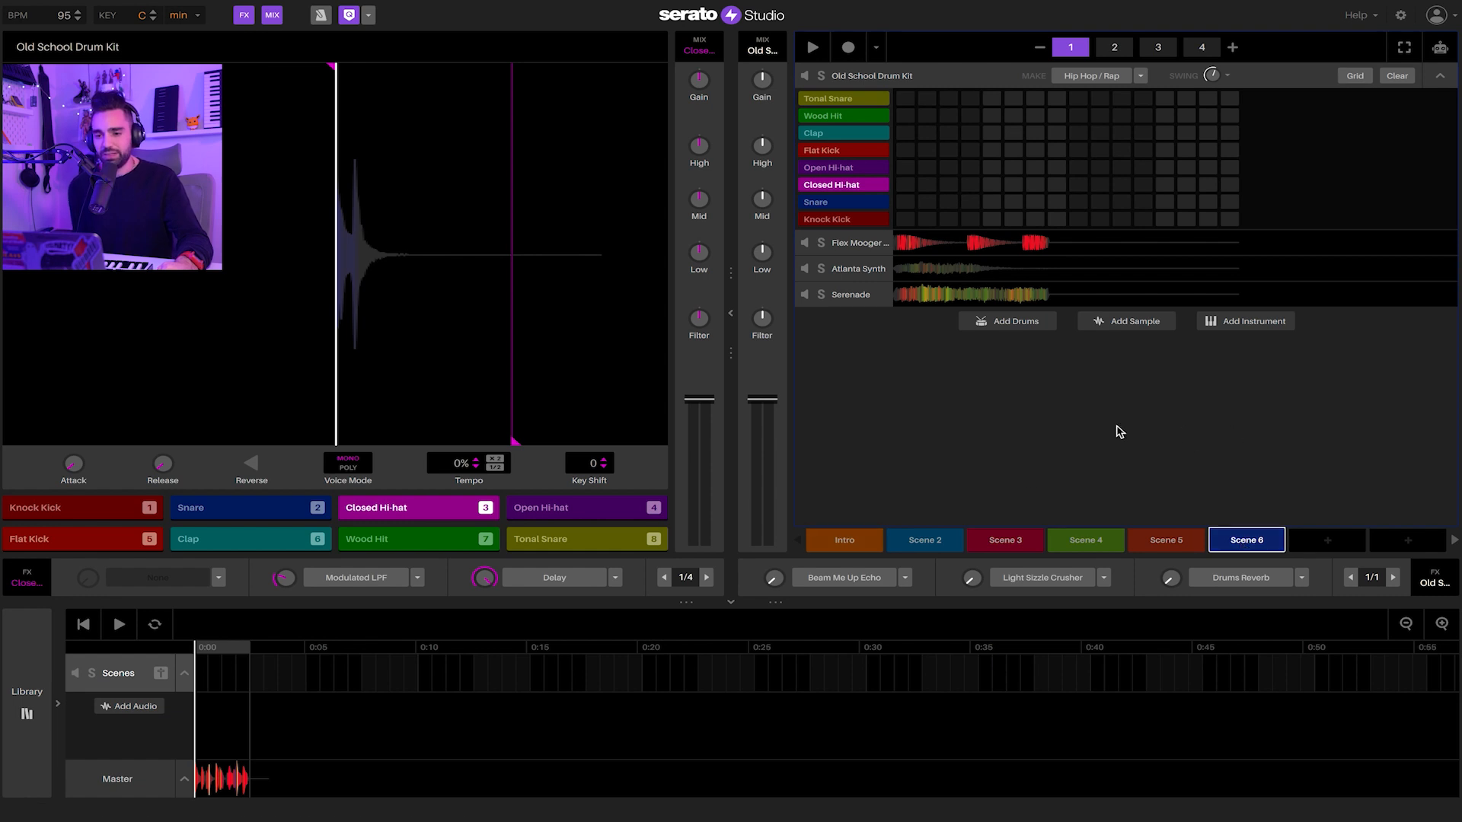
{"action": "left_click", "coordinate": [845, 249]}
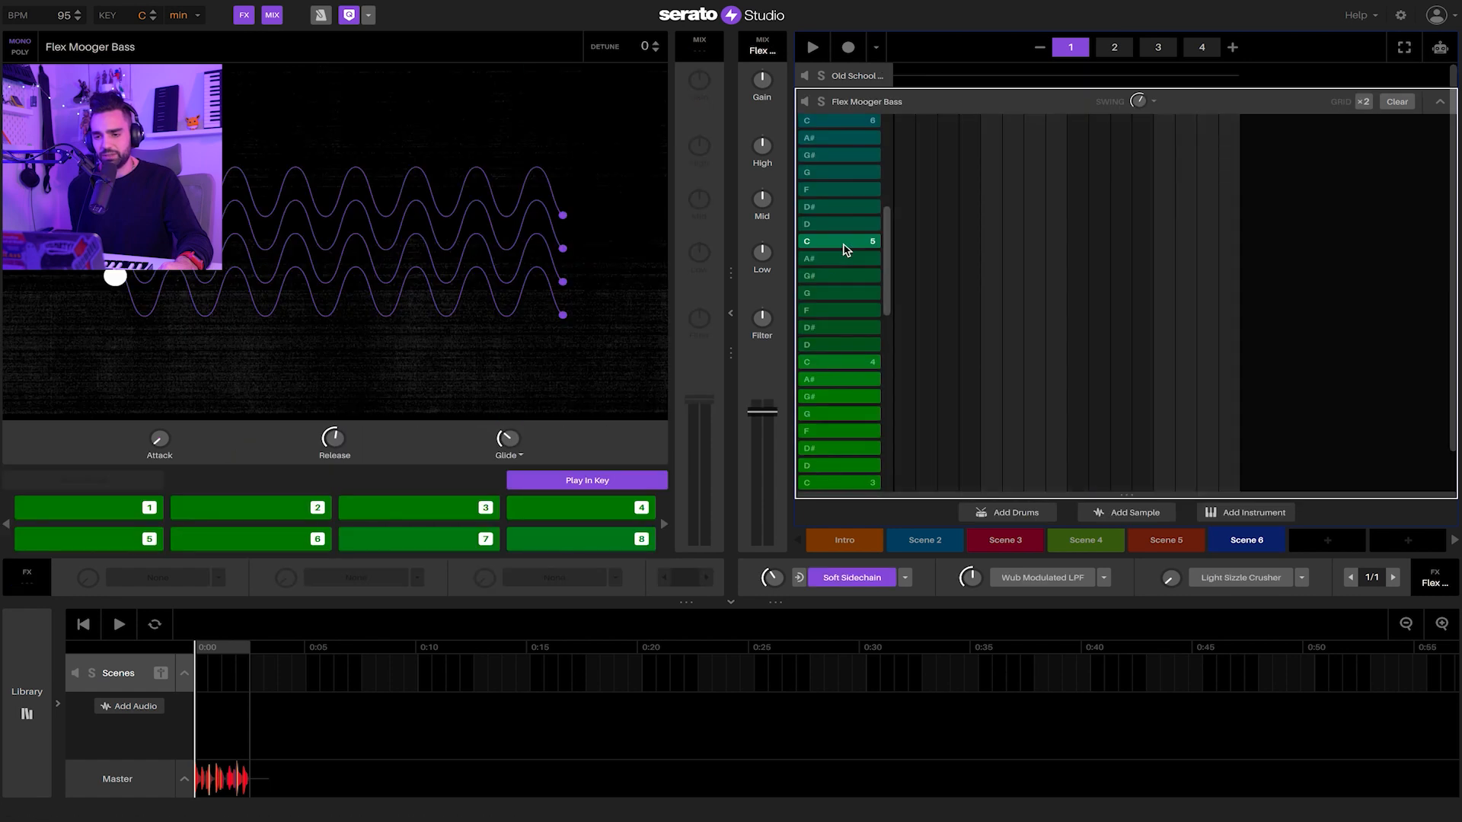
{"action": "left_click", "coordinate": [1440, 102]}
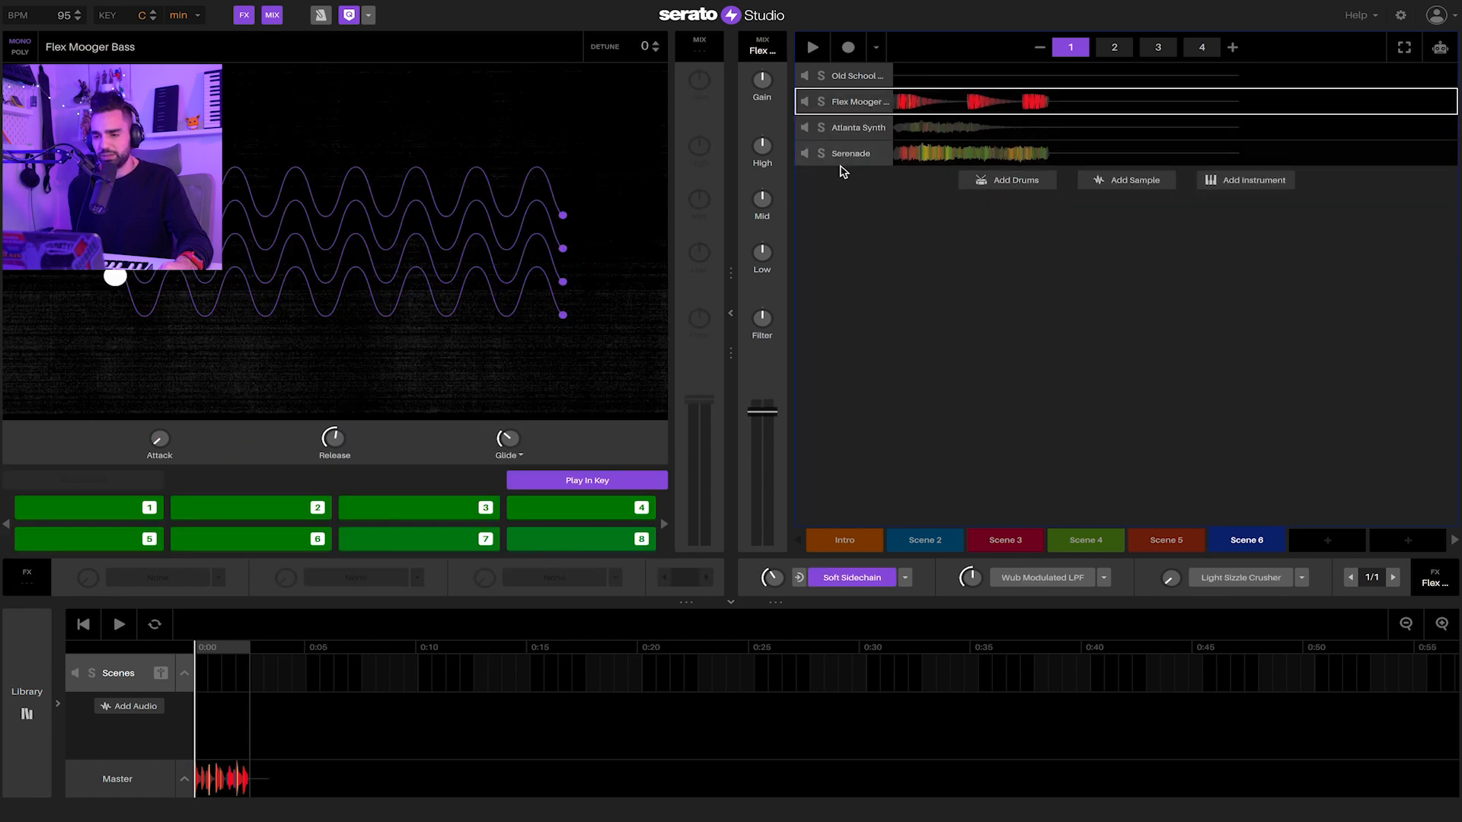
{"action": "left_click", "coordinate": [848, 154]}
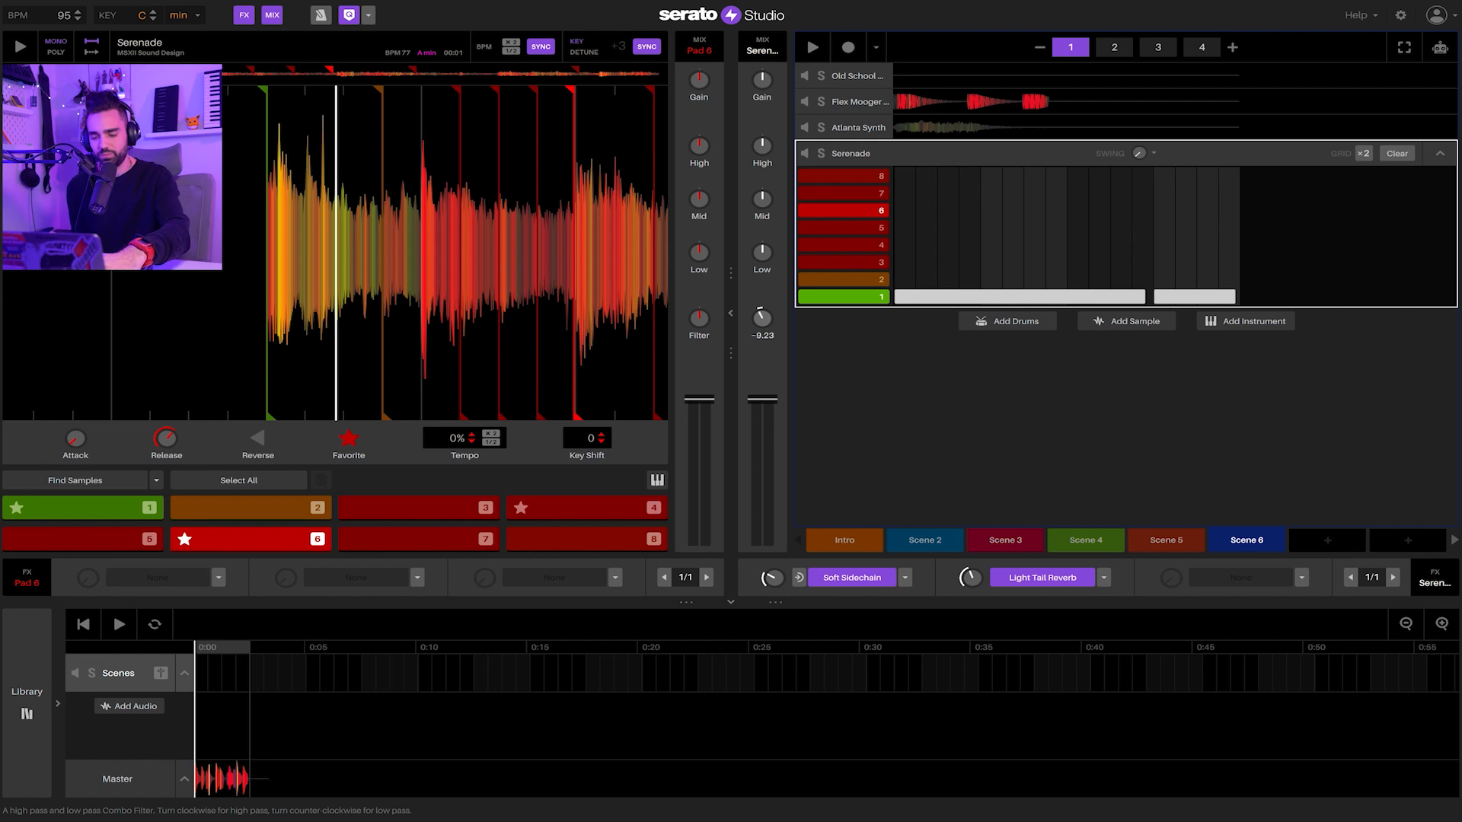
Try low-pass filtering the Serenade deck while Scene 6 plays, and reset its Filter to 0
{"action": "left_click_drag", "start_coordinate": [763, 319], "coordinate": [762, 329]}
{"action": "key", "text": "space"}
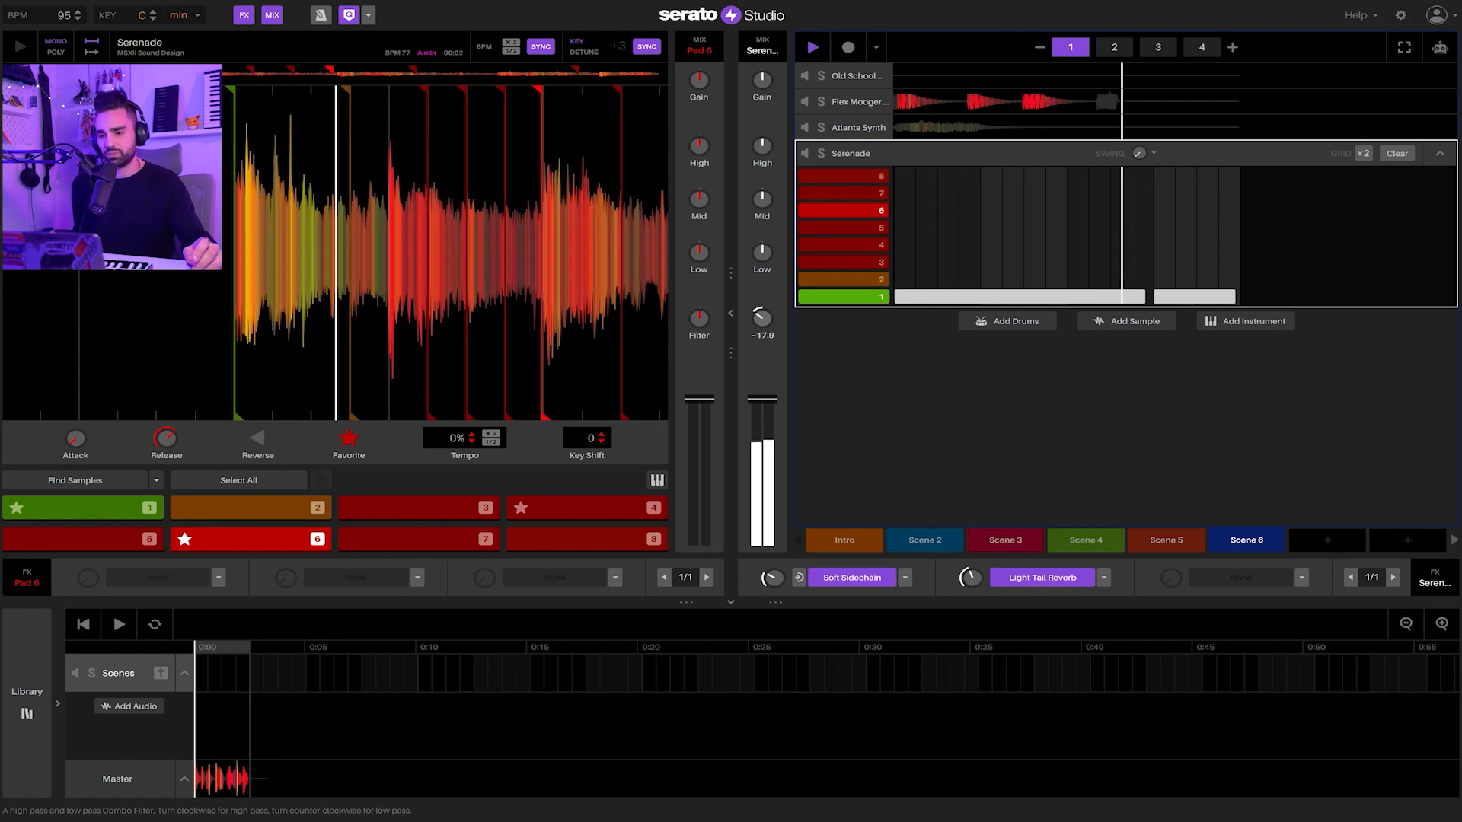
{"action": "left_click_drag", "start_coordinate": [763, 318], "coordinate": [763, 301]}
{"action": "key", "text": "space"}
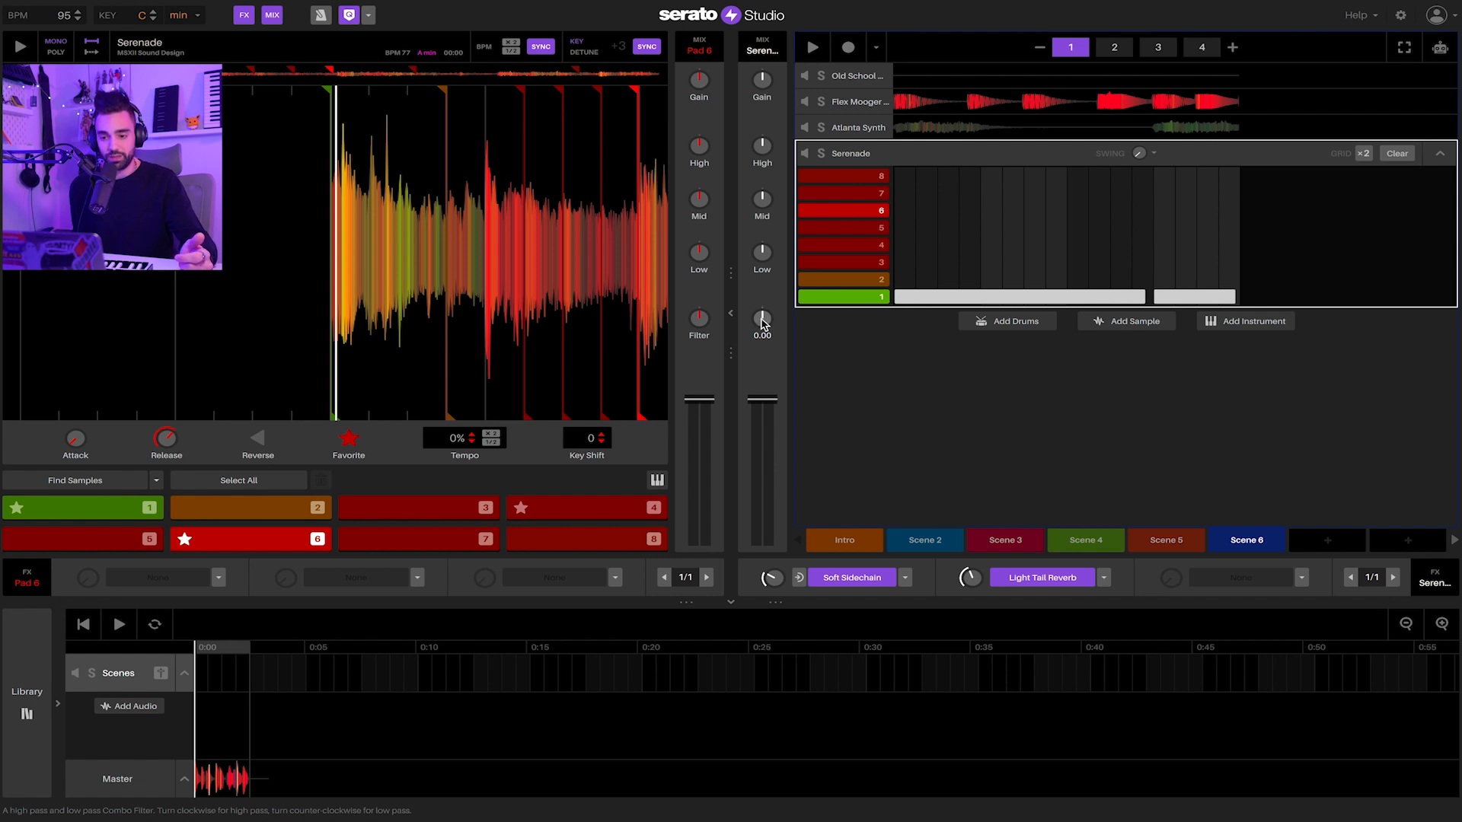
Arm recording and record a low-pass Filter automation on the Serenade deck while Scene 6 plays
{"action": "left_click", "coordinate": [851, 49]}
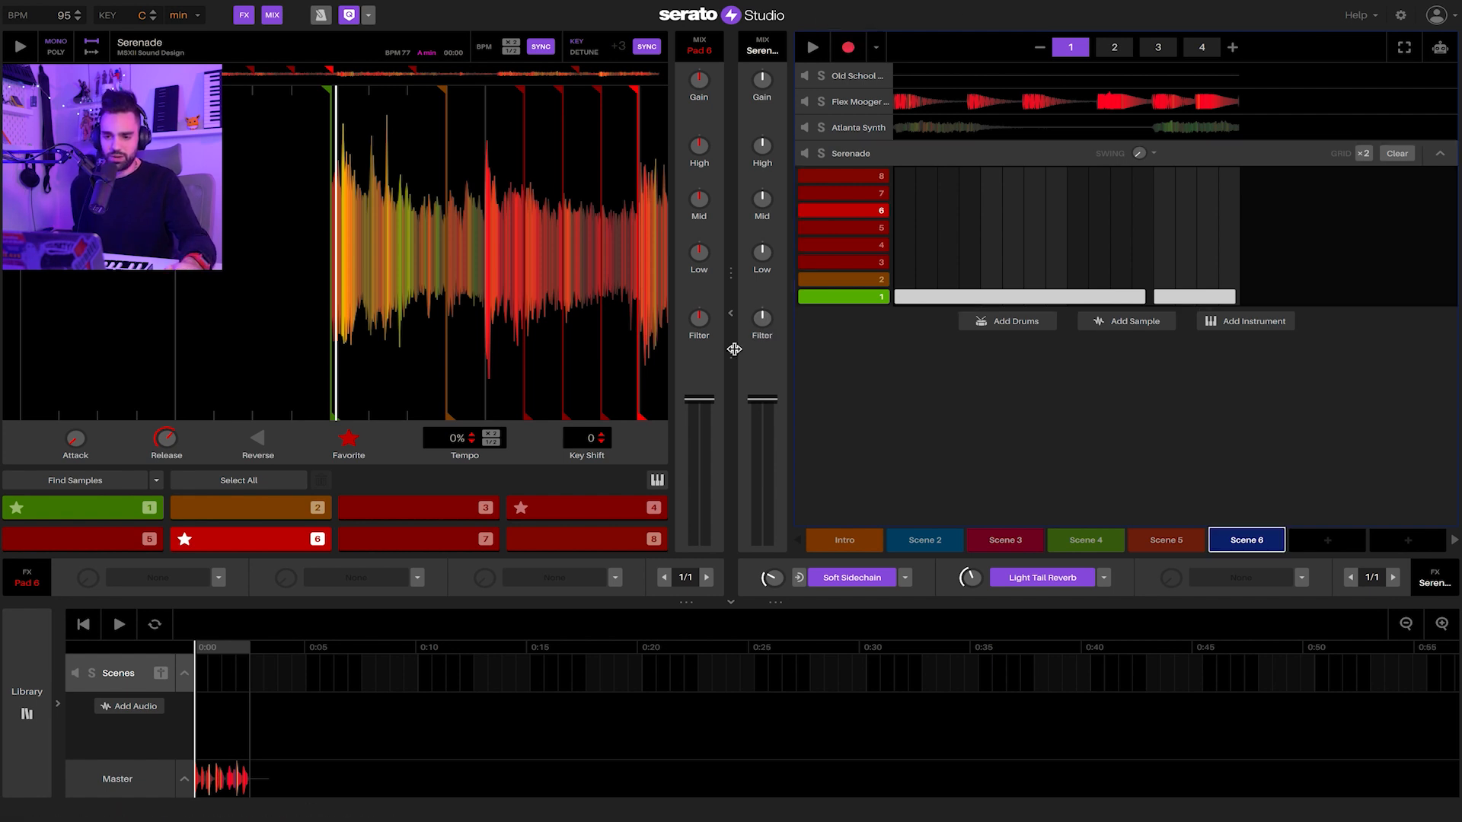
{"action": "left_click_drag", "start_coordinate": [762, 318], "coordinate": [762, 337]}
{"action": "key", "text": "space"}
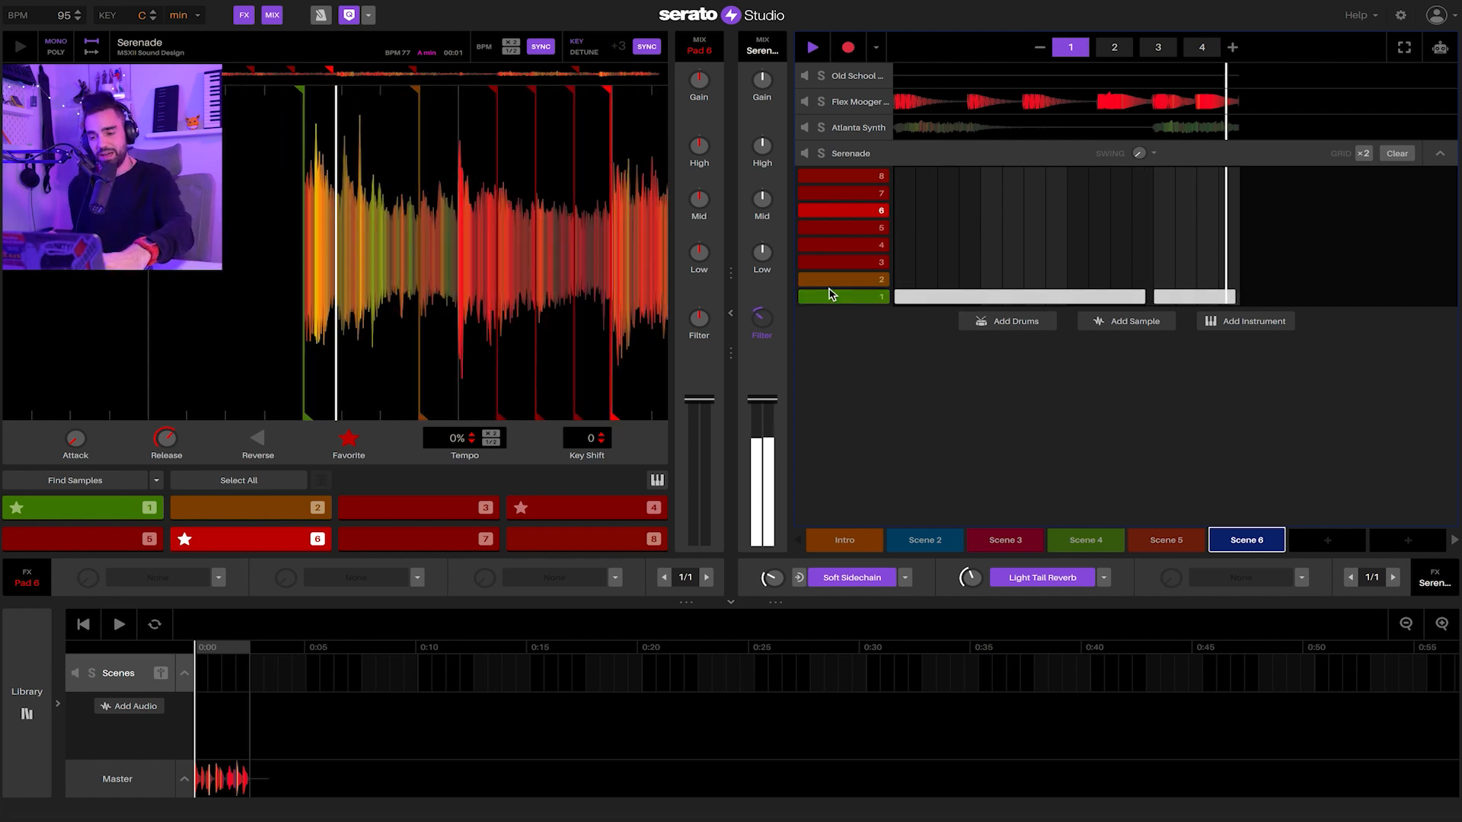
{"action": "key", "text": "space"}
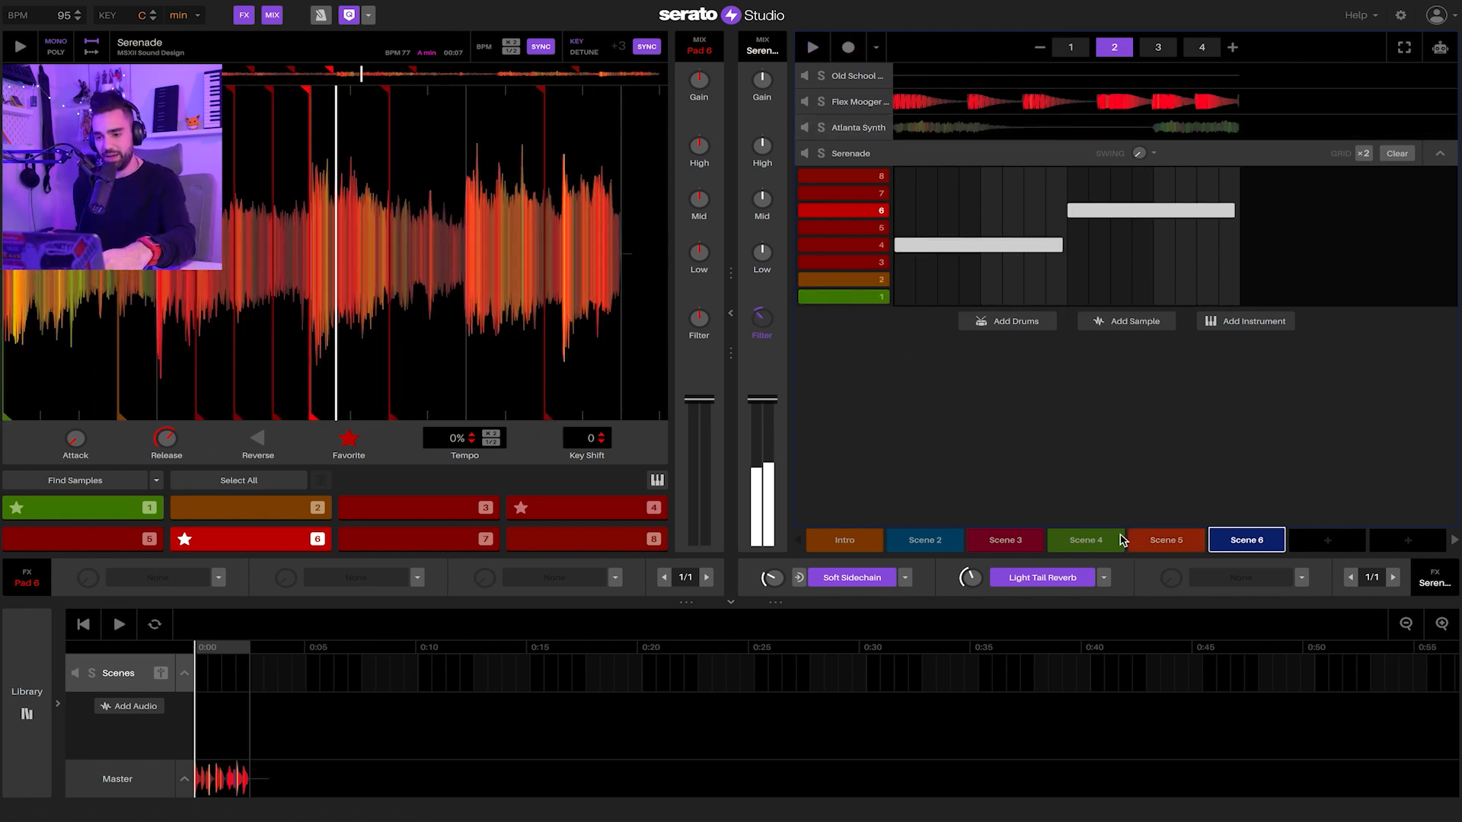
Compare the Serenade Filter in Scenes 4, 3, 2 and Intro with Scene 6, and play Scene 6 to check its automation
{"action": "left_click", "coordinate": [1119, 540]}
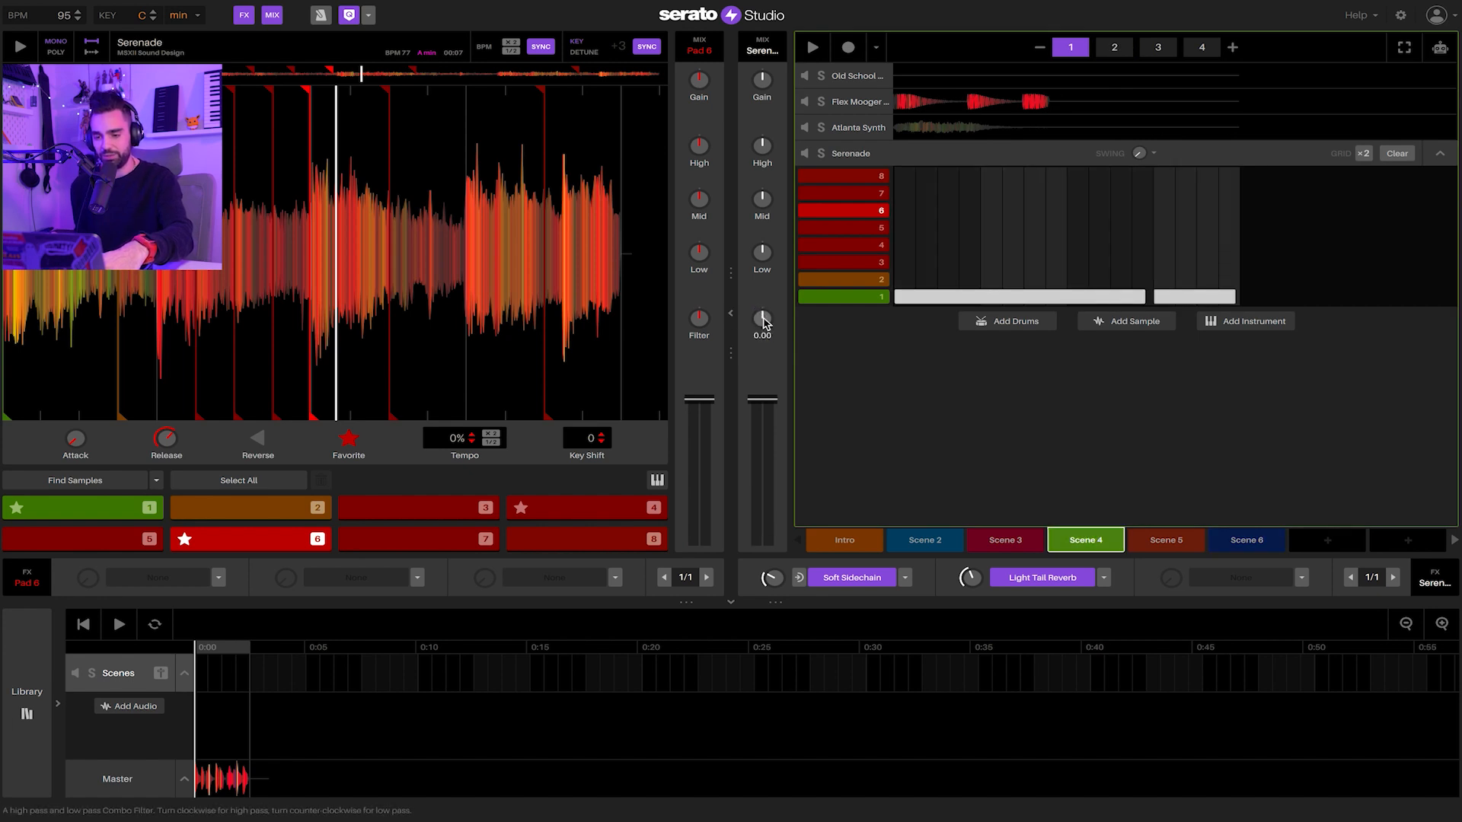
{"action": "left_click", "coordinate": [1004, 540]}
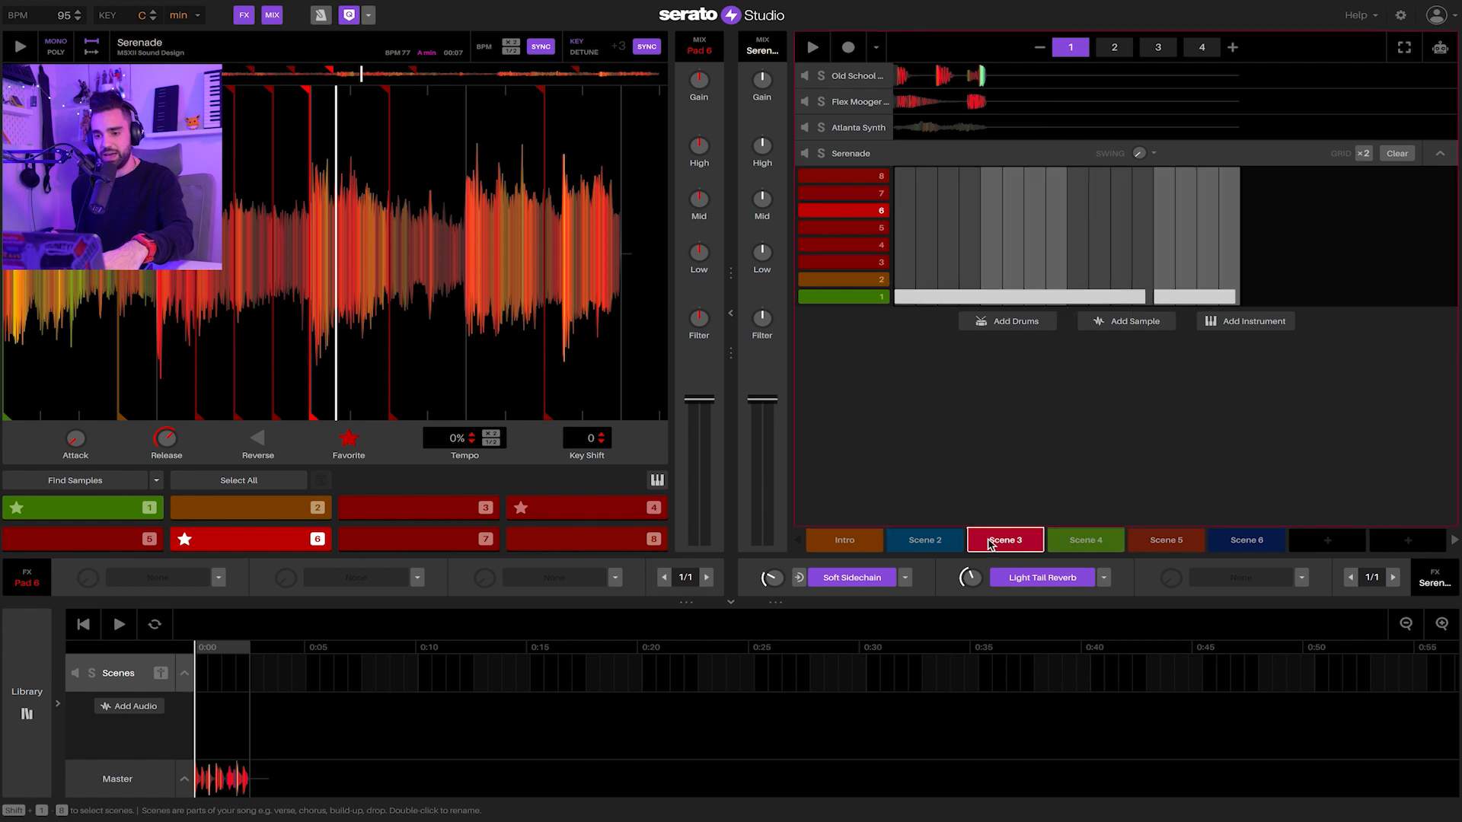
{"action": "left_click", "coordinate": [918, 540]}
{"action": "left_click", "coordinate": [874, 535]}
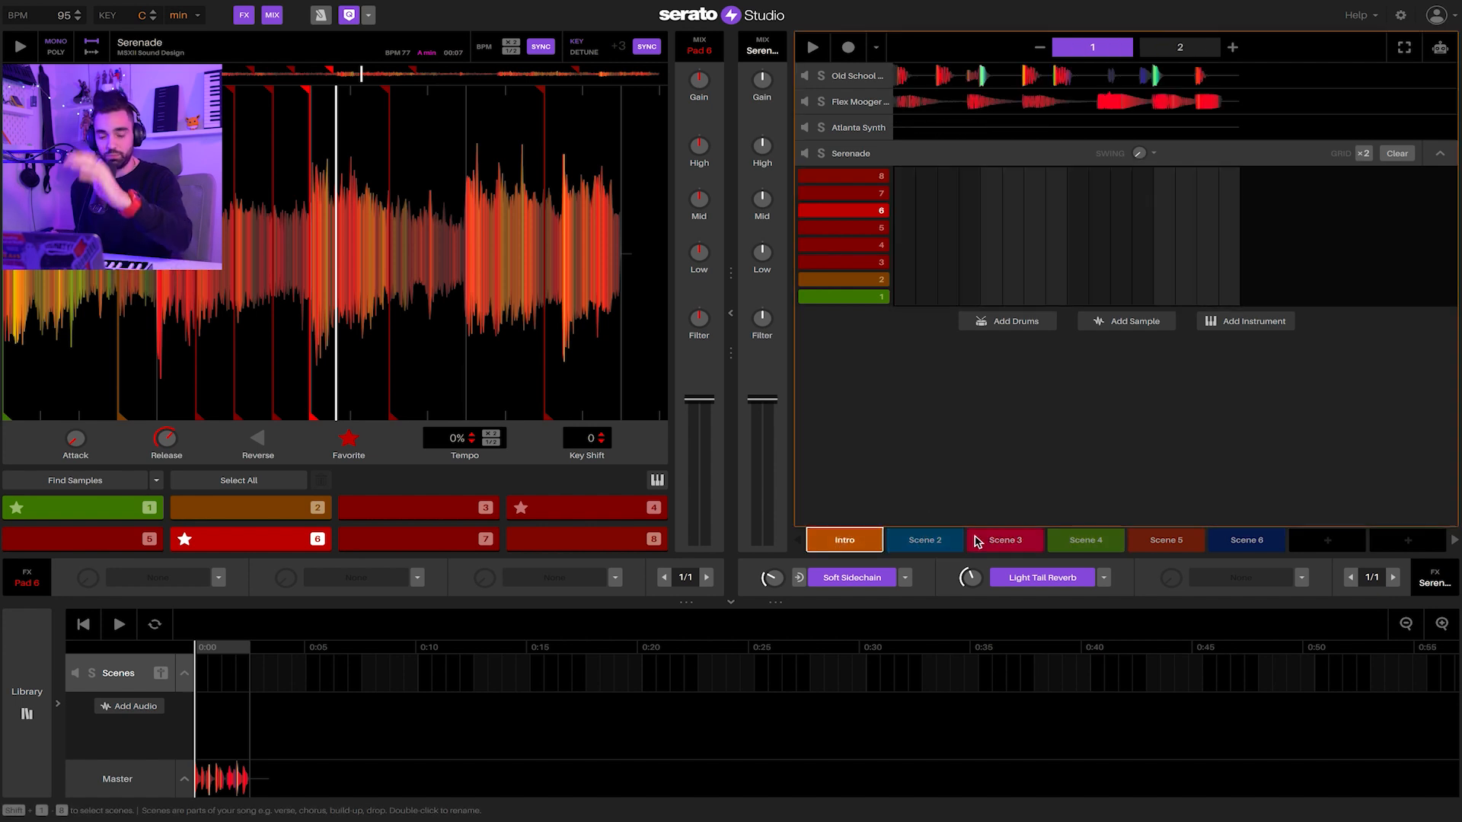
{"action": "left_click", "coordinate": [1249, 541]}
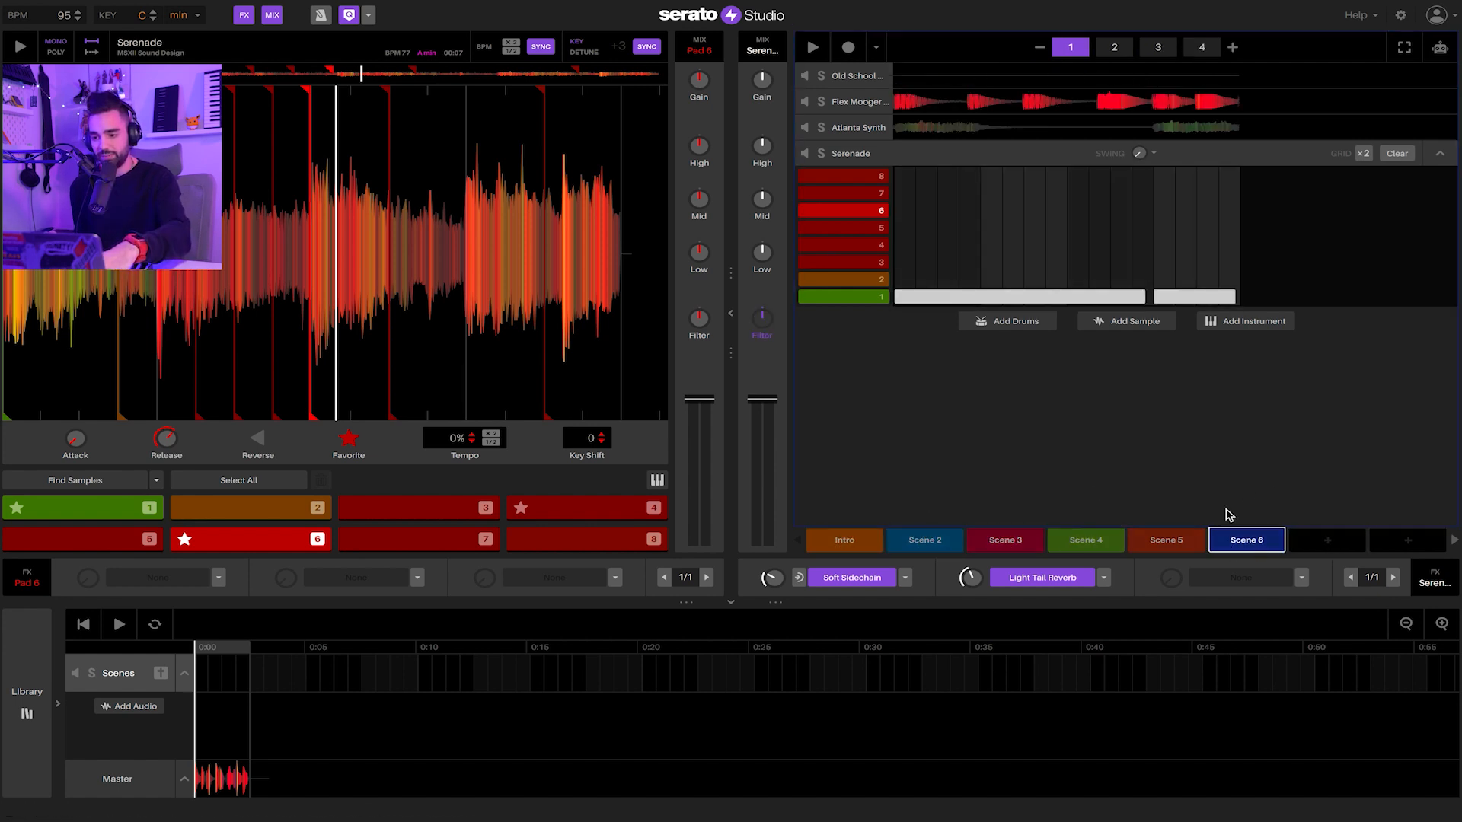
{"action": "key", "text": "space"}
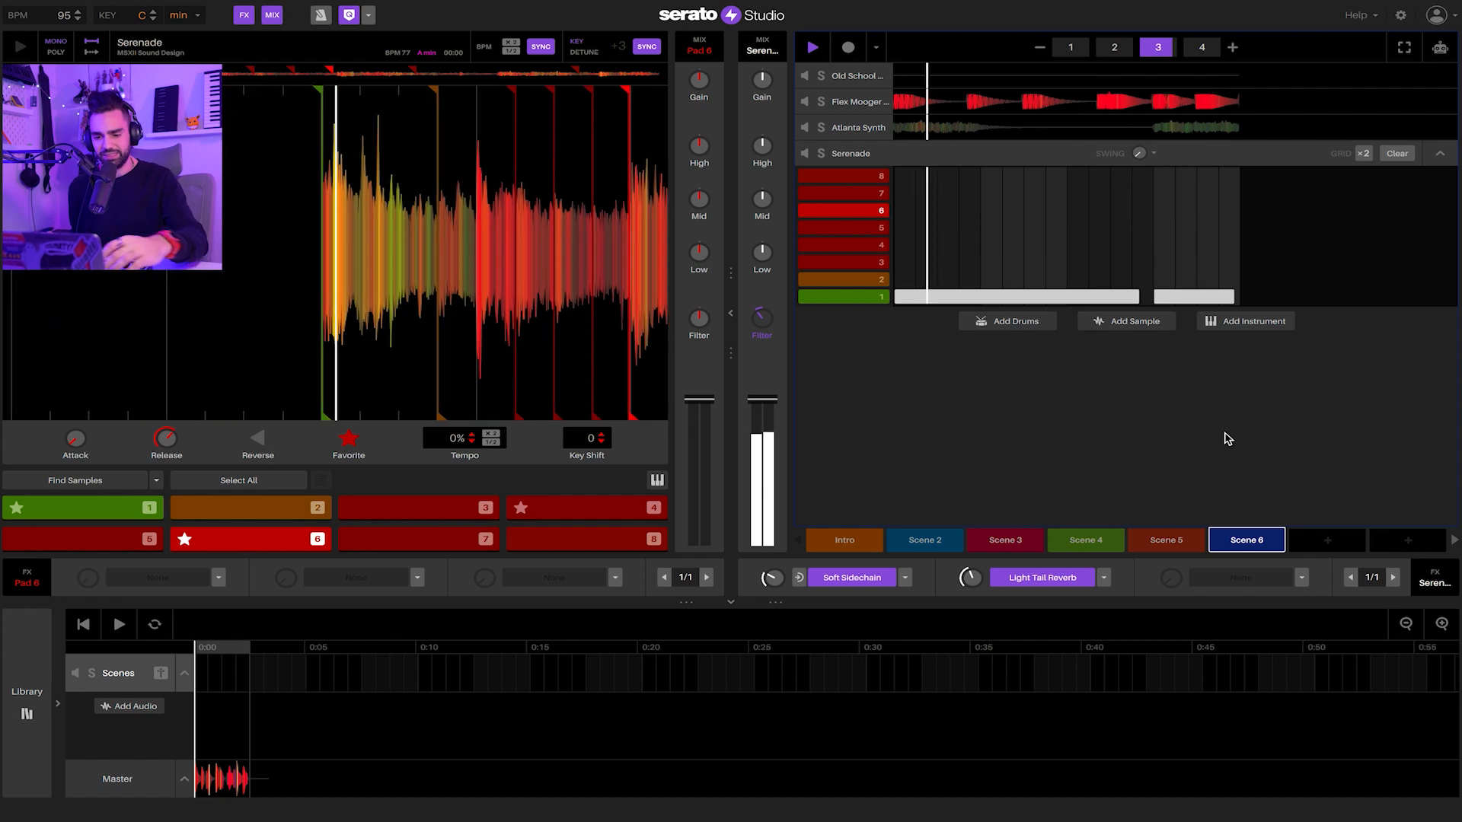
{"action": "key", "text": "space"}
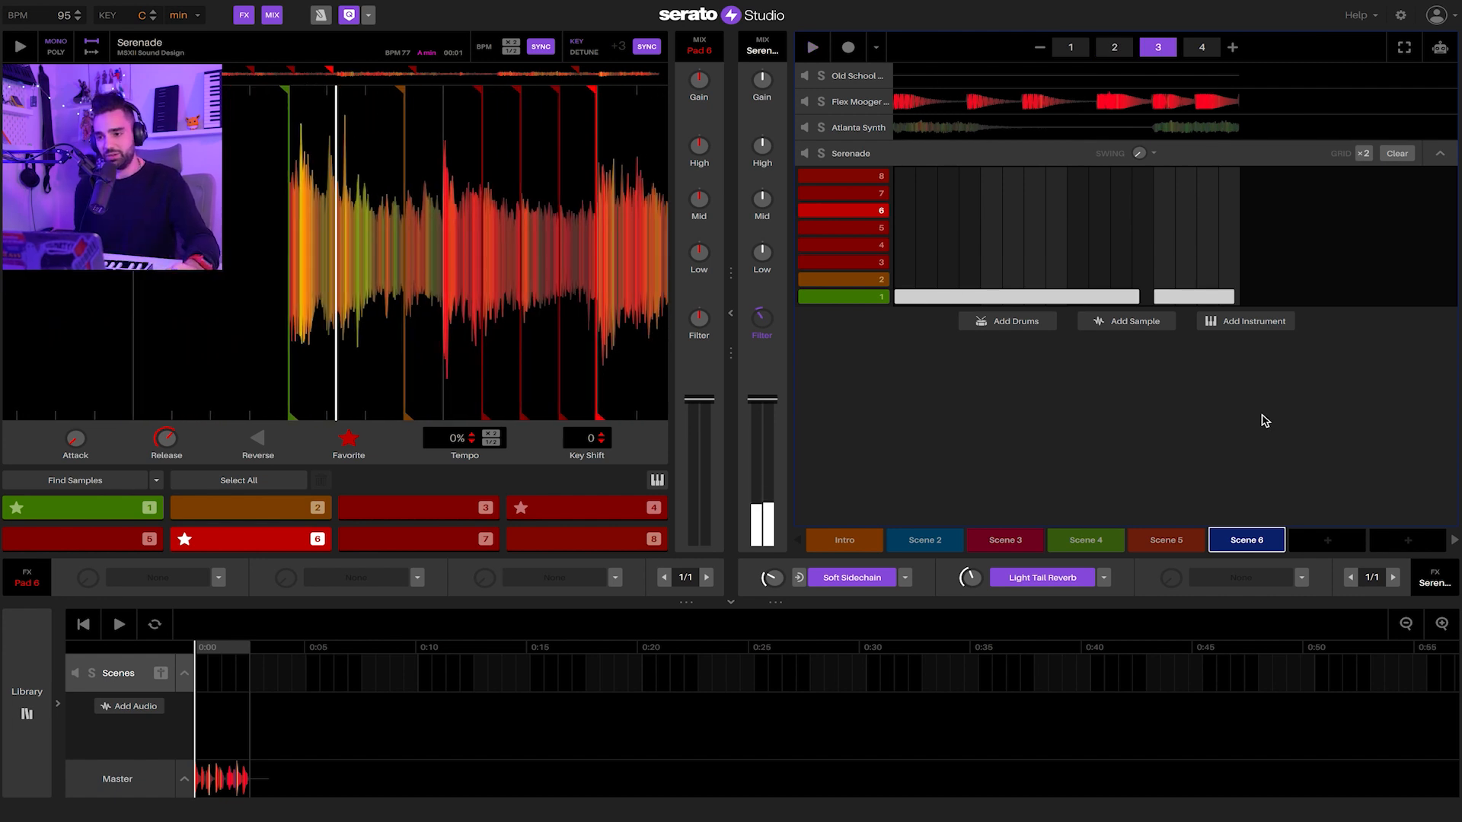
Loop page 4 of Scene 6 and add Clap, Snare and Knock Kick hits on step 13 of the Old School Drum Kit
{"action": "left_click", "coordinate": [1201, 47]}
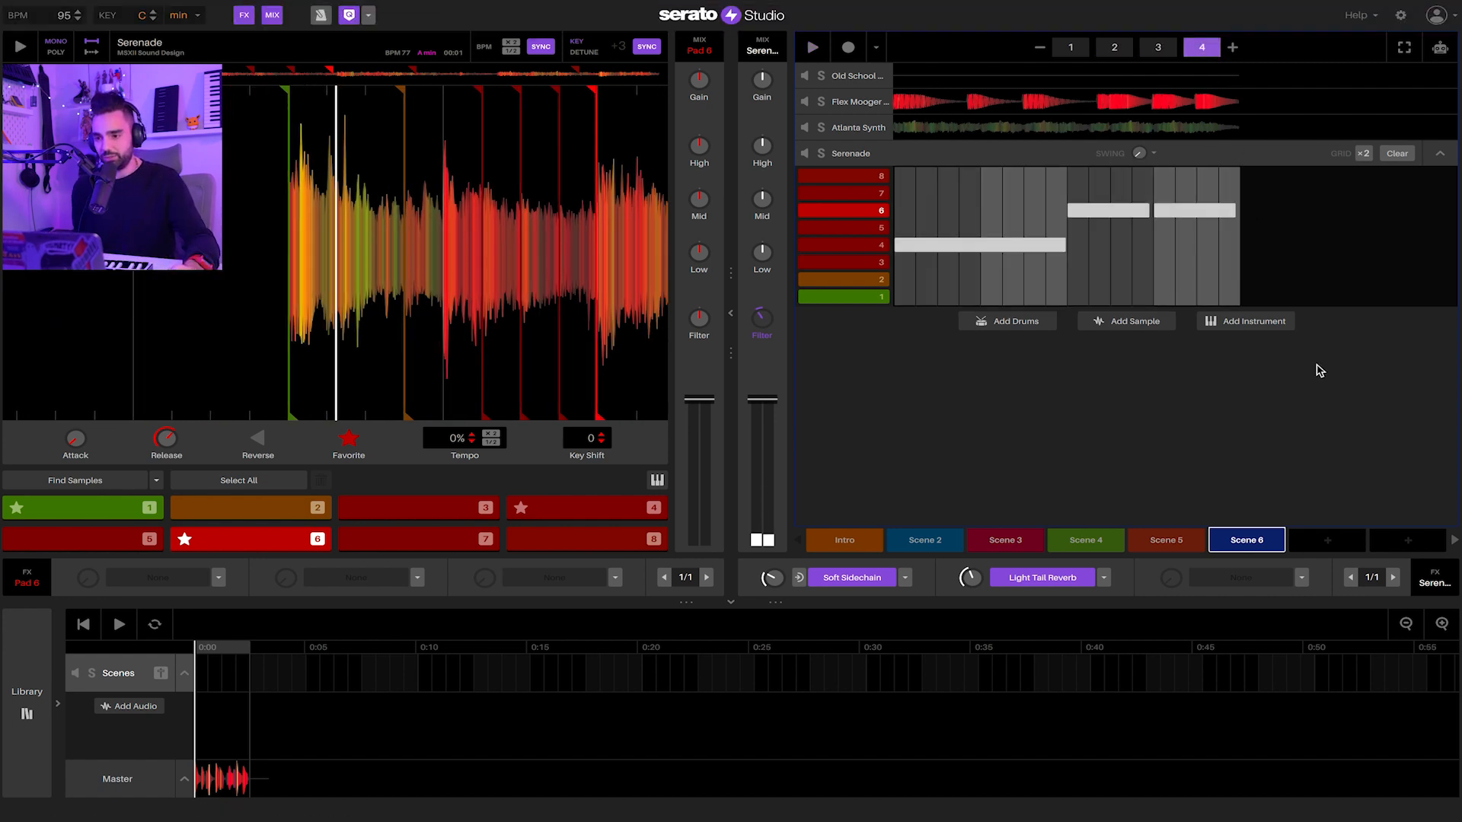
{"action": "left_click", "coordinate": [1205, 49]}
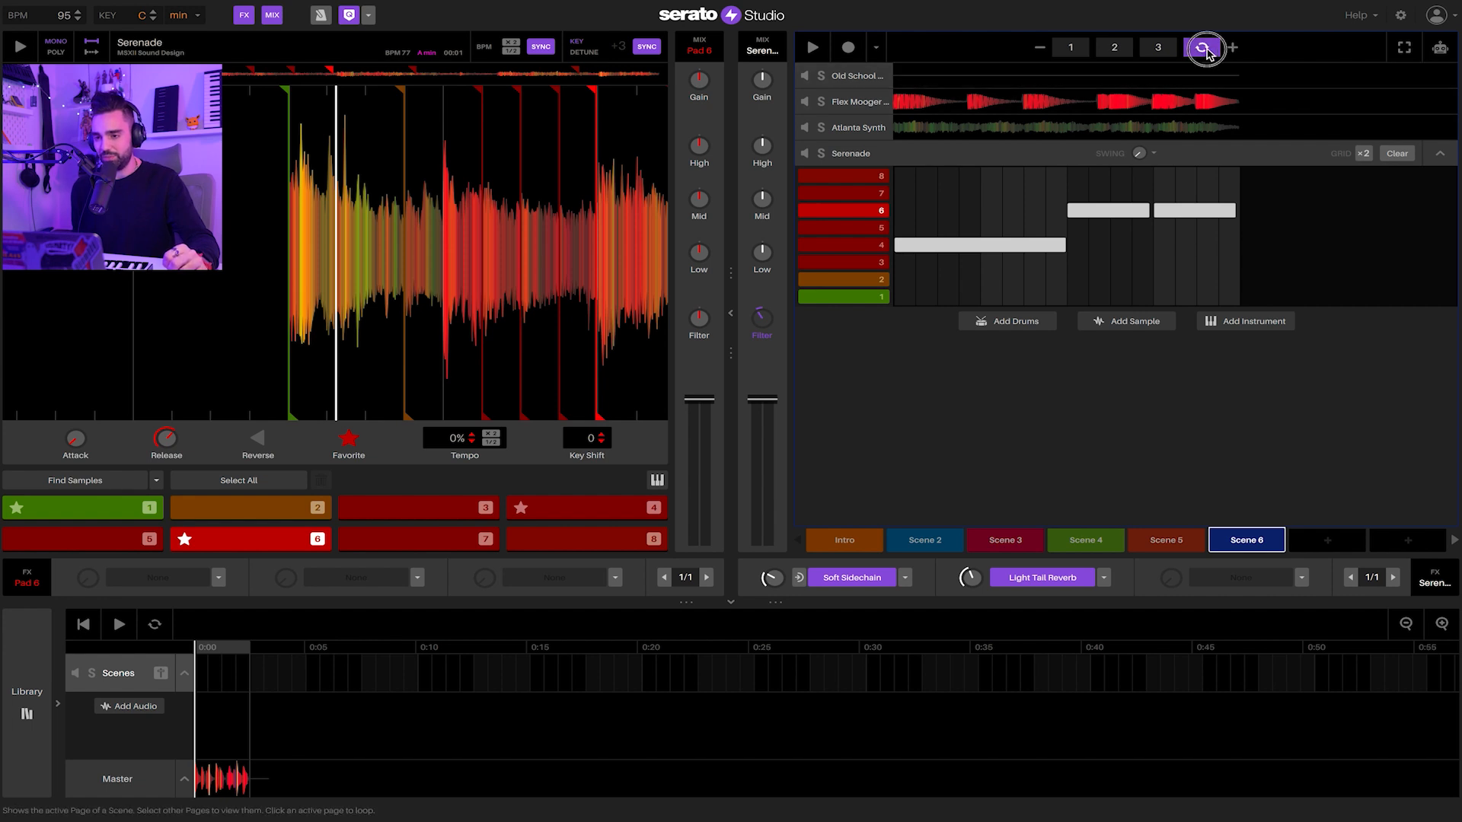
{"action": "left_click", "coordinate": [1196, 76]}
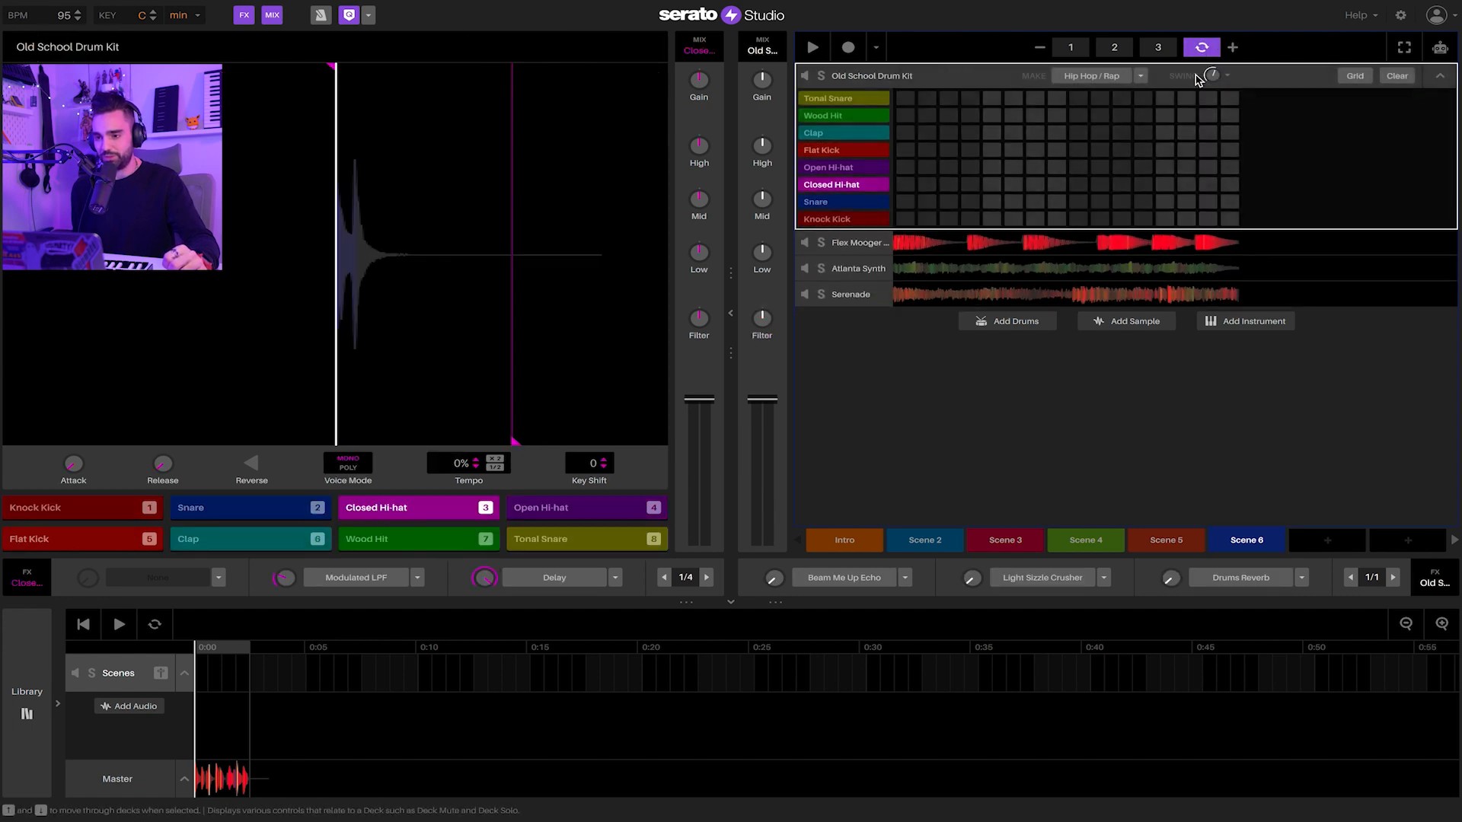
{"action": "left_click", "coordinate": [1165, 134]}
{"action": "left_click", "coordinate": [1165, 219]}
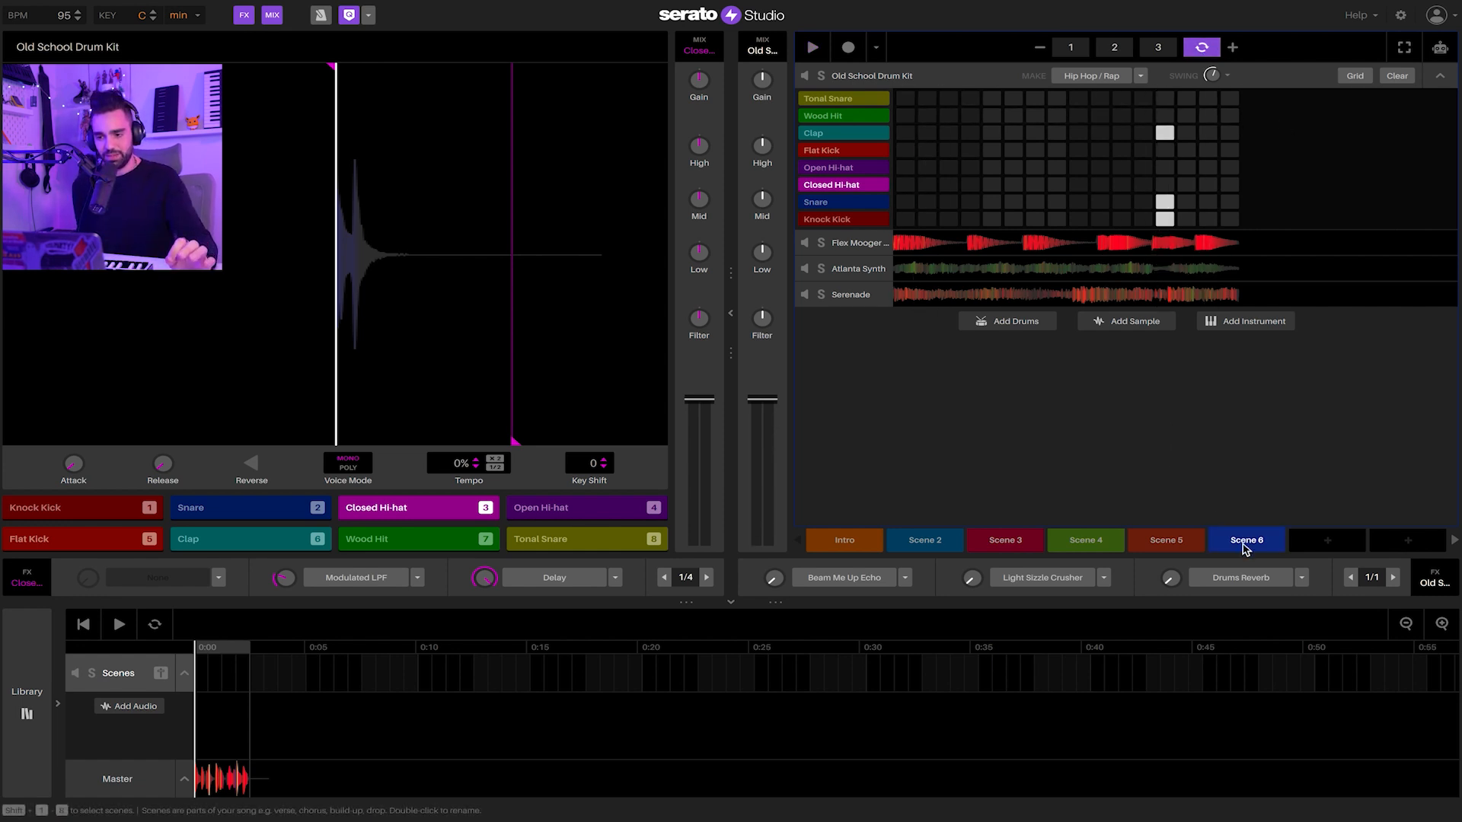
Rename Intro and Scenes 2 to 6 in order as bass and drums, BDS, full groove, bridge, full groove 2 and INTRO1
{"action": "left_click", "coordinate": [1265, 548]}
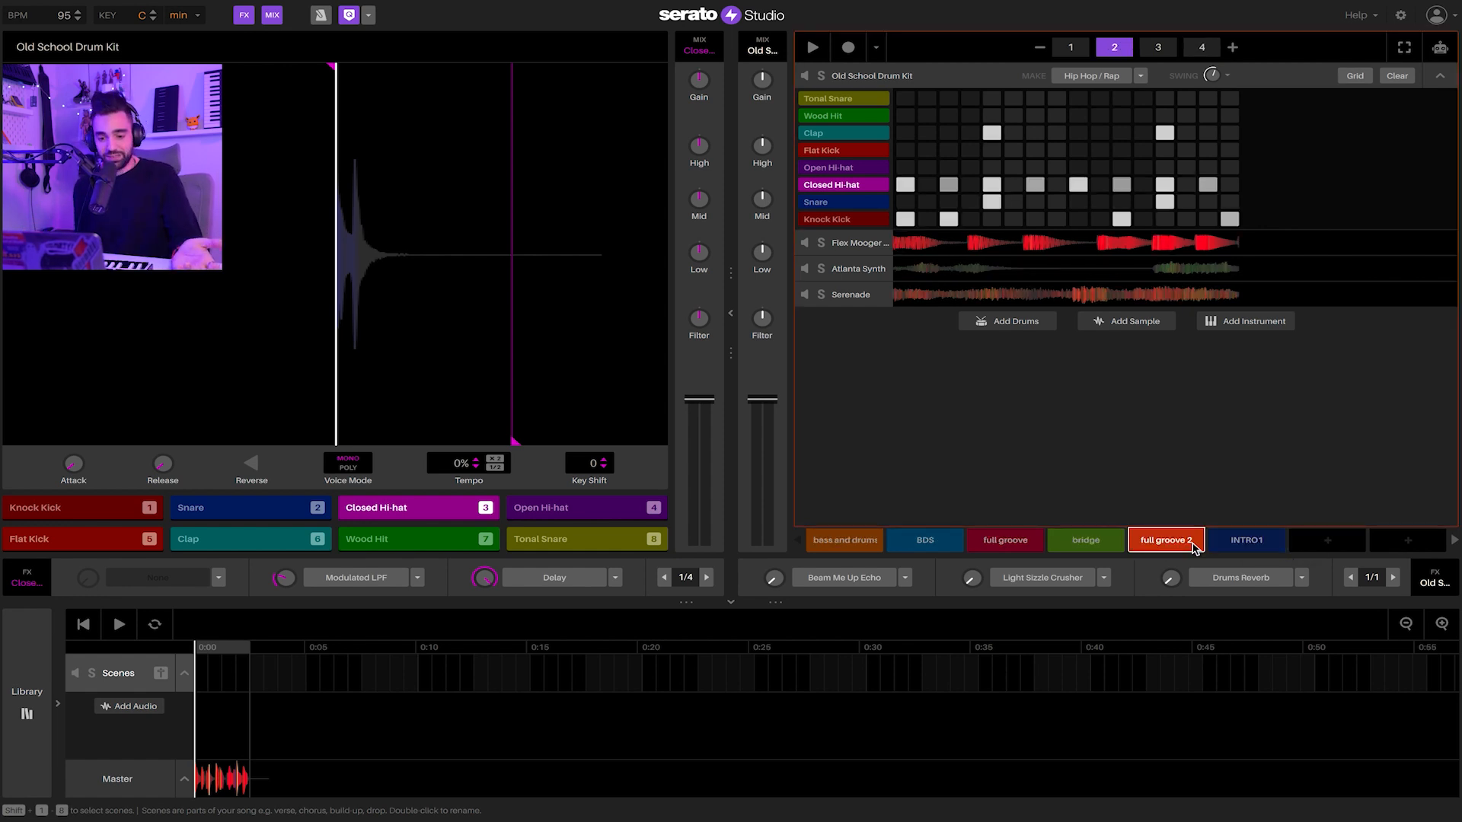
Place INTRO1, bass and drums, BDS and bridge consecutively on the song timeline from 0:00
{"action": "left_click_drag", "start_coordinate": [1239, 546], "coordinate": [229, 693]}
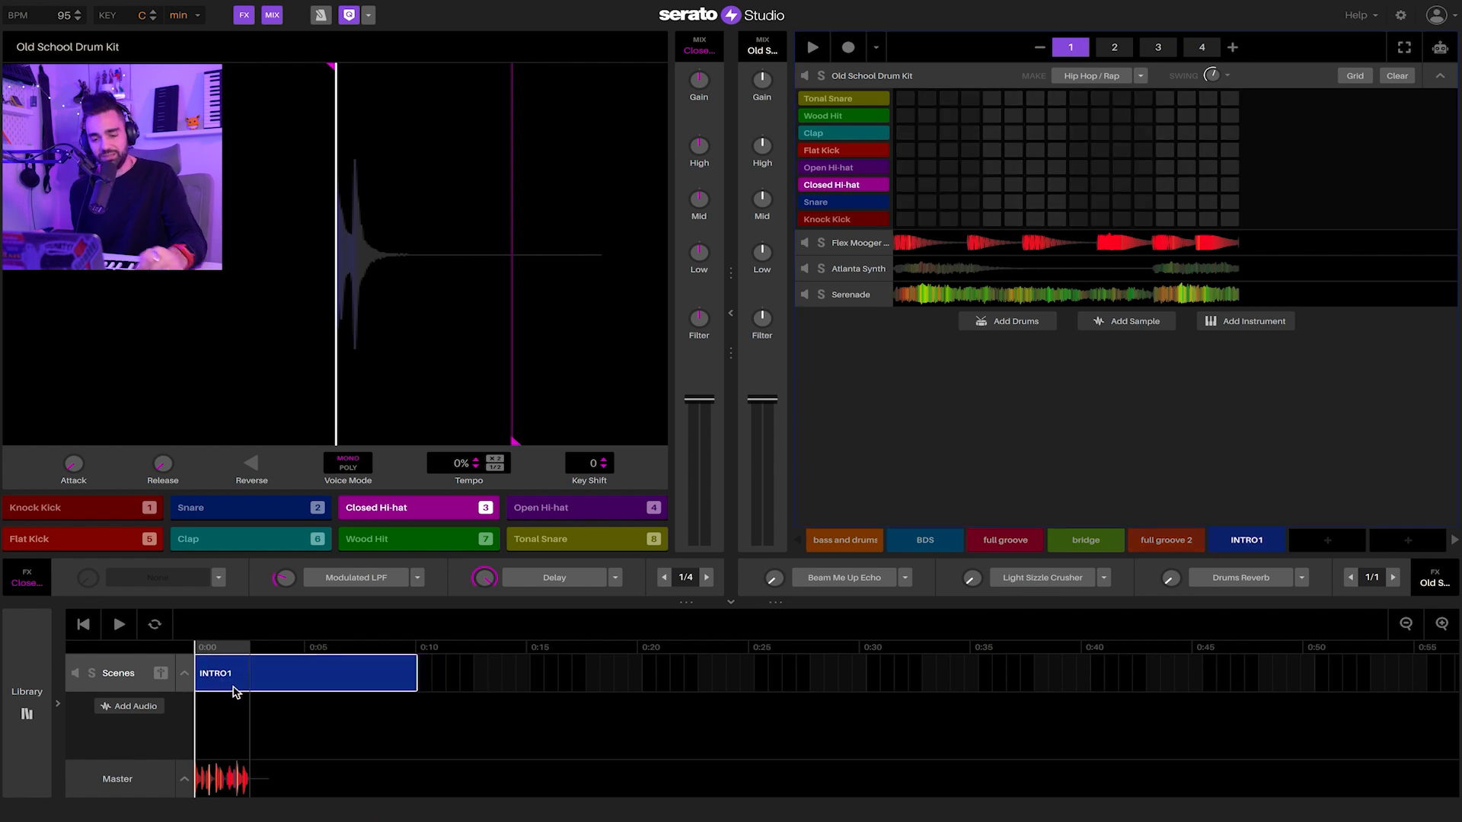
{"action": "left_click_drag", "start_coordinate": [865, 543], "coordinate": [484, 691]}
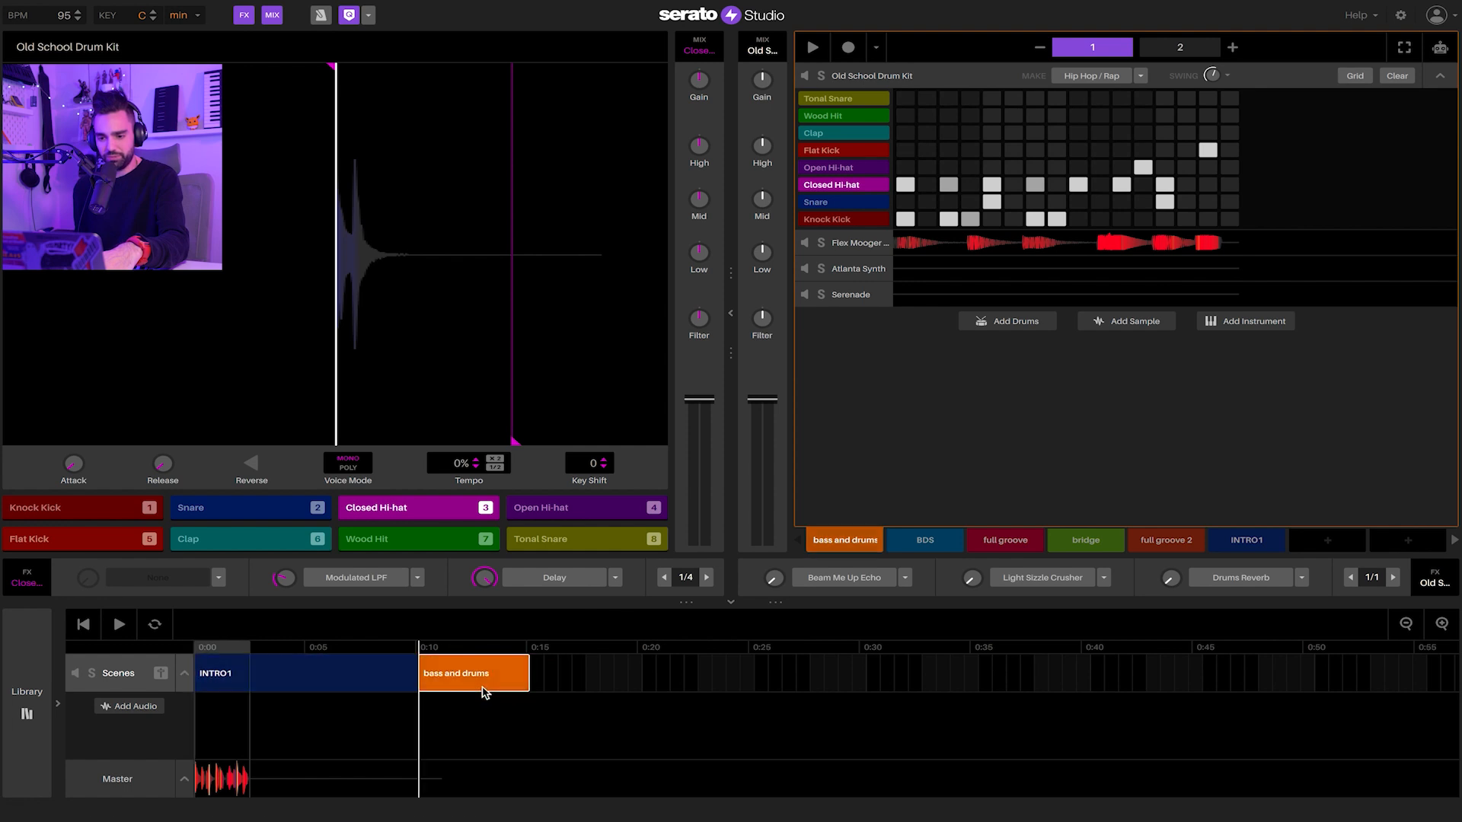
{"action": "left_click_drag", "start_coordinate": [922, 552], "coordinate": [580, 699]}
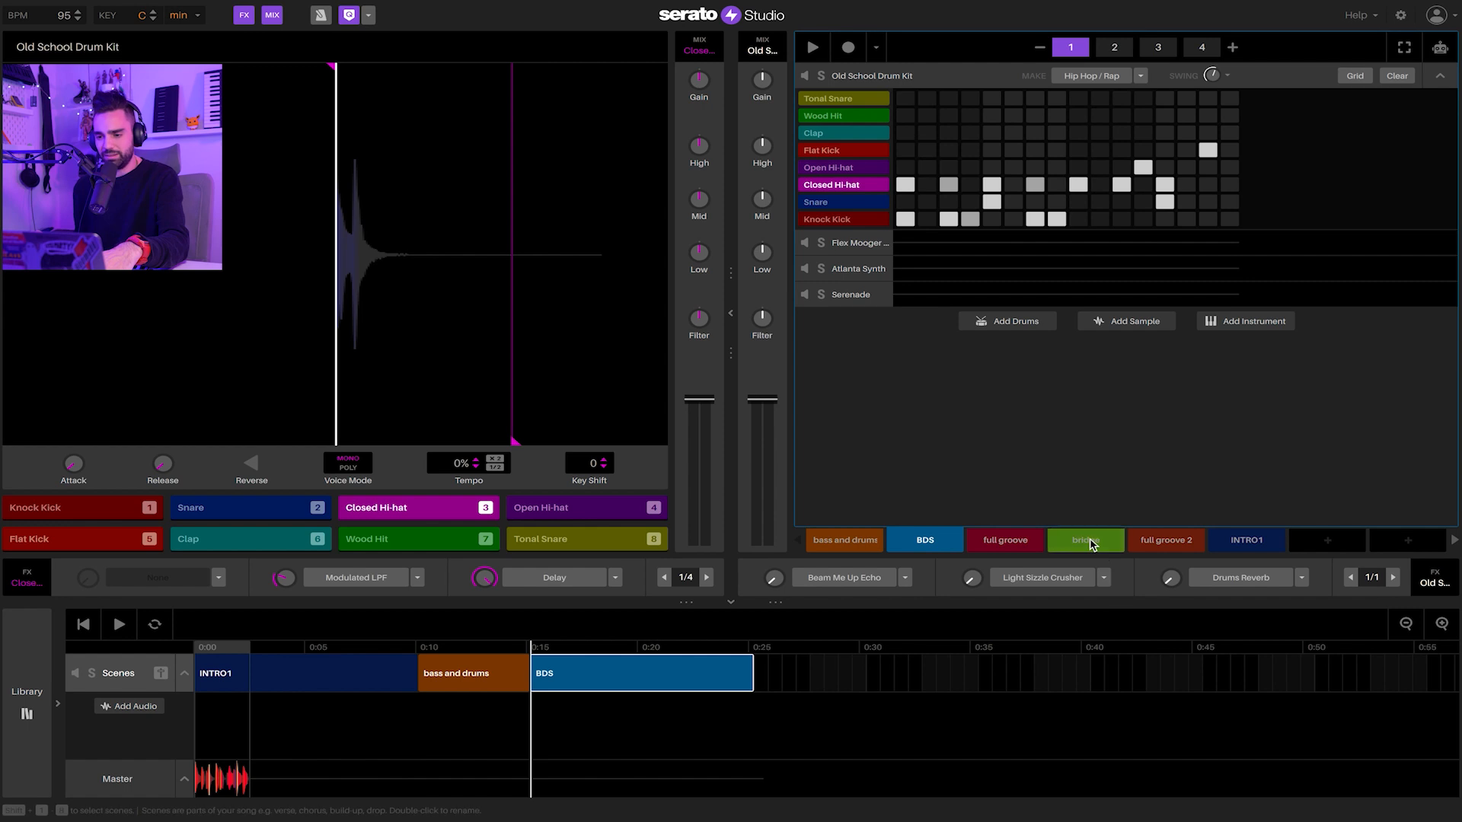
{"action": "left_click_drag", "start_coordinate": [1090, 542], "coordinate": [813, 691]}
Extend the arrangement after the first bridge with BDS, full groove, bridge and full groove 2 in that order
{"action": "left_click_drag", "start_coordinate": [1005, 539], "coordinate": [1235, 687]}
{"action": "left_click_drag", "start_coordinate": [925, 541], "coordinate": [1009, 690]}
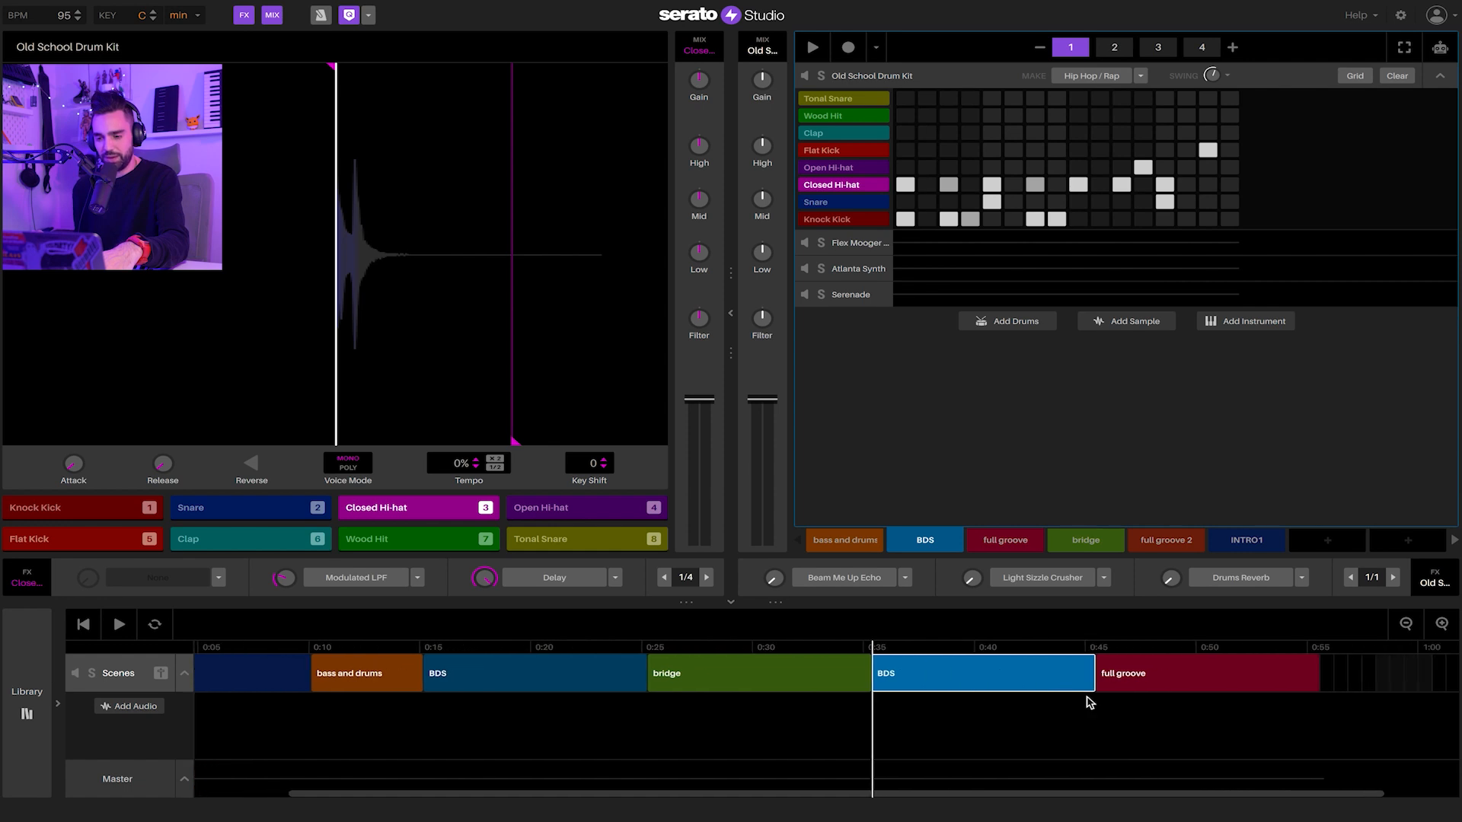
{"action": "left_click", "coordinate": [1119, 676]}
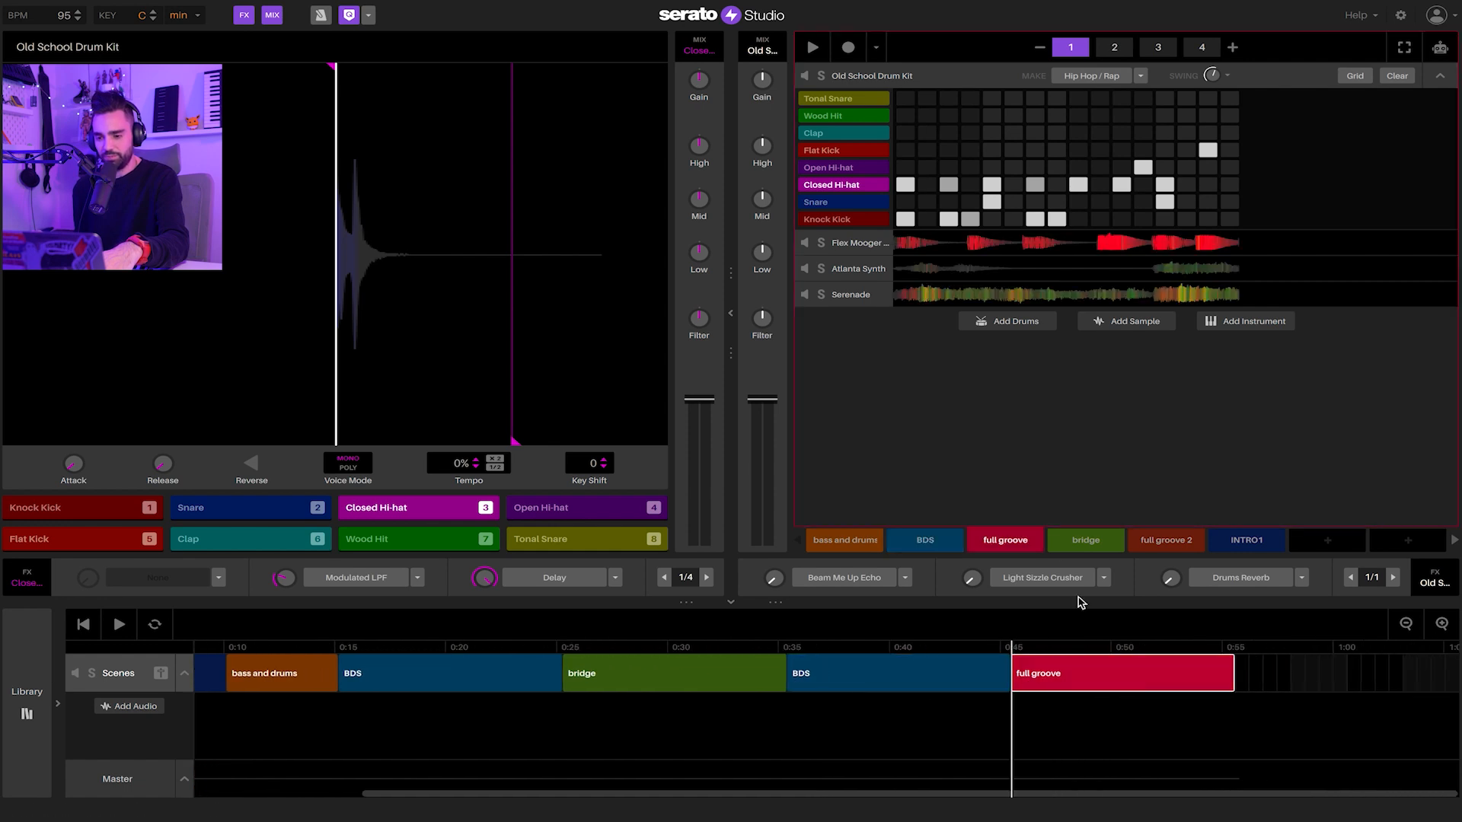
{"action": "left_click_drag", "start_coordinate": [1080, 542], "coordinate": [1279, 666]}
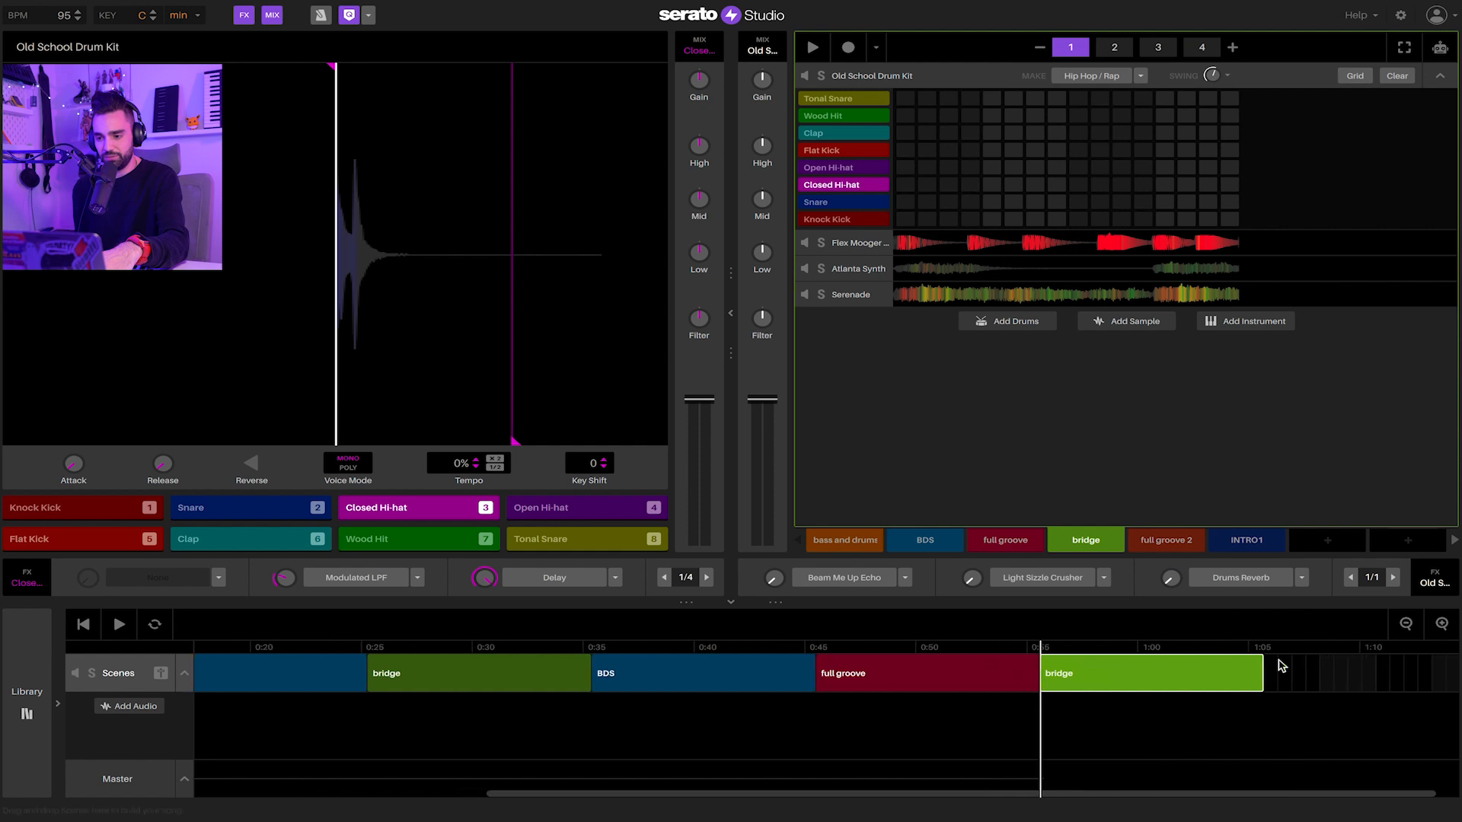
{"action": "left_click_drag", "start_coordinate": [1178, 547], "coordinate": [1279, 689]}
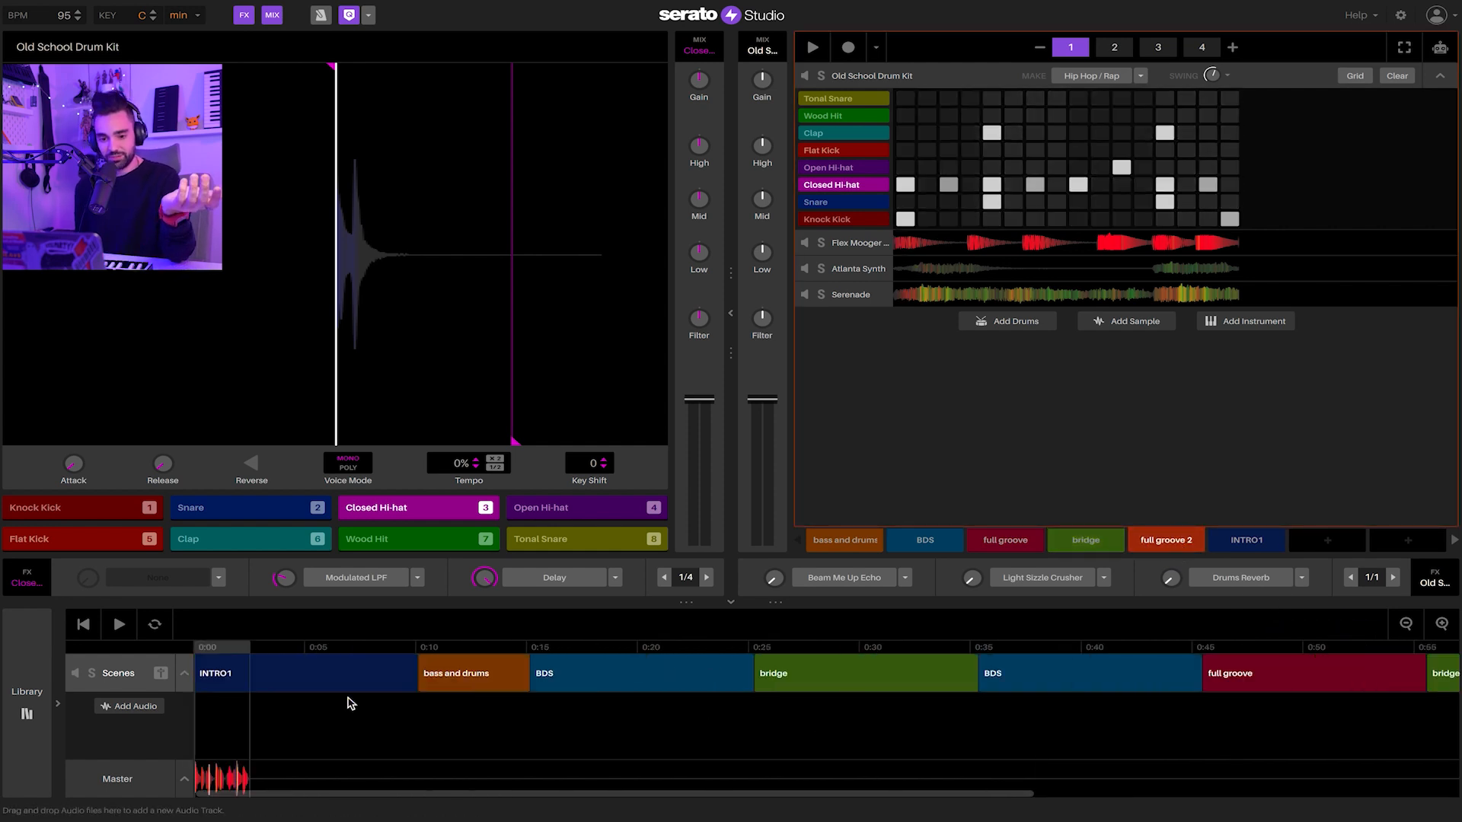
Play the song's opening and clear the Flex Mooger Bass pattern from the INTRO1 scene
{"action": "left_click", "coordinate": [119, 624]}
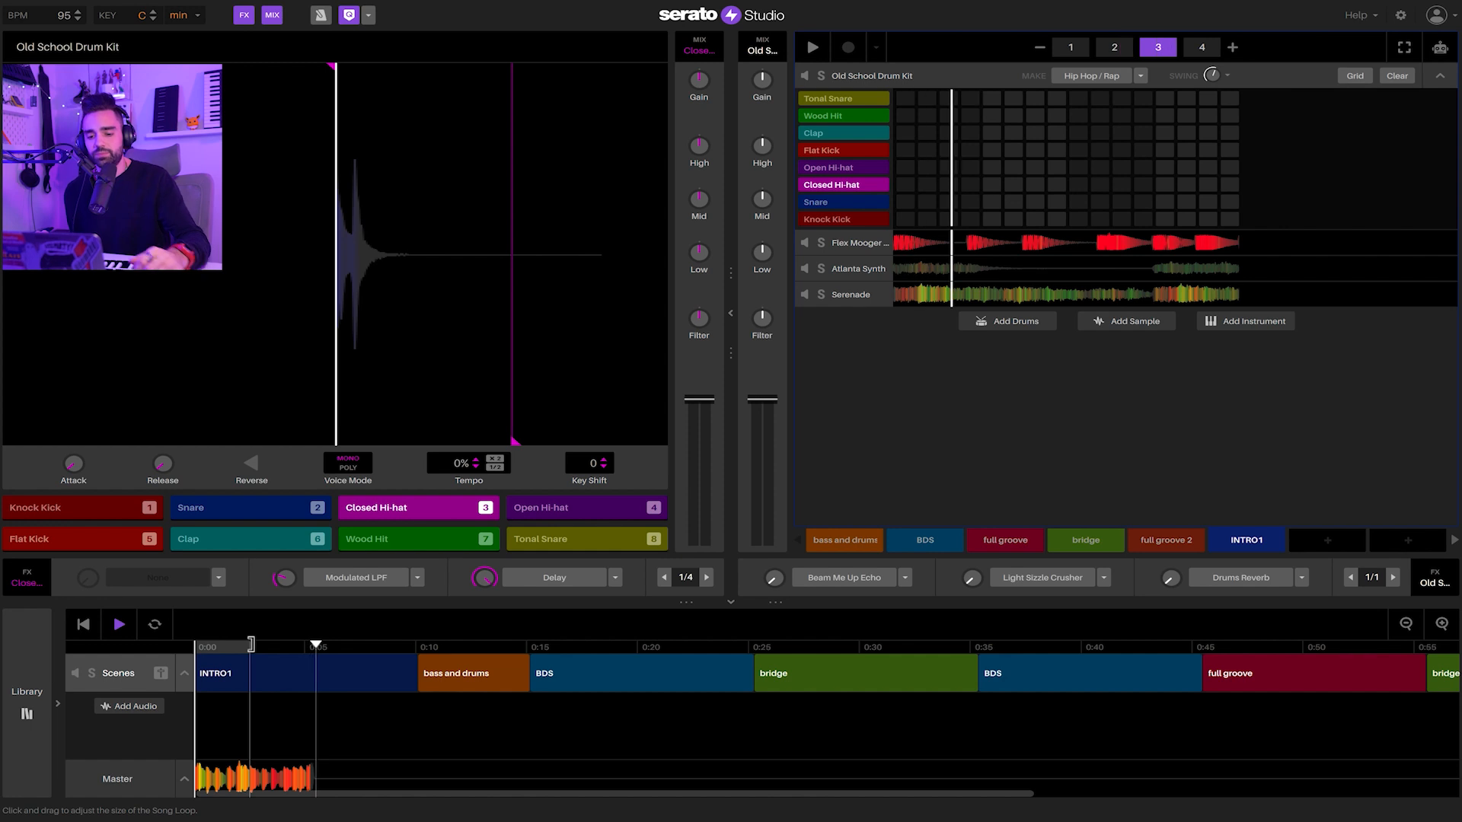
{"action": "key", "text": "space"}
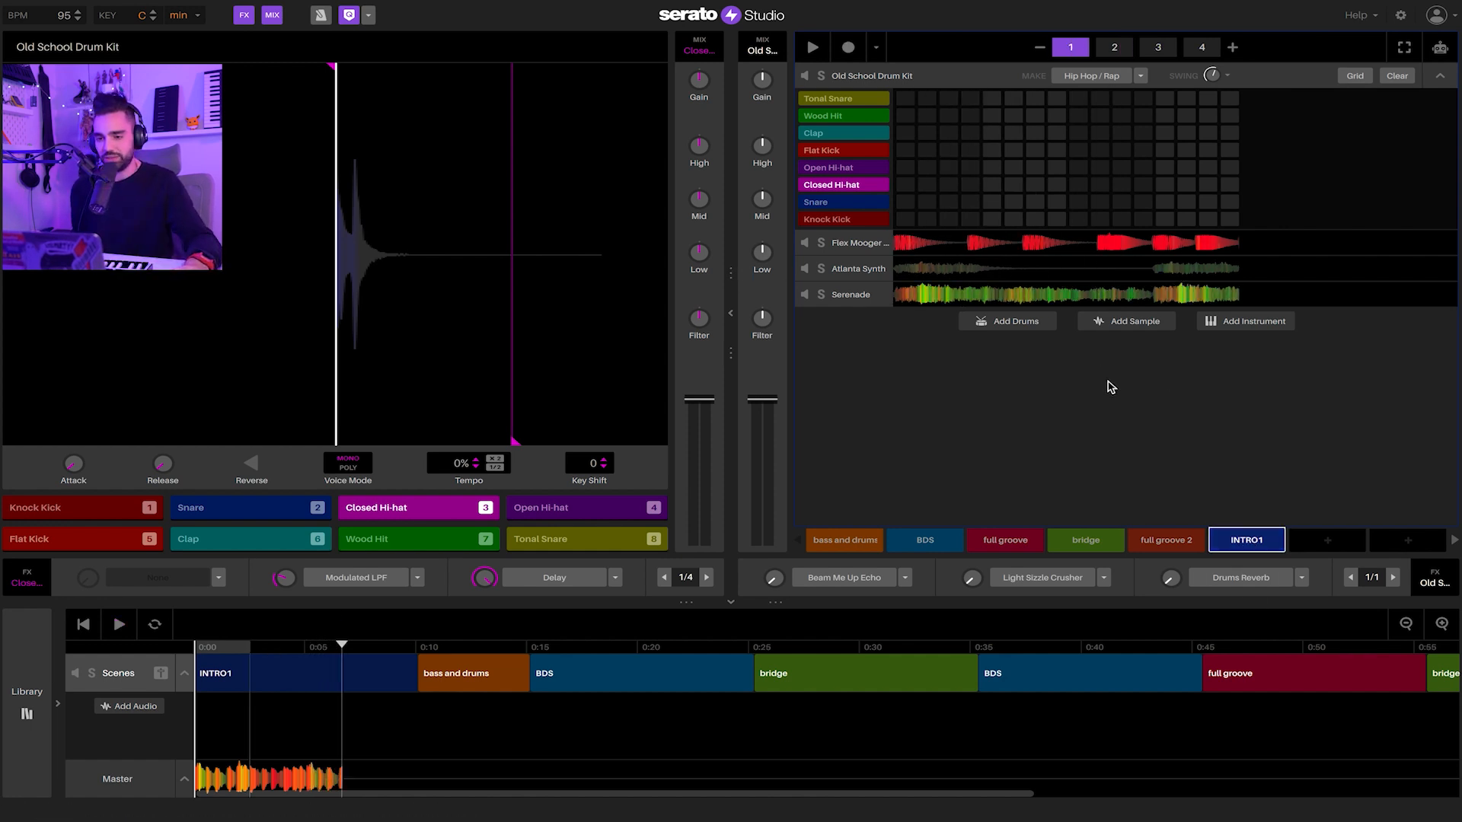
{"action": "left_click", "coordinate": [836, 244]}
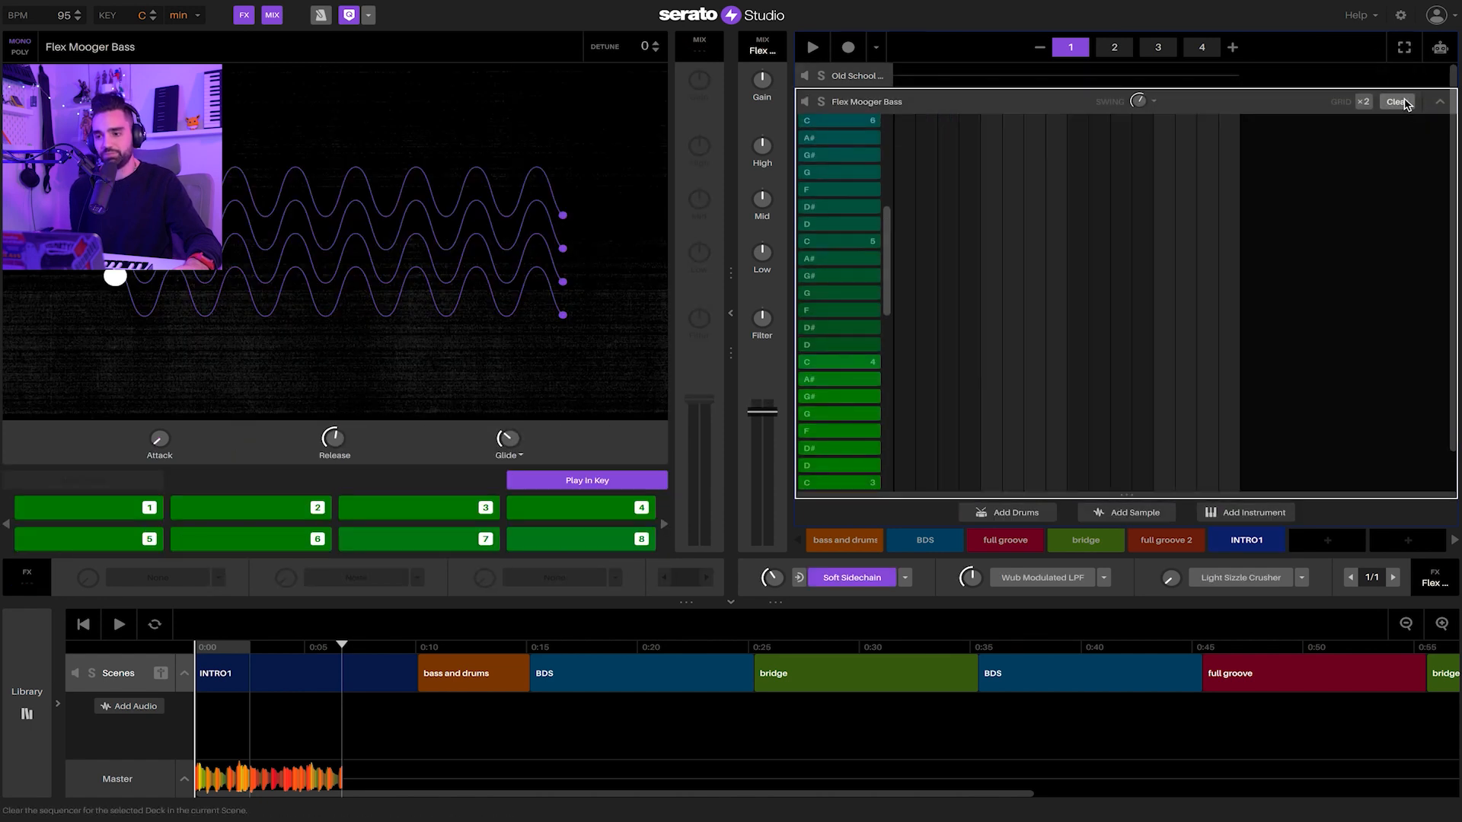
Play the song with the Master channel open, try the Brightener EQ at different levels, and switch that effect off
{"action": "left_click", "coordinate": [97, 621]}
{"action": "left_click", "coordinate": [120, 626]}
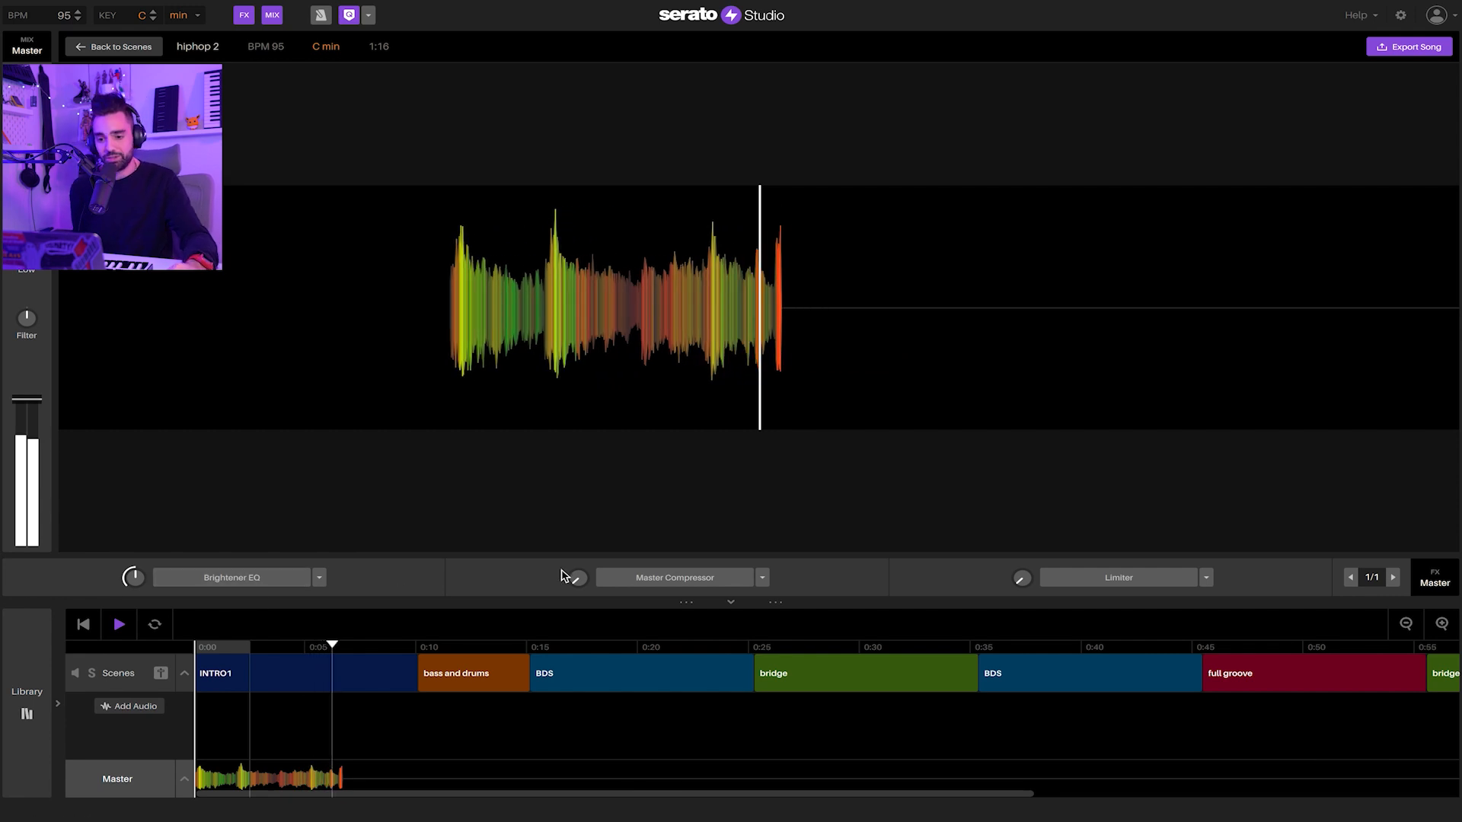
{"action": "left_click", "coordinate": [270, 585]}
{"action": "left_click_drag", "start_coordinate": [129, 580], "coordinate": [129, 571]}
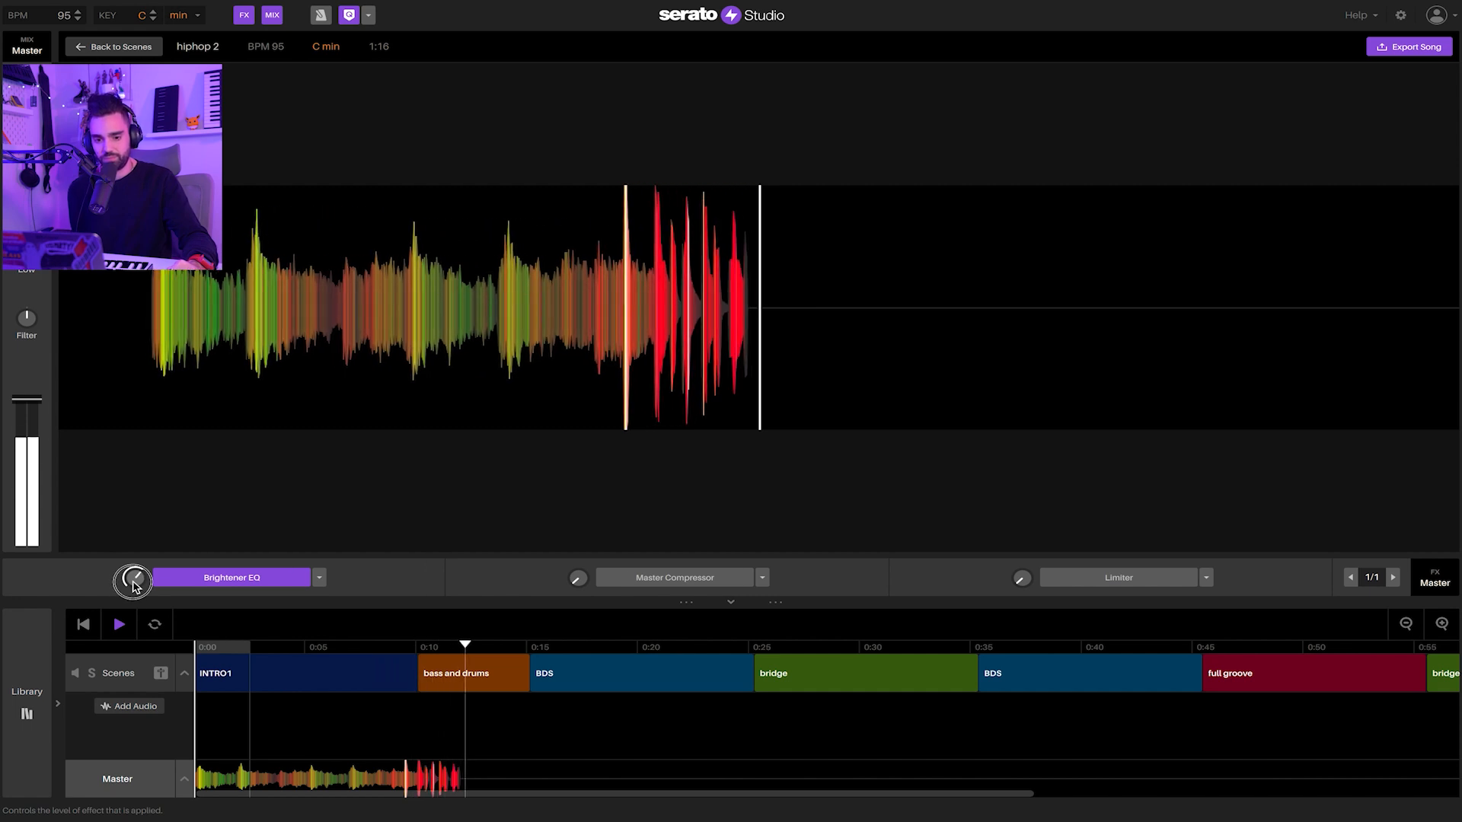
{"action": "left_click_drag", "start_coordinate": [133, 587], "coordinate": [133, 587]}
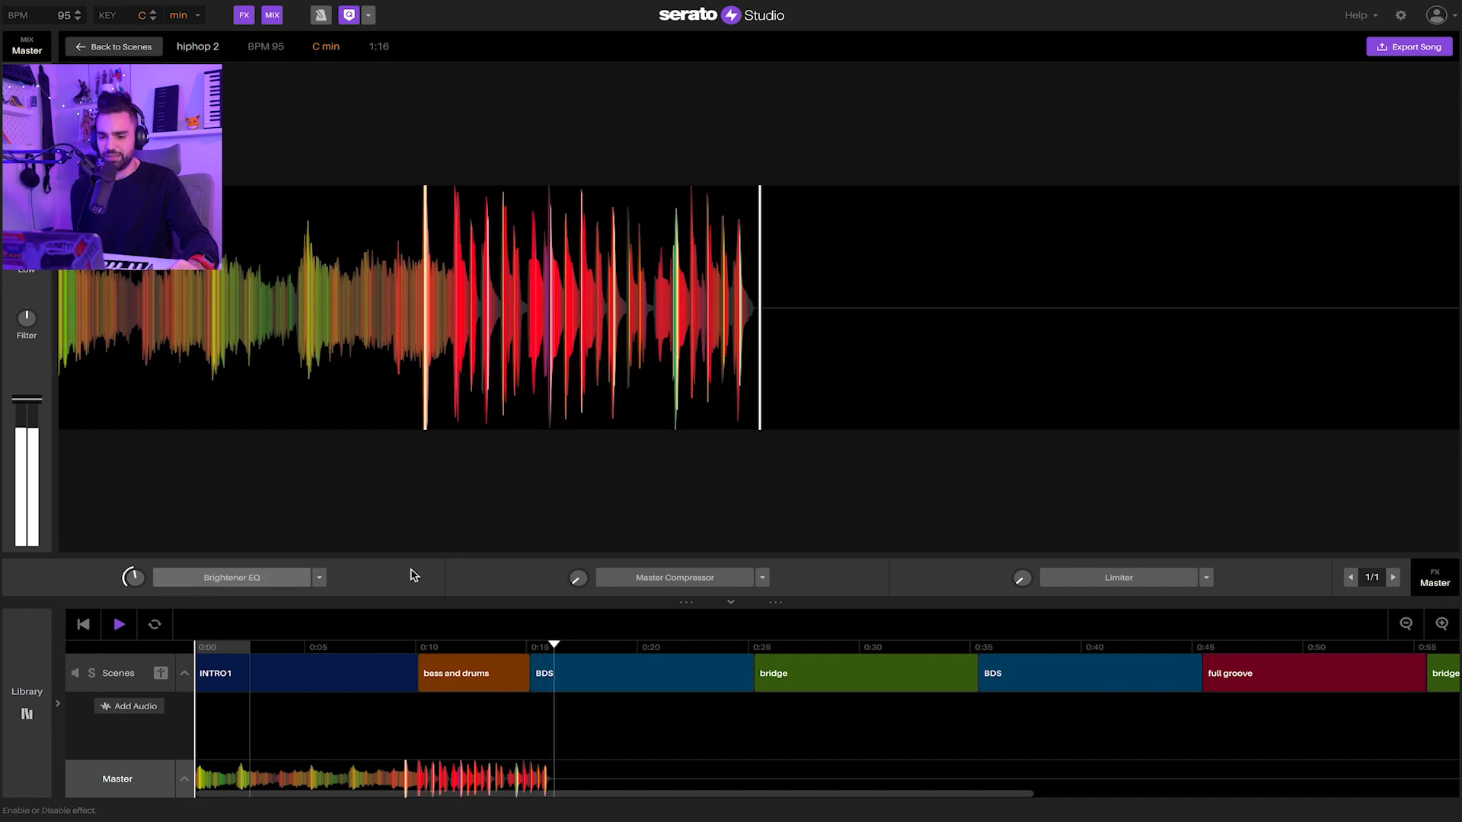
Enable the Master Compressor at about half level on the Master channel and listen on through the bridge and second BDS
{"action": "mouse_move", "coordinate": [581, 586]}
{"action": "left_mouse_down"}
{"action": "mouse_move", "coordinate": [581, 599]}
{"action": "mouse_move", "coordinate": [587, 588]}
{"action": "left_mouse_up"}
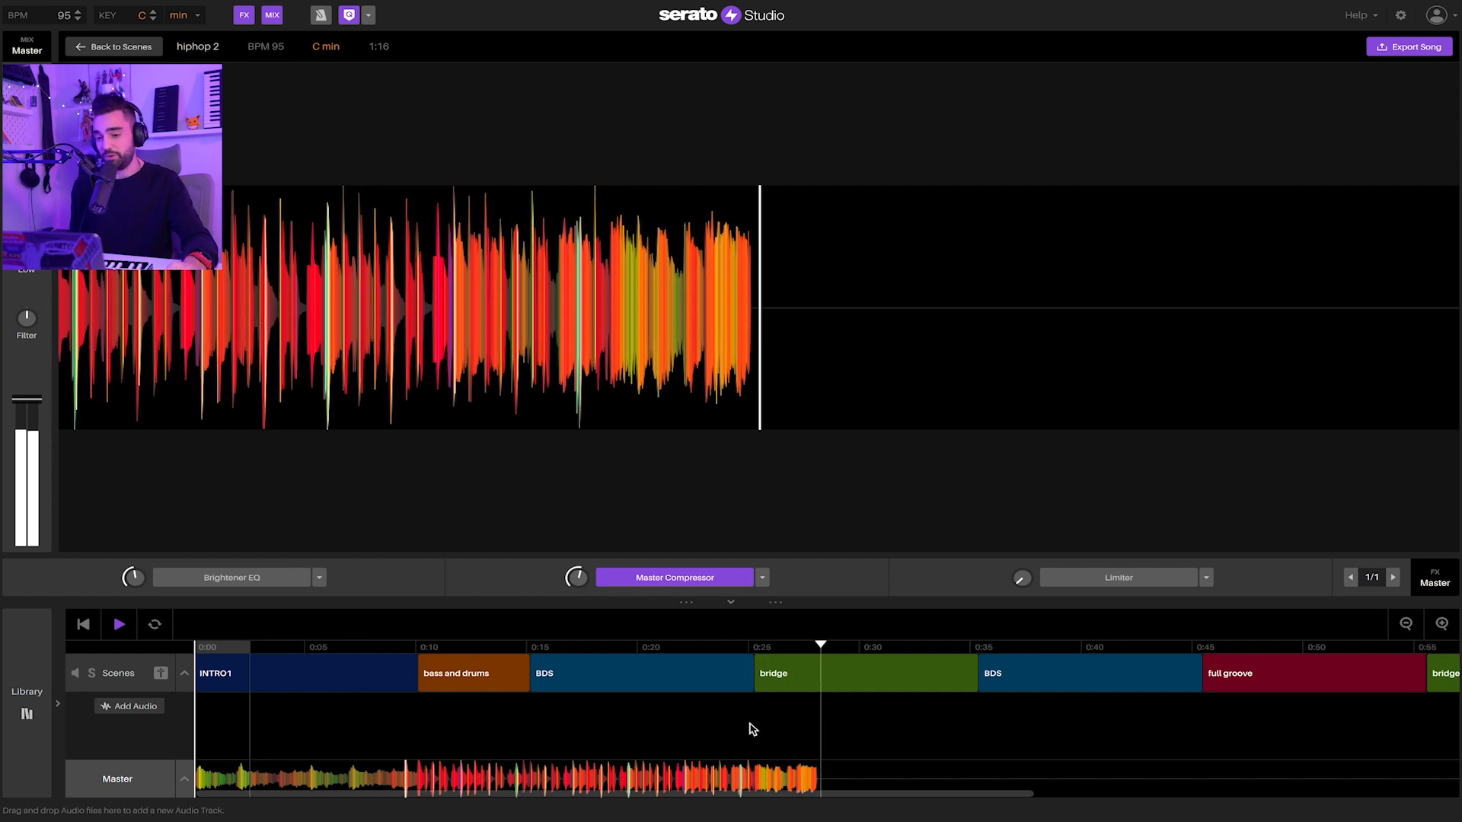
{"action": "scroll", "coordinate": [753, 730], "scroll_direction": "right", "scroll_amount": 3}
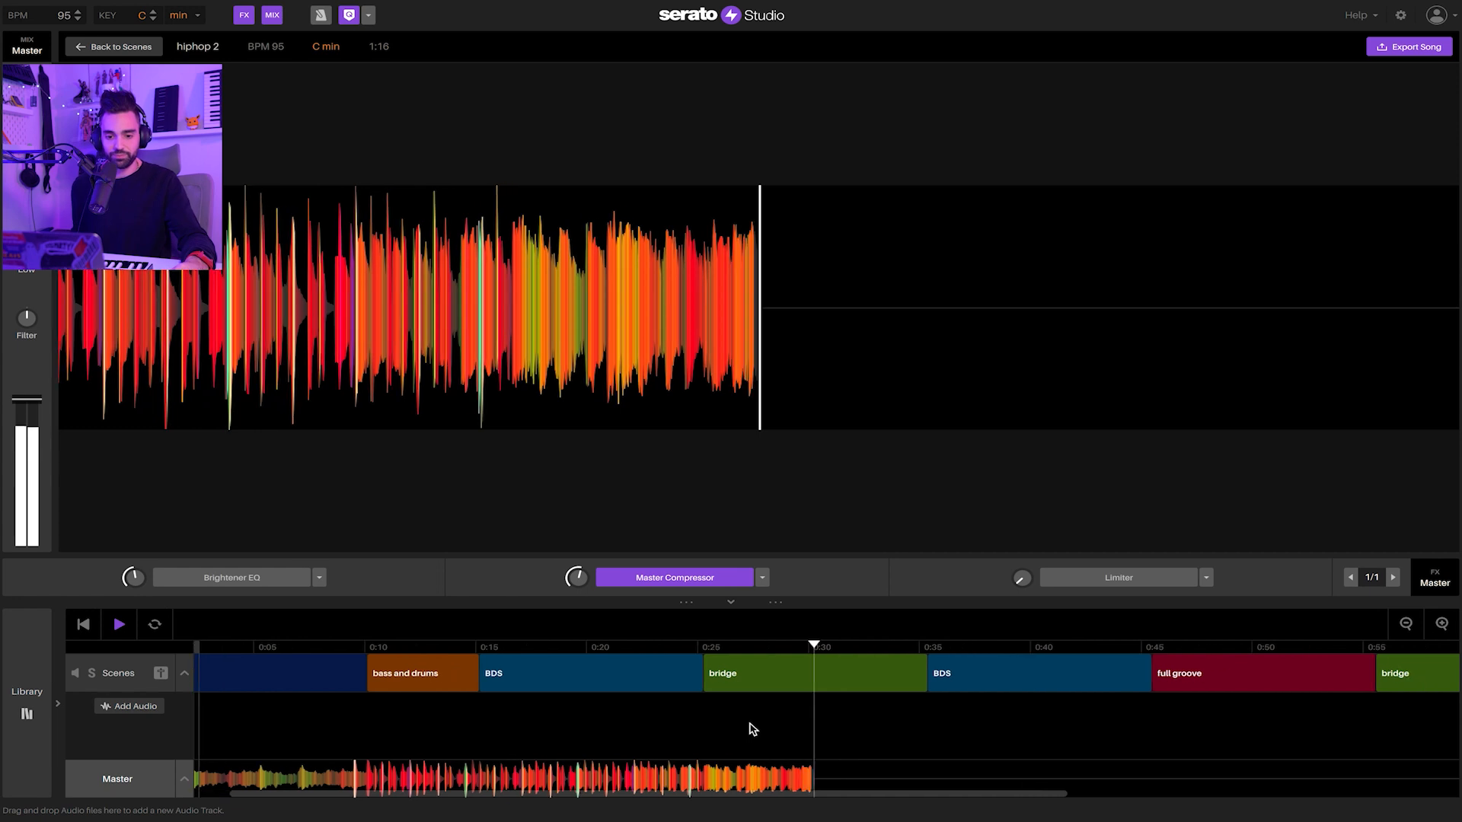
{"action": "scroll", "coordinate": [753, 729], "scroll_direction": "right", "scroll_amount": 1}
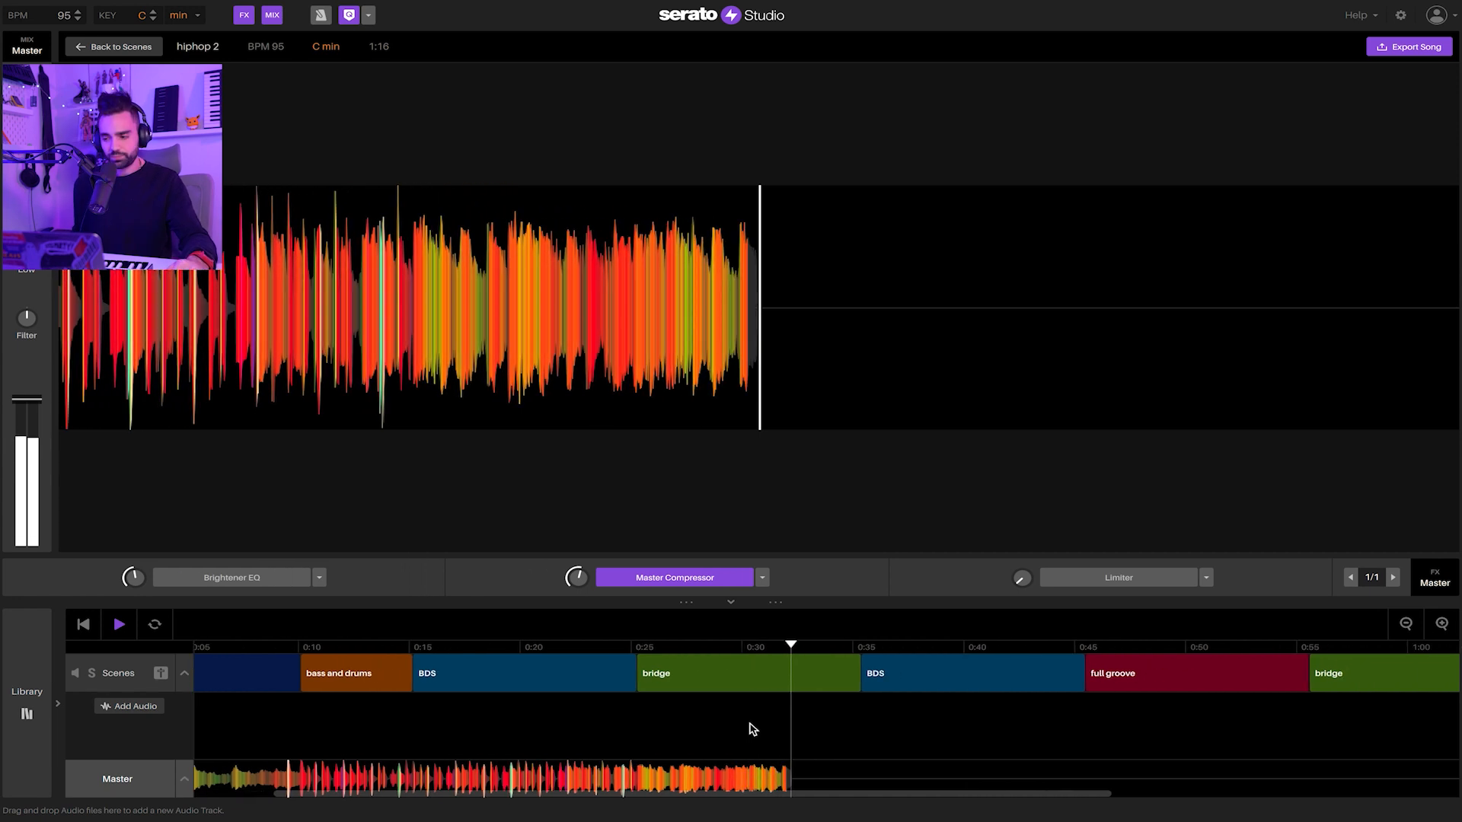
{"action": "scroll", "coordinate": [753, 730], "scroll_direction": "left", "scroll_amount": 1}
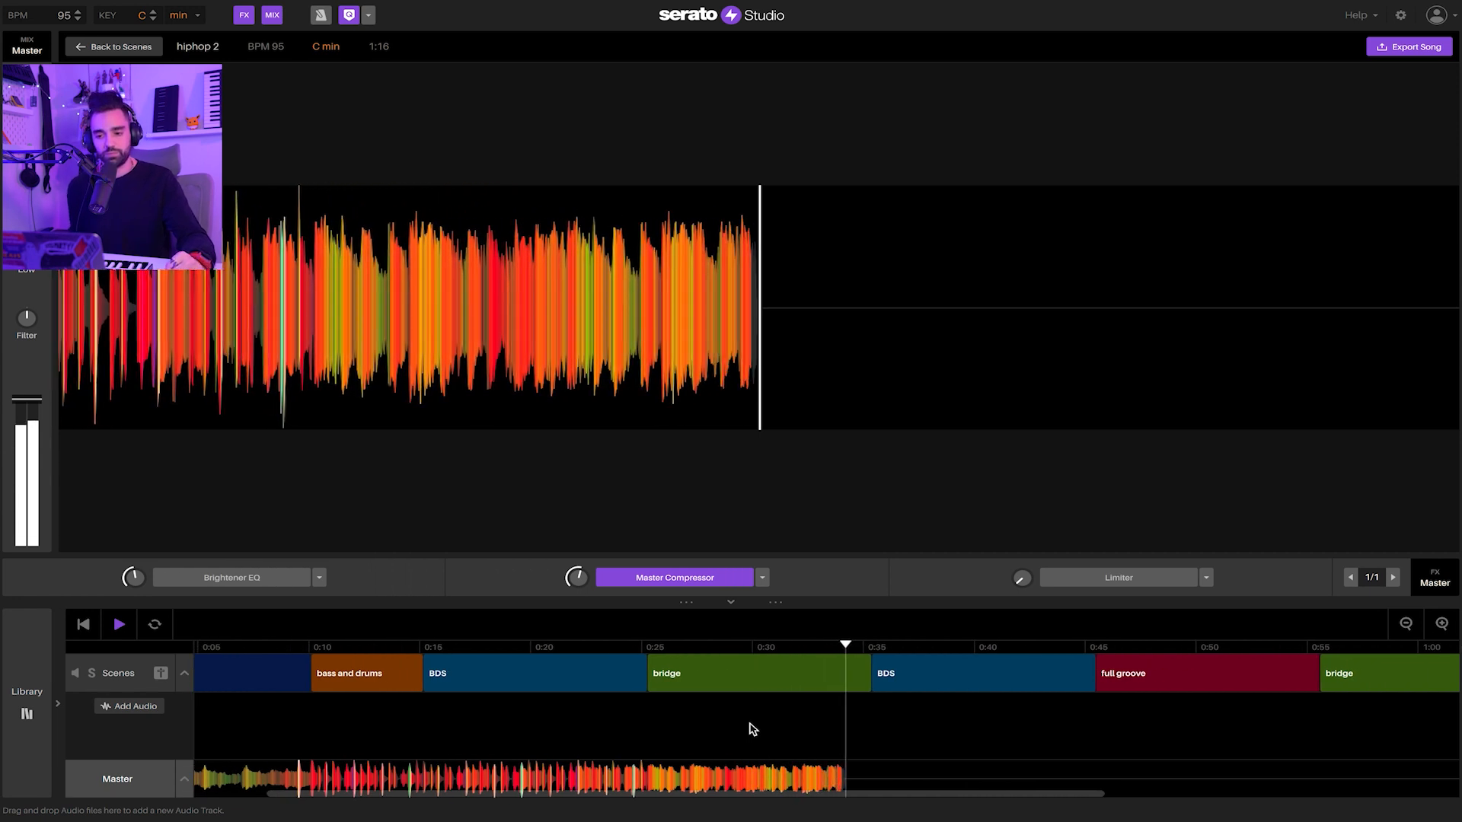
{"action": "scroll", "coordinate": [753, 729], "scroll_direction": "right", "scroll_amount": 3}
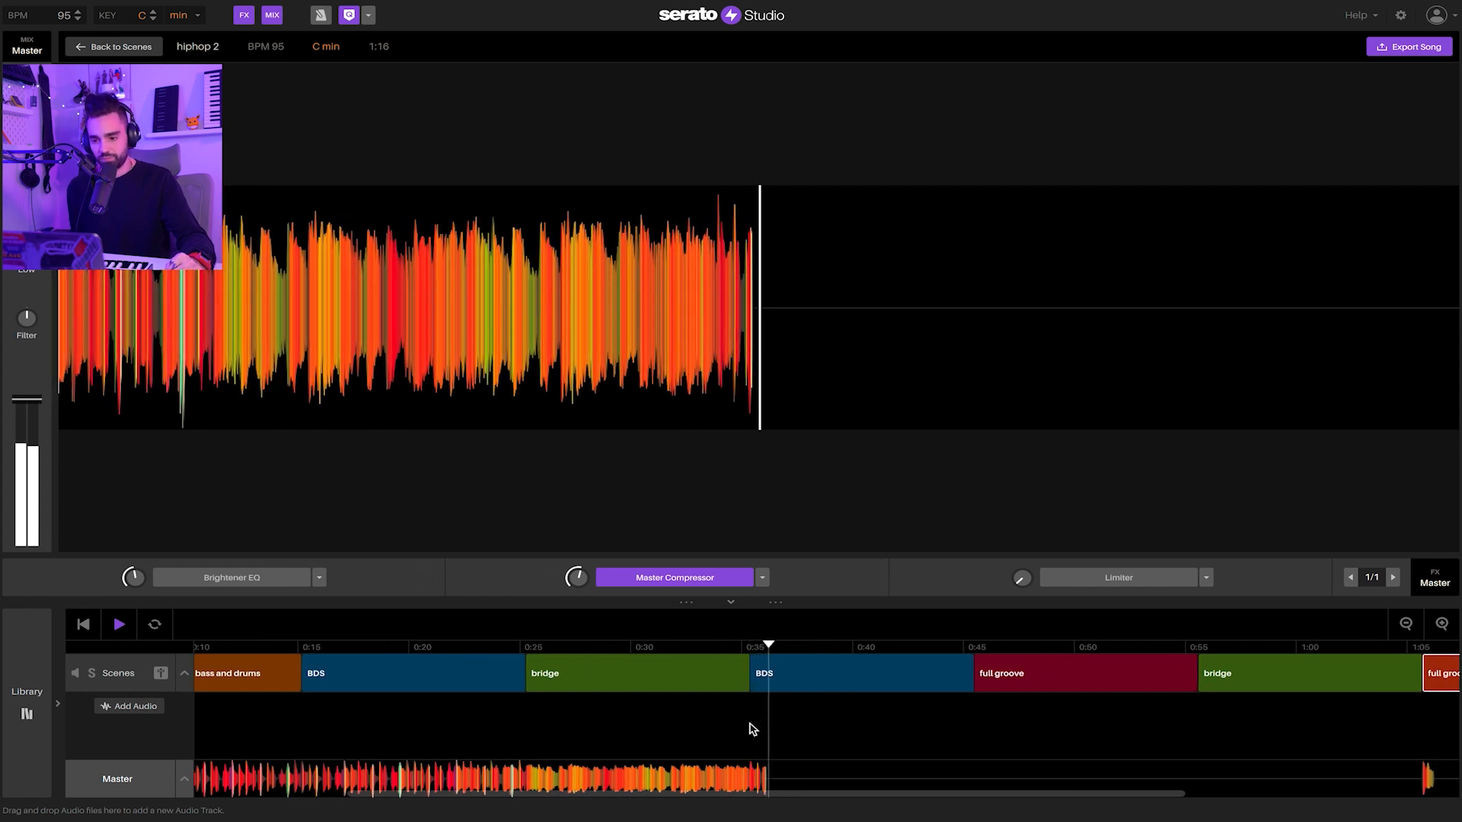
{"action": "scroll", "coordinate": [753, 729], "scroll_direction": "right", "scroll_amount": 5}
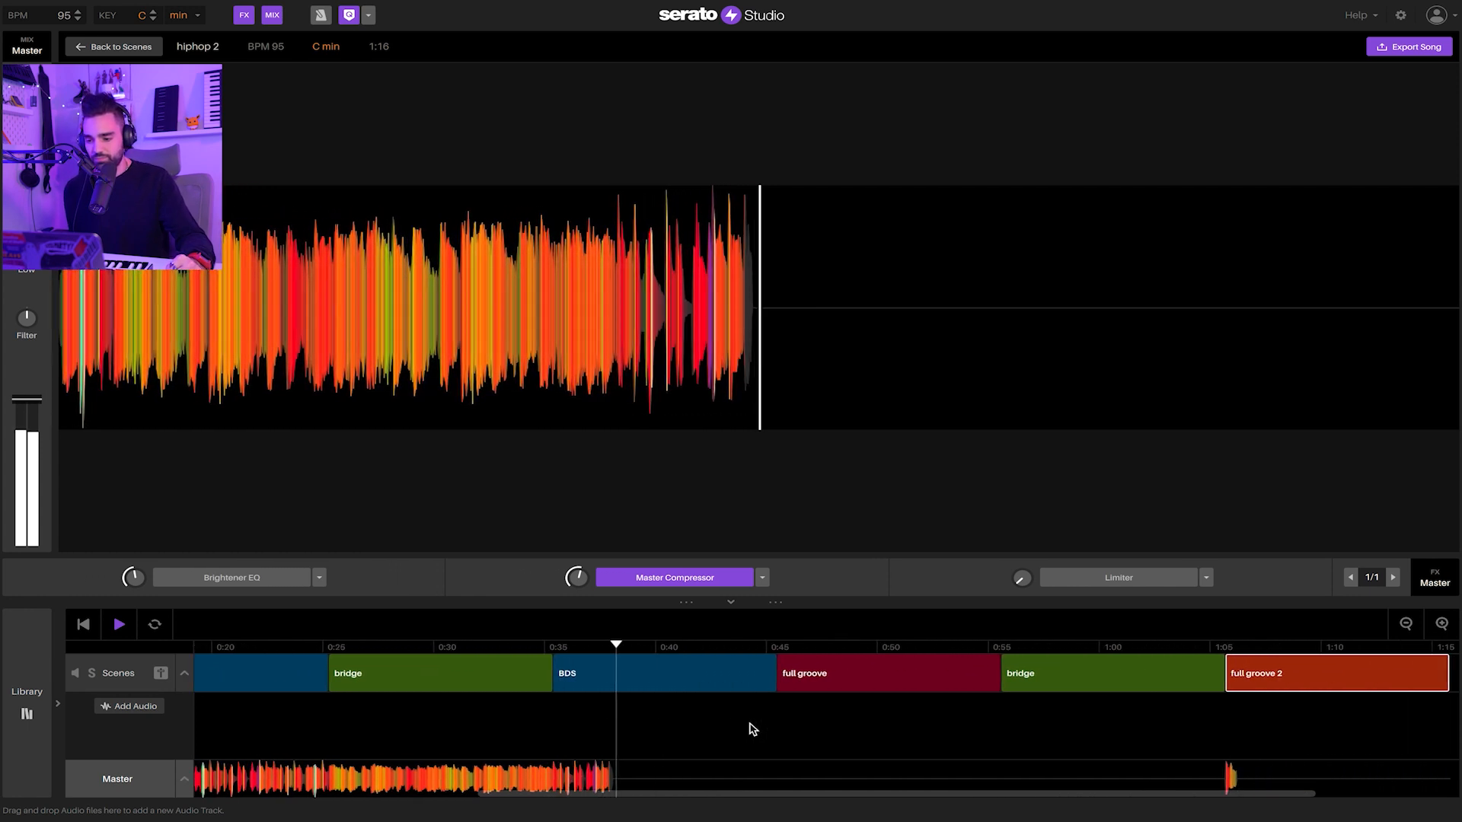